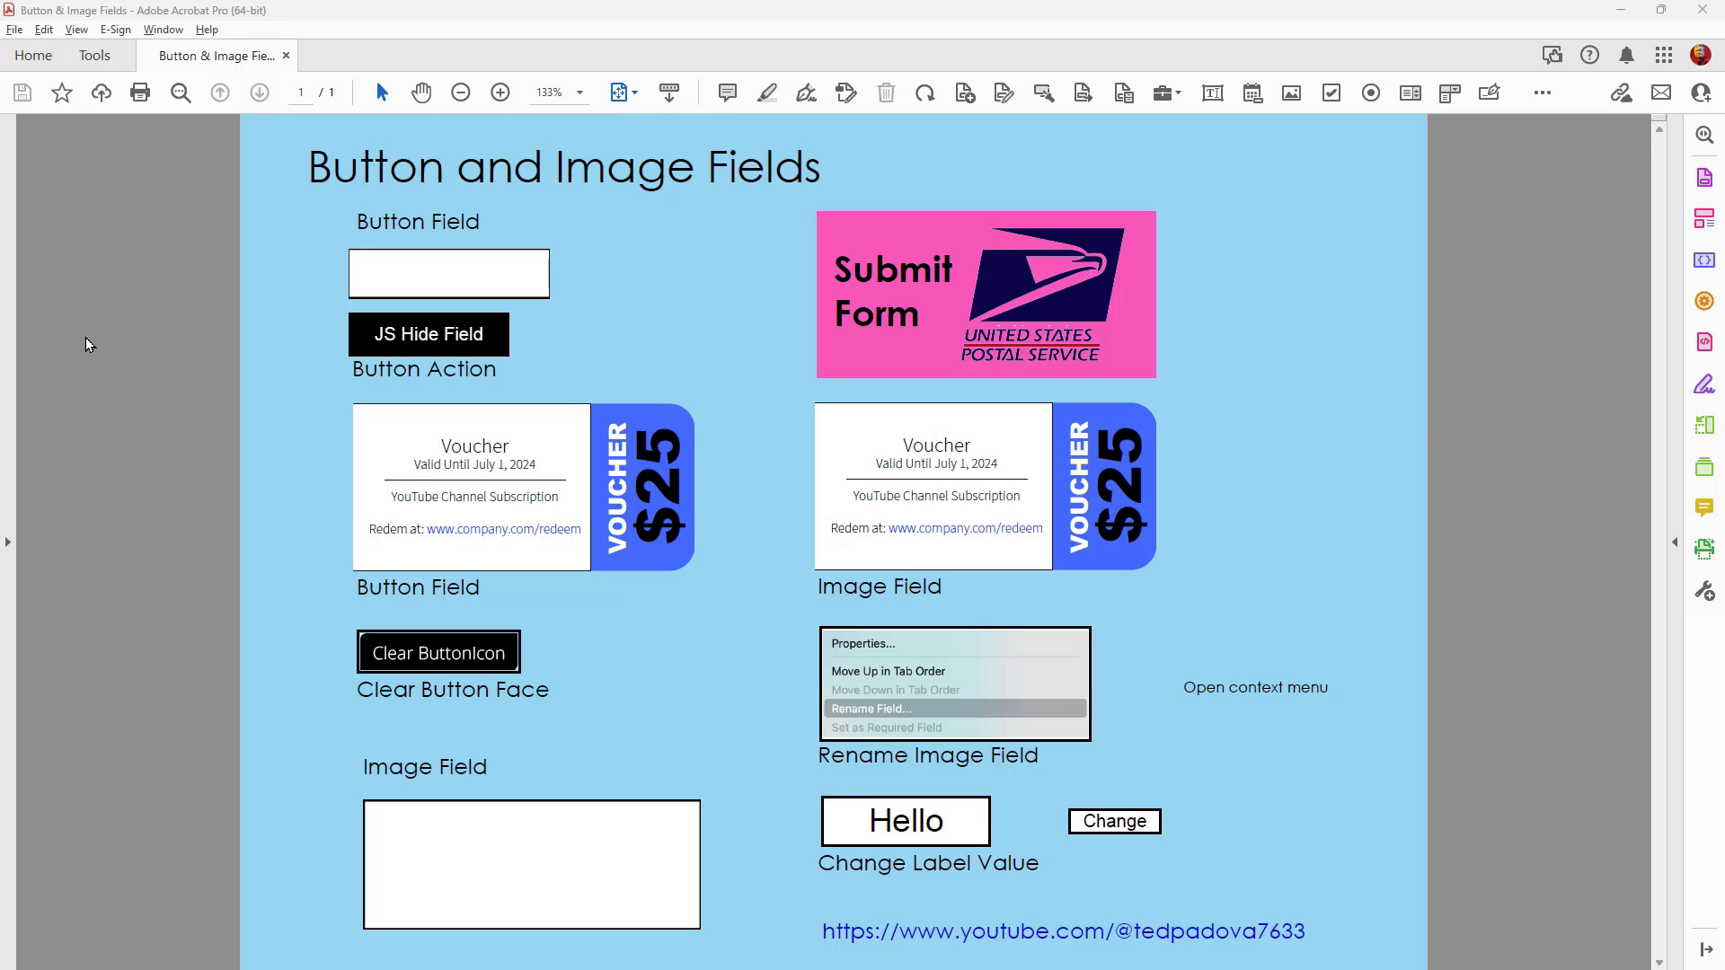
# Start preparing the form and draw a button field over the empty white box beneath the upper Button Field heading
pyautogui.click(1705, 178)
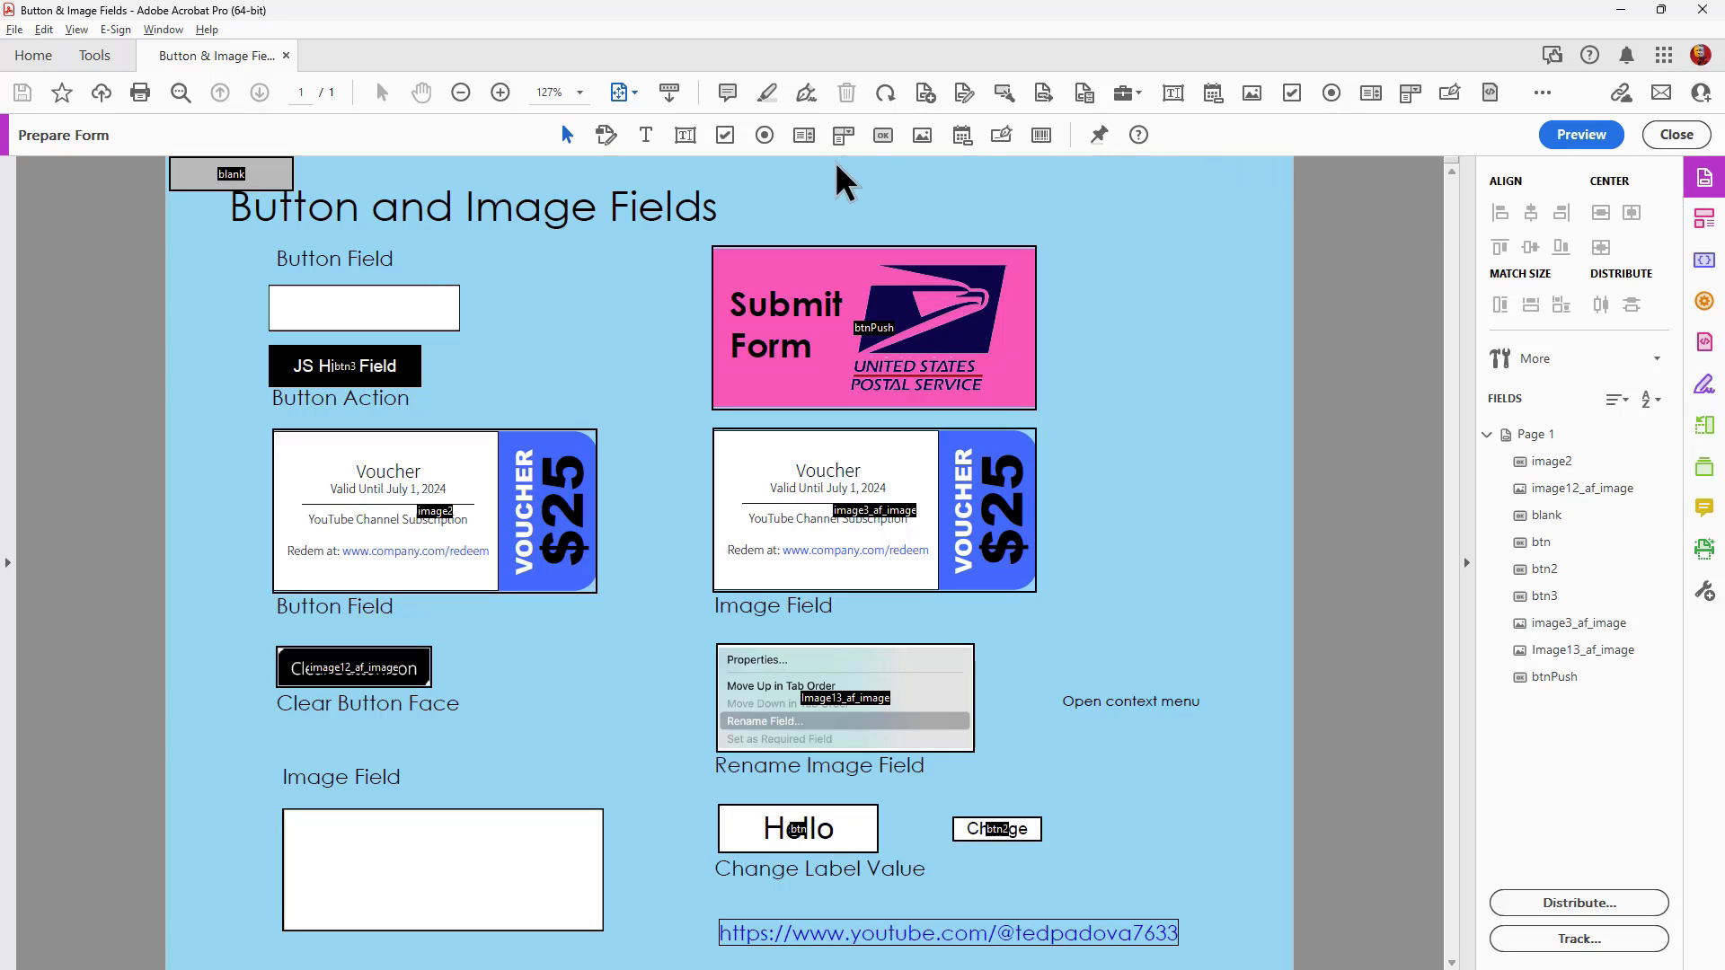
pyautogui.click(883, 133)
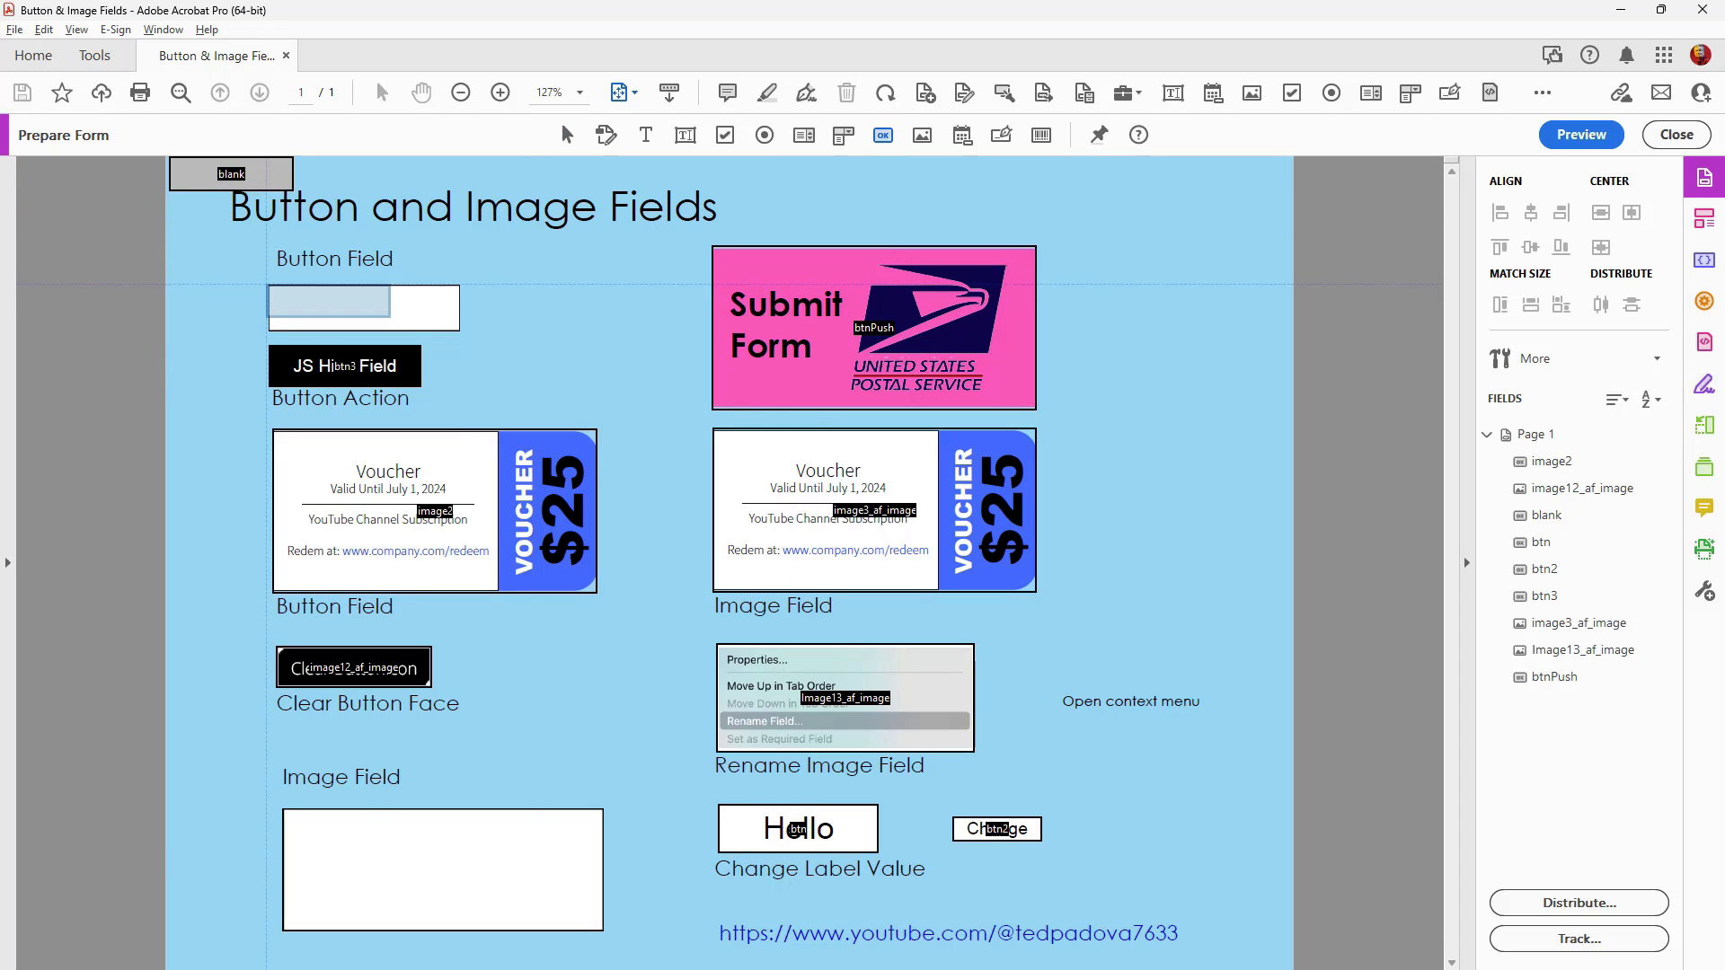
pyautogui.moveTo(267, 285); pyautogui.dragTo(459, 330)
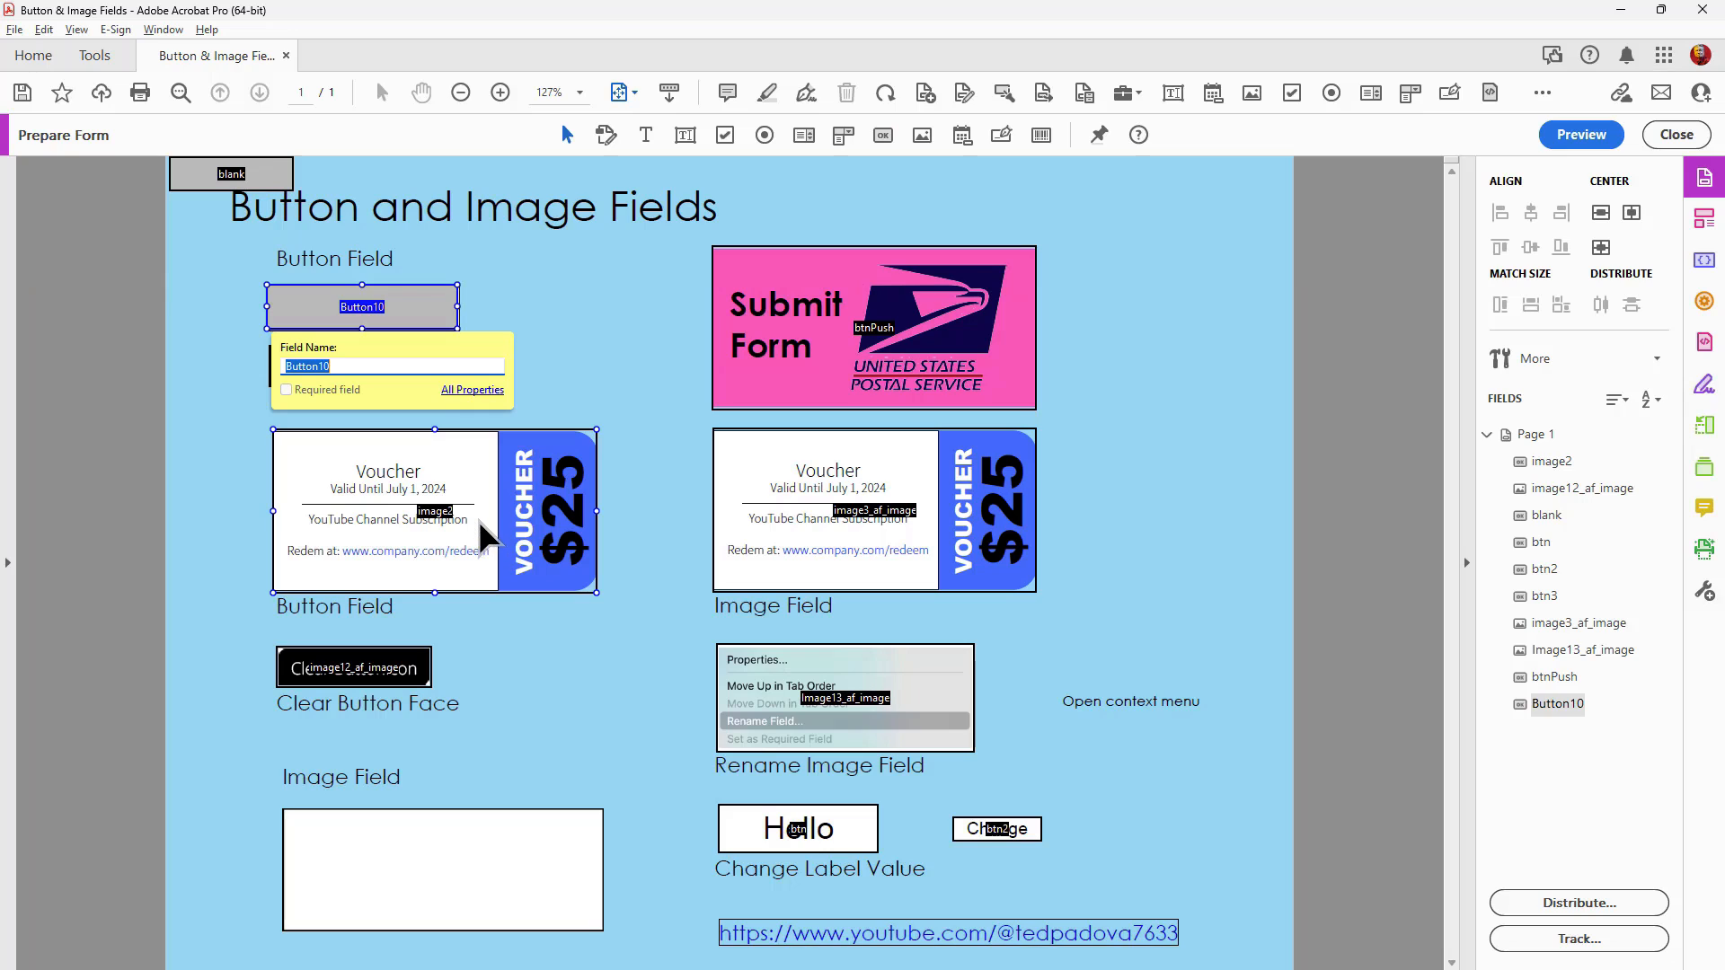
# Give the new button field a black fill and white text at font size 8
pyautogui.click(474, 391)
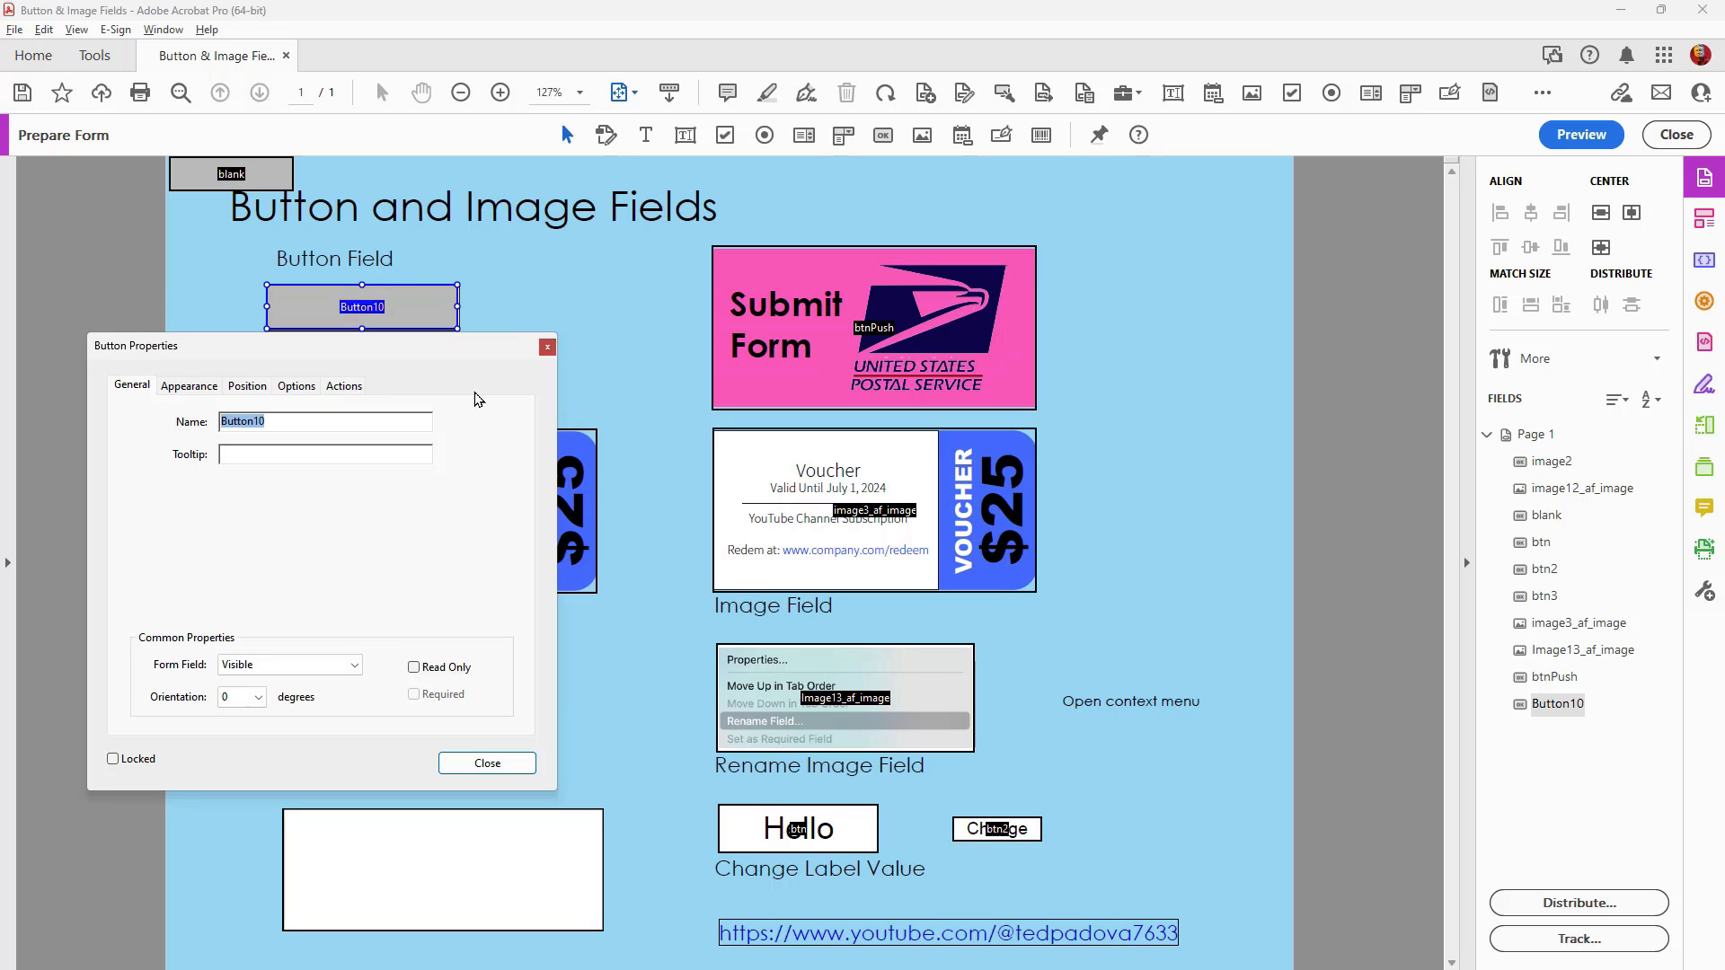
pyautogui.moveTo(535, 361); pyautogui.dragTo(960, 255)
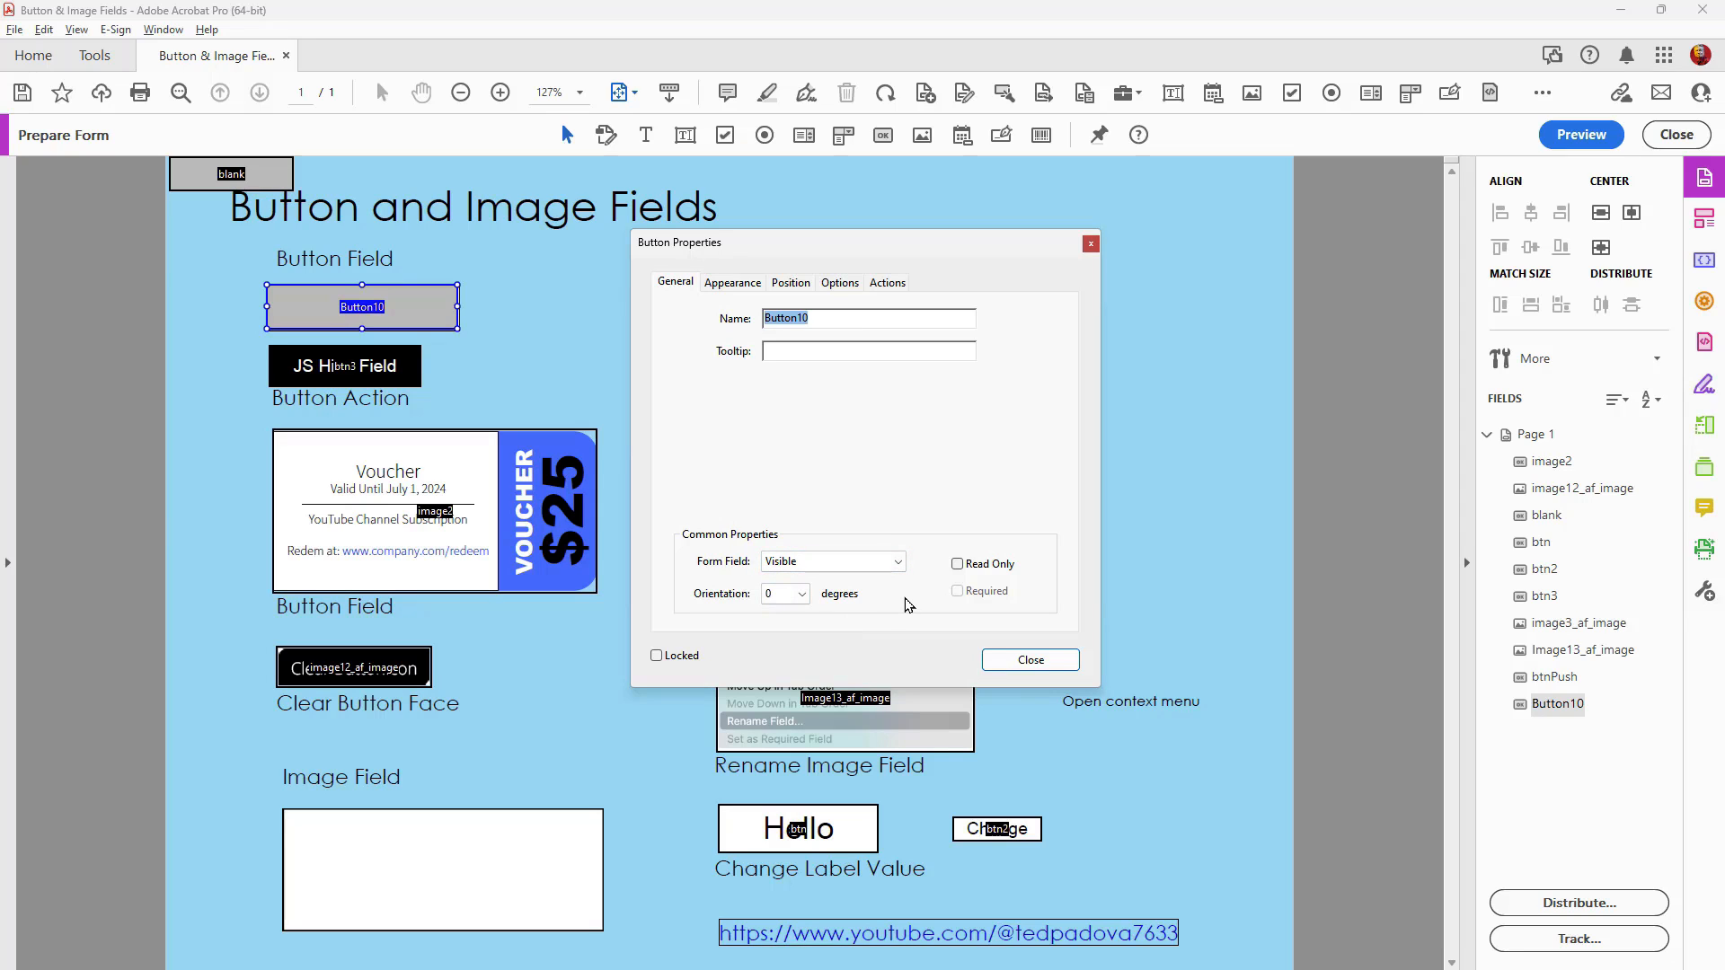
pyautogui.click(743, 285)
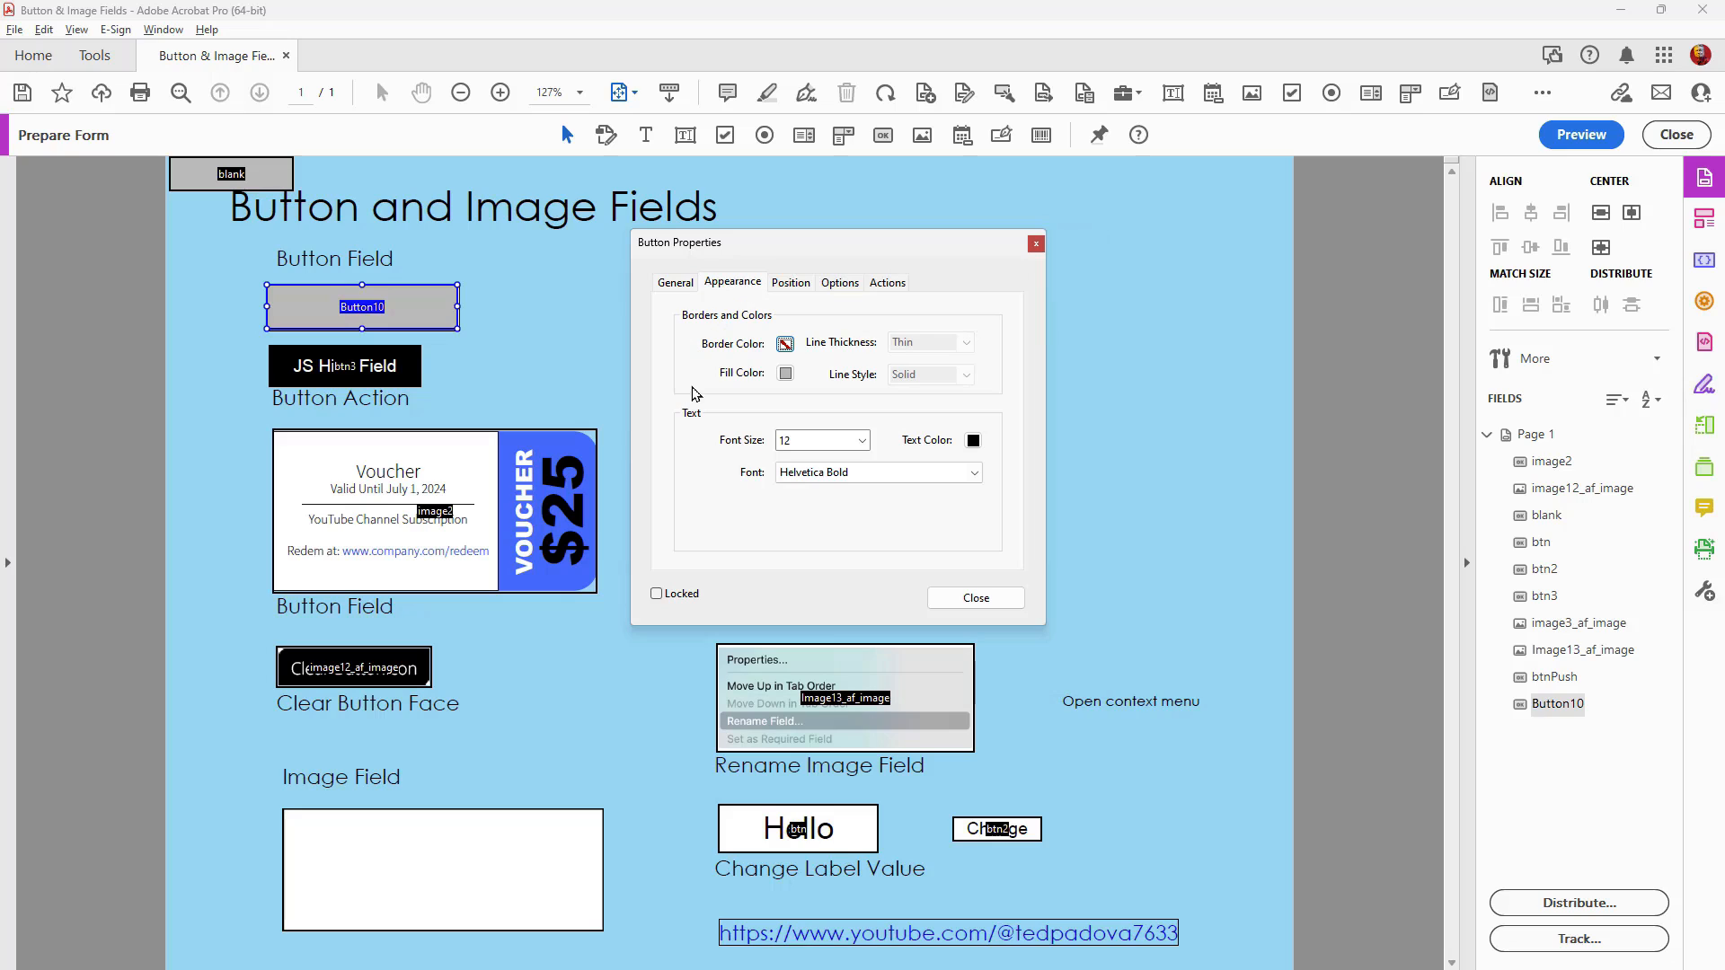
pyautogui.click(786, 374)
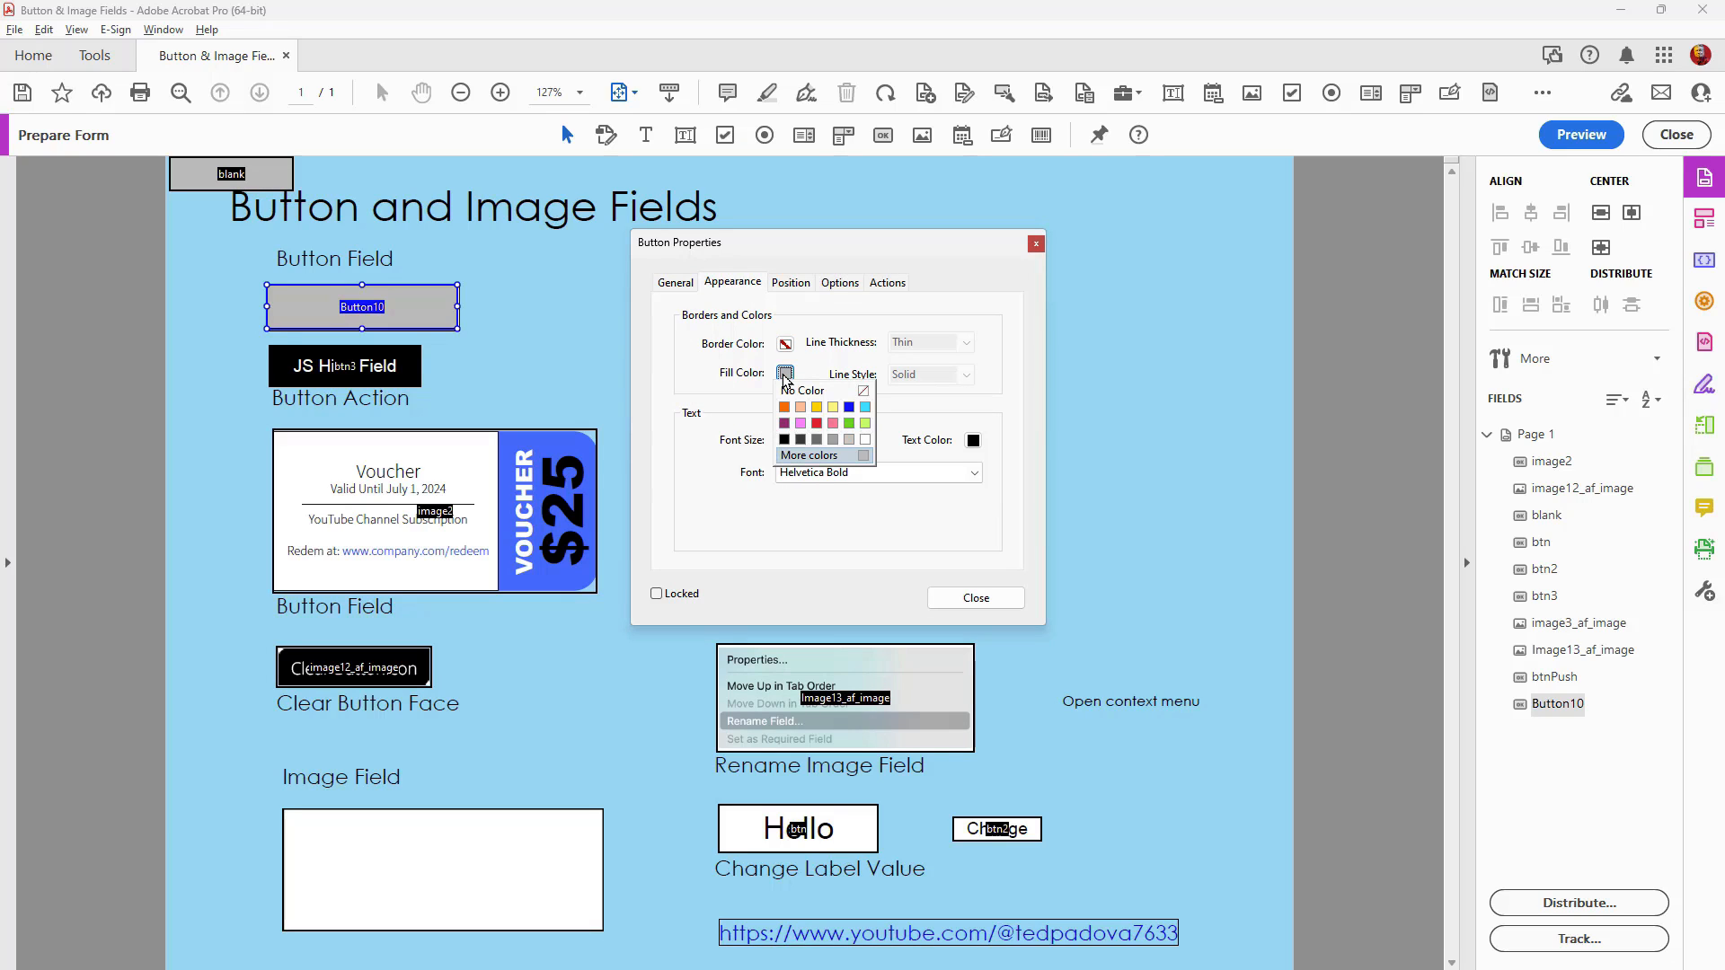
pyautogui.click(782, 438)
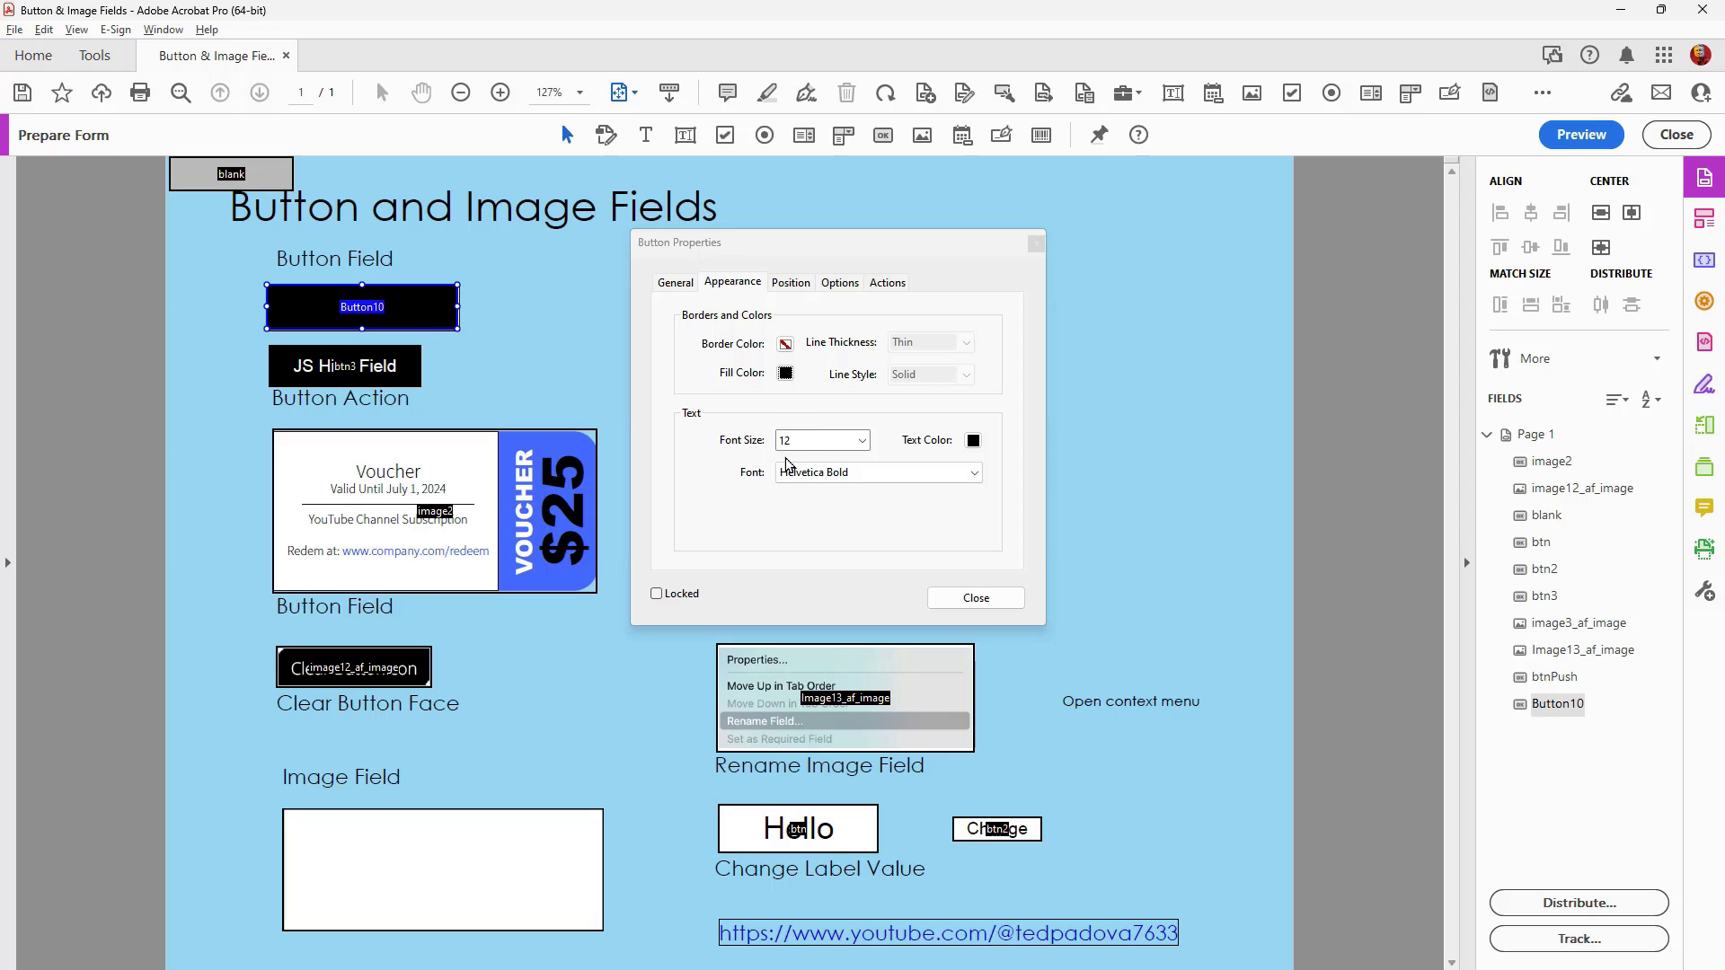
pyautogui.click(863, 441)
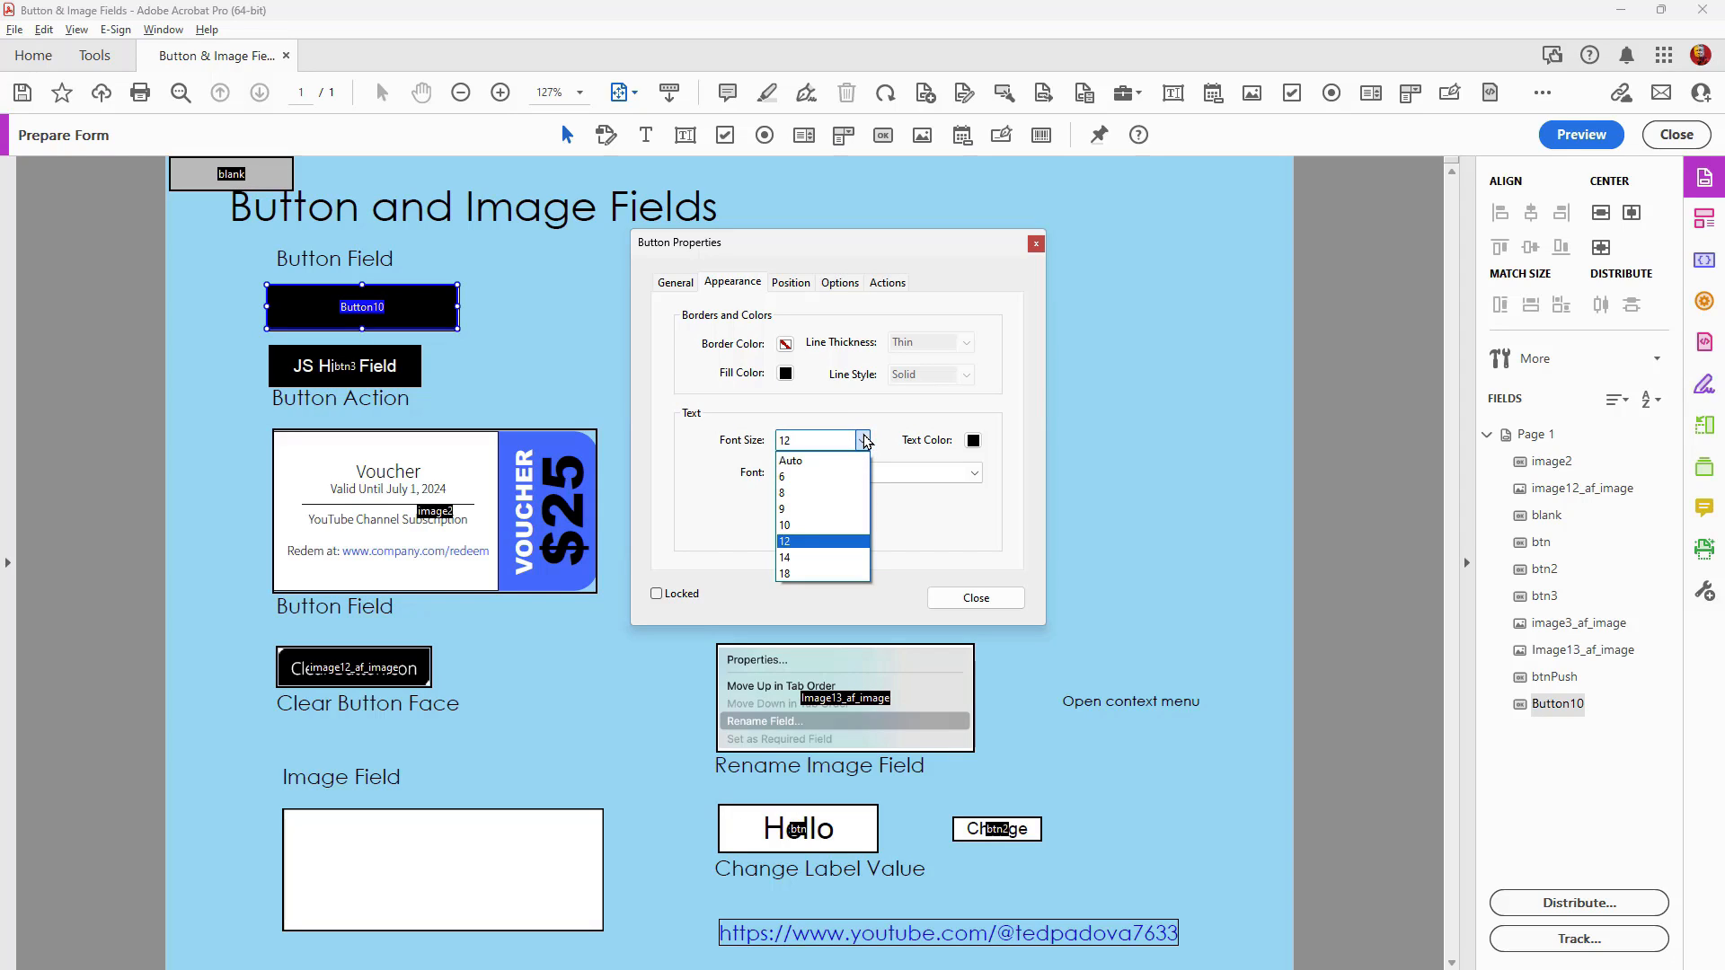
pyautogui.click(811, 494)
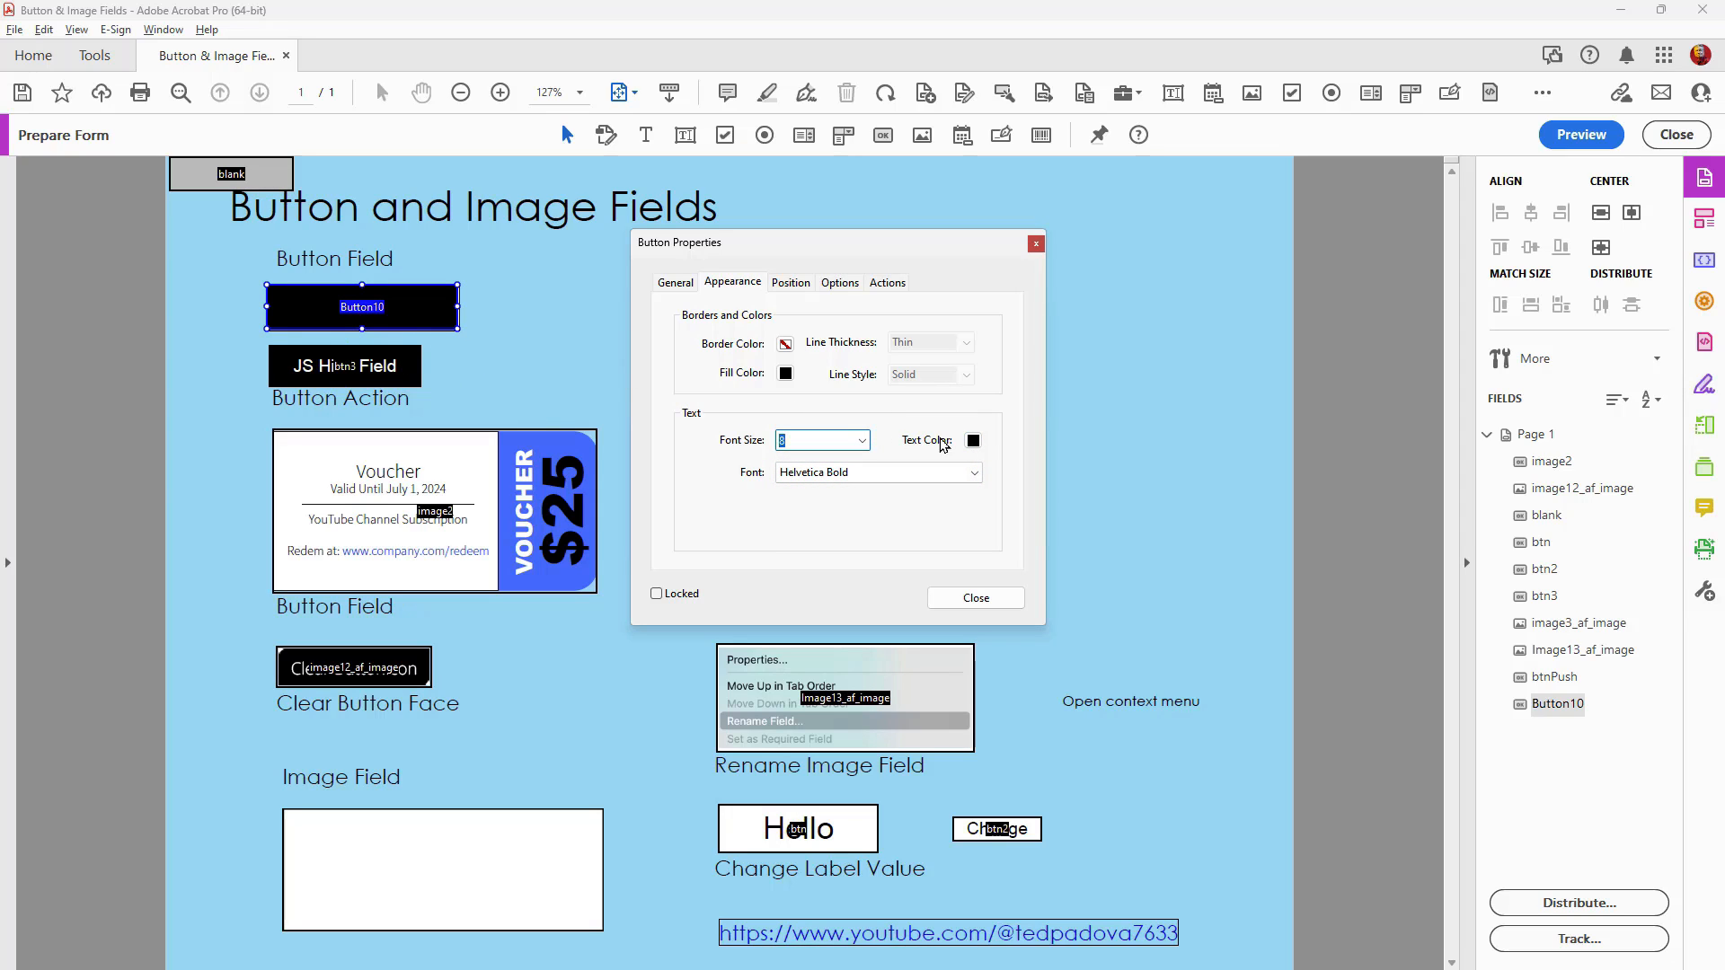
pyautogui.click(973, 440)
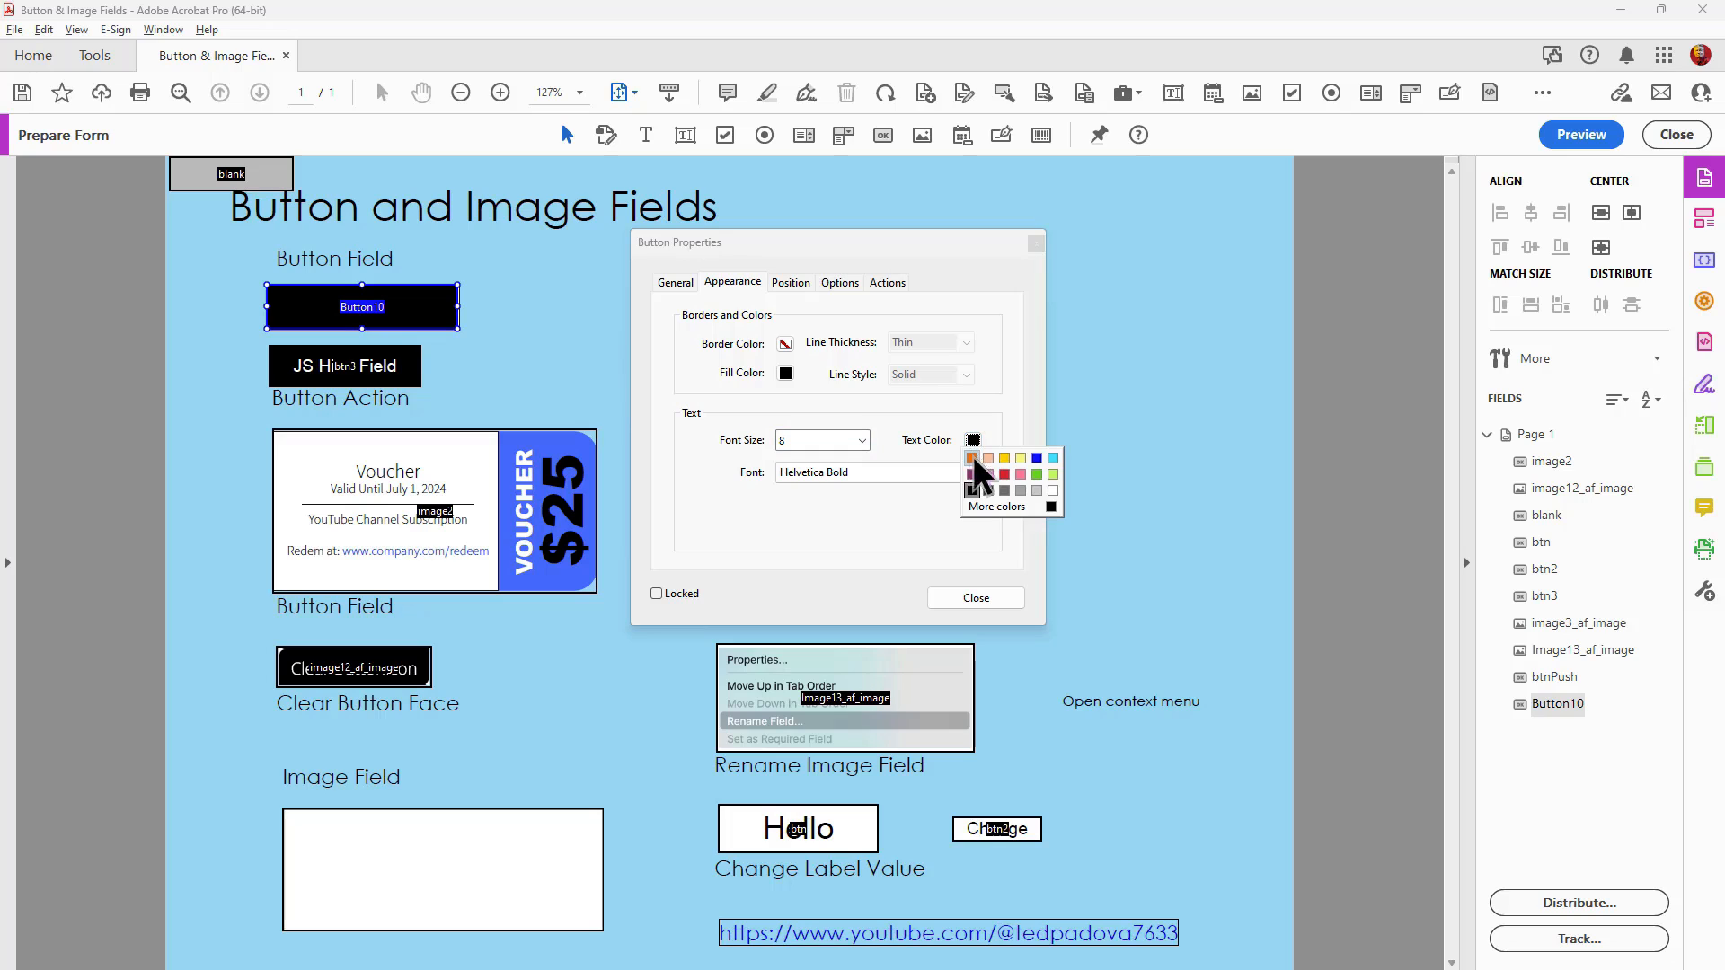
pyautogui.click(1052, 490)
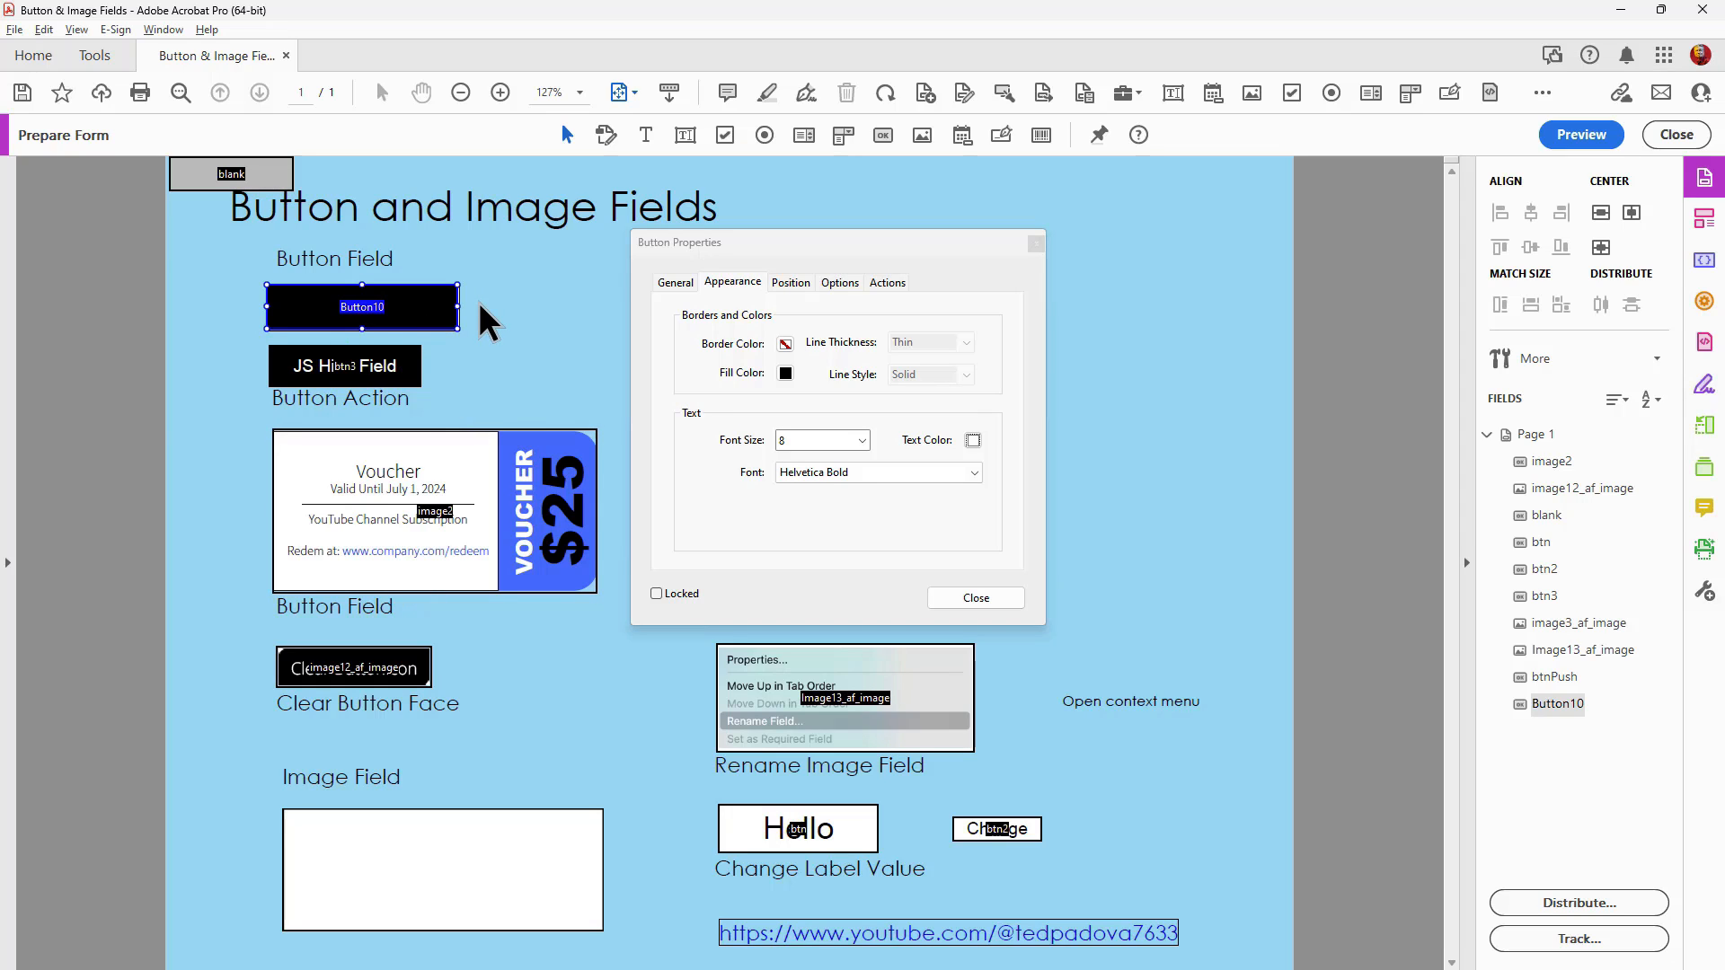
# Set the button's label to "Reset Form", preview the form and return to editing
pyautogui.click(842, 284)
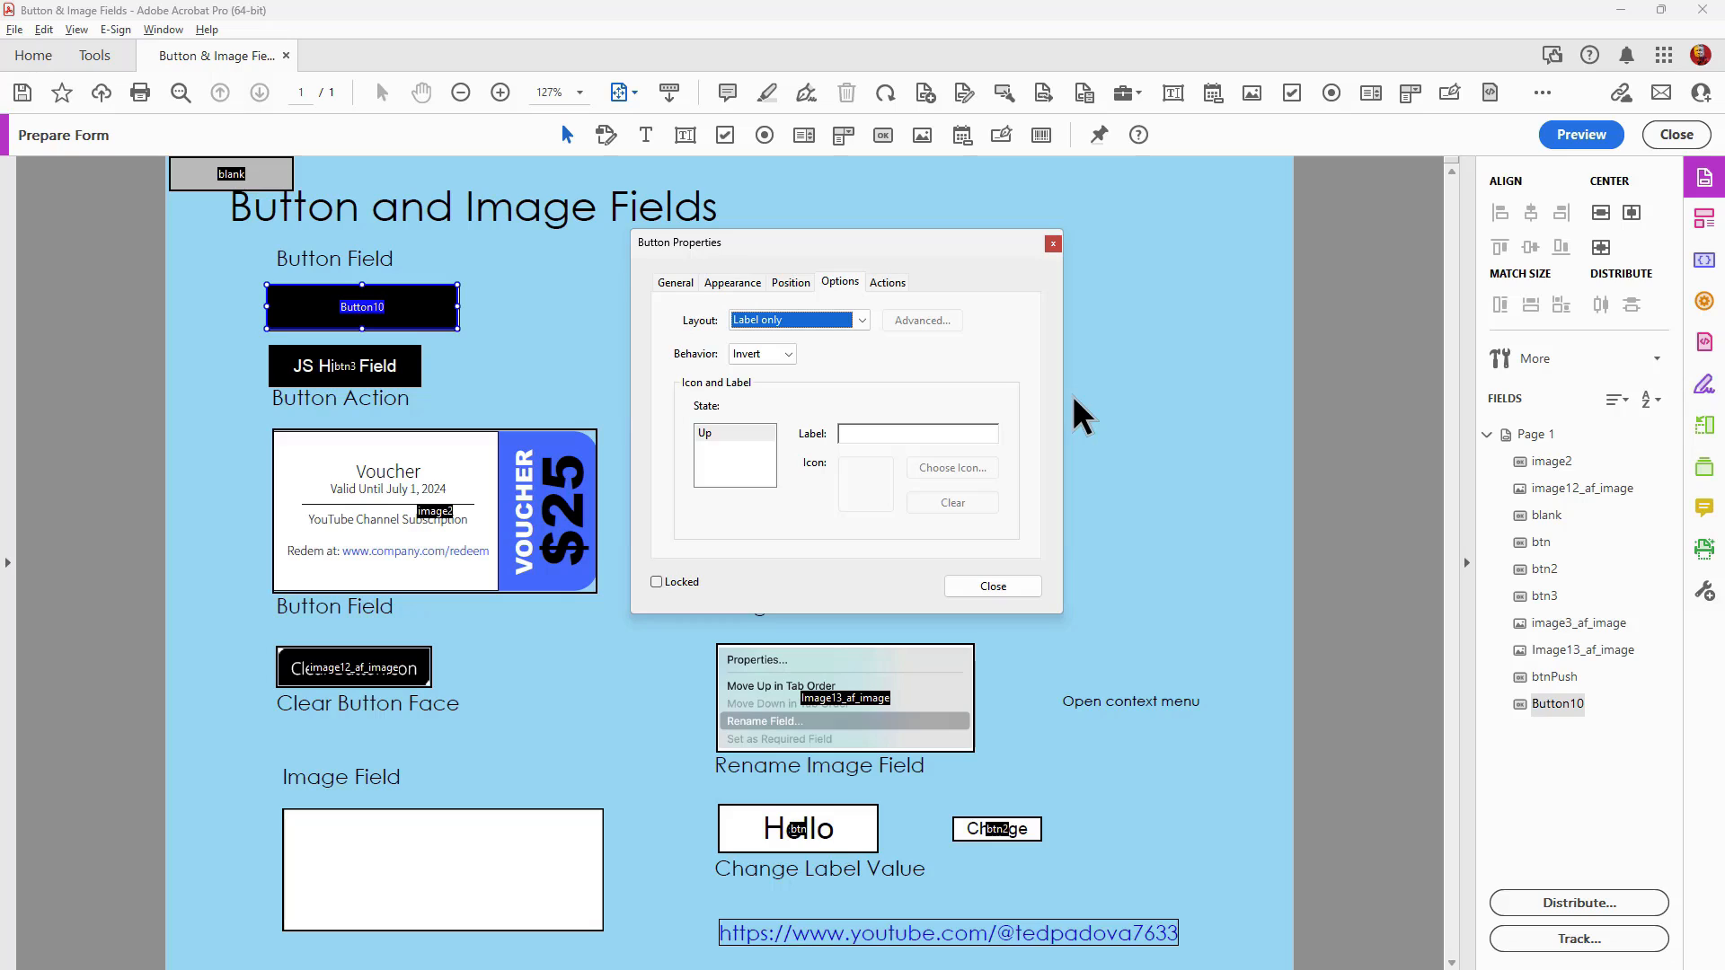
pyautogui.click(874, 432)
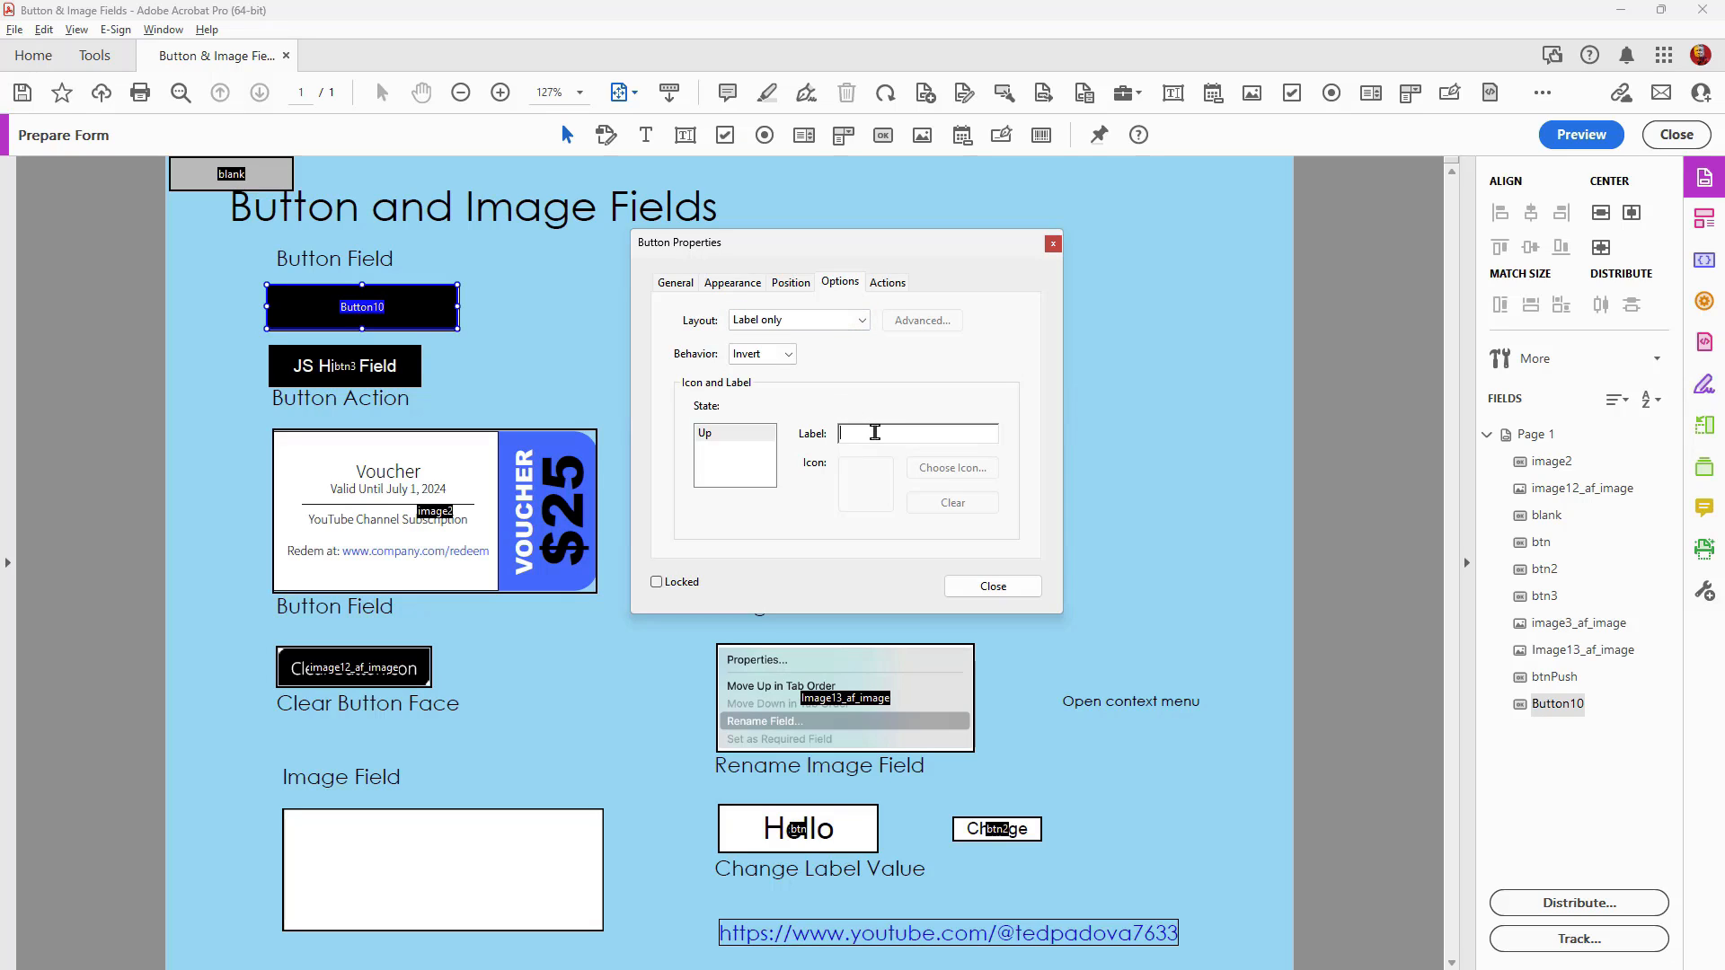
pyautogui.write('Reset Form')
pyautogui.click(994, 587)
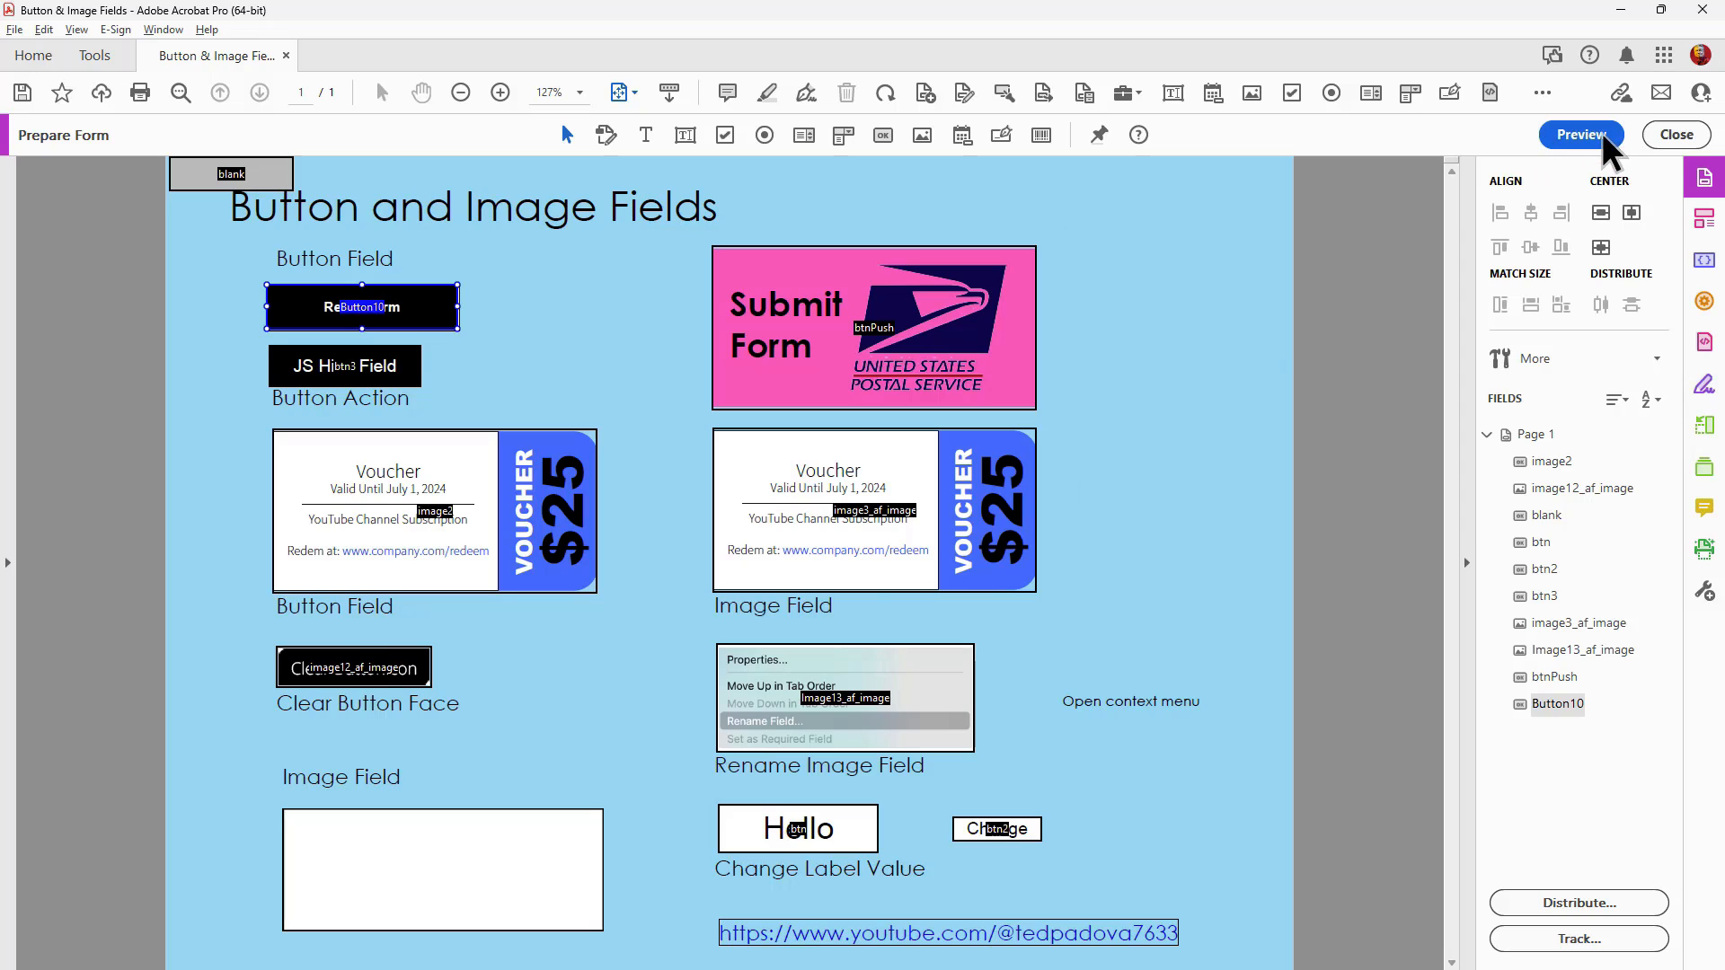
pyautogui.click(1581, 134)
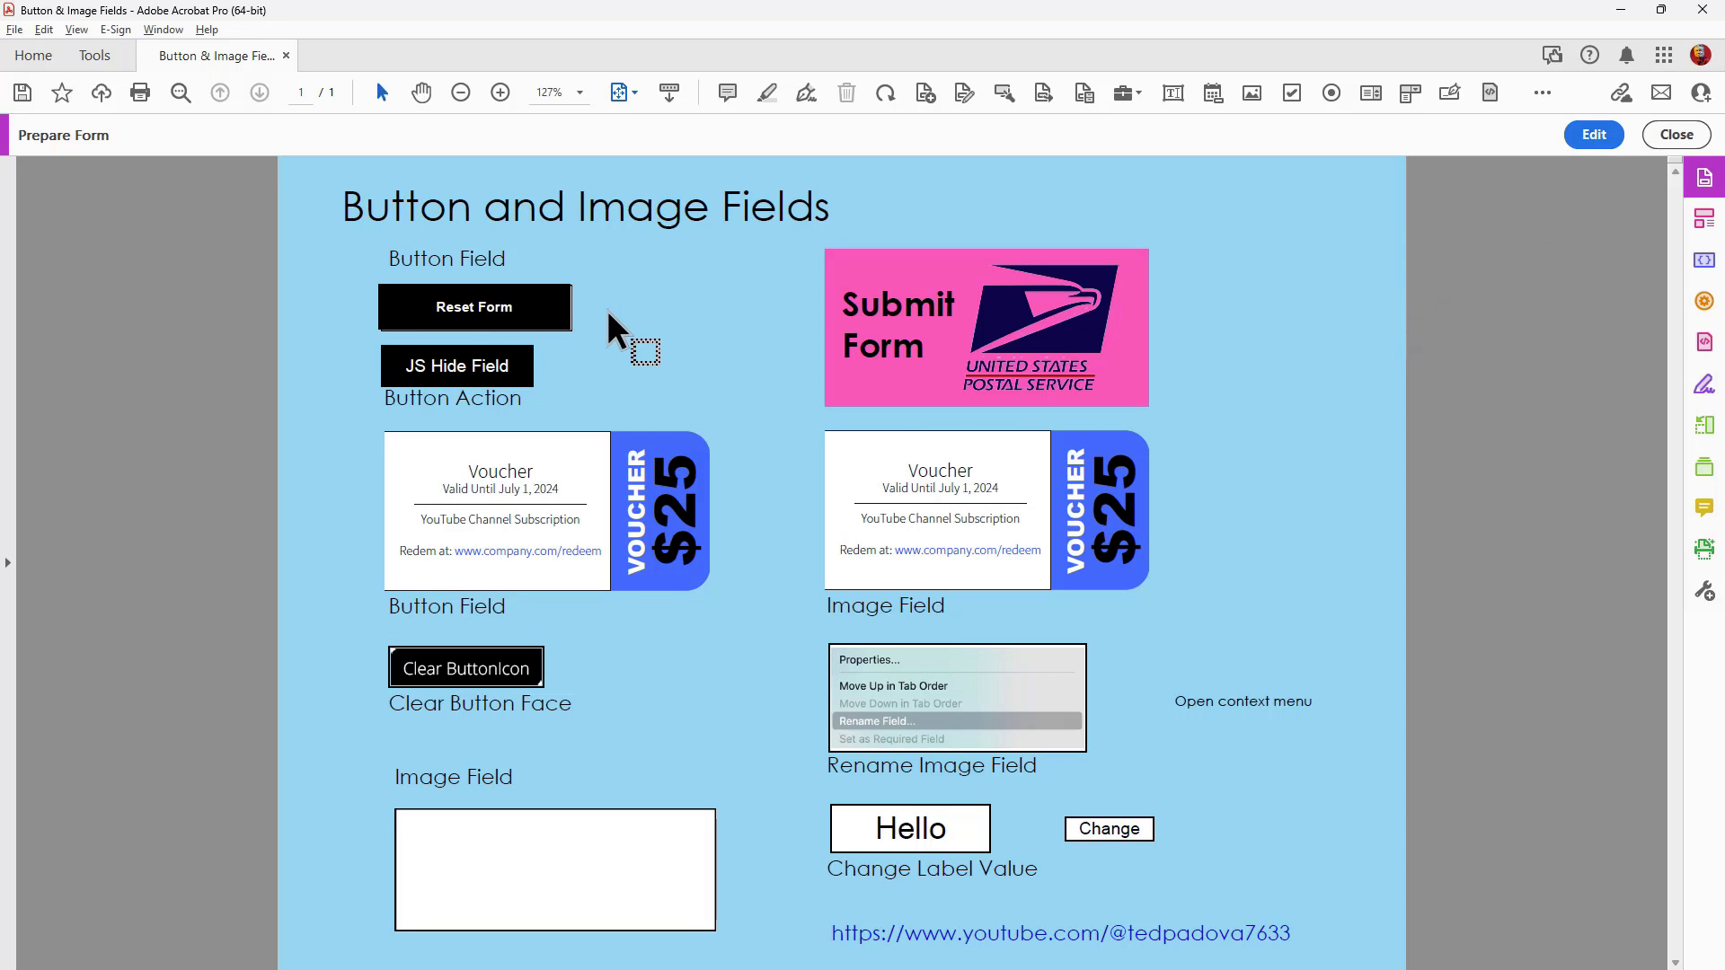
pyautogui.click(1608, 131)
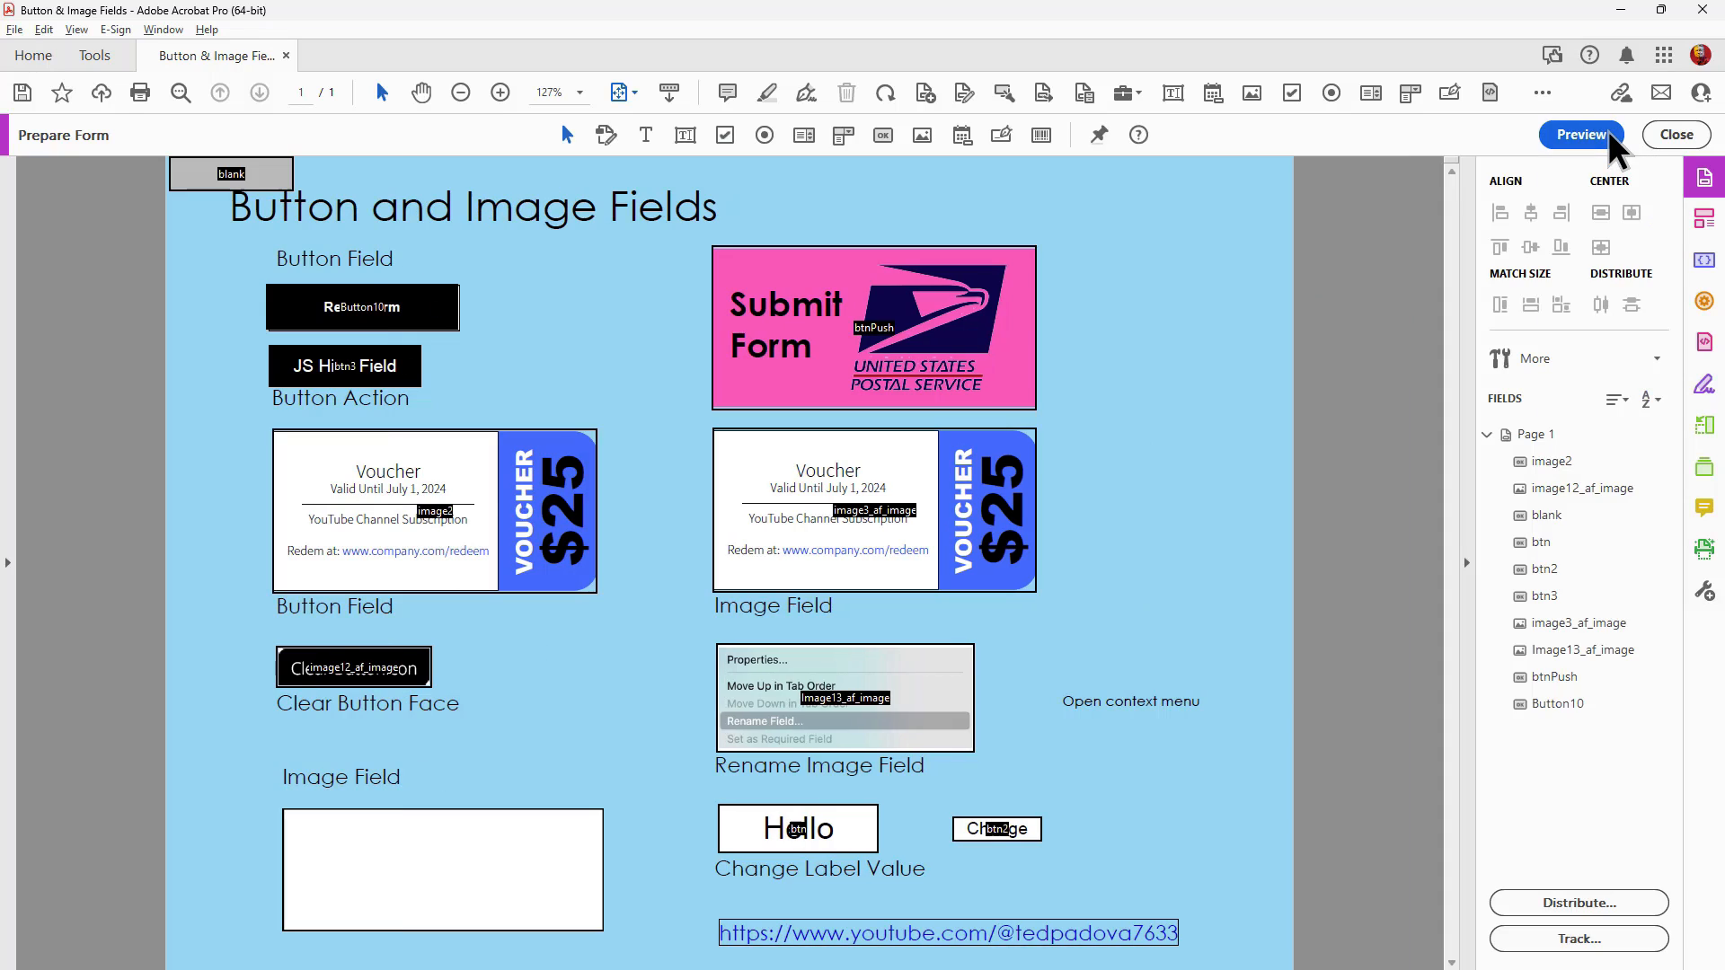
# Use the Reset Form button's current properties as the new defaults for fields
pyautogui.click(437, 310)
pyautogui.rightClick(440, 315)
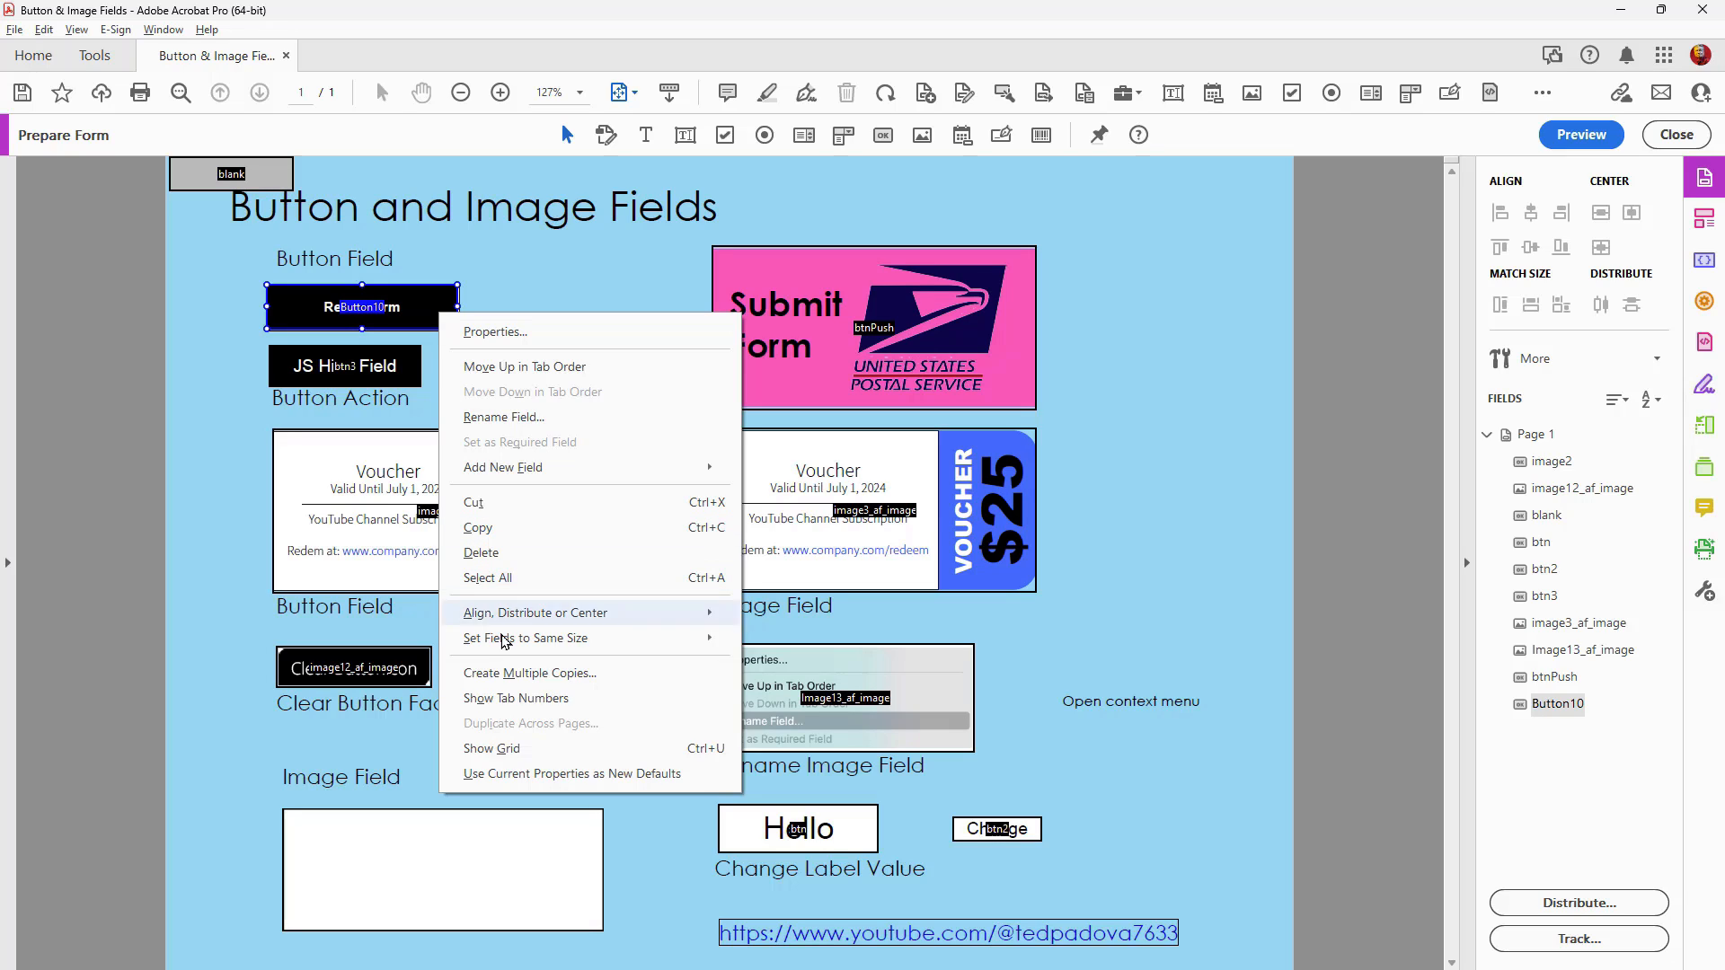
pyautogui.click(640, 775)
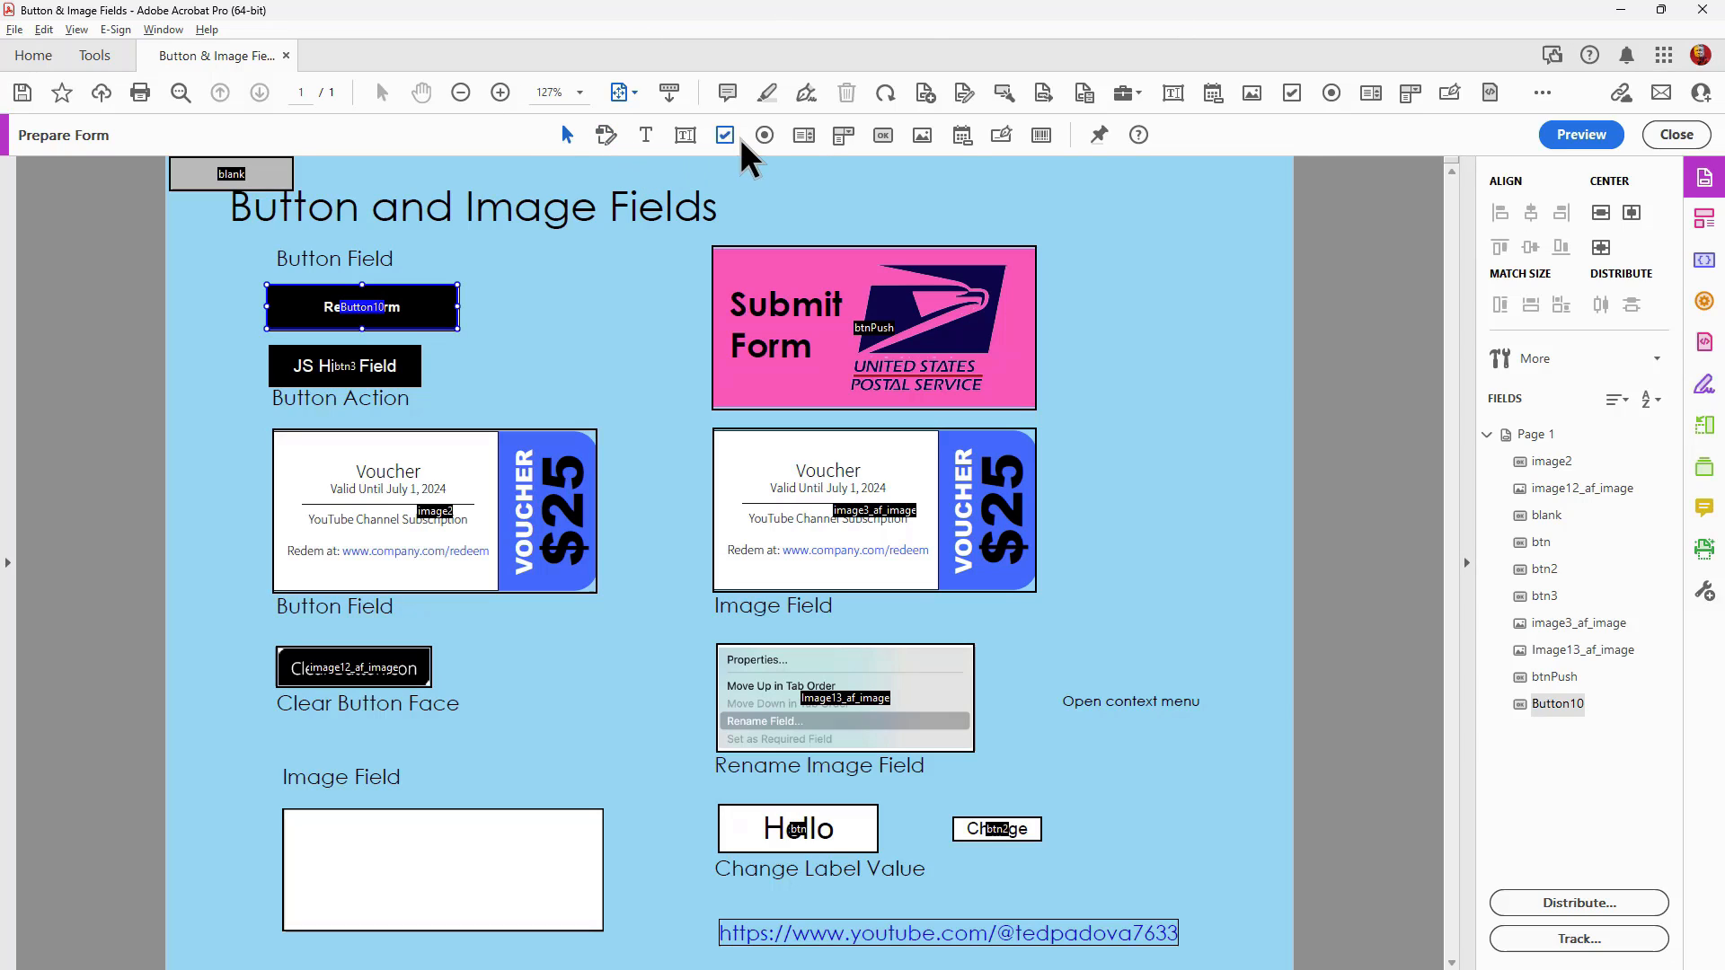
# Test the new defaults by placing a second button beside the Reset Form button, check its properties and delete it
pyautogui.click(884, 135)
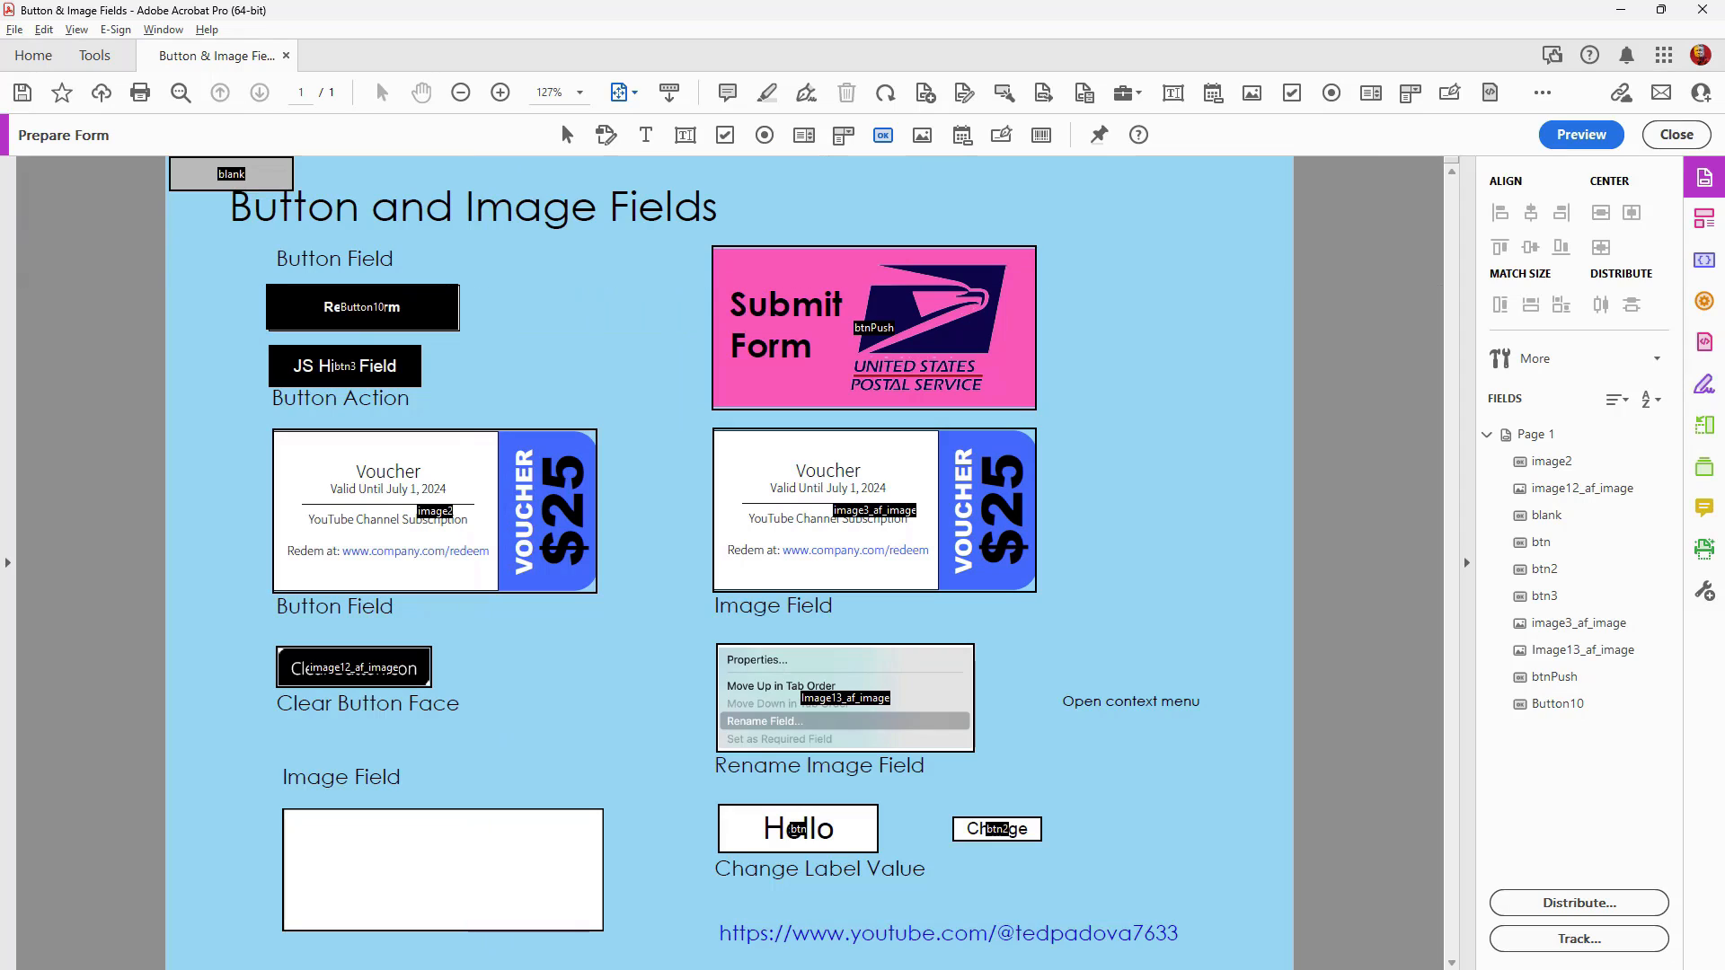
pyautogui.click(562, 308)
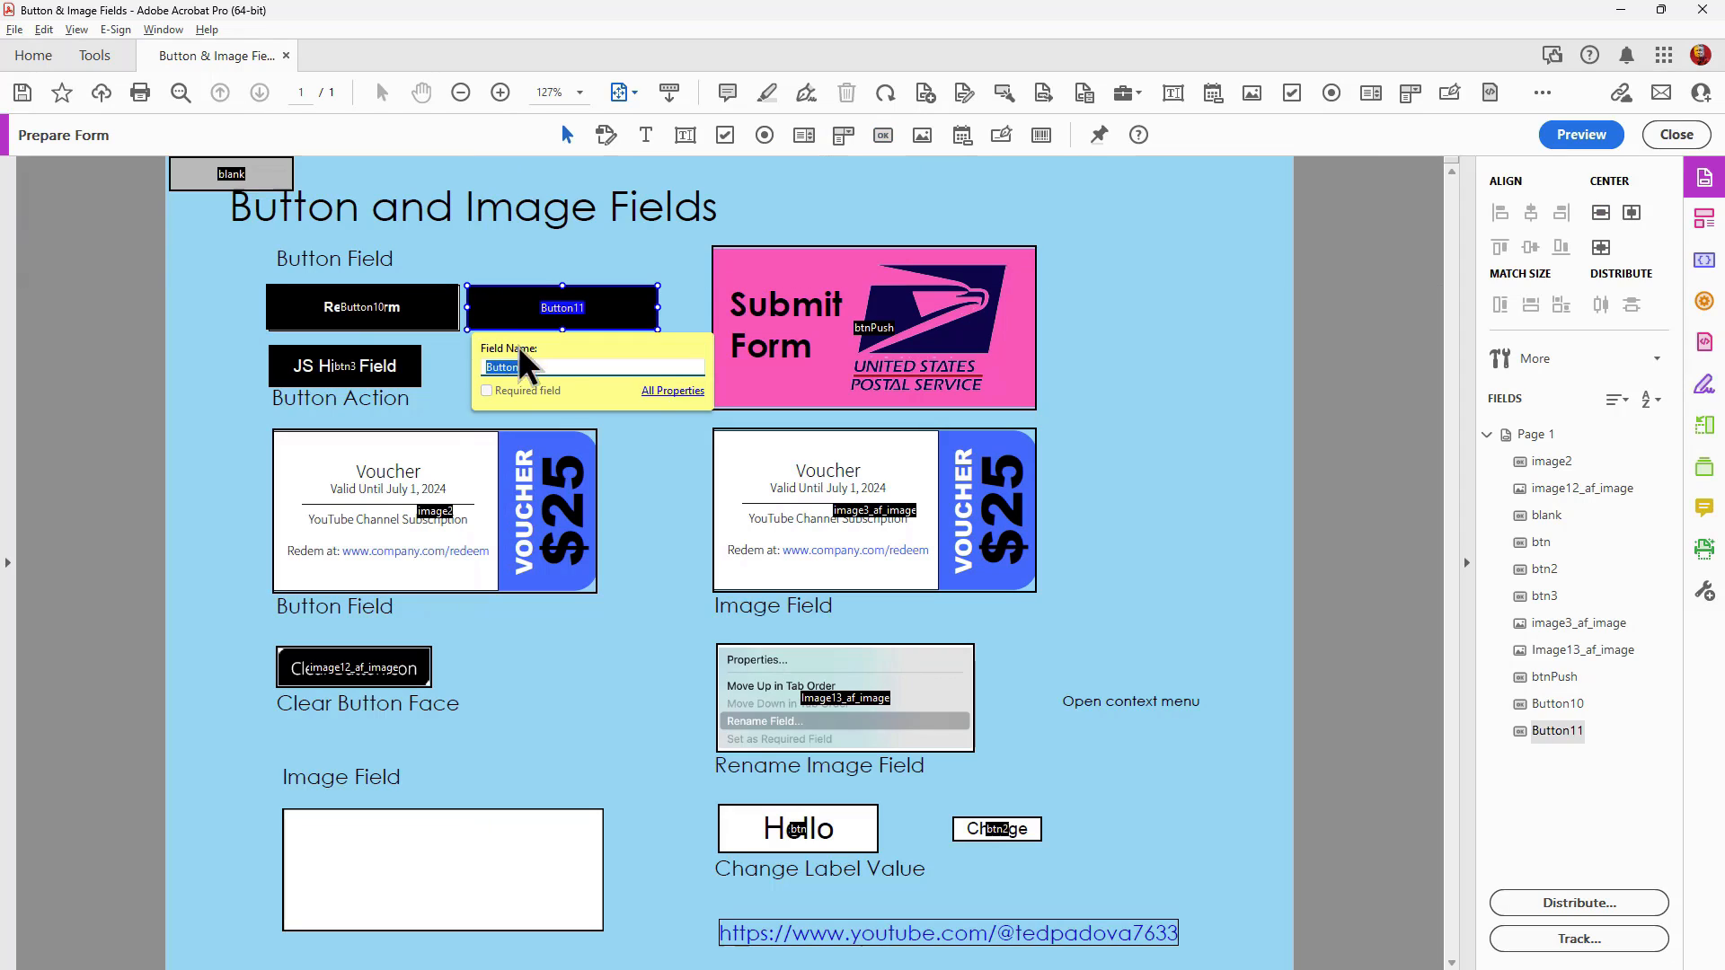
pyautogui.click(652, 399)
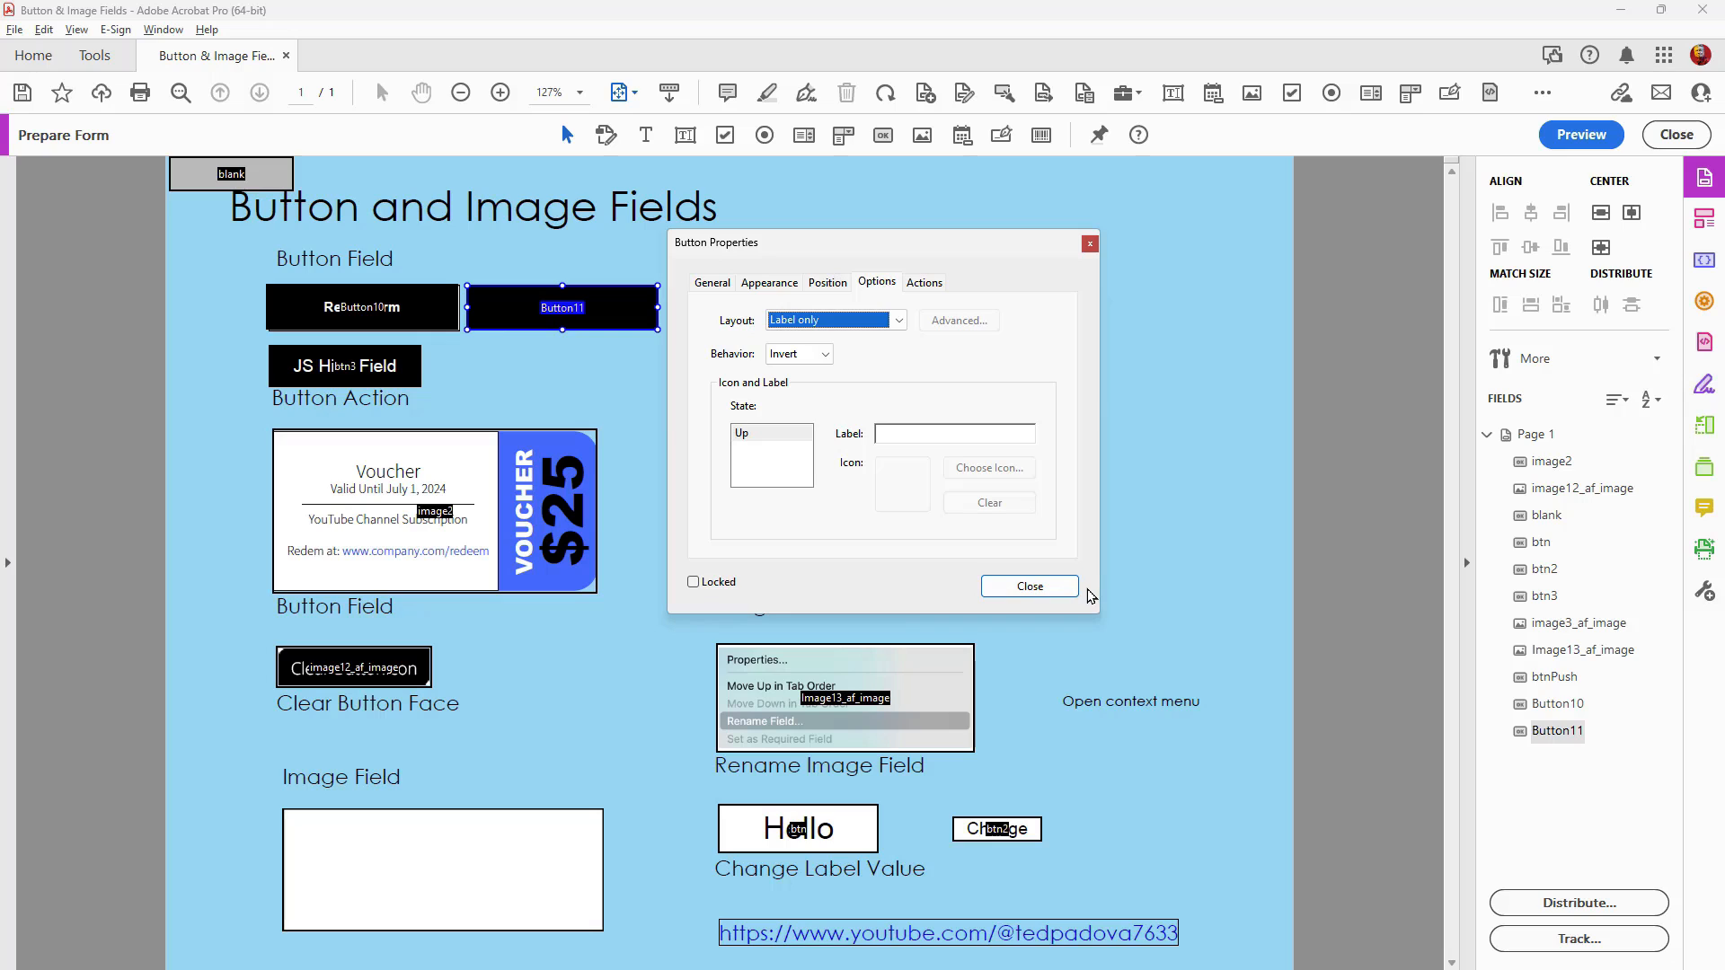
pyautogui.click(1029, 585)
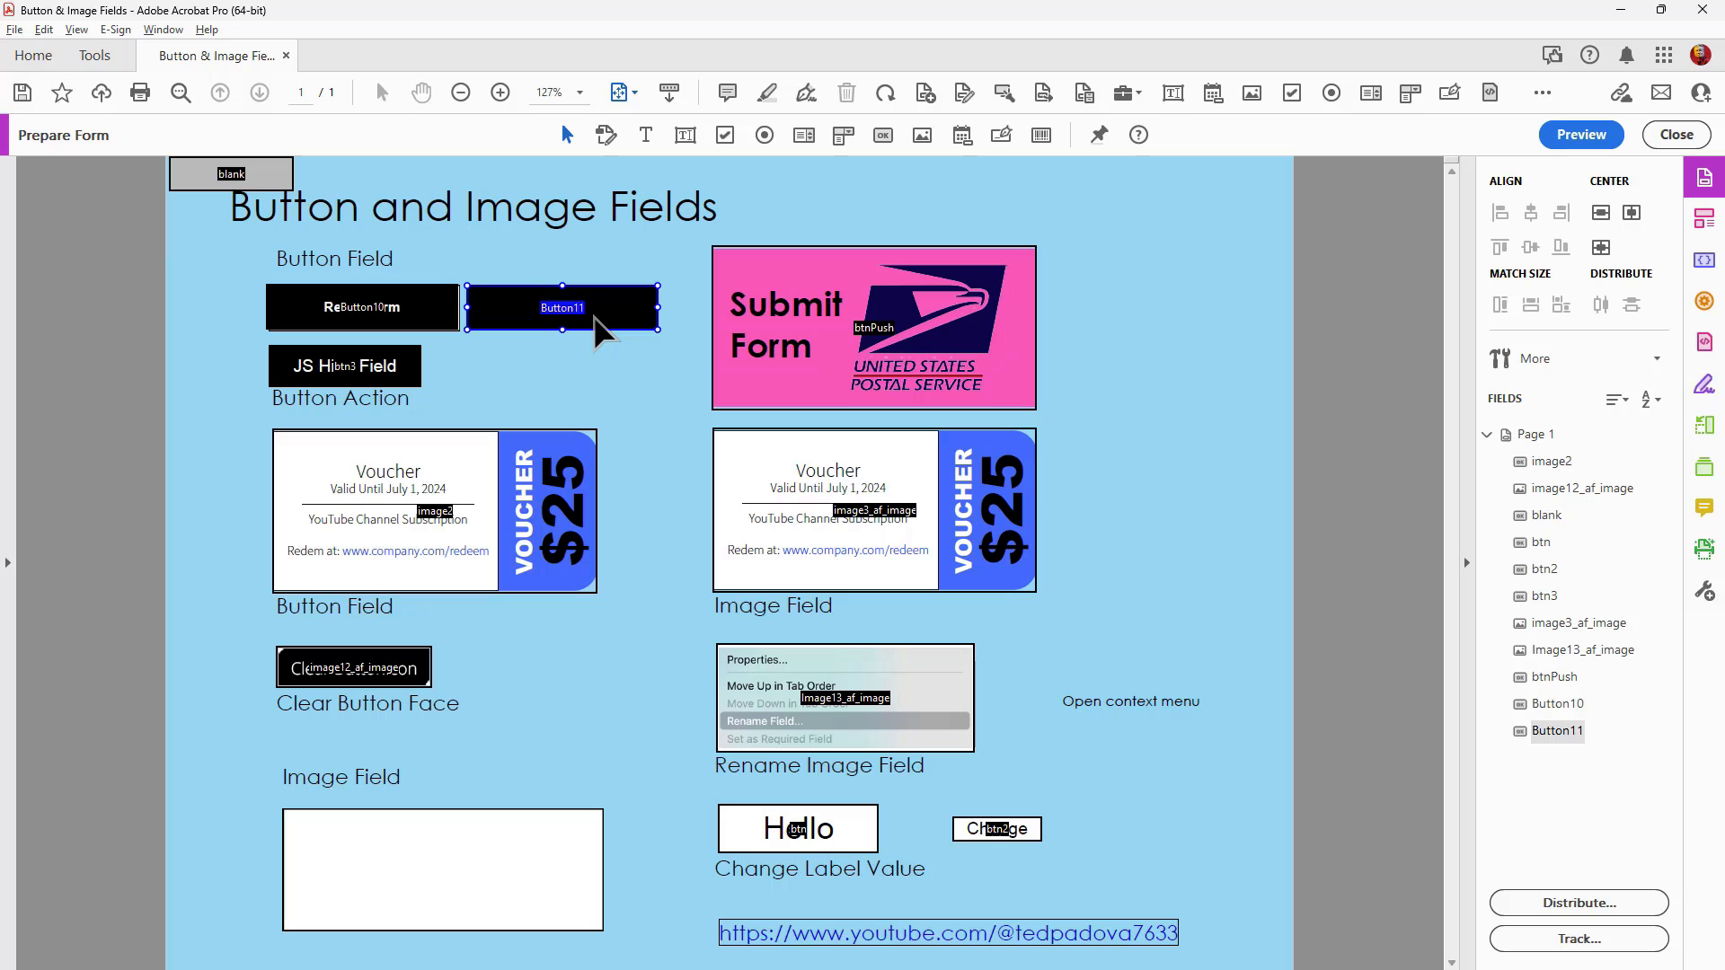
pyautogui.press('Delete')
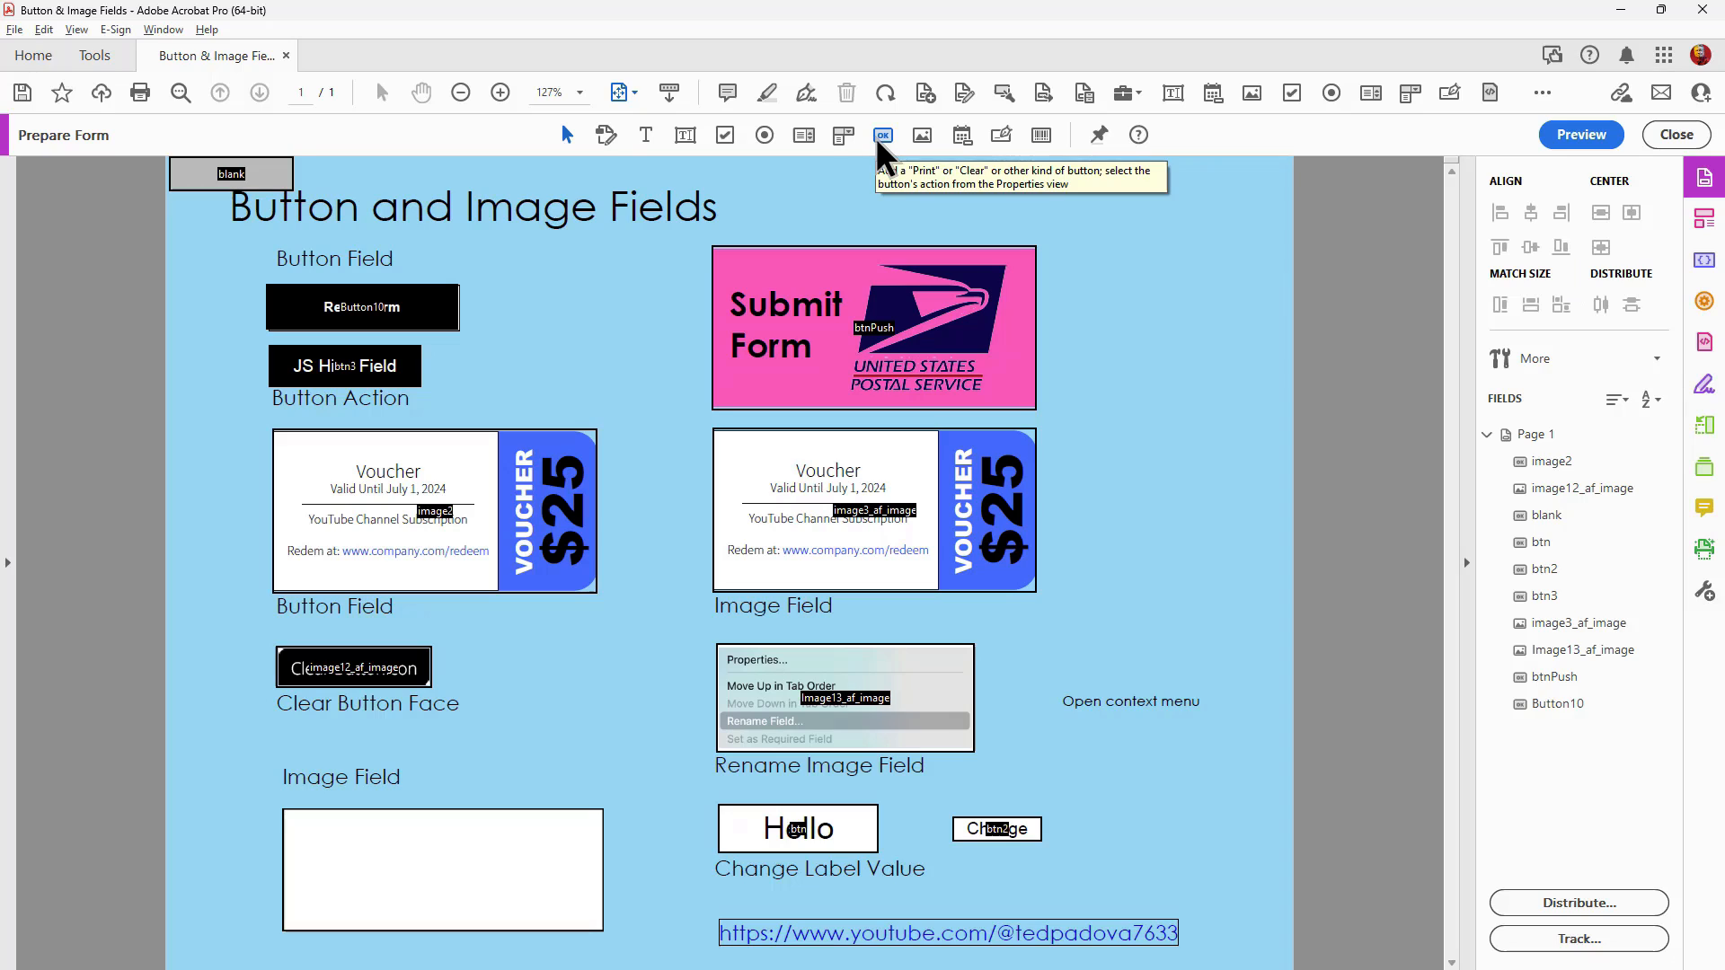
# Draw an image field over the white box beneath the Image Field heading and set its fill to No Color
pyautogui.click(923, 134)
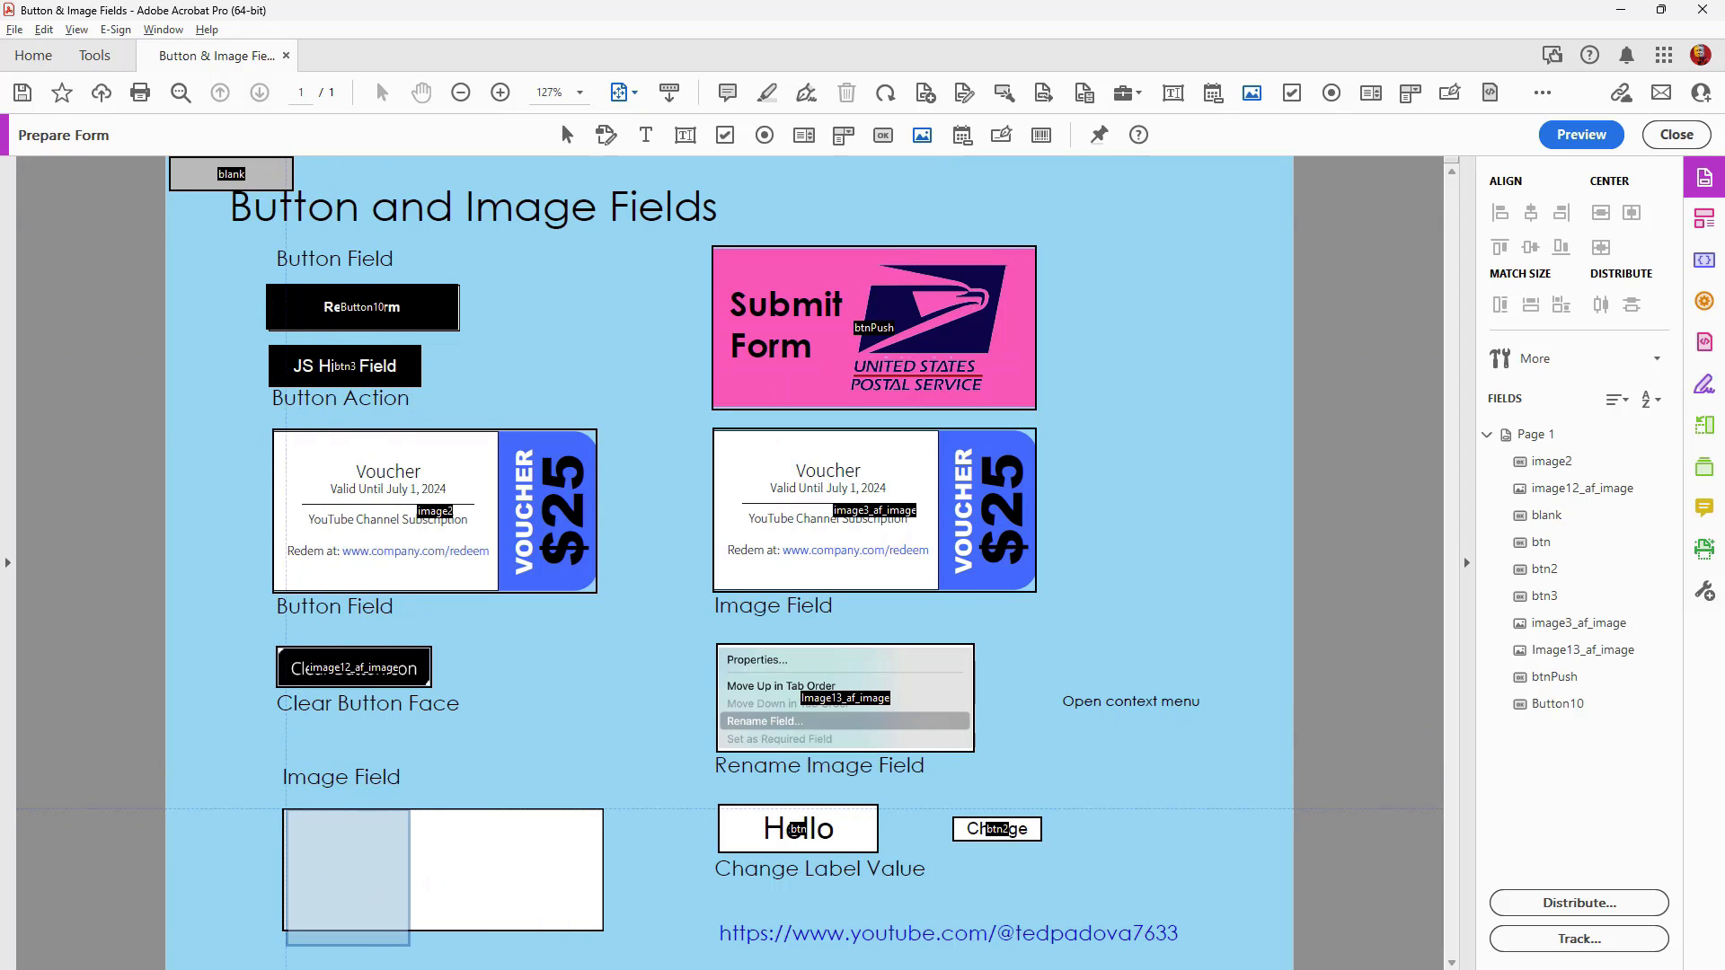
pyautogui.moveTo(282, 807)
pyautogui.mouseDown()
pyautogui.moveTo(597, 908)
pyautogui.moveTo(613, 933)
pyautogui.mouseUp()
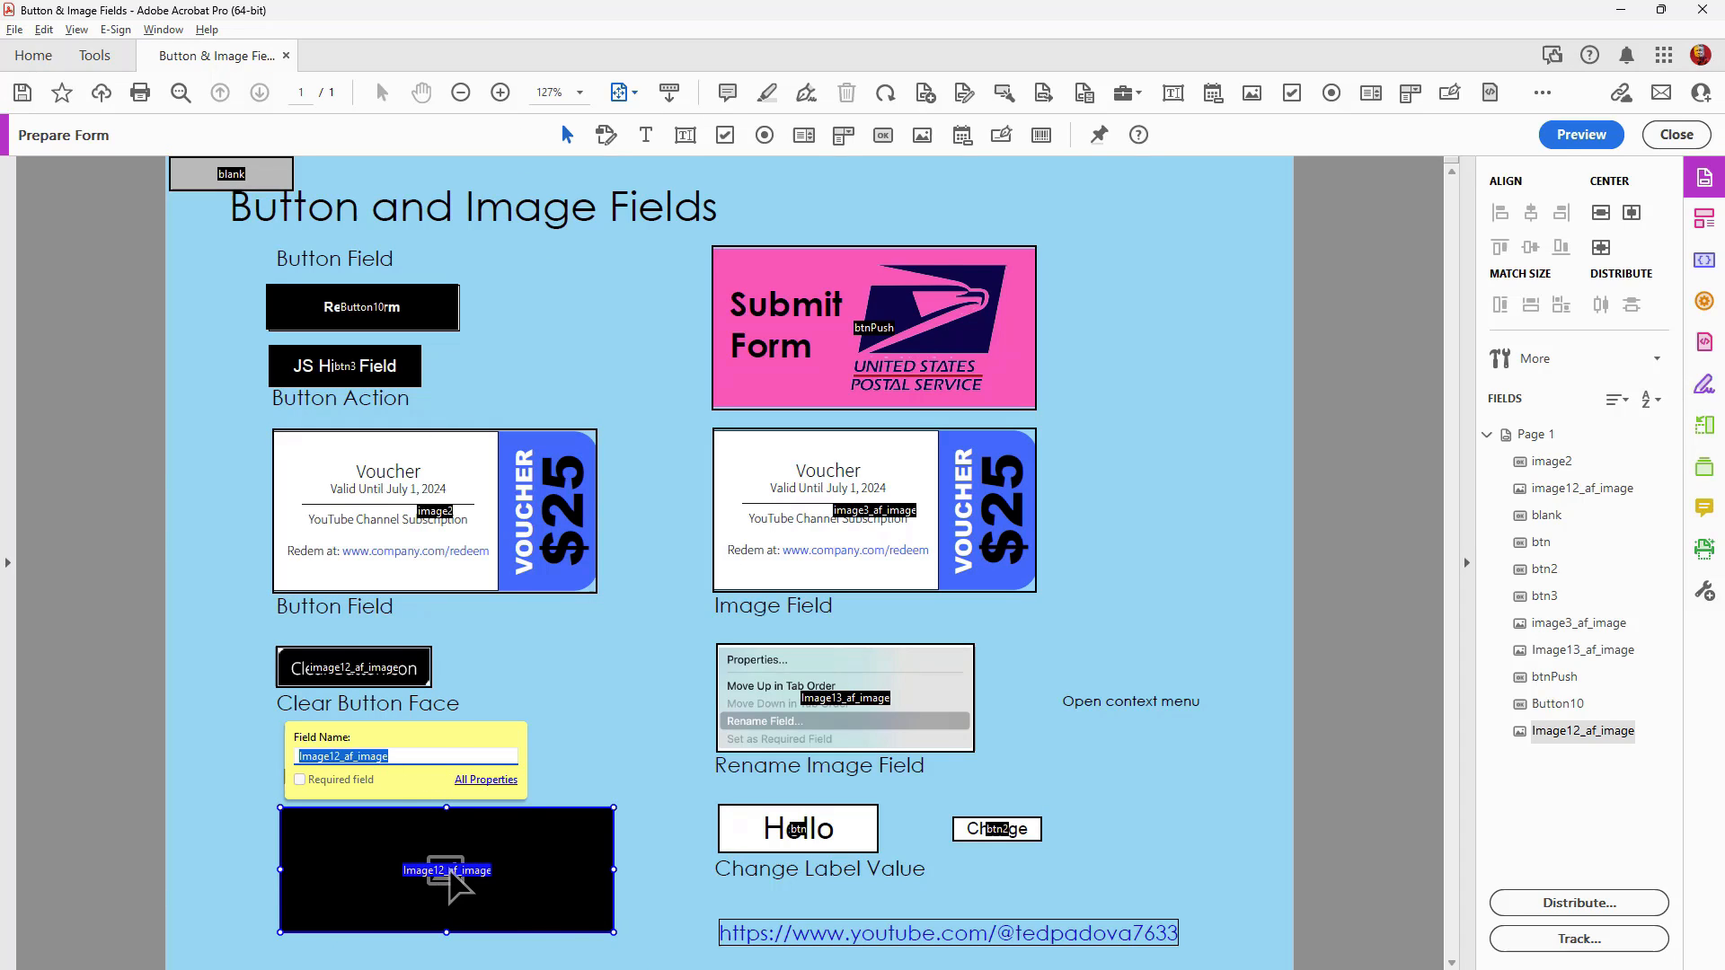
pyautogui.doubleClick(578, 899)
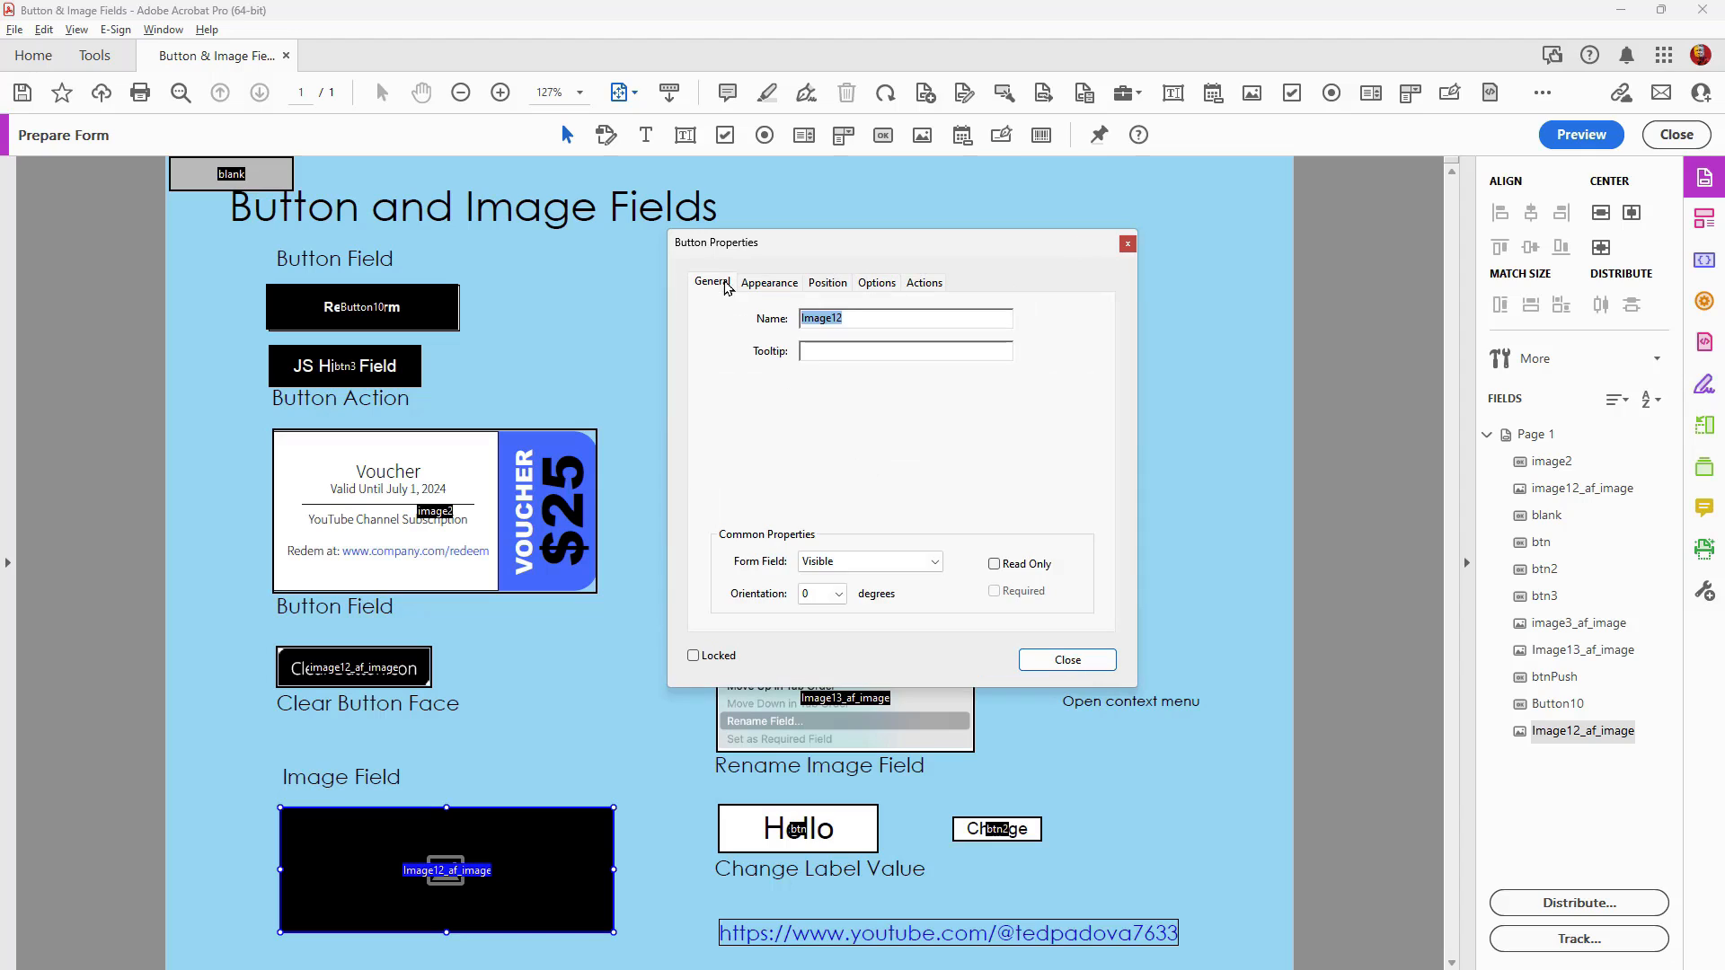
pyautogui.click(770, 284)
pyautogui.click(822, 373)
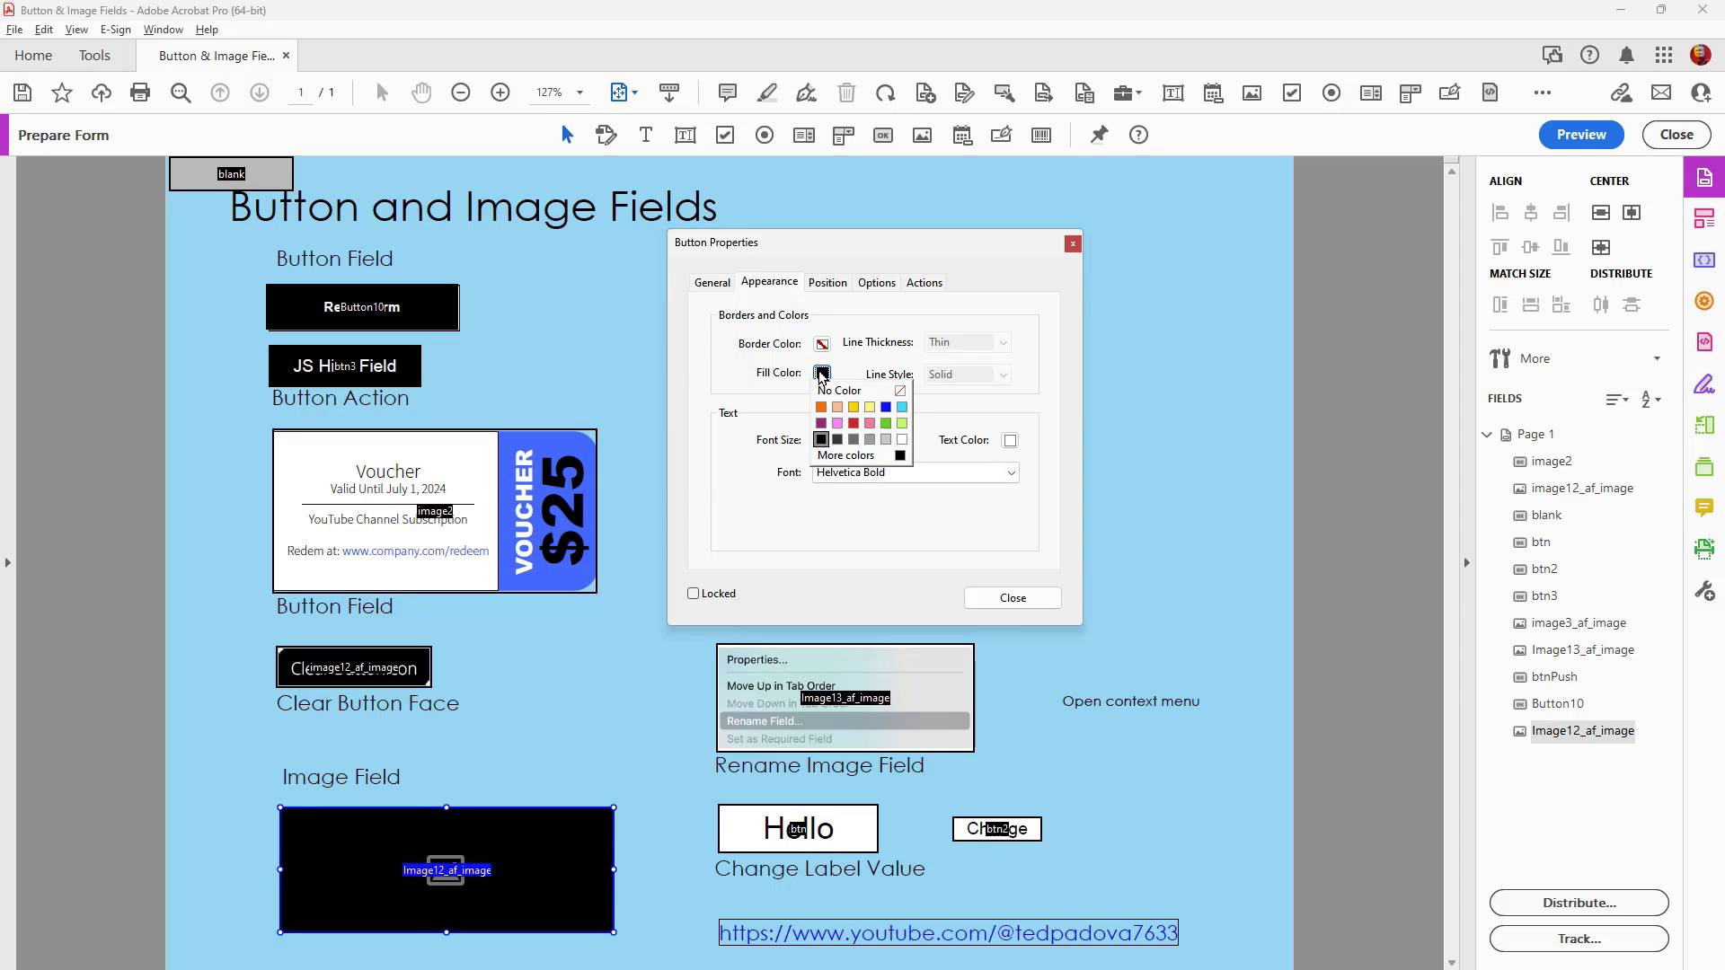
pyautogui.click(902, 391)
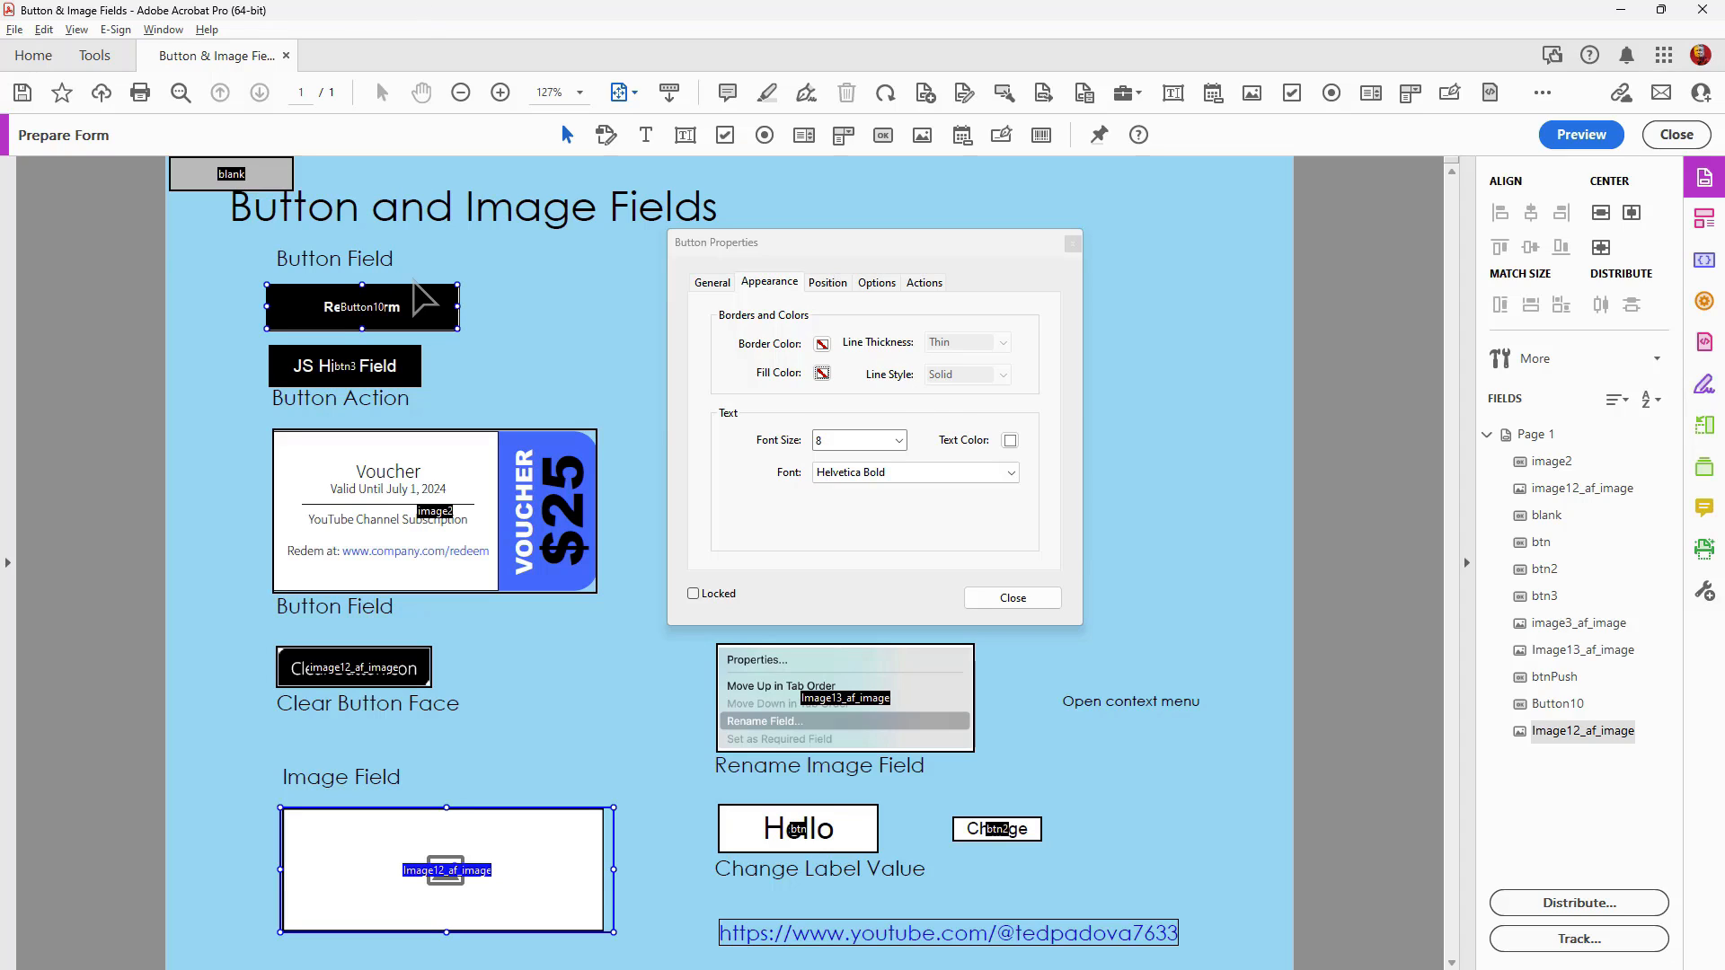
# Compare the actions of the Reset Form button and the new image field, and inspect the image field's Mouse Up JavaScript
pyautogui.click(391, 325)
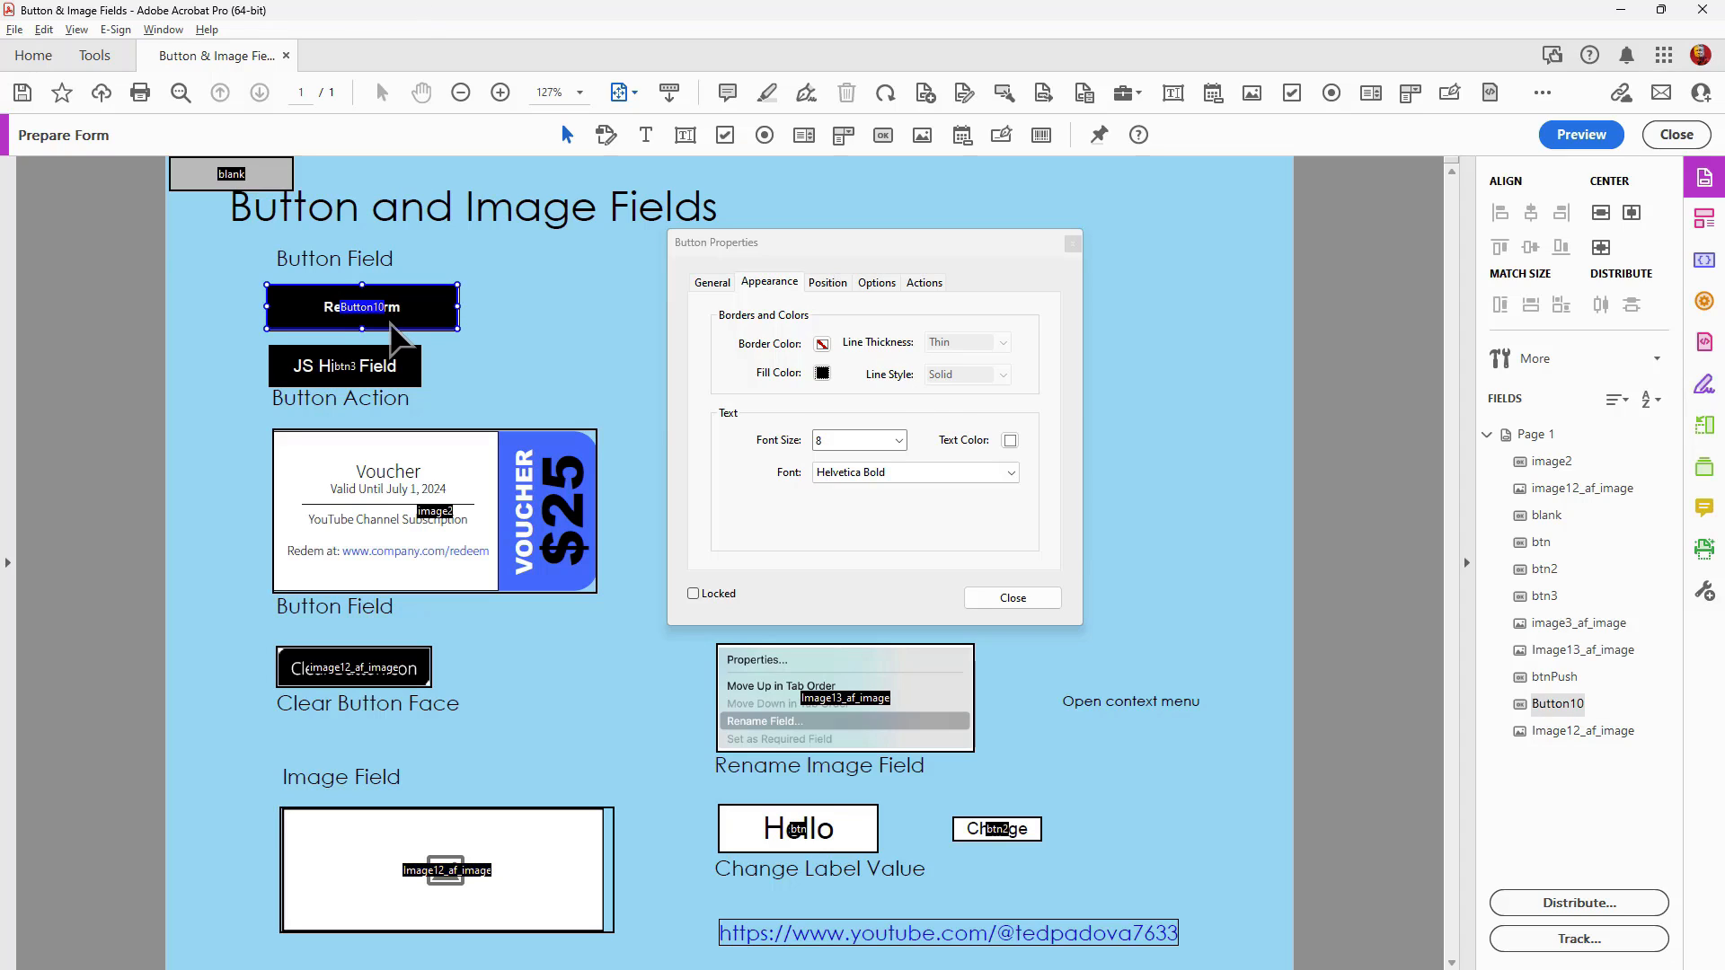
pyautogui.click(925, 283)
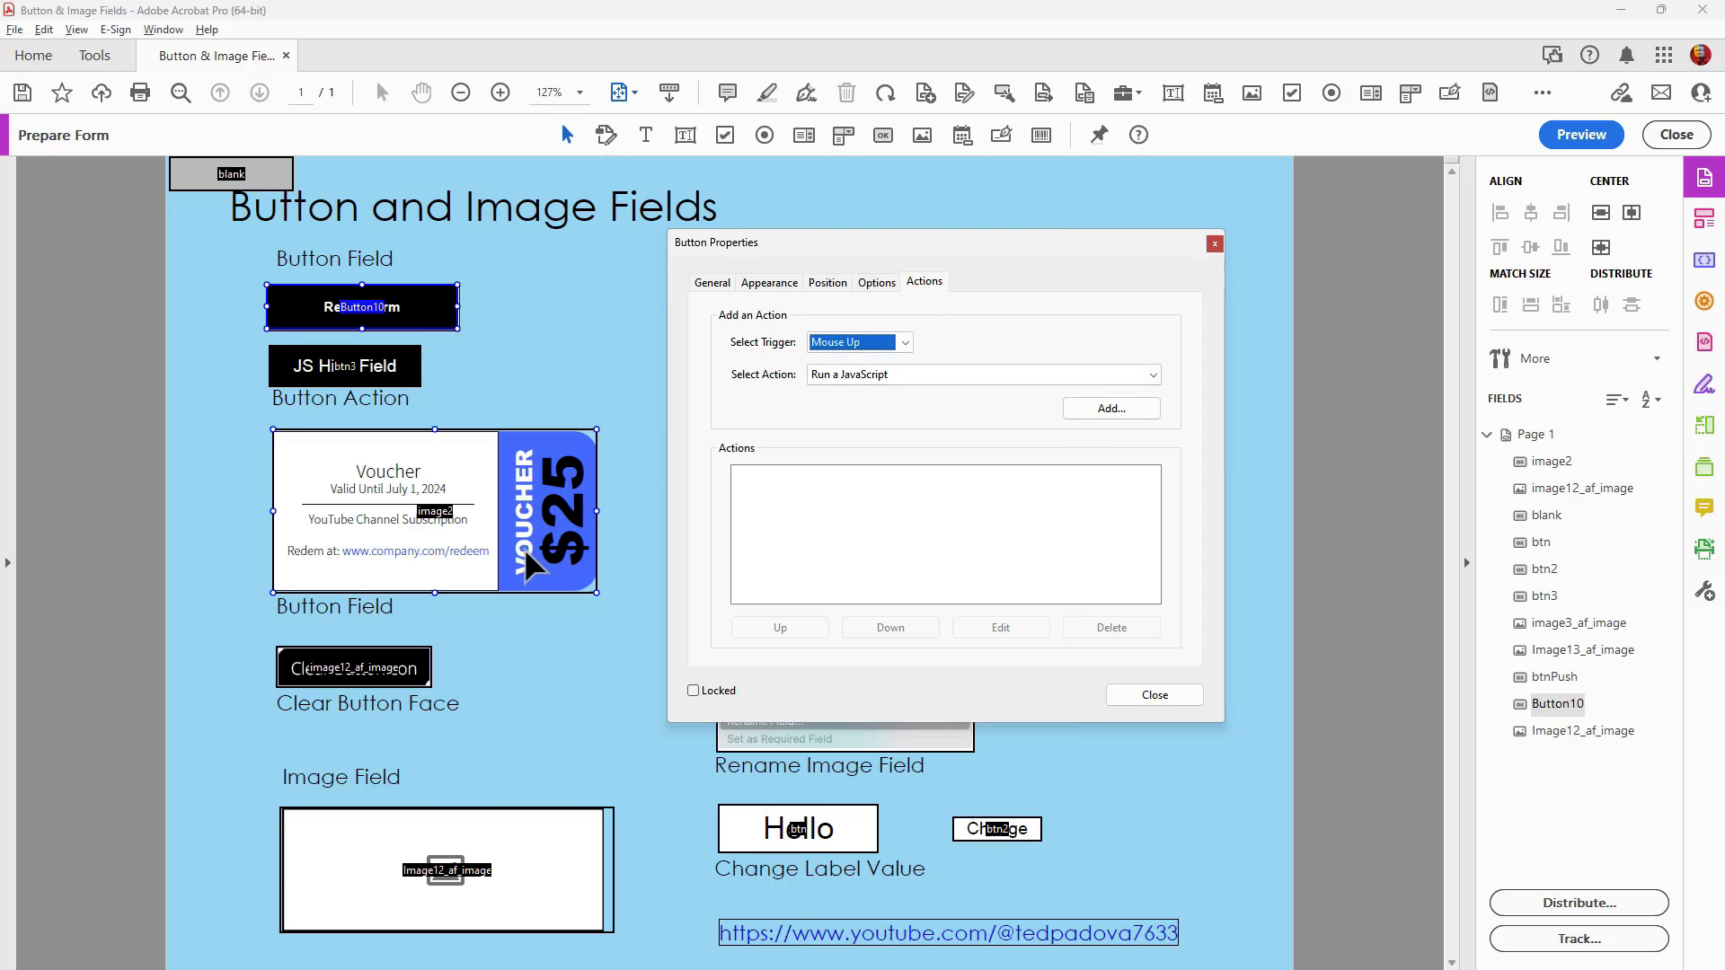
pyautogui.click(469, 877)
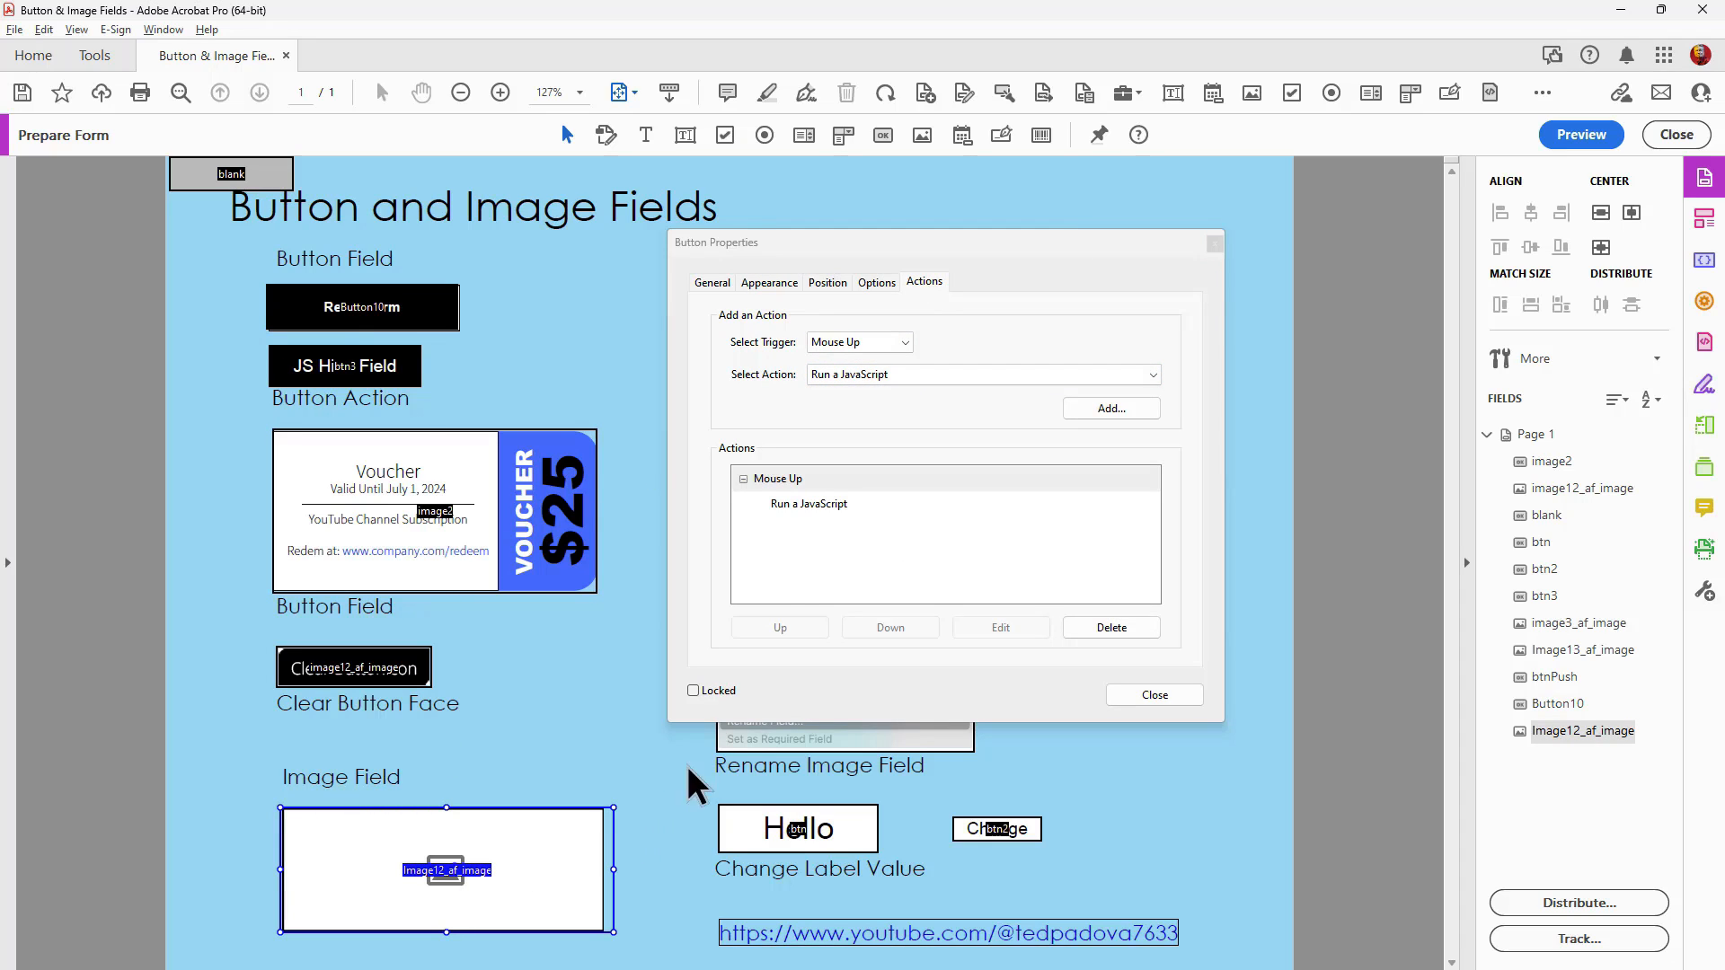
pyautogui.click(808, 506)
pyautogui.click(1002, 629)
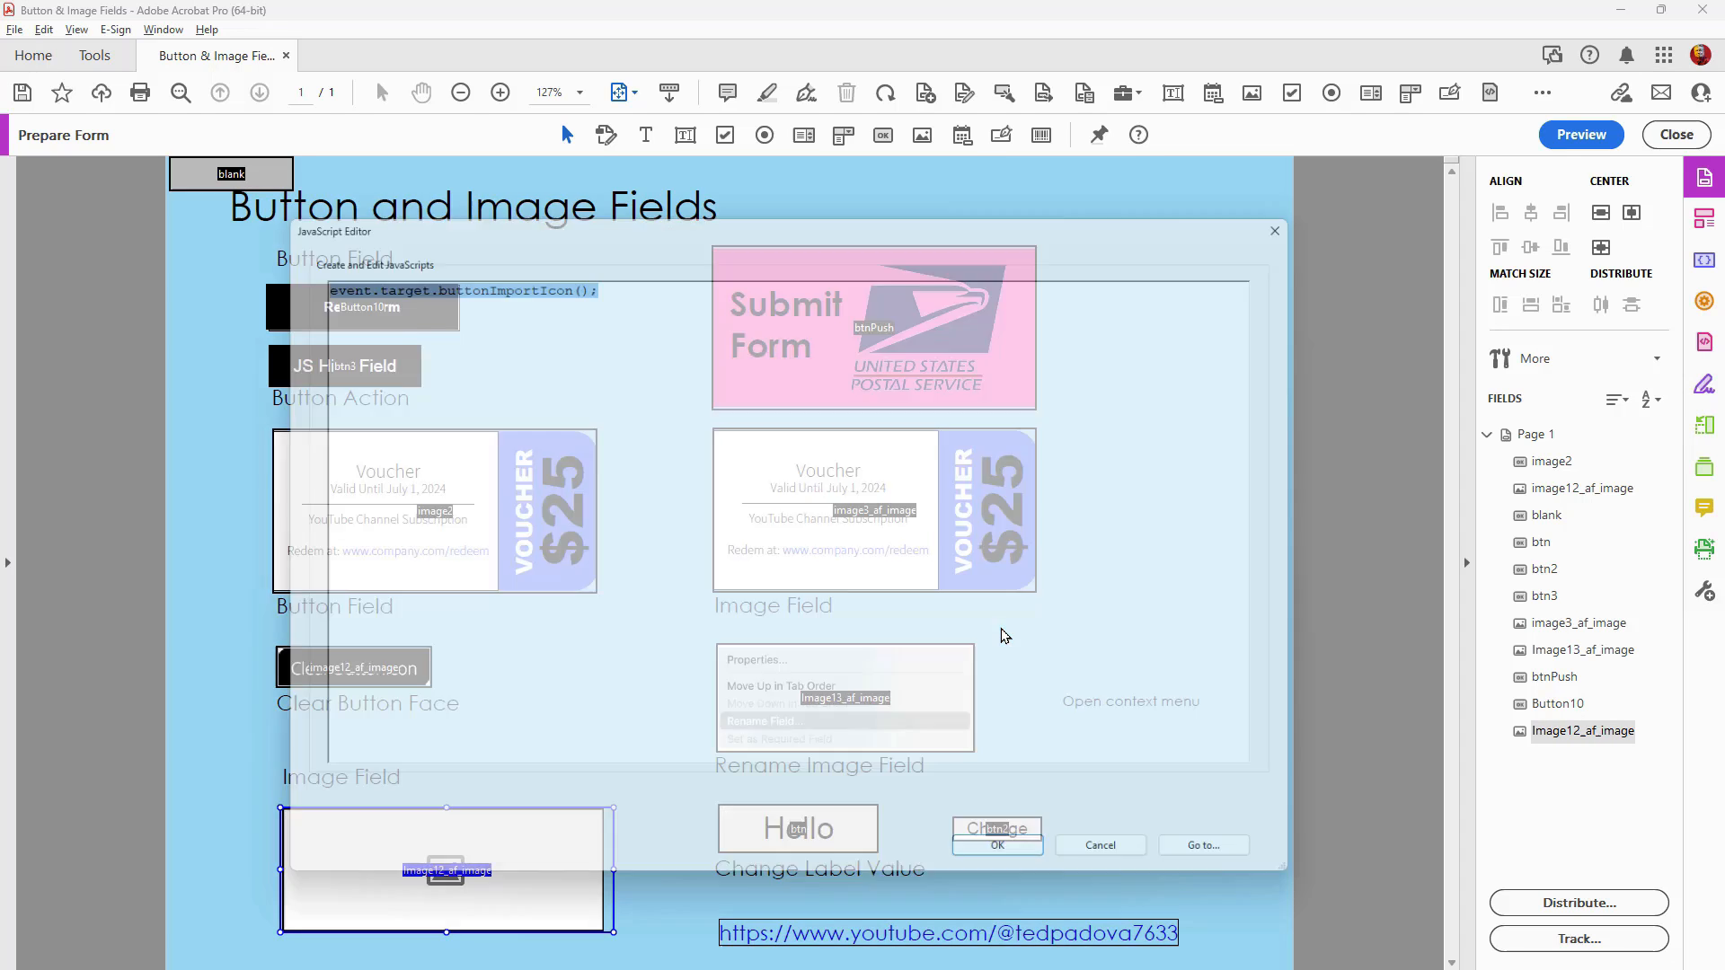
pyautogui.moveTo(734, 206); pyautogui.dragTo(1087, 192)
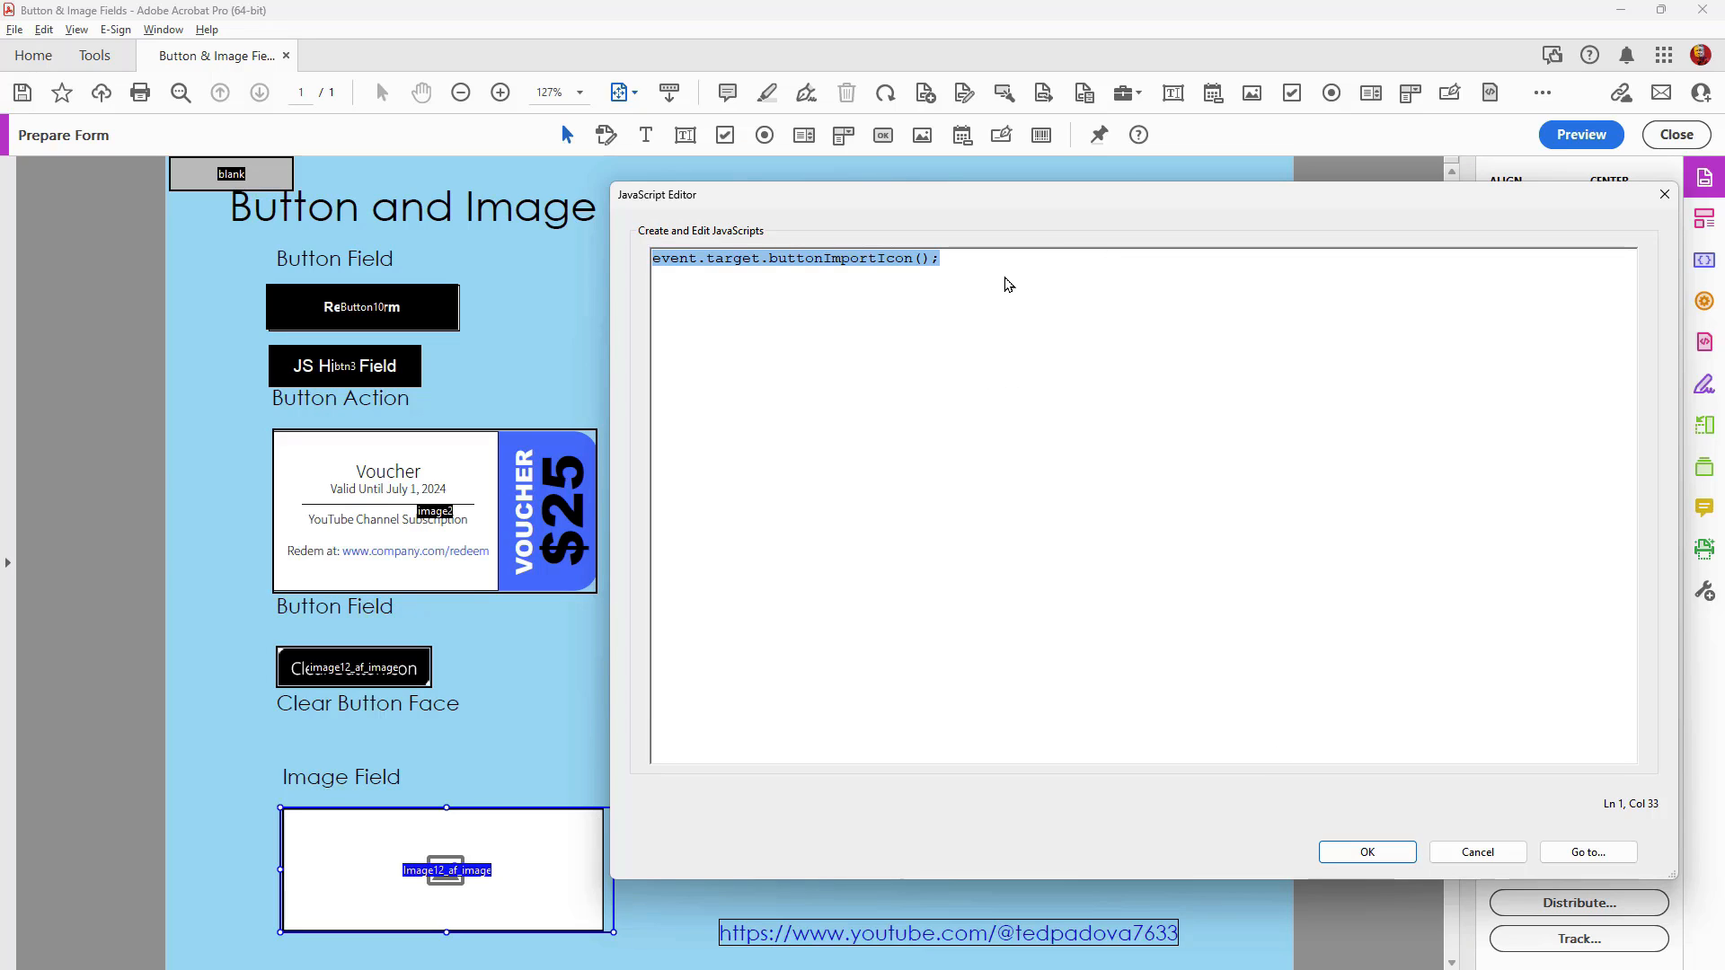
pyautogui.click(1477, 852)
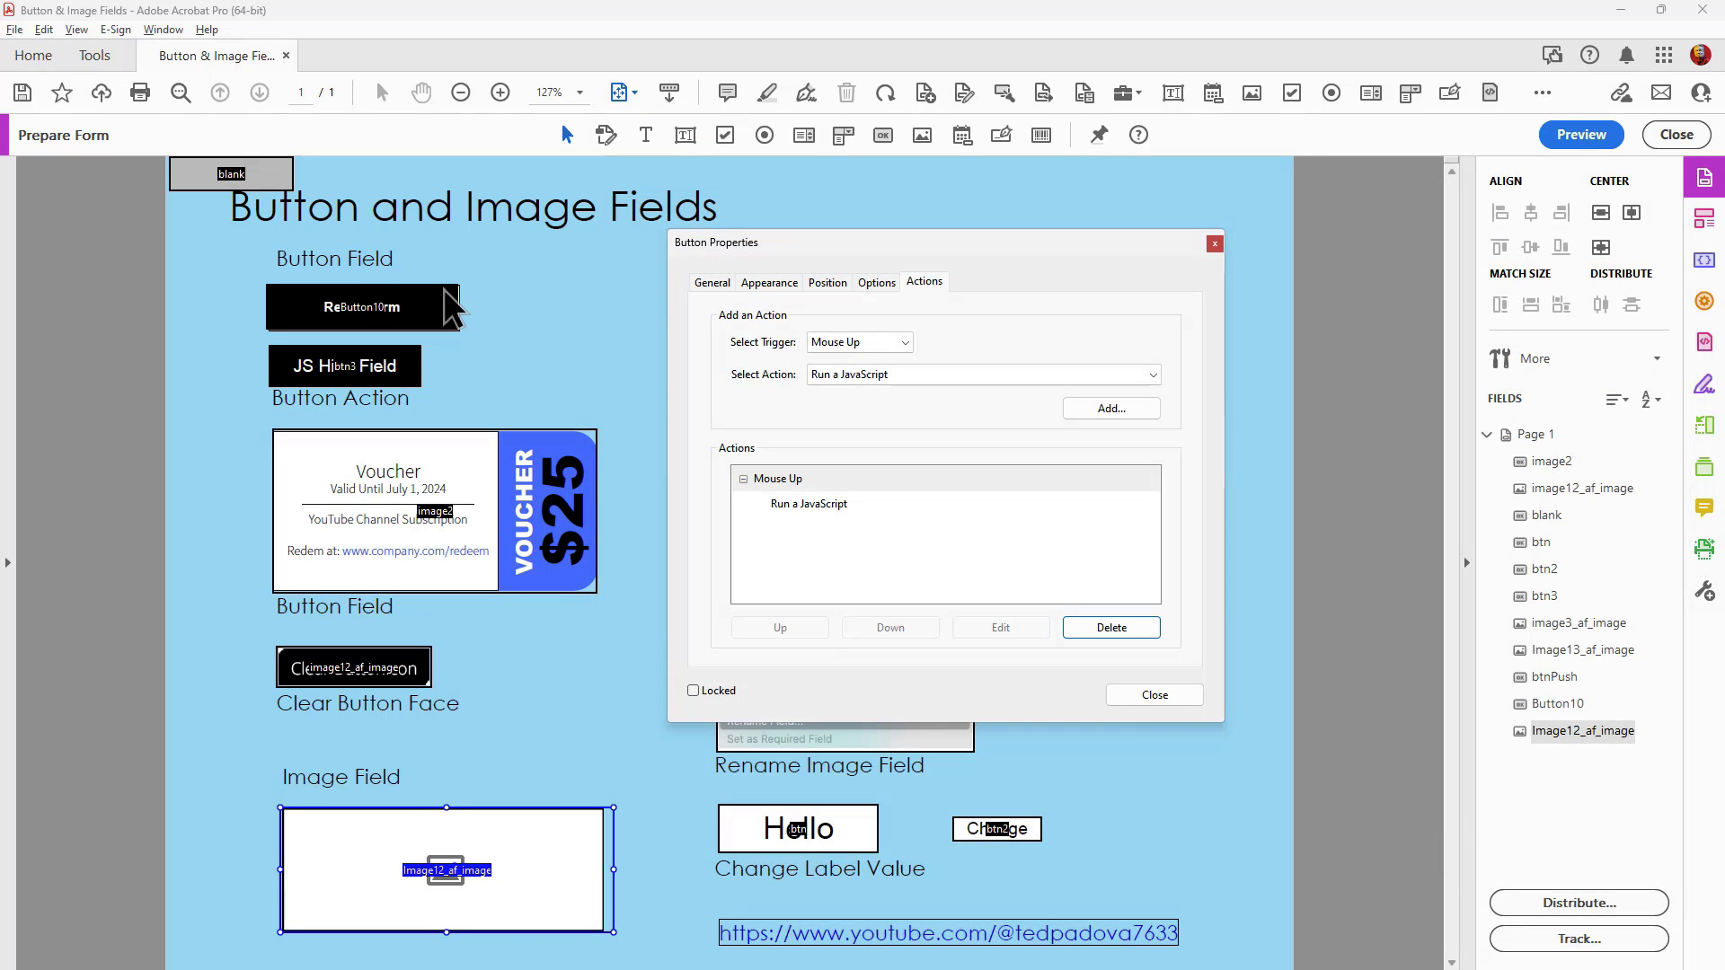
# Draft the Mouse Up JavaScript event.target.buttonImportIcon(); for the Reset Form button and discard it without adding the action
pyautogui.click(345, 298)
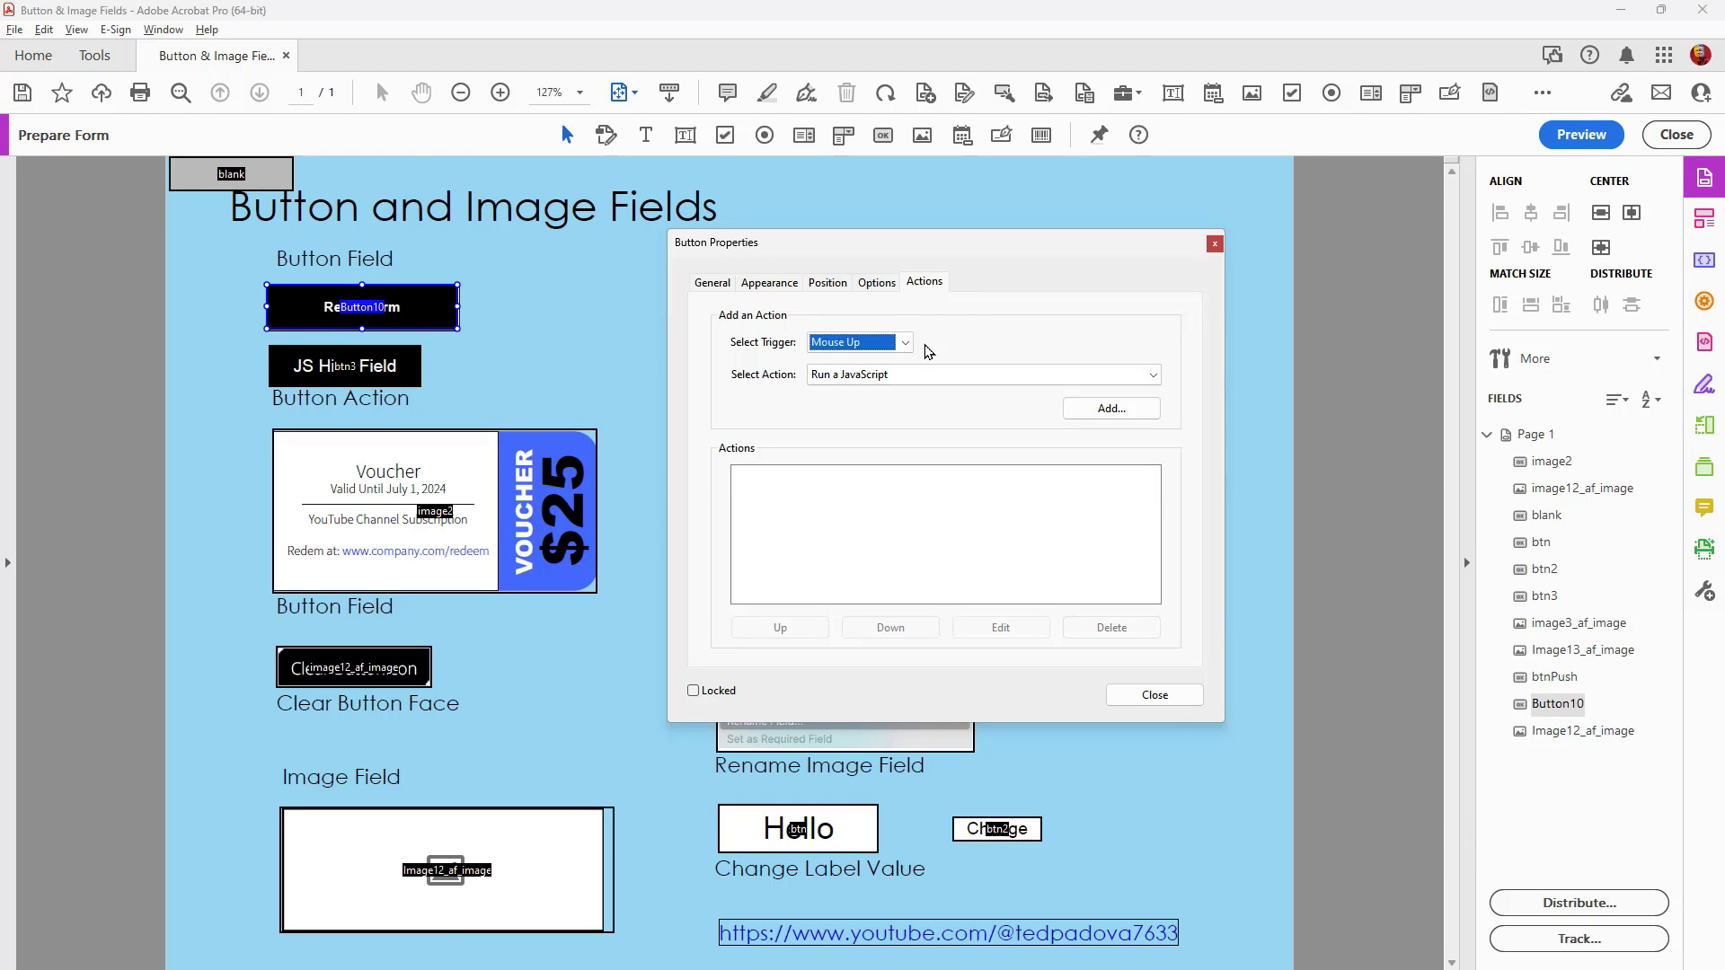
pyautogui.click(1112, 408)
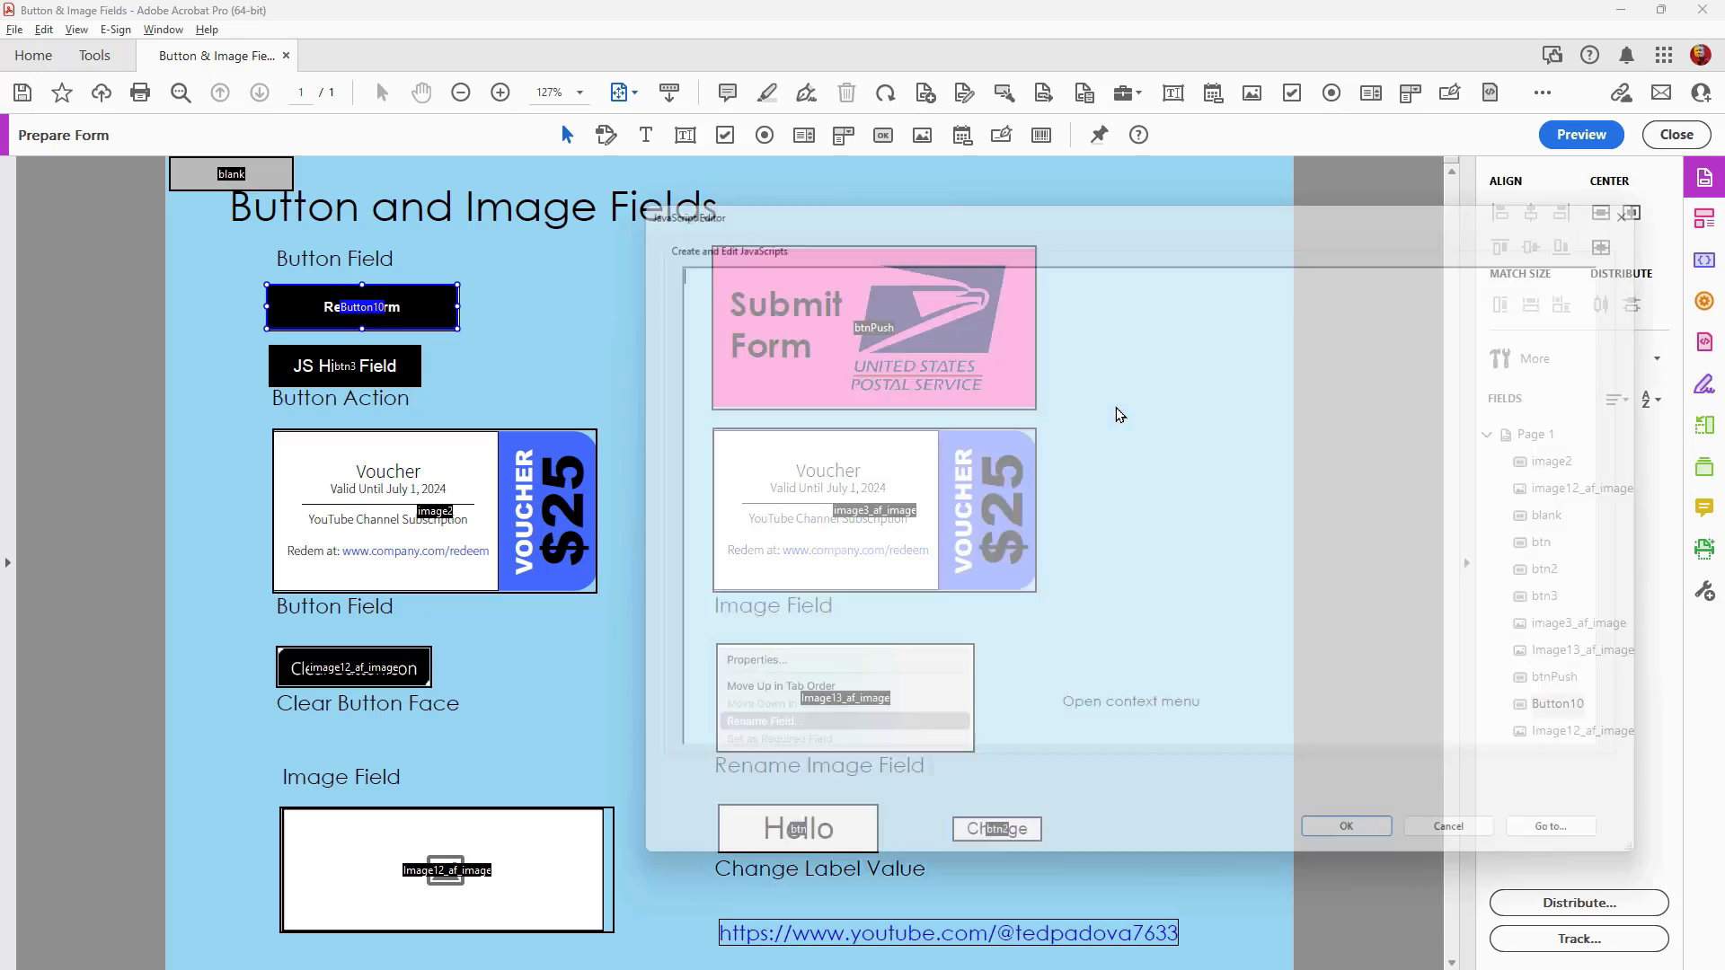
pyautogui.write('event.target.buttonImportIcon();')
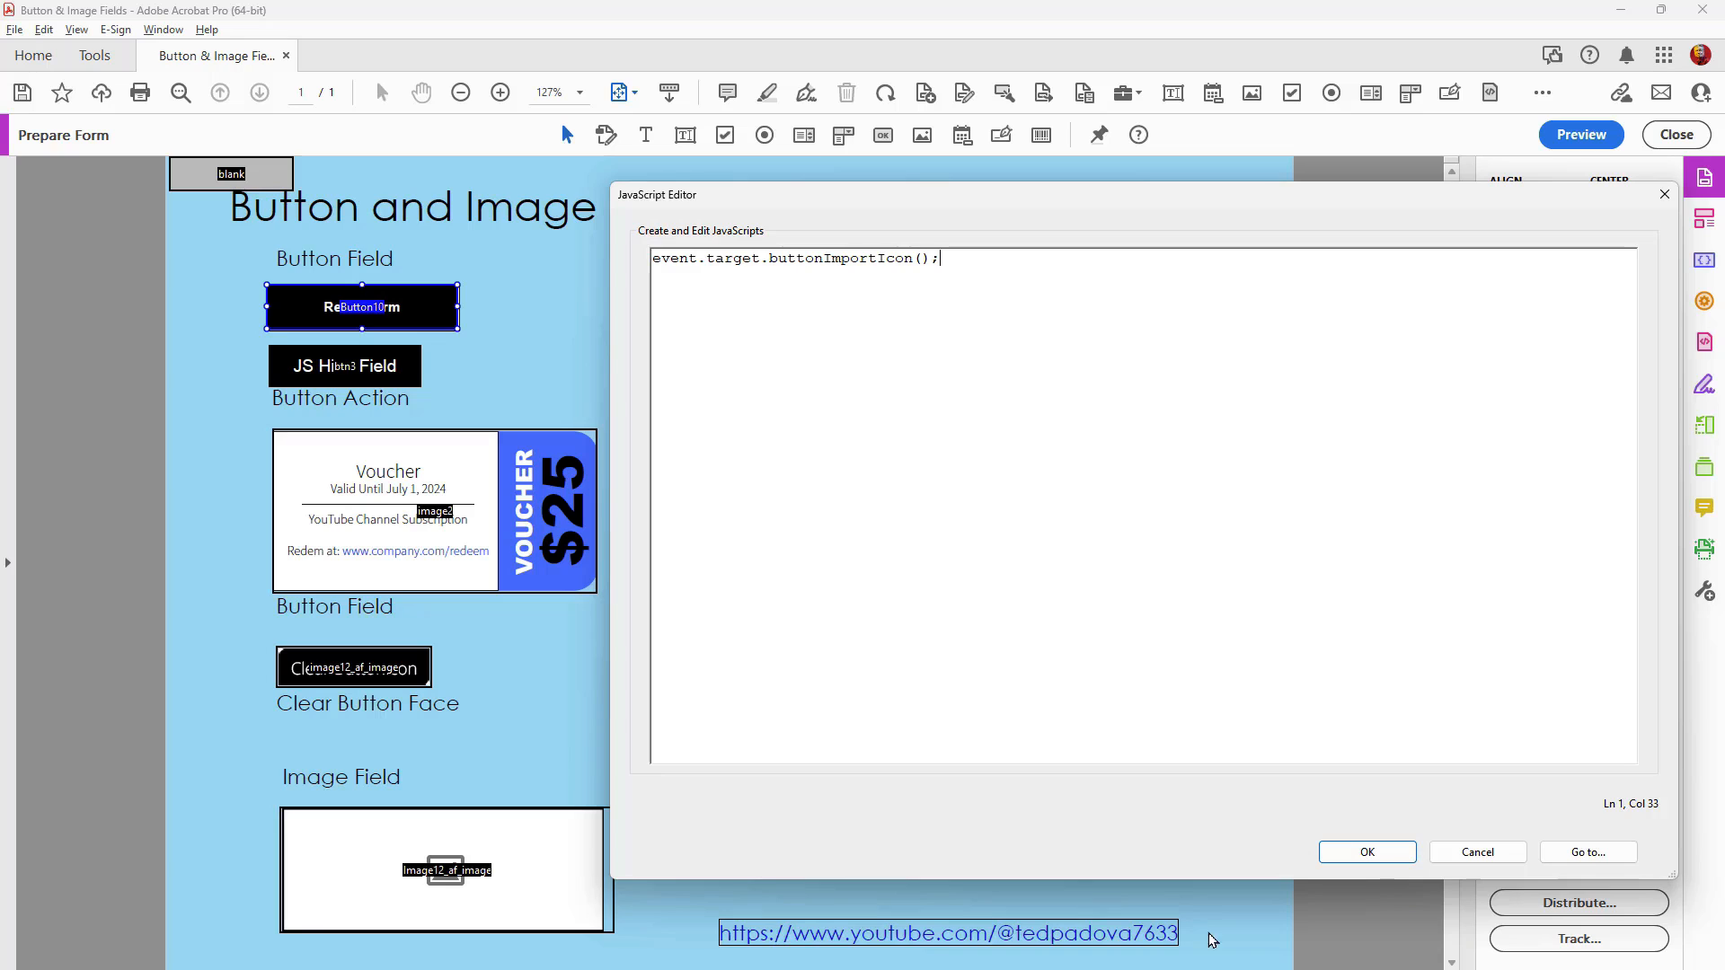
pyautogui.click(1473, 851)
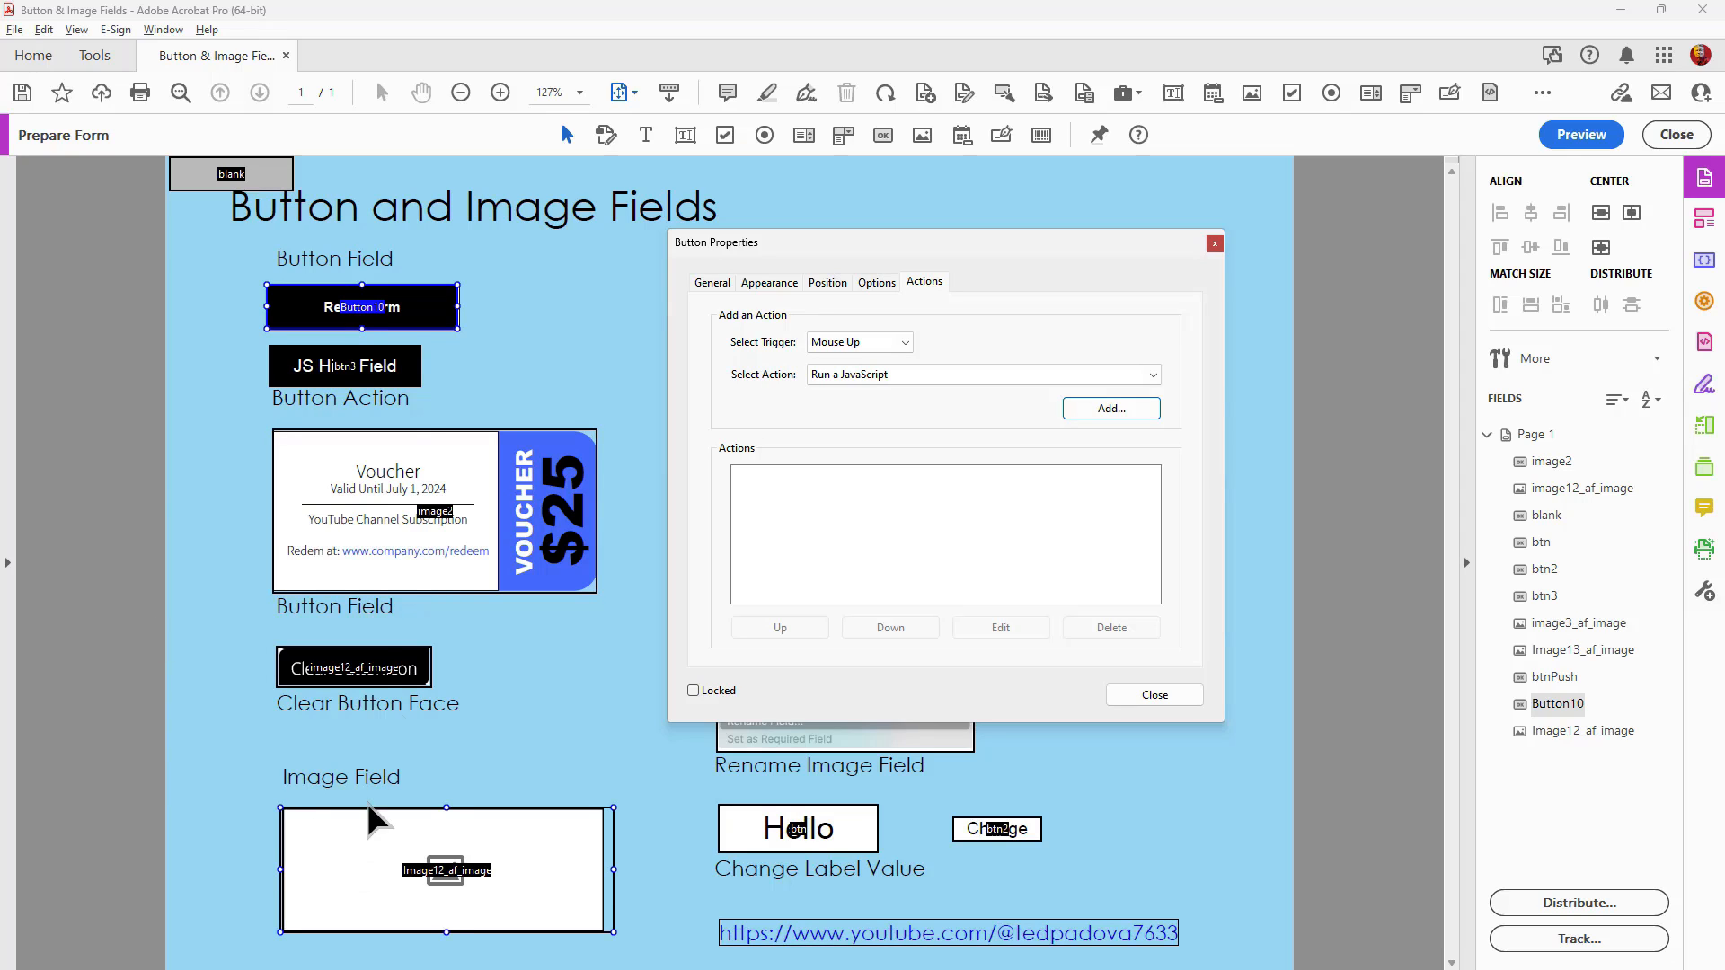
# Compare the names in the general properties of the Reset Form button and the new image field with their on-page labels
pyautogui.keyDown('shift'); pyautogui.click(384, 370); pyautogui.keyUp('shift')
pyautogui.click(421, 316)
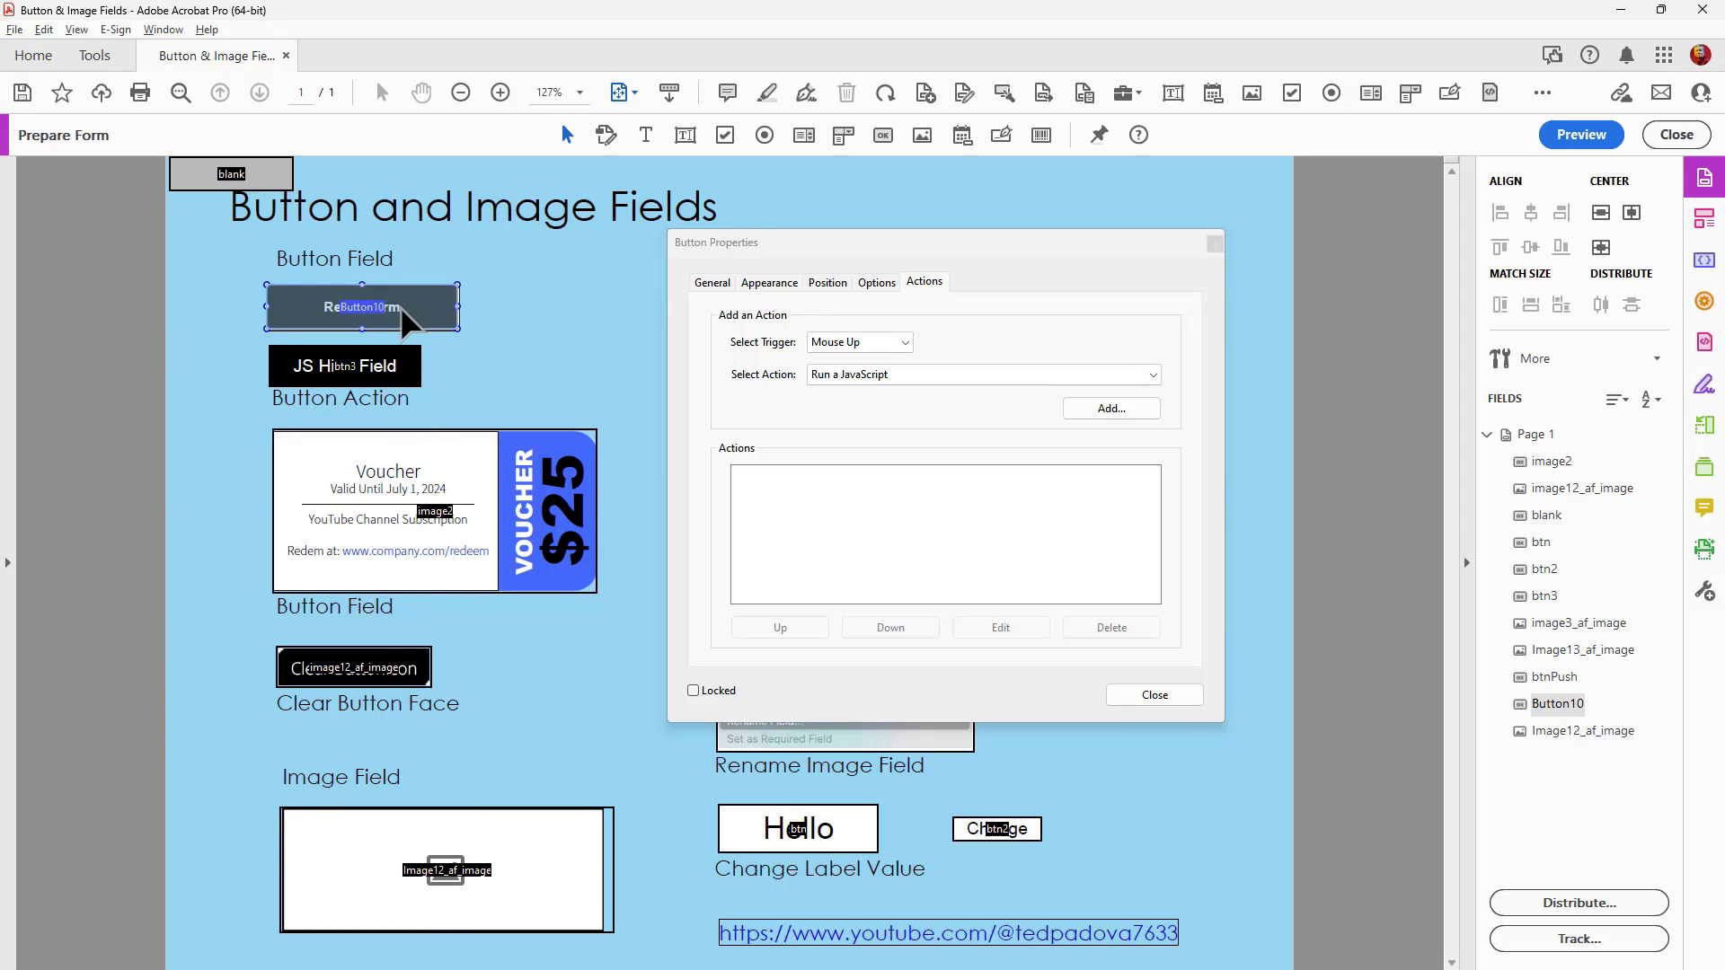
pyautogui.click(713, 283)
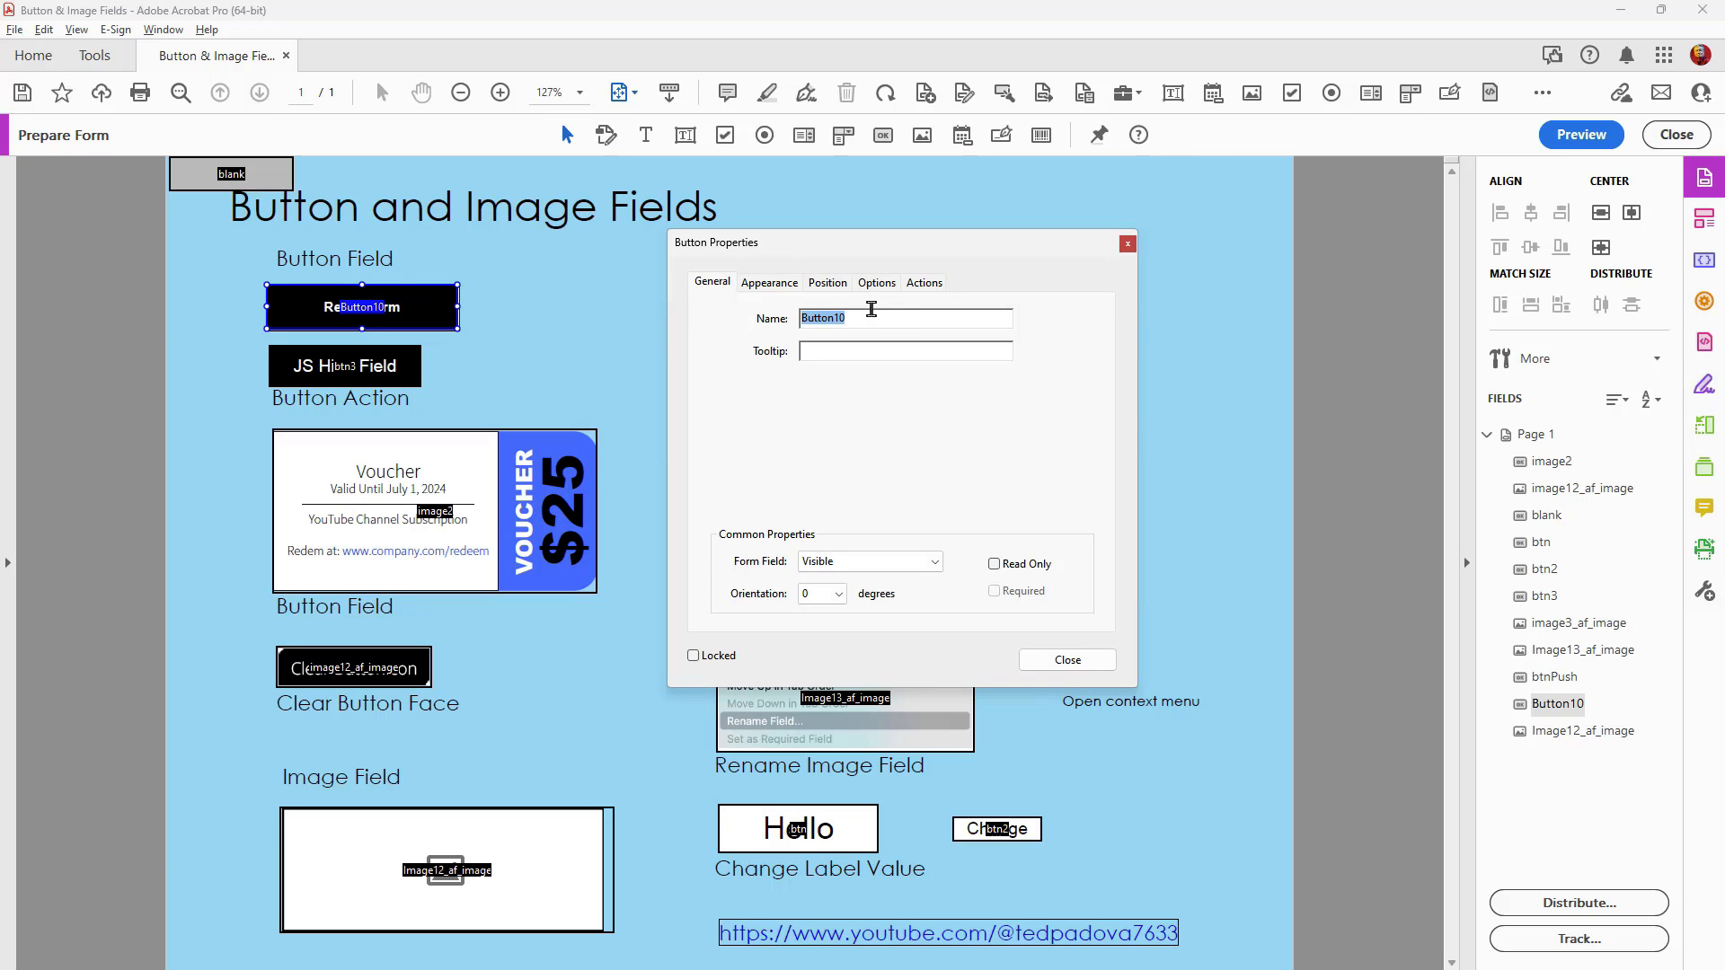
pyautogui.click(437, 871)
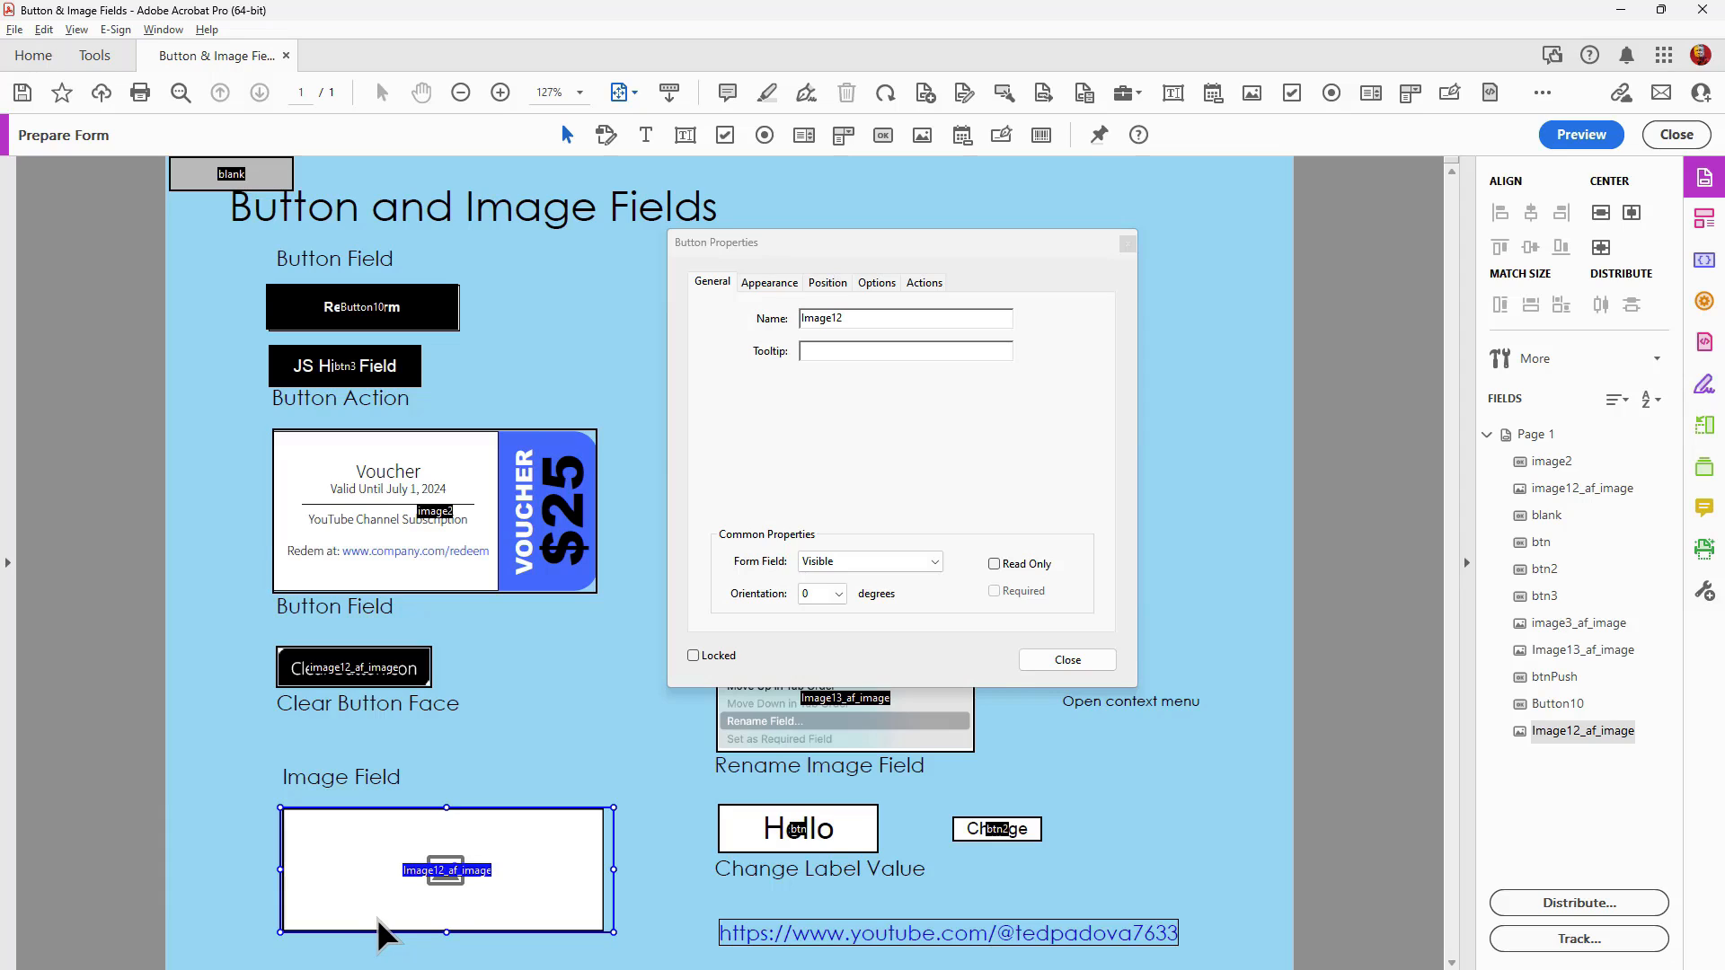
pyautogui.scroll(3, 376, 918)
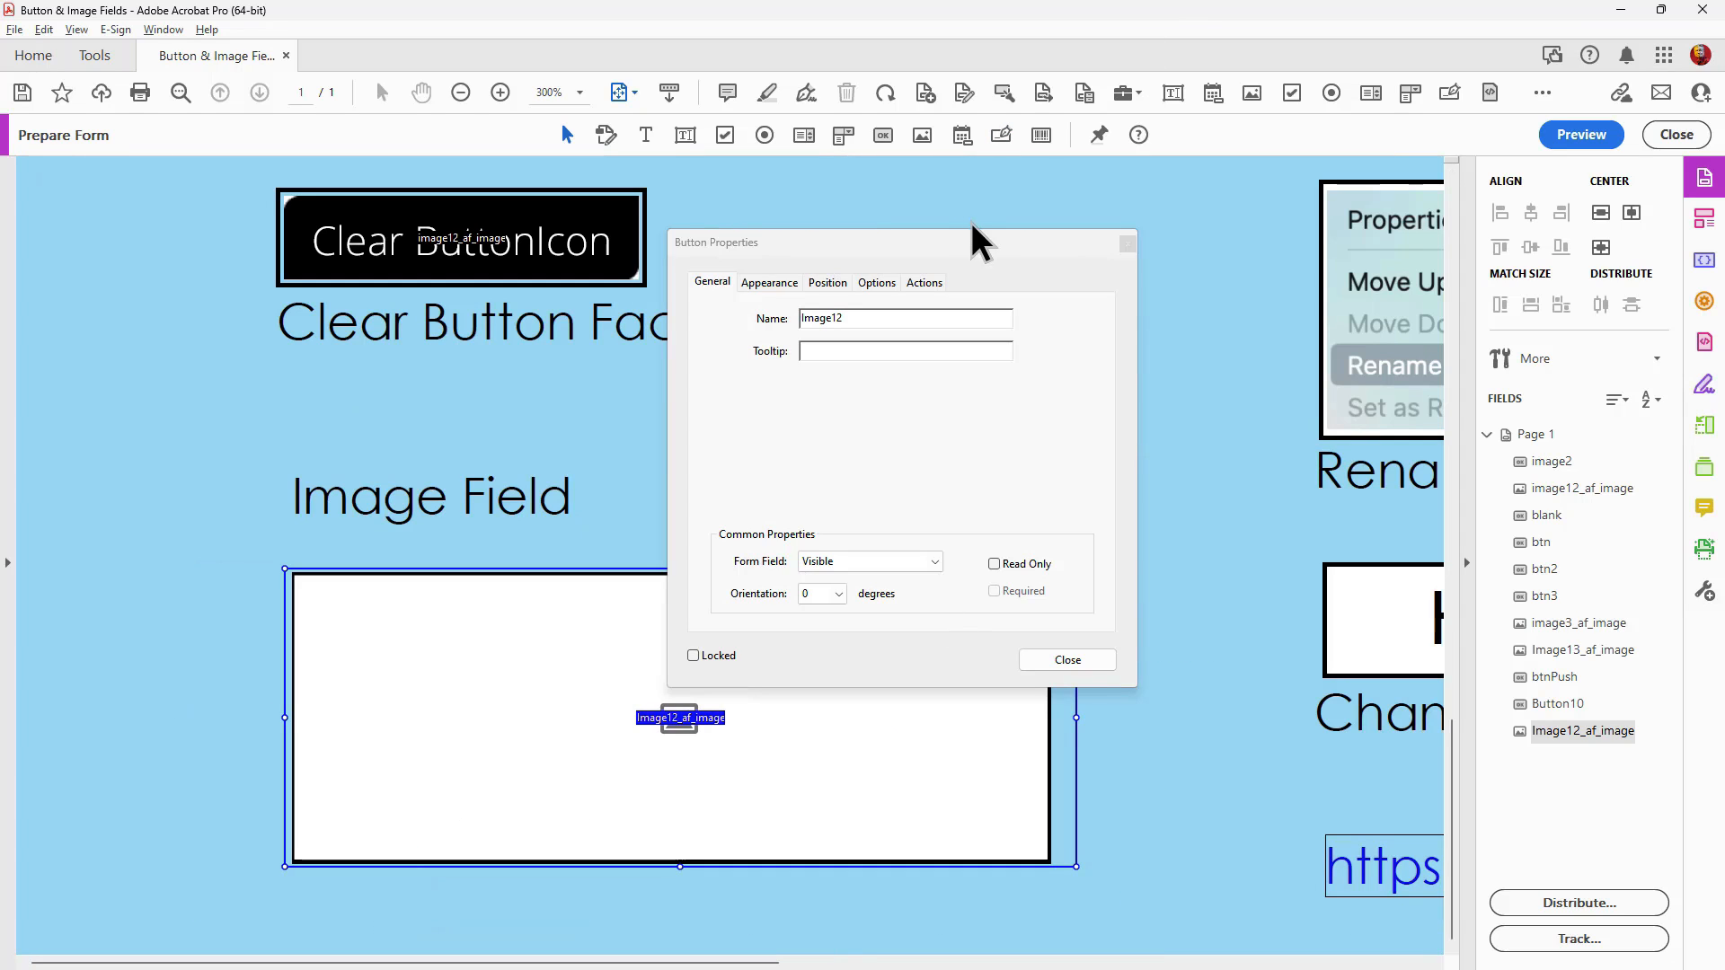
pyautogui.moveTo(971, 260); pyautogui.dragTo(1276, 219)
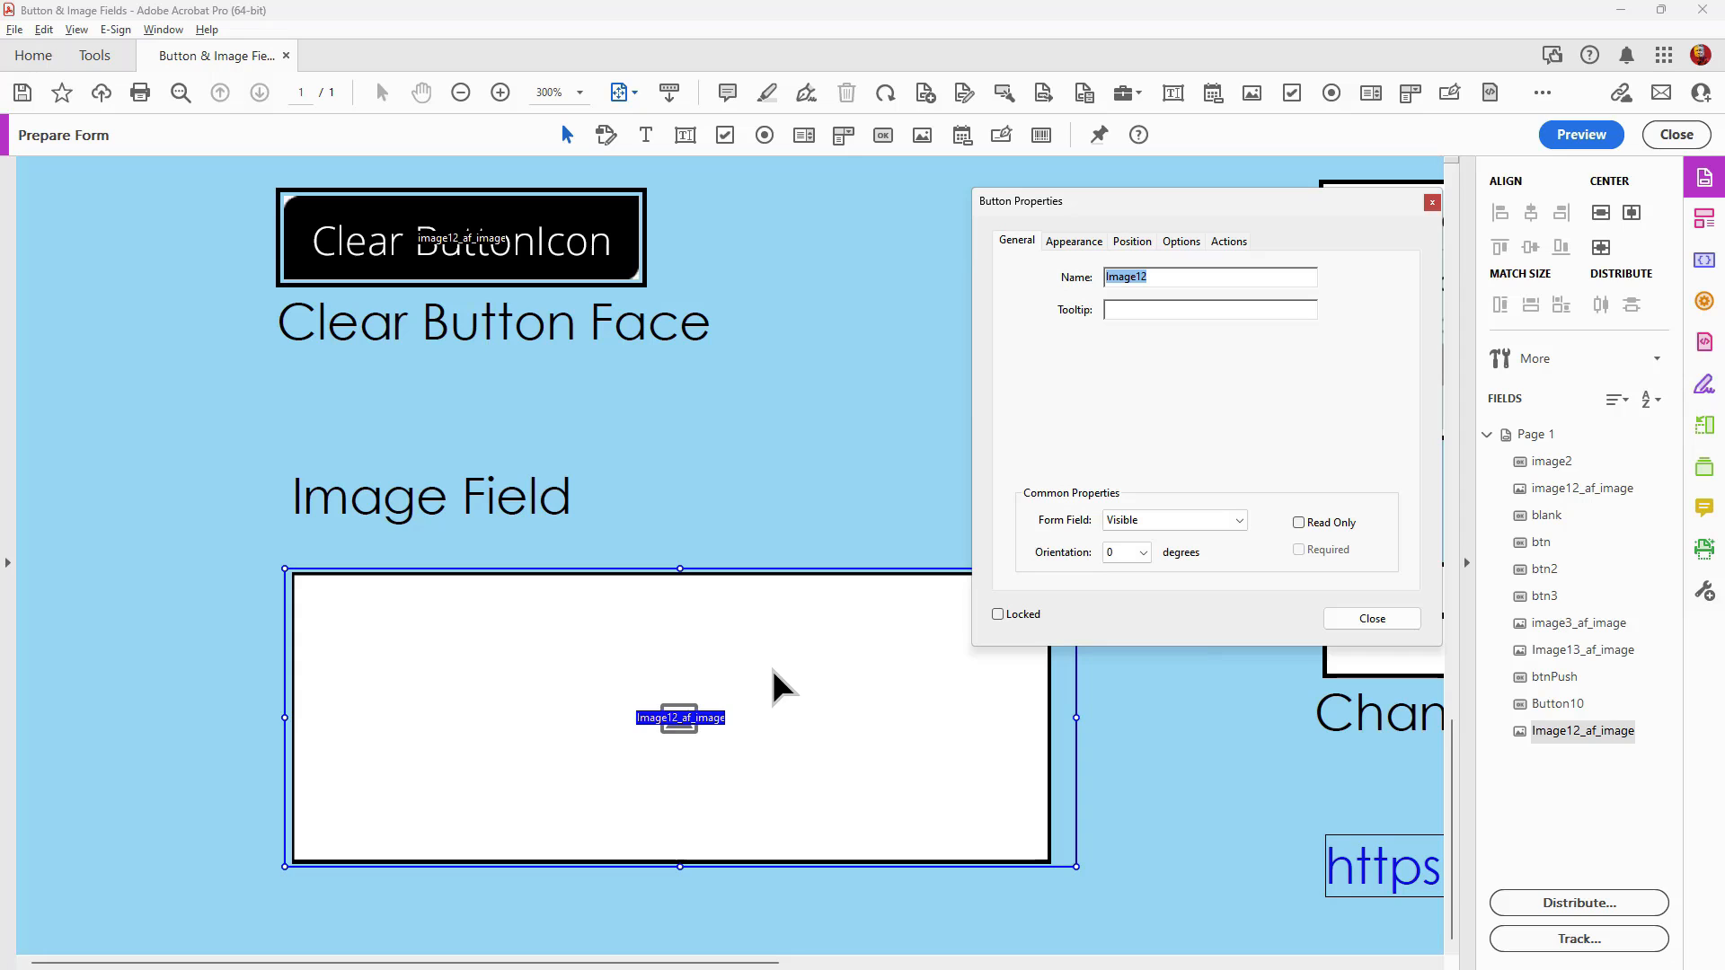
pyautogui.press('Delete')
pyautogui.click(1432, 202)
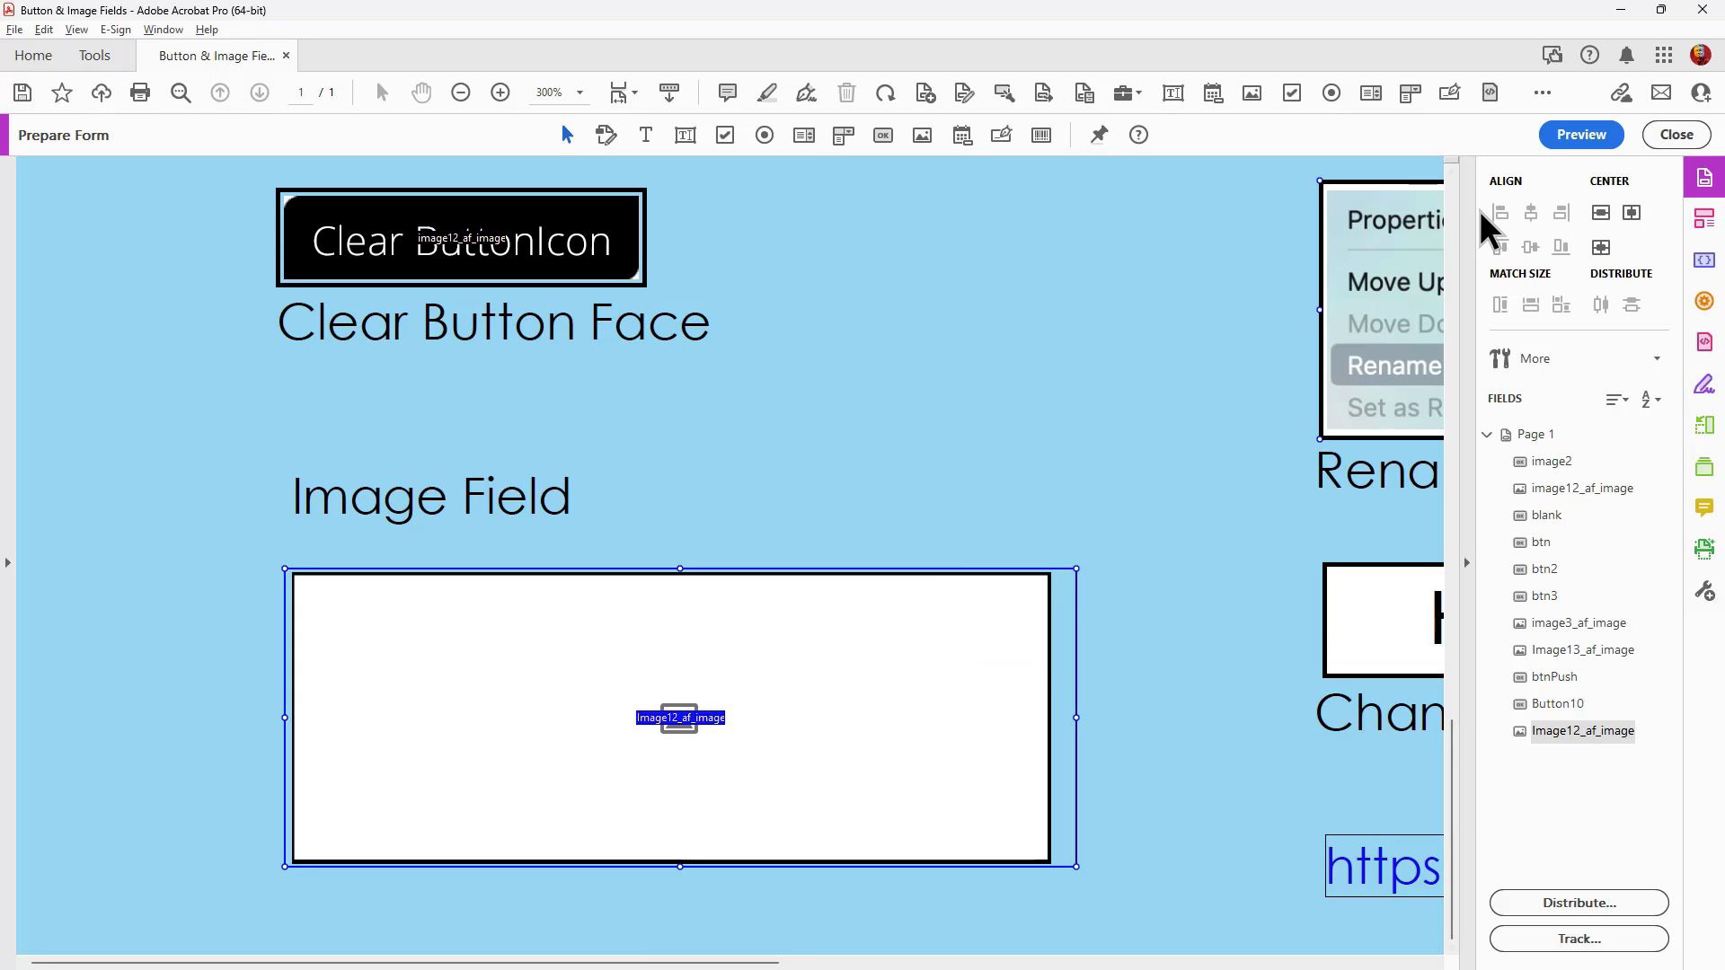
# Inspect the Mouse Up JavaScript of the Clear ButtonIcon button and leave the script unchanged
pyautogui.hotkey('ctrl', '0')
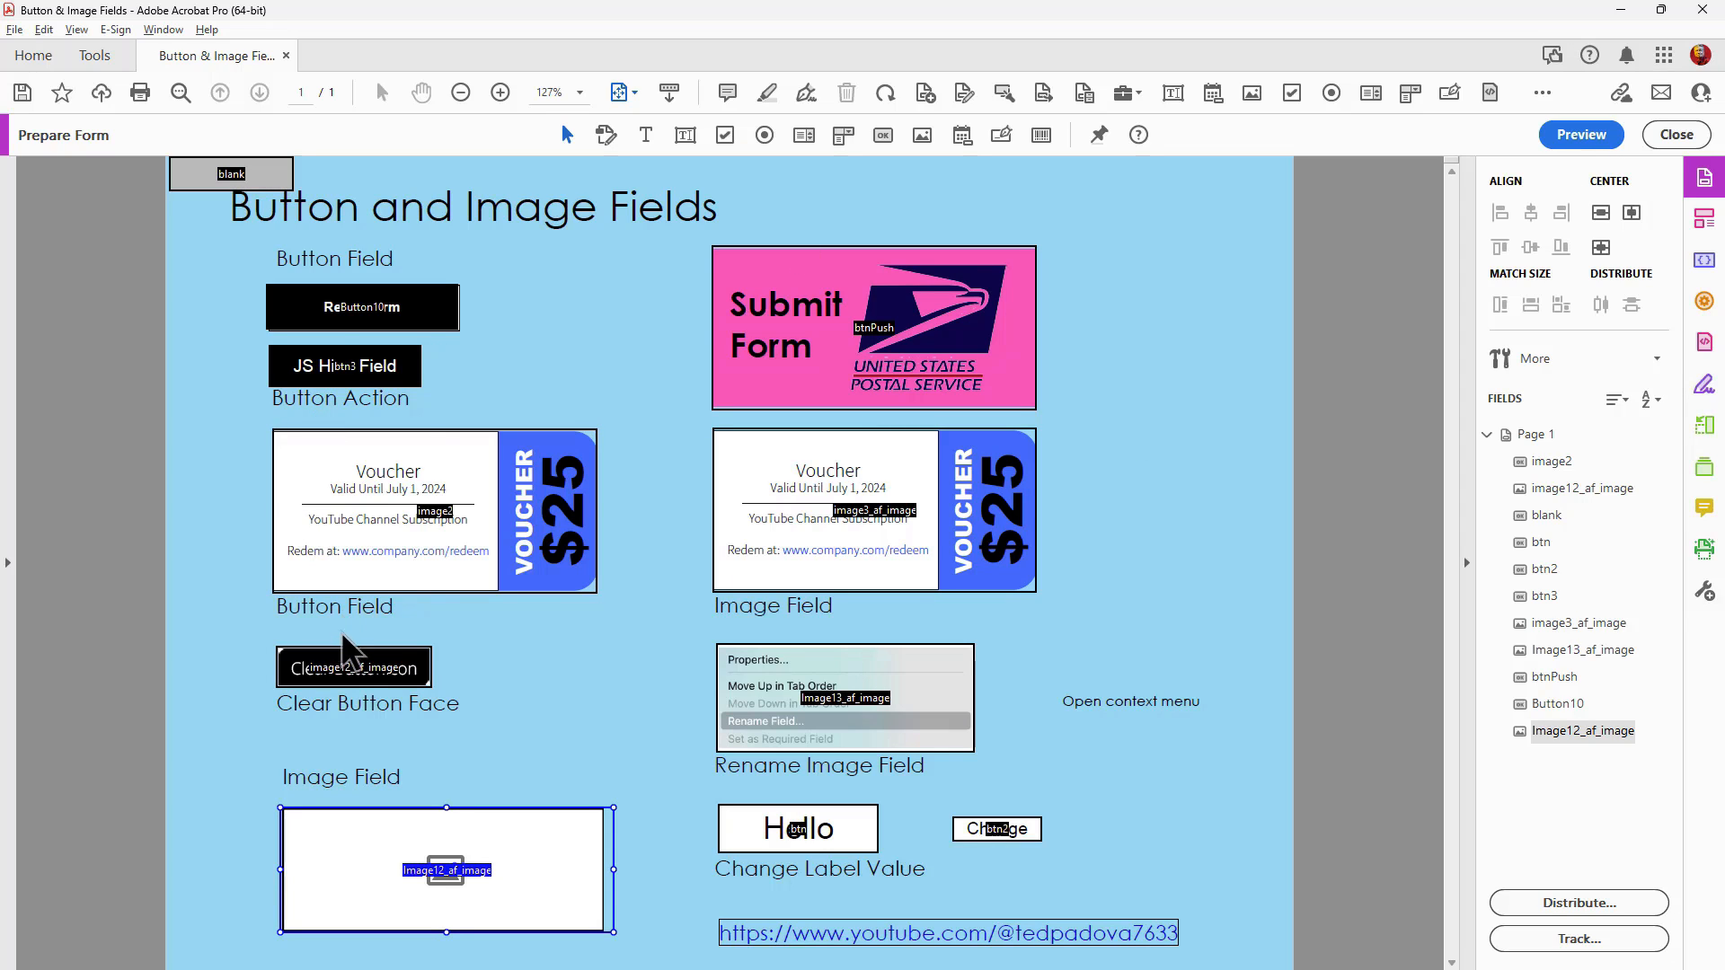
pyautogui.keyDown('ctrl'); pyautogui.click(393, 686); pyautogui.keyUp('ctrl')
pyautogui.doubleClick(392, 686)
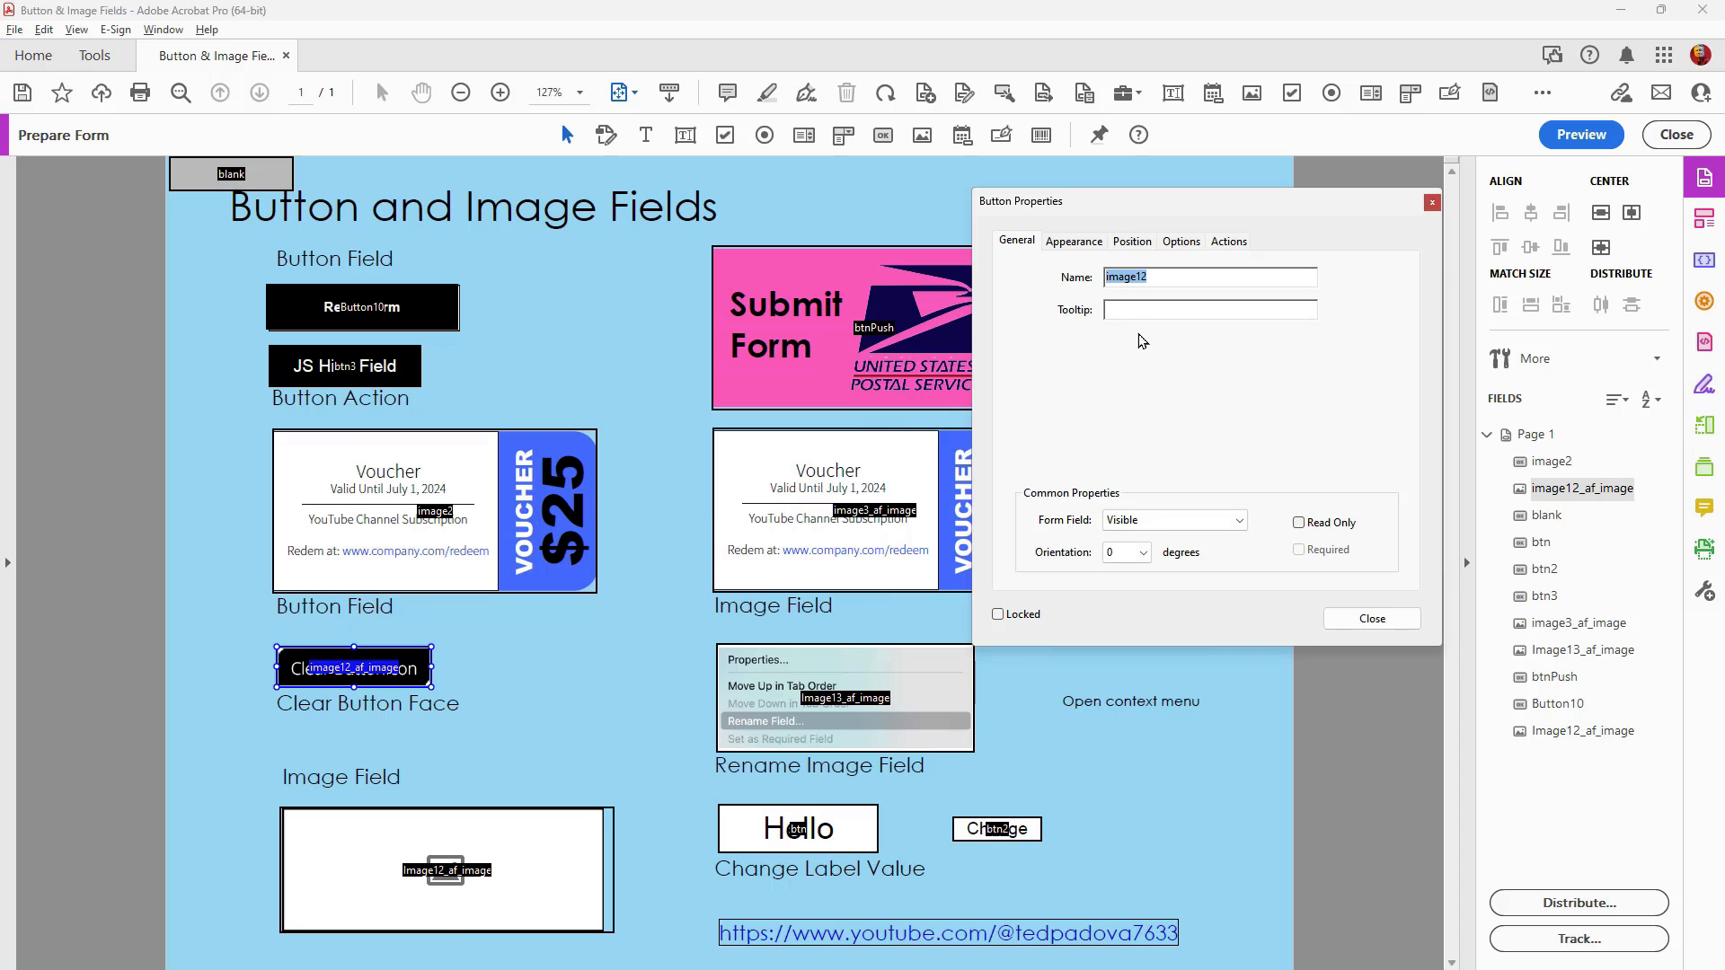
pyautogui.click(1228, 241)
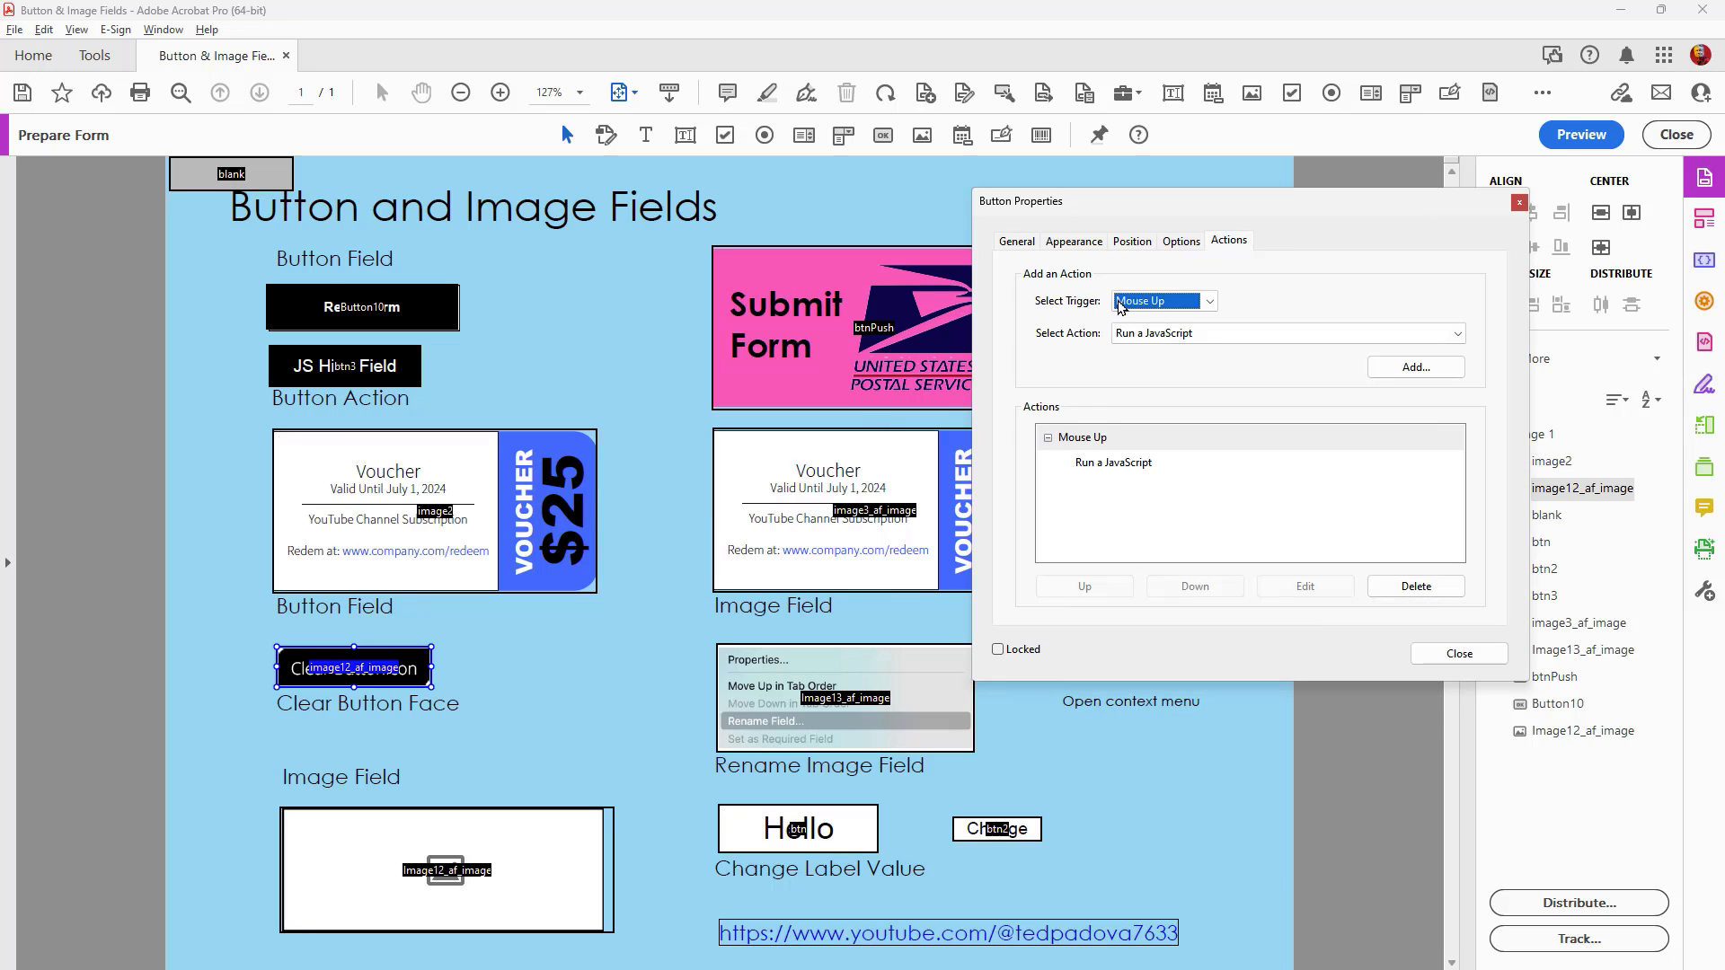
pyautogui.click(1087, 463)
pyautogui.click(1296, 589)
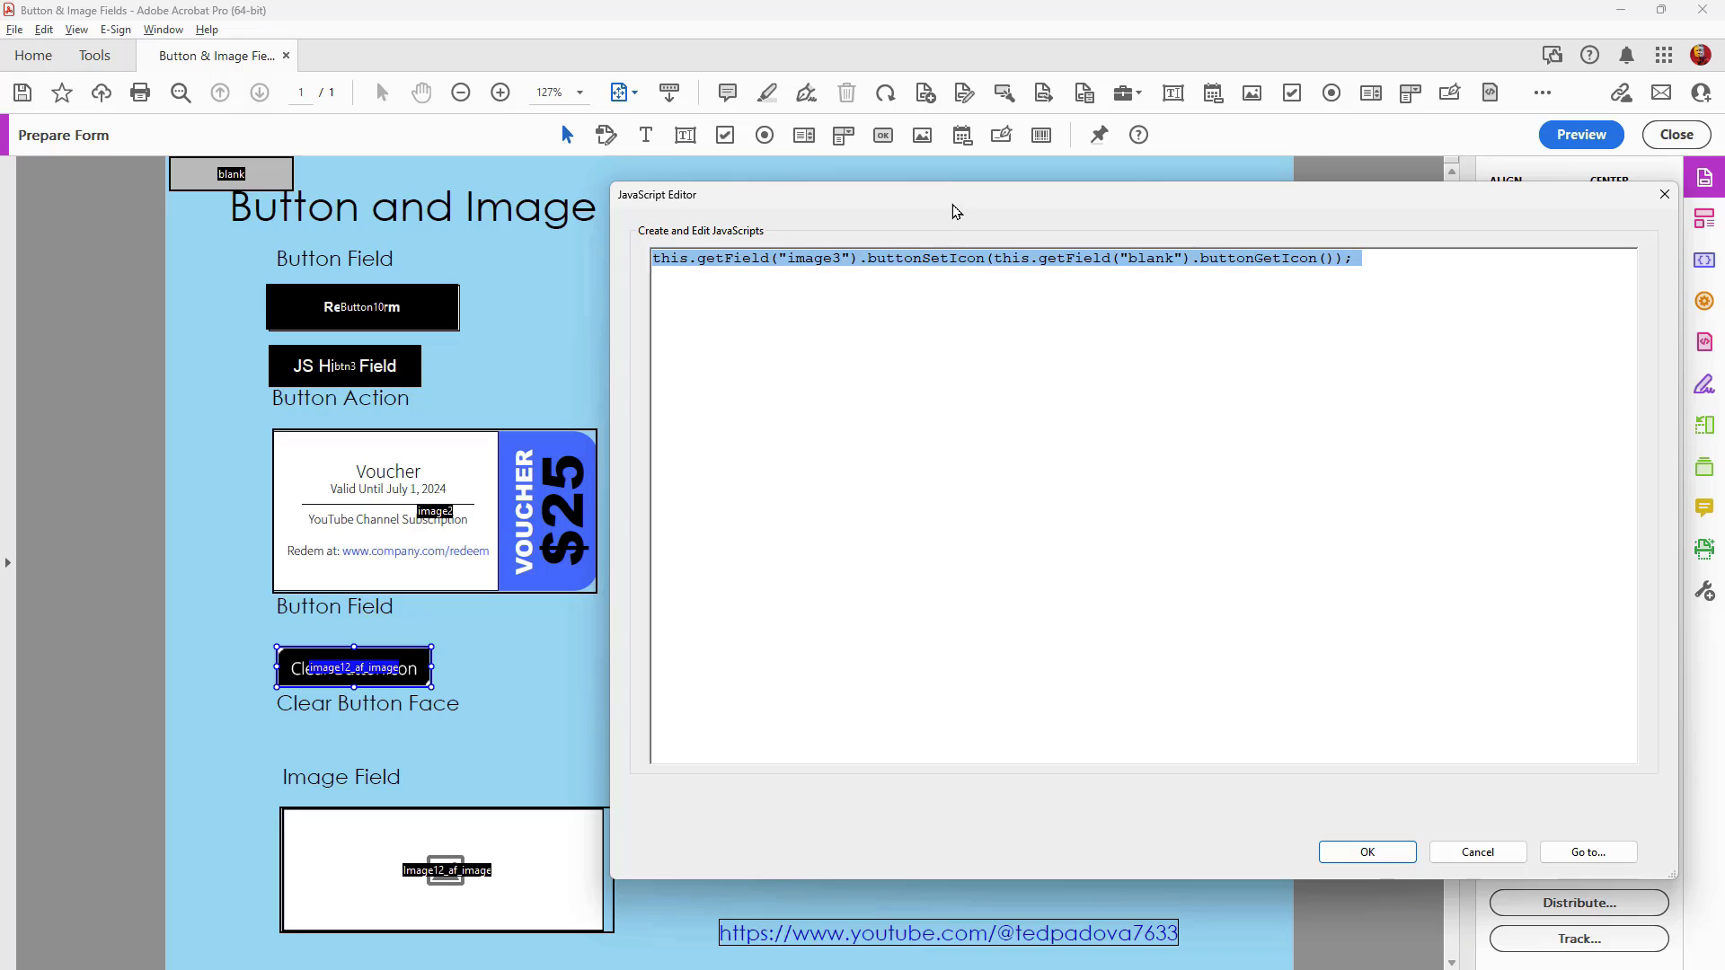
pyautogui.moveTo(955, 212); pyautogui.dragTo(1138, 252)
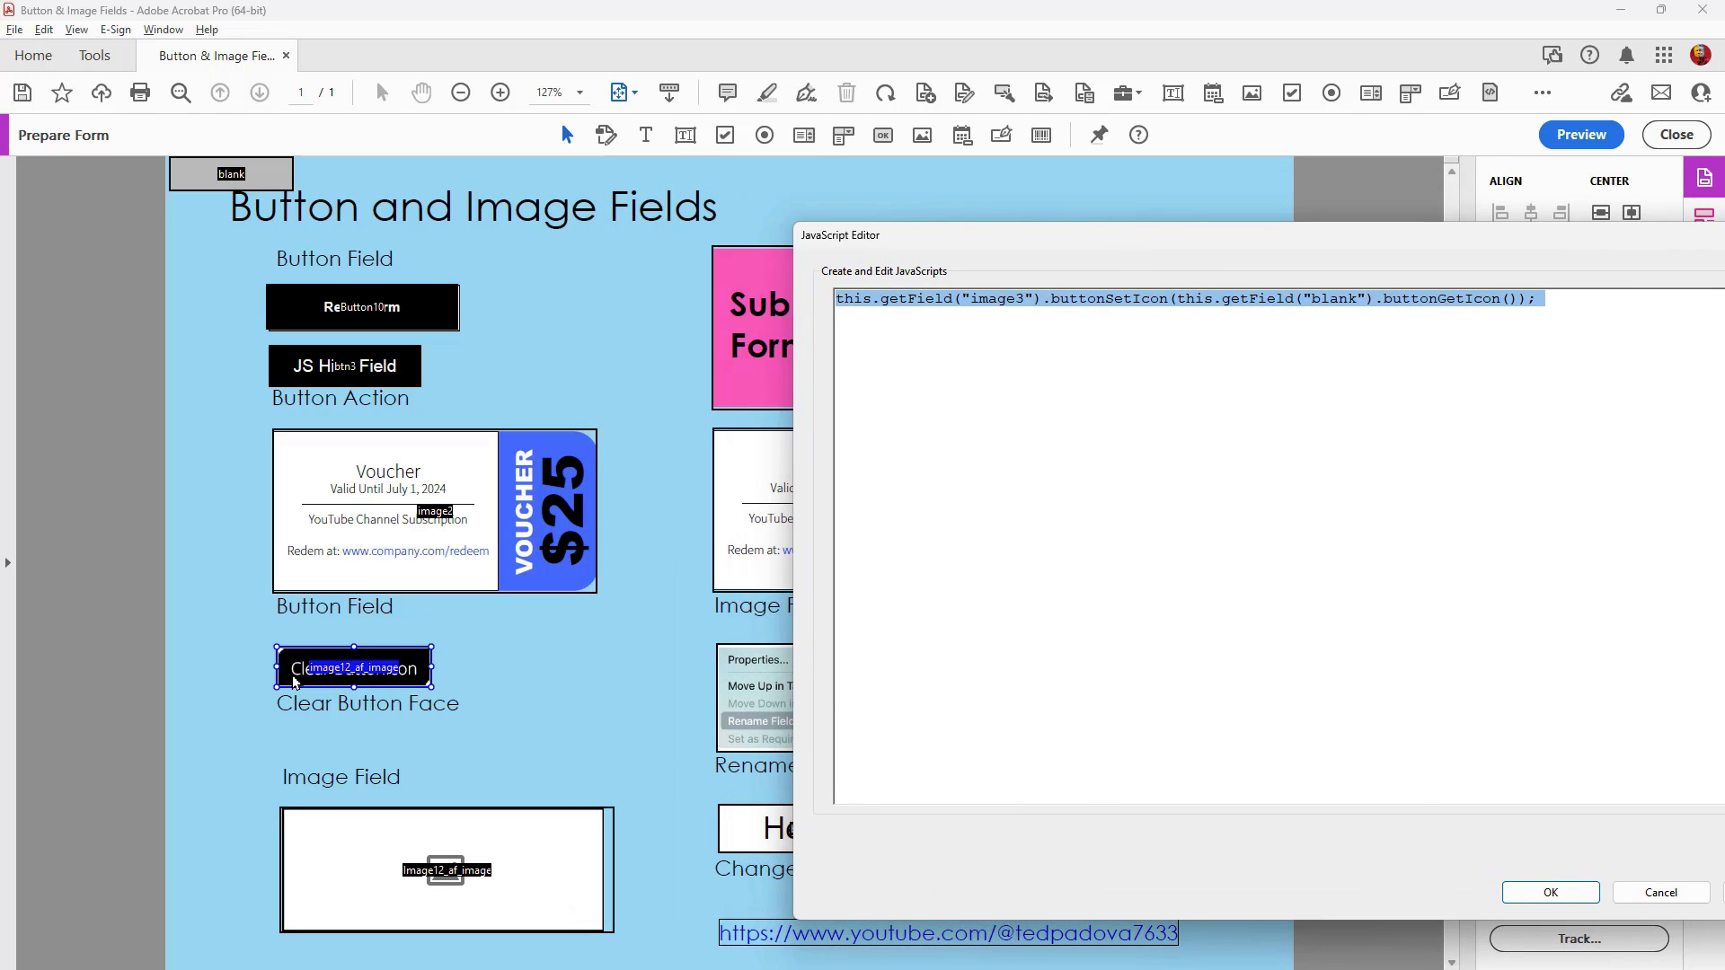
pyautogui.moveTo(1165, 235); pyautogui.dragTo(1595, 197)
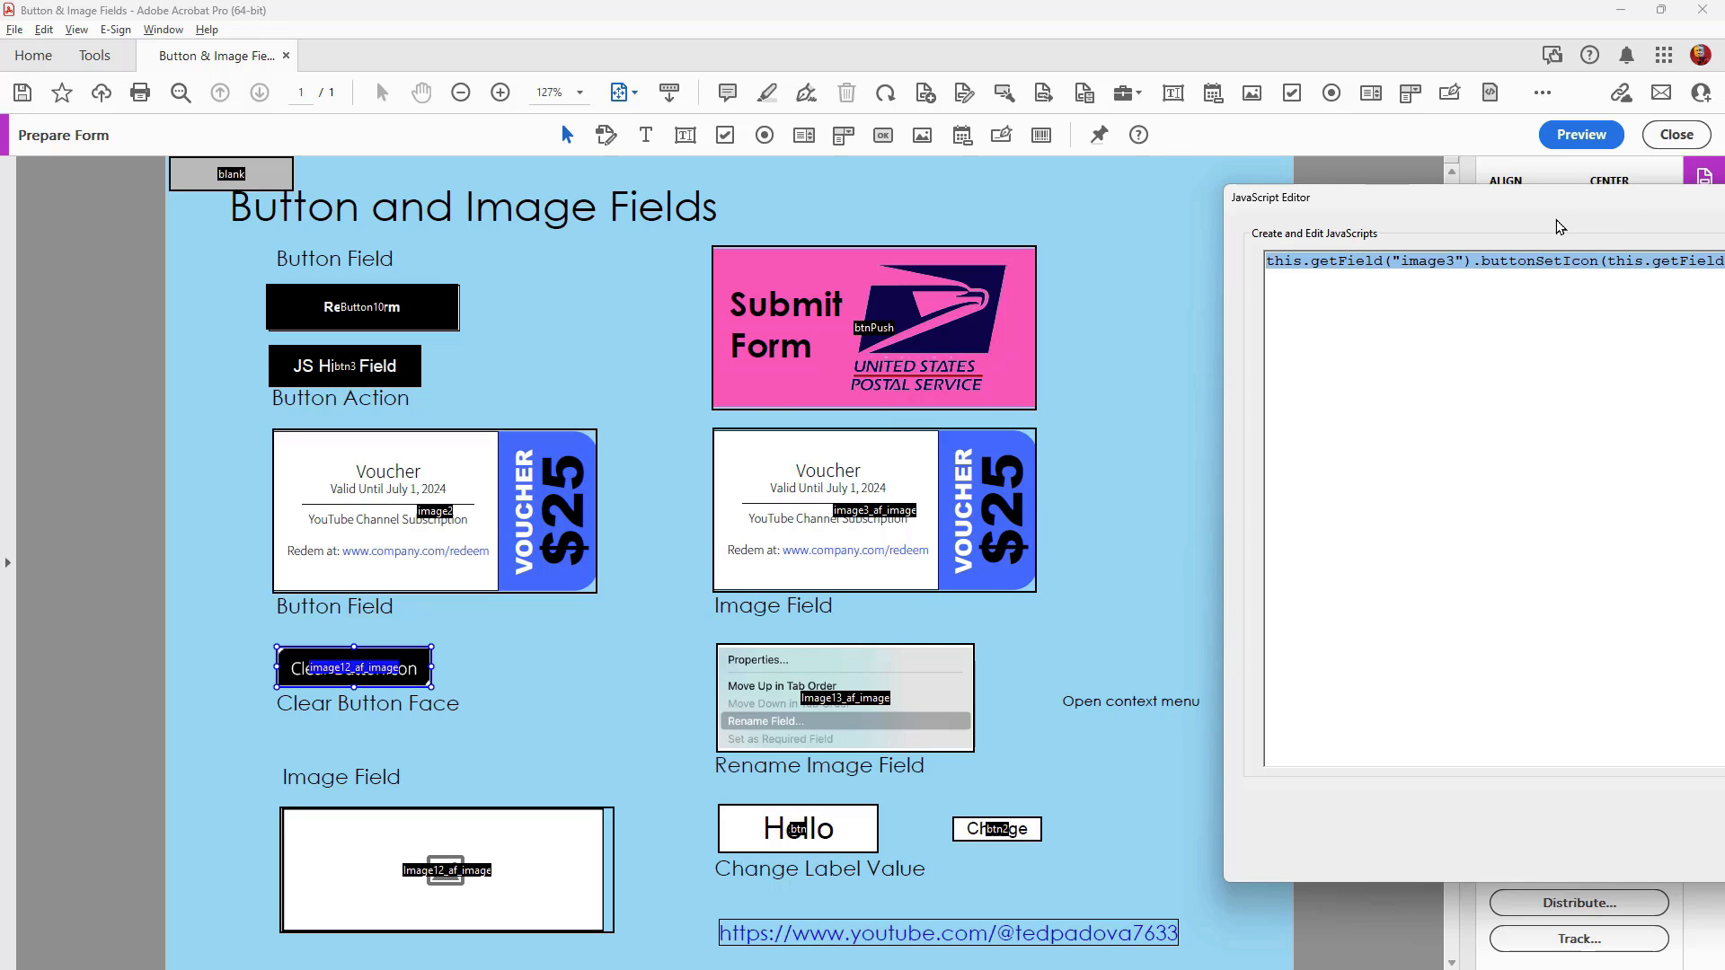
pyautogui.moveTo(1574, 199); pyautogui.dragTo(976, 102)
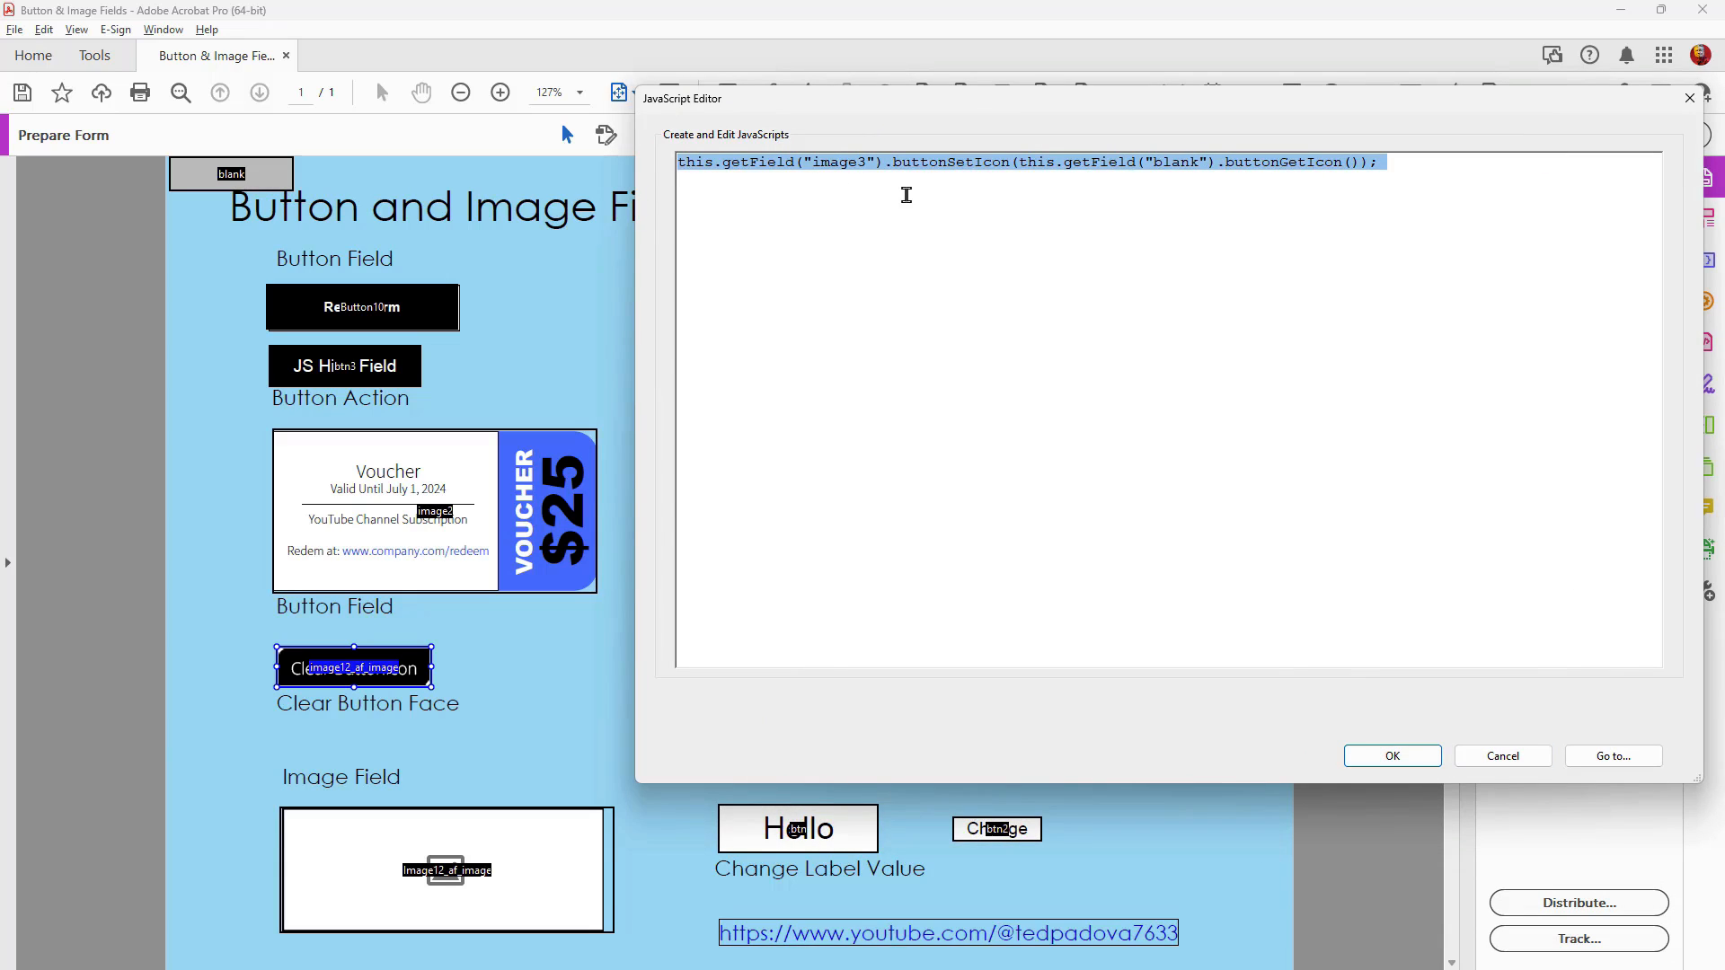
pyautogui.click(1494, 758)
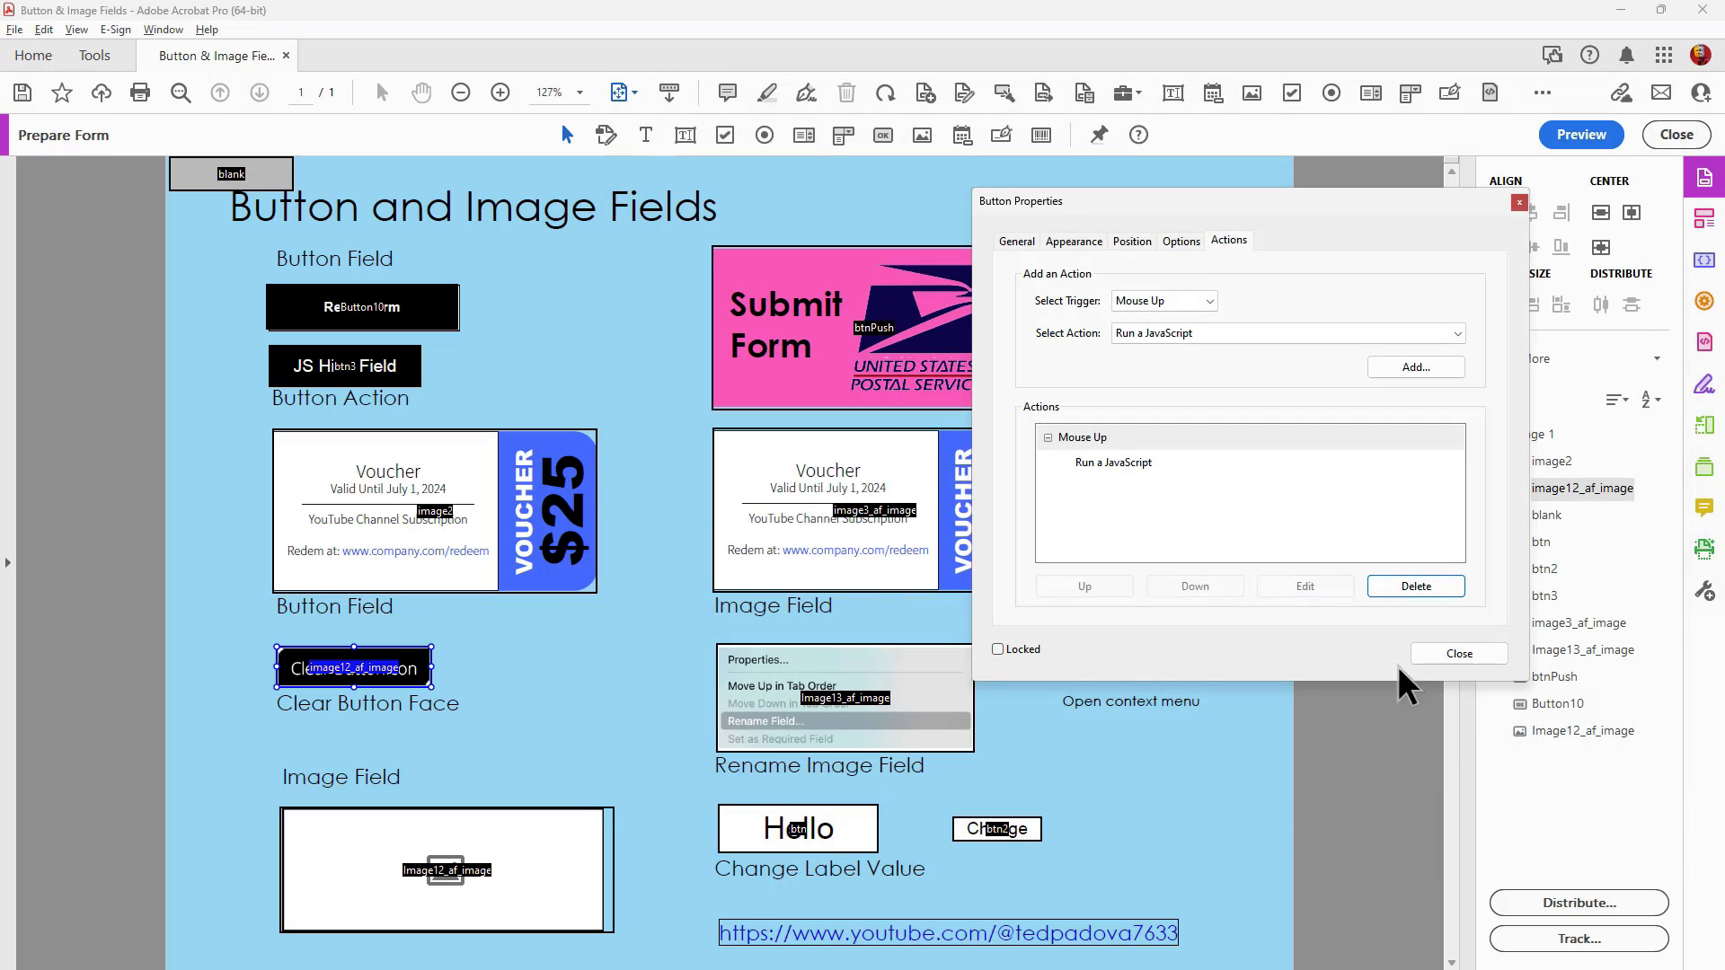
# Check the field name in the general properties of the voucher image field above the Image Field heading
pyautogui.click(893, 530)
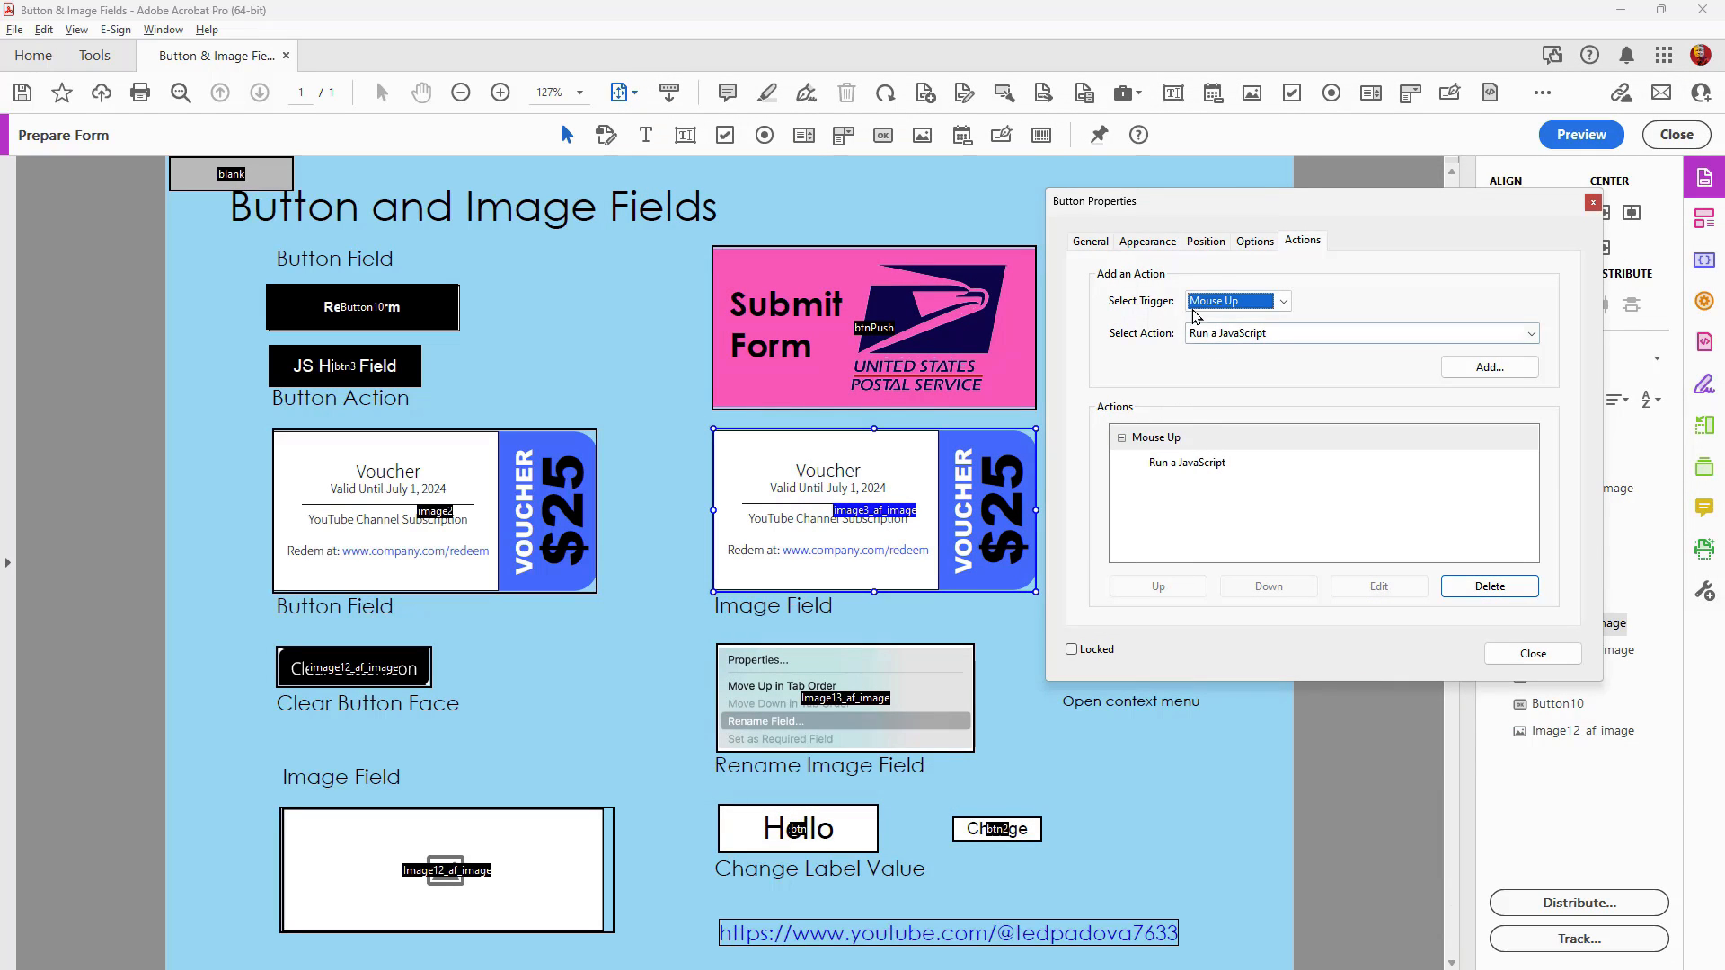
pyautogui.click(1091, 241)
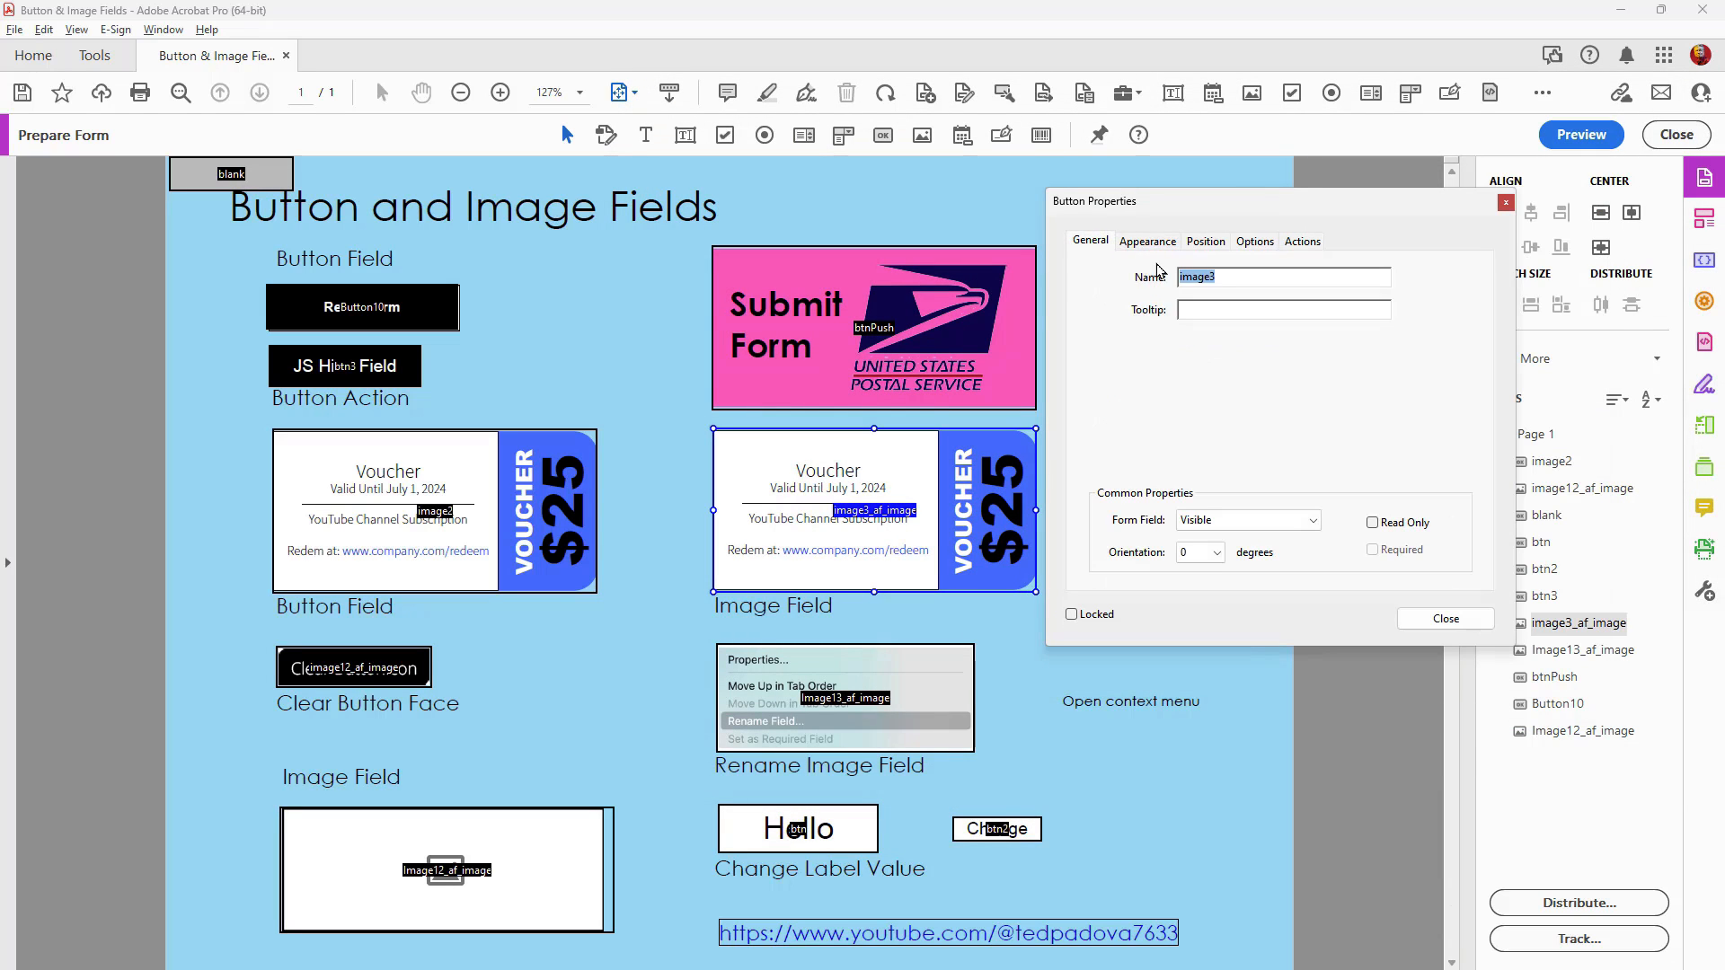
pyautogui.click(1414, 620)
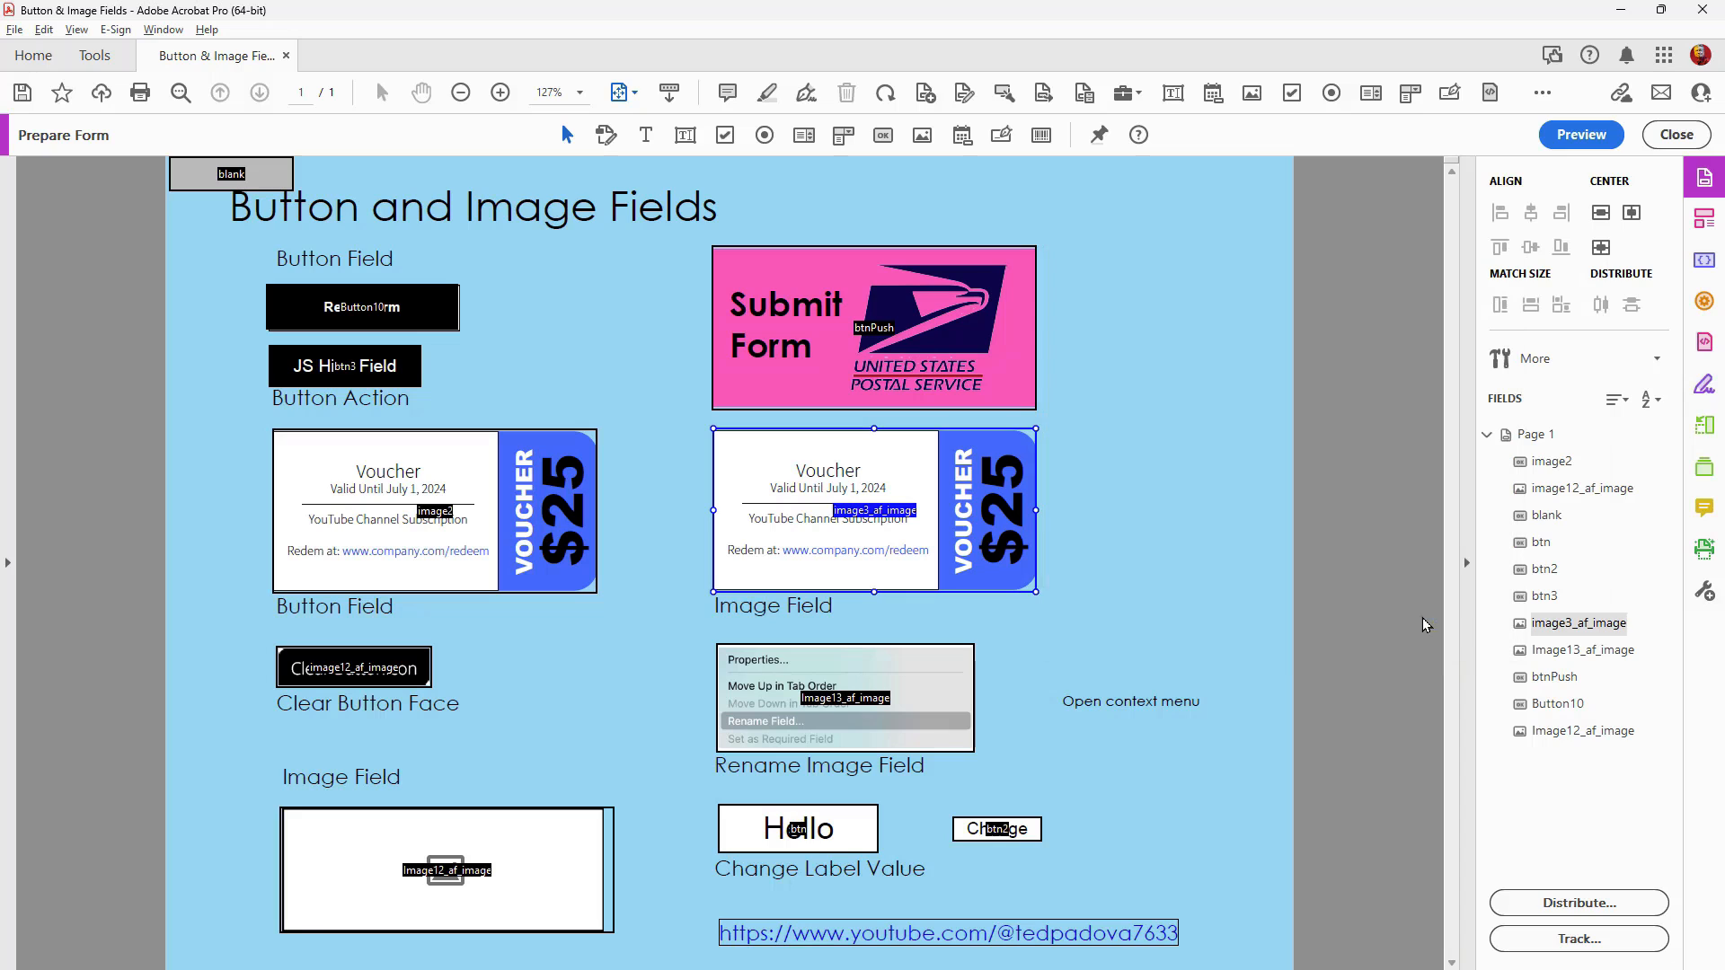
# Test the Clear ButtonIcon button on the voucher image field in preview and return to form editing
pyautogui.click(1572, 135)
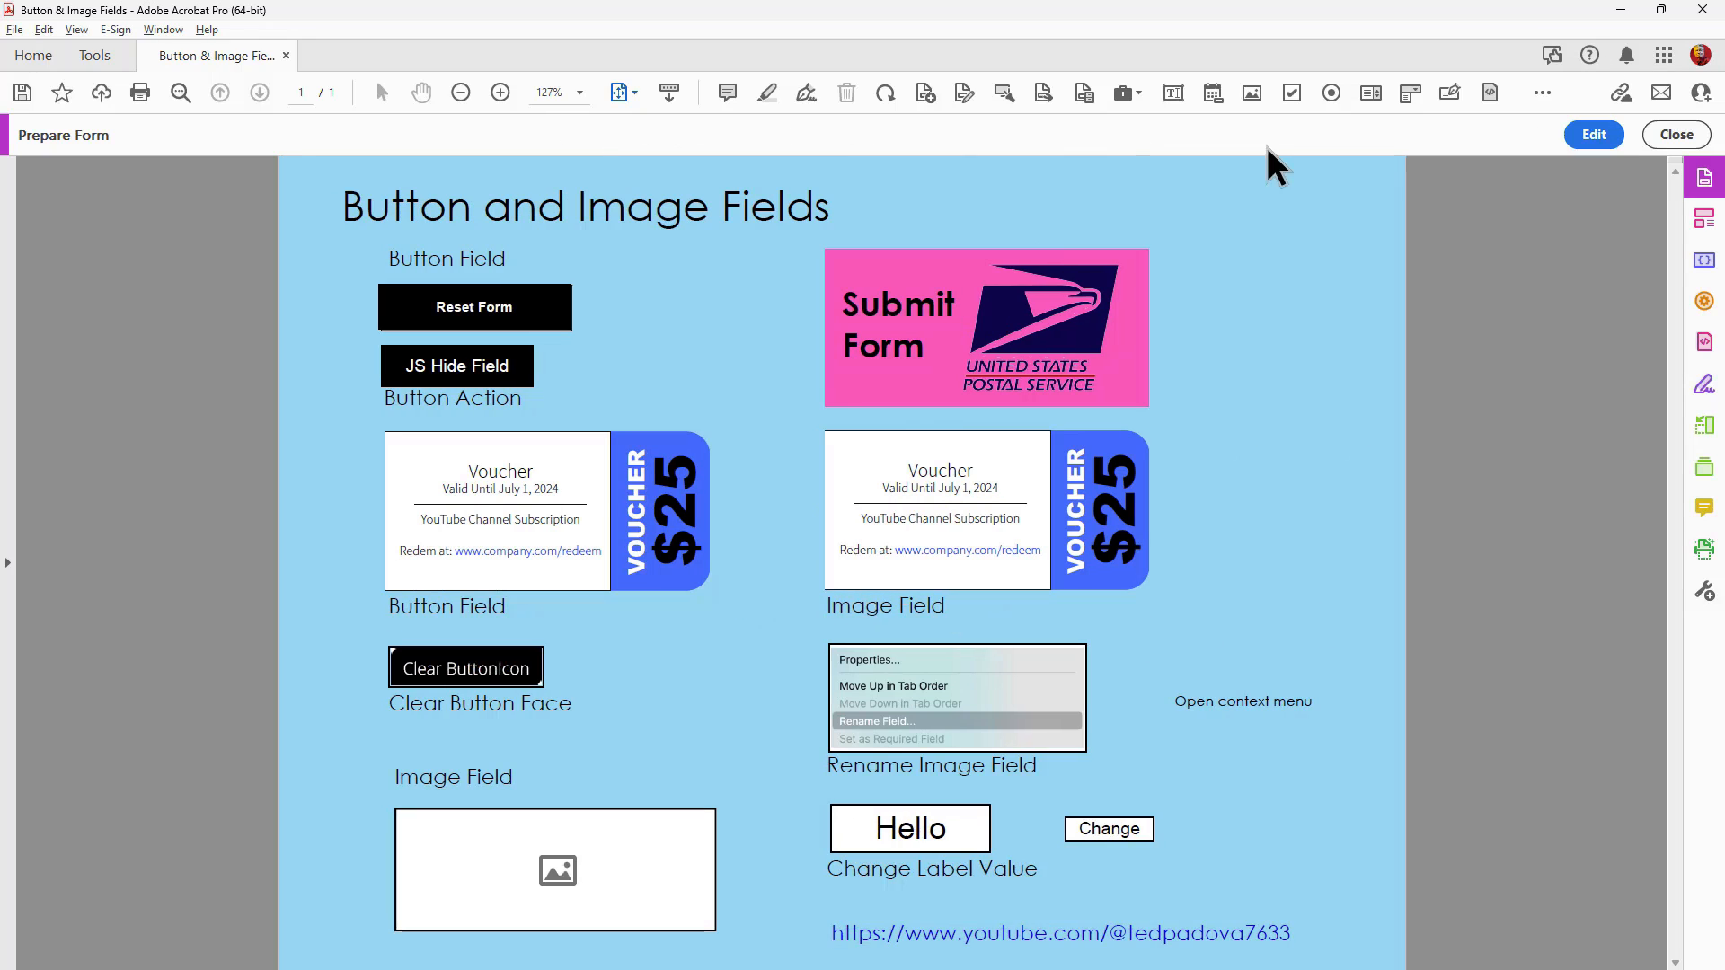
pyautogui.click(469, 675)
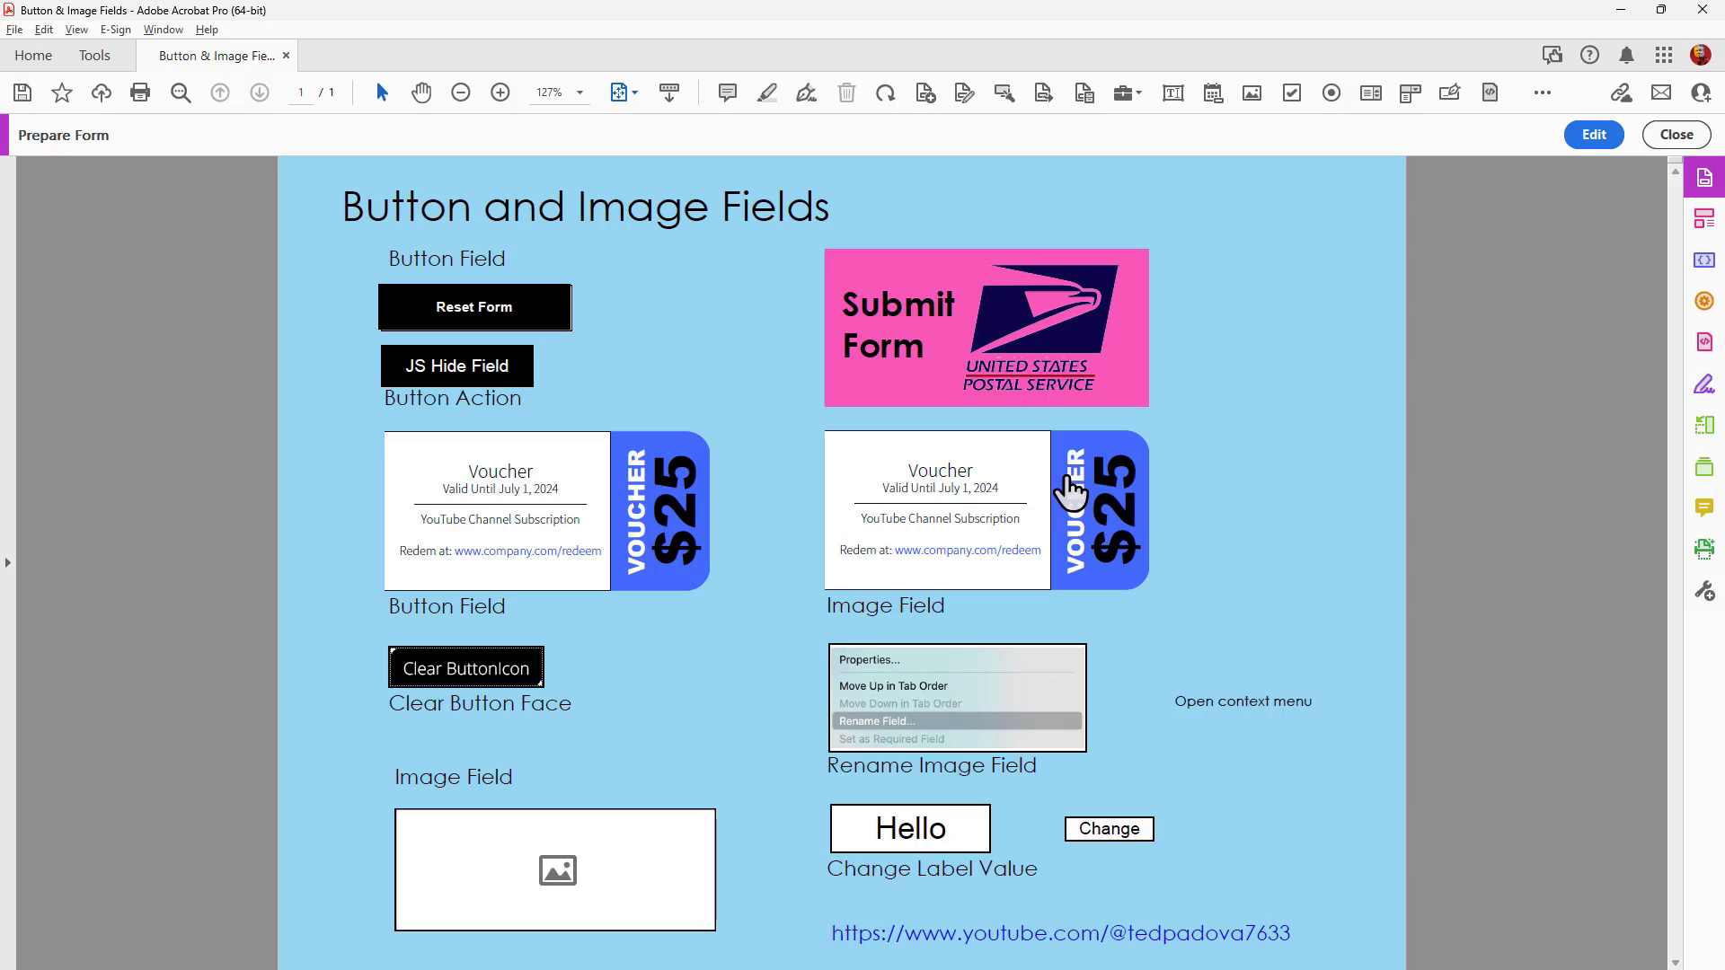
pyautogui.moveTo(1069, 489); pyautogui.dragTo(1222, 484)
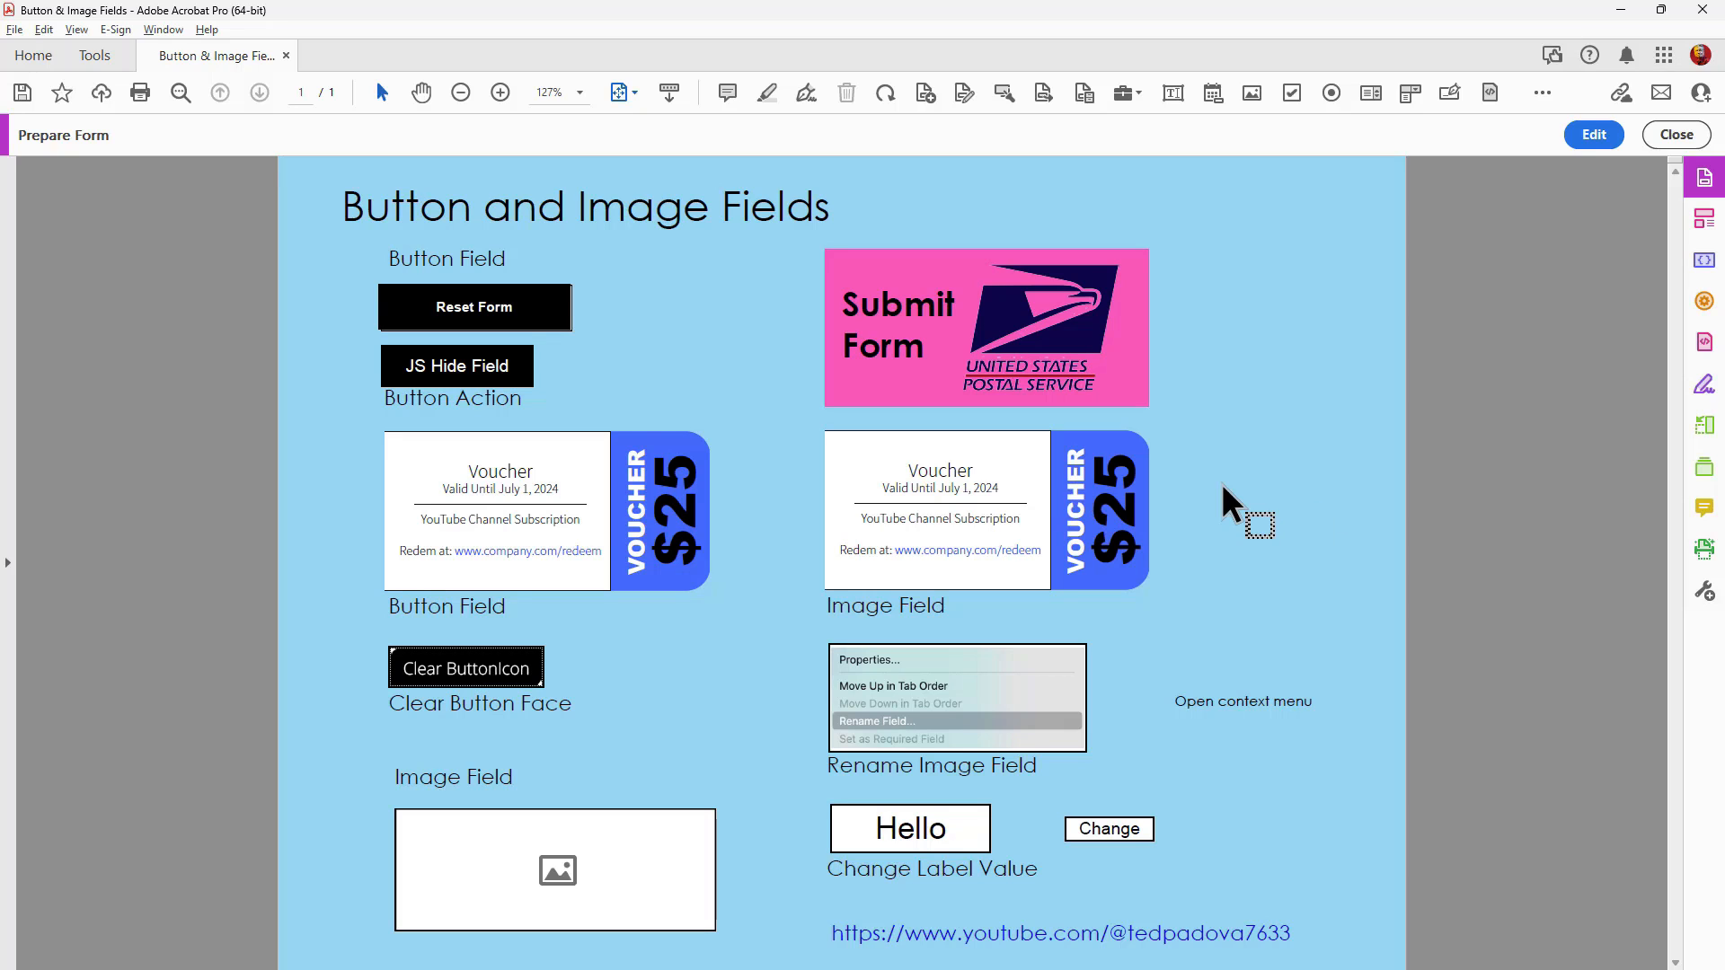
pyautogui.click(1592, 137)
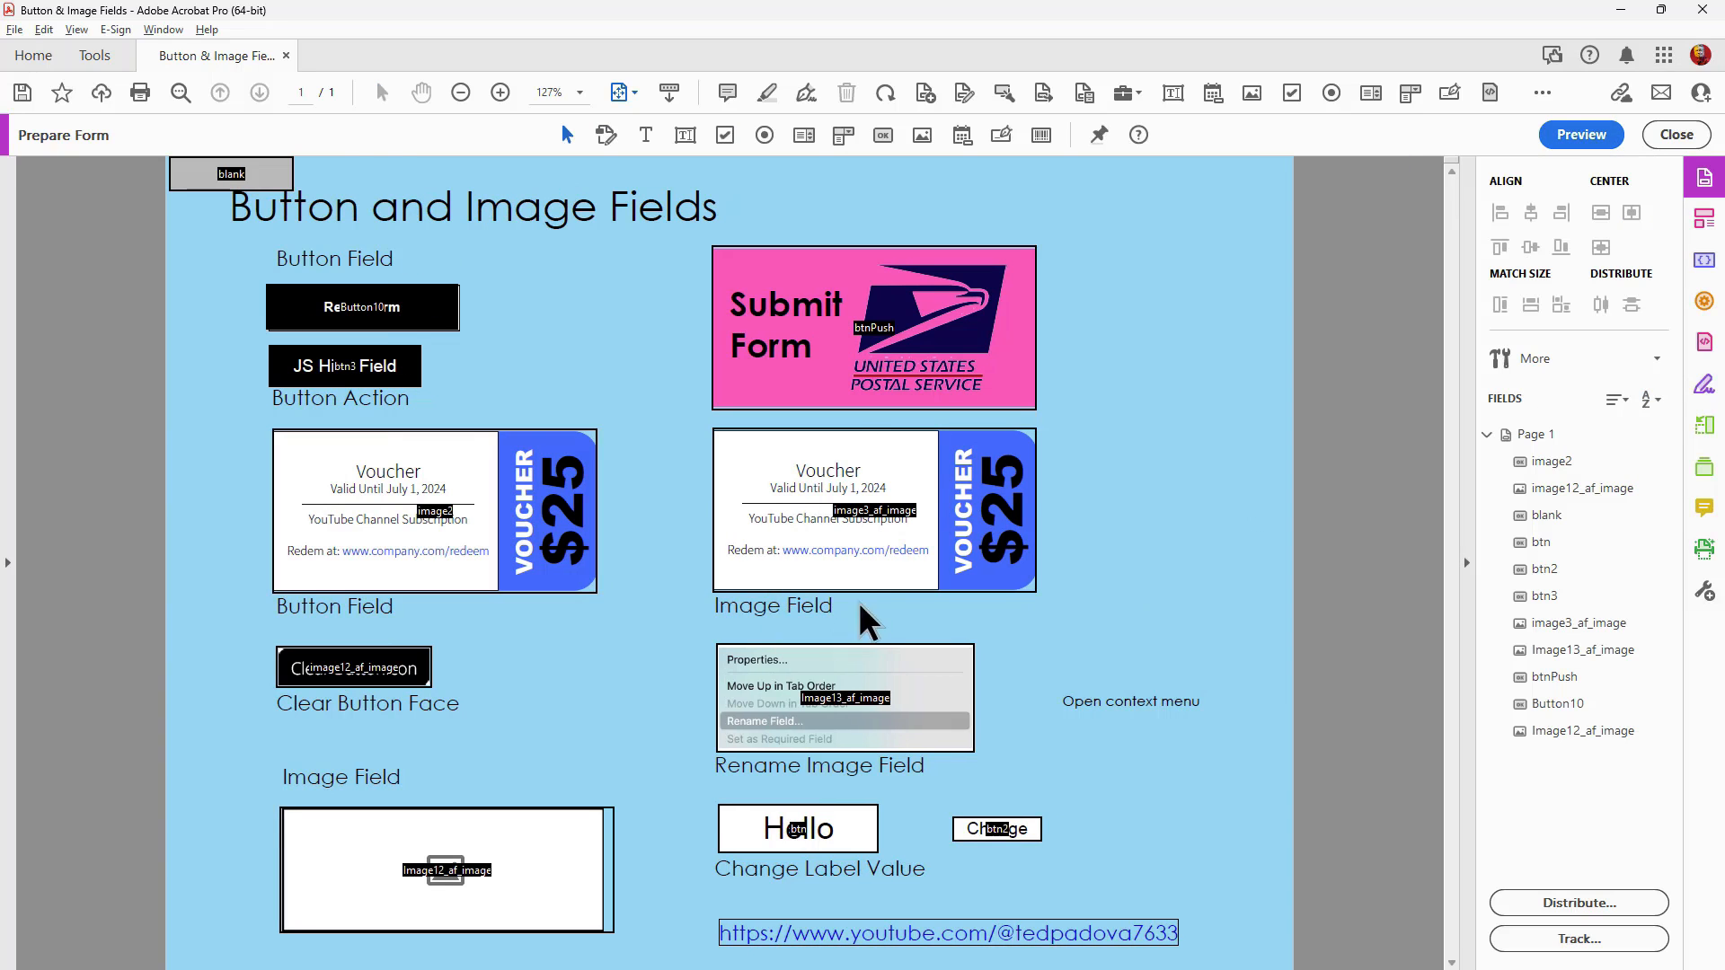
# Rename the voucher image field above the Image Field heading as image3
pyautogui.click(908, 571)
pyautogui.click(432, 550)
pyautogui.click(1013, 465)
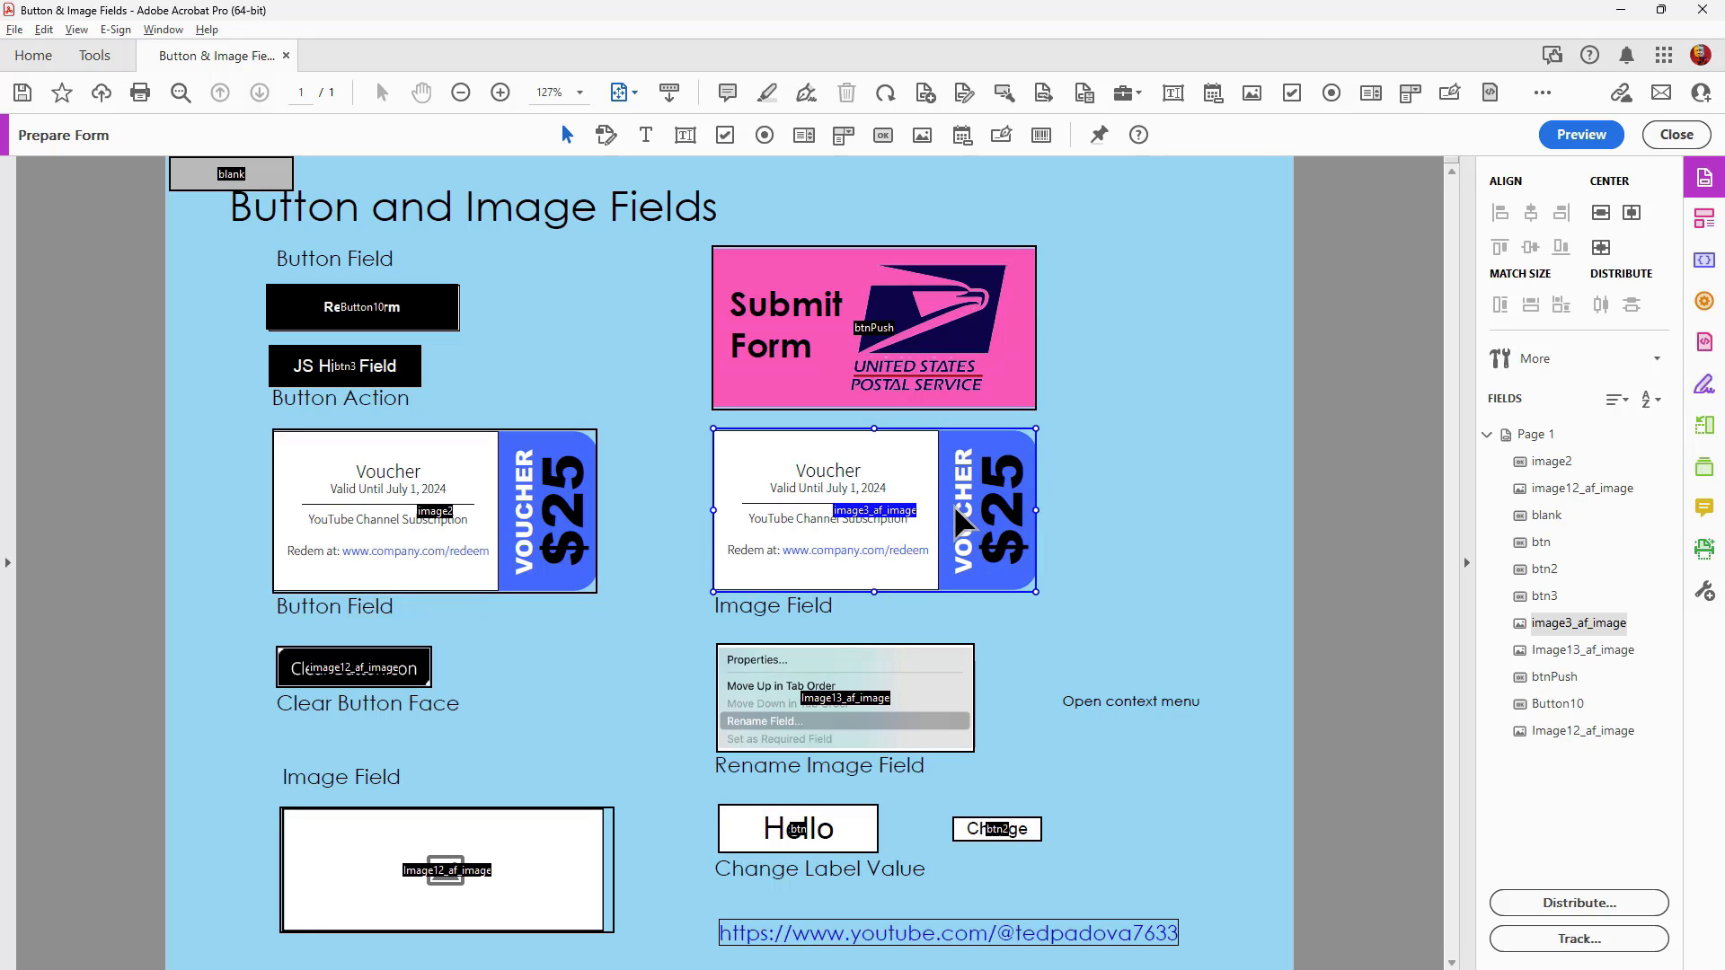
pyautogui.rightClick(962, 517)
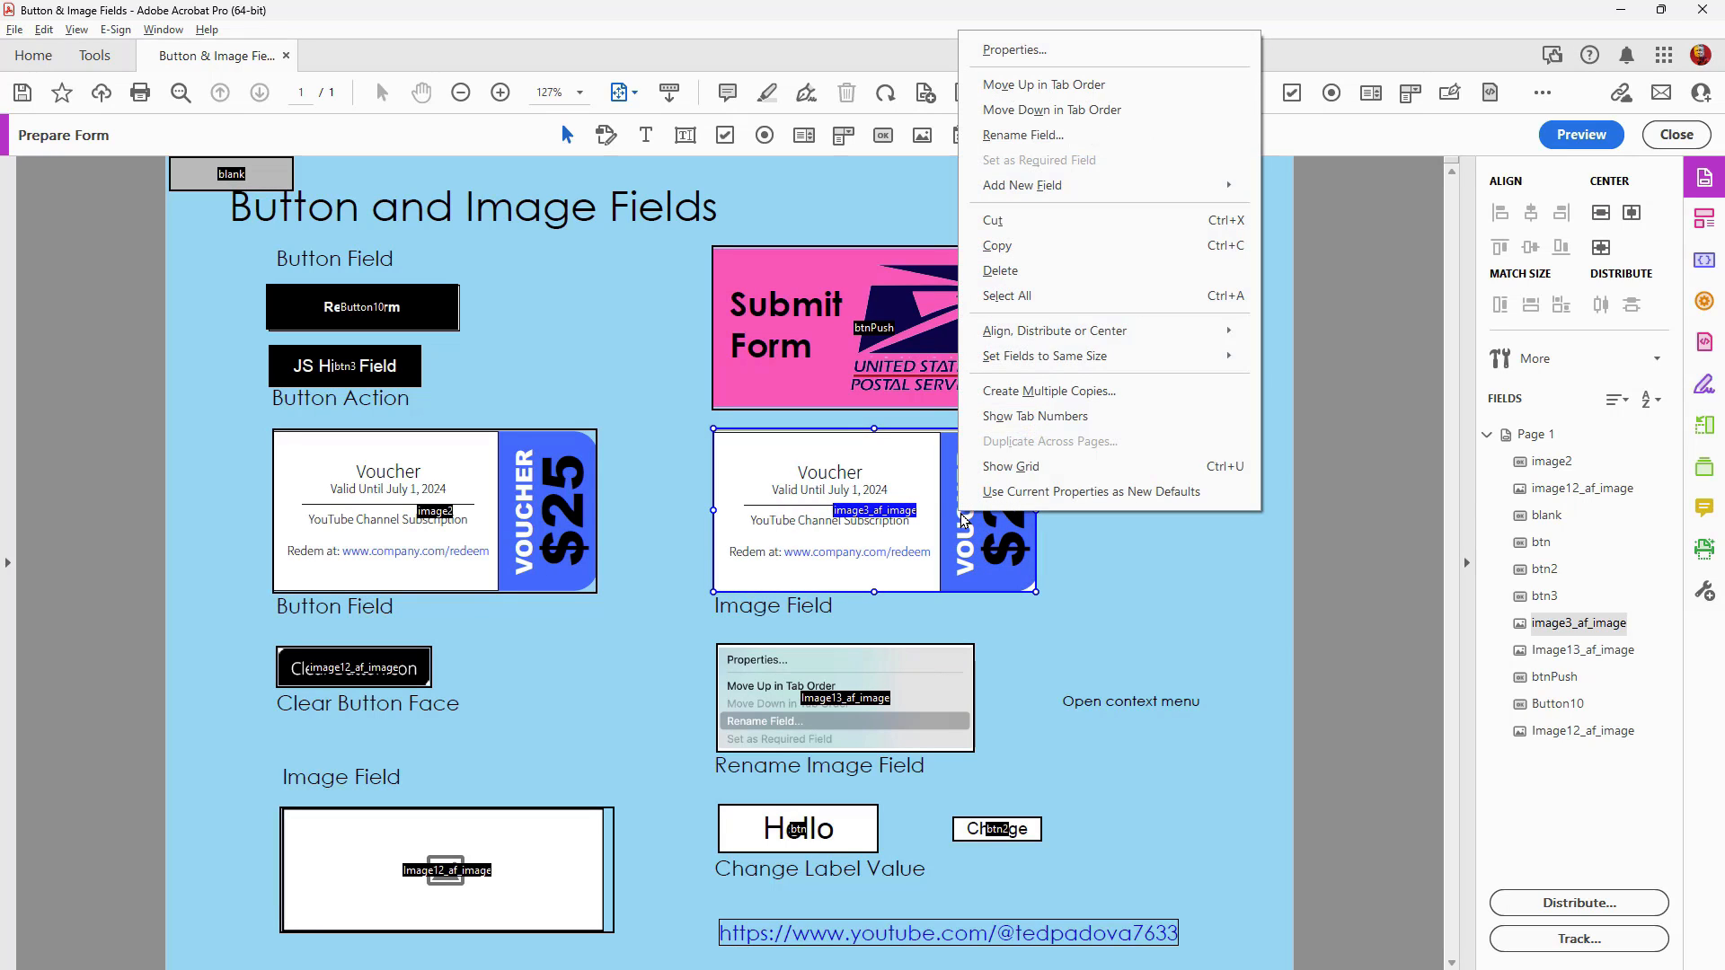
pyautogui.click(1060, 137)
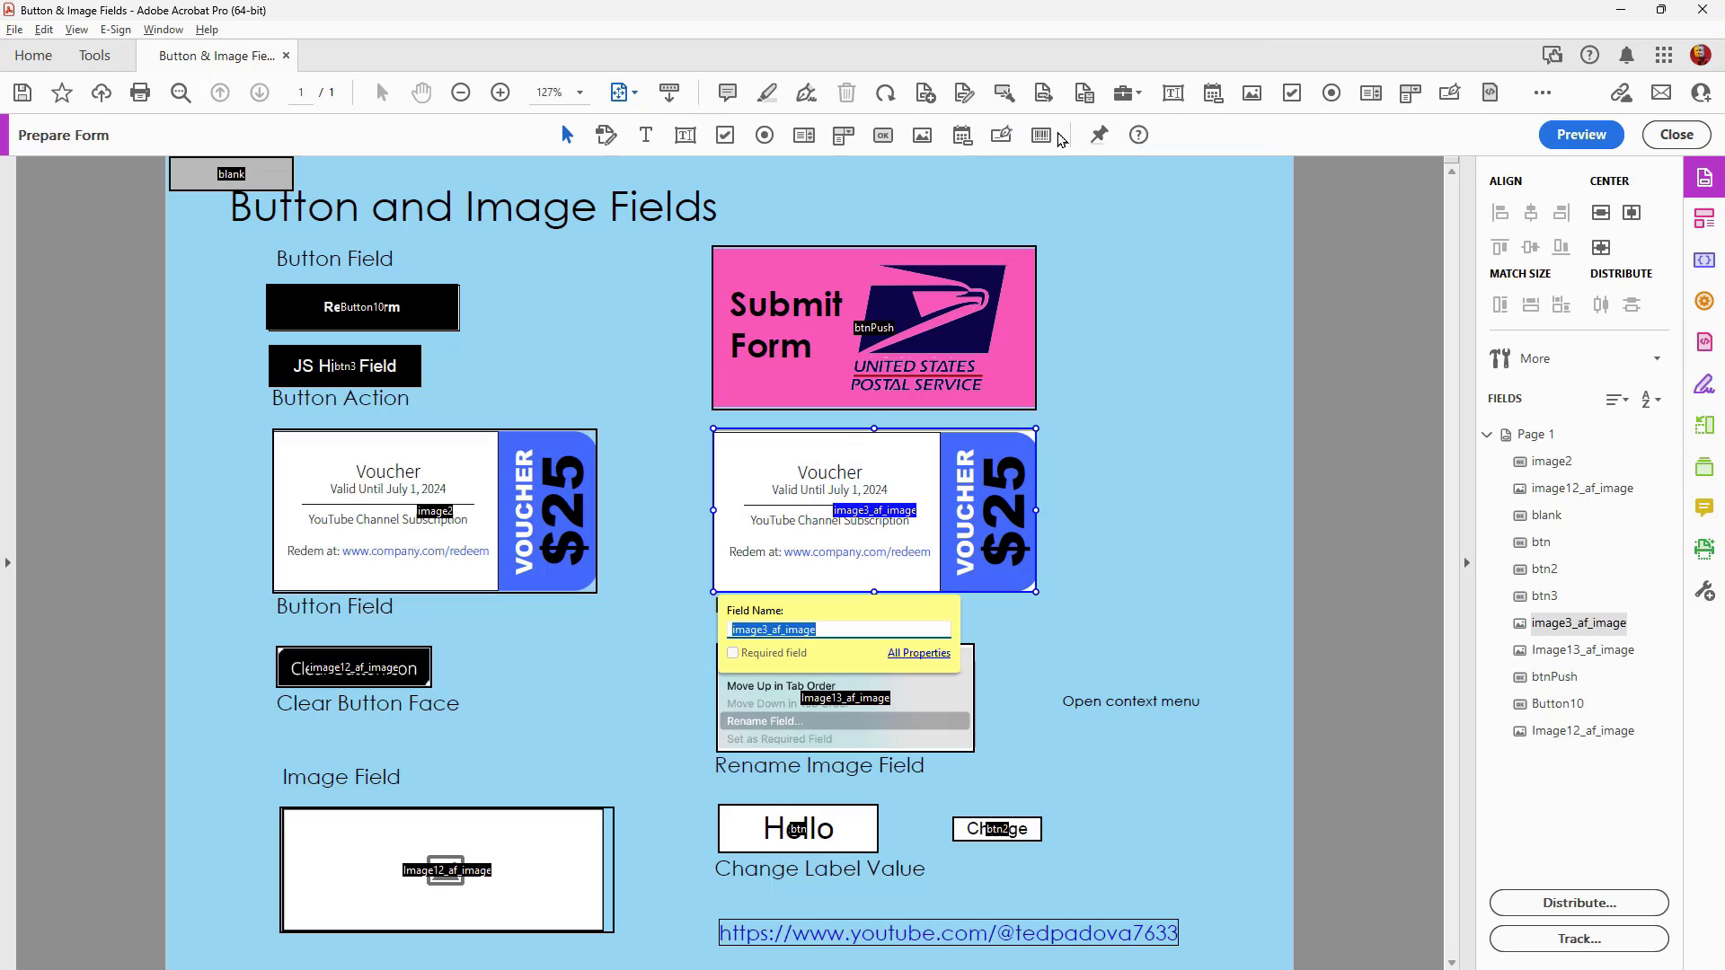
pyautogui.write('image3')
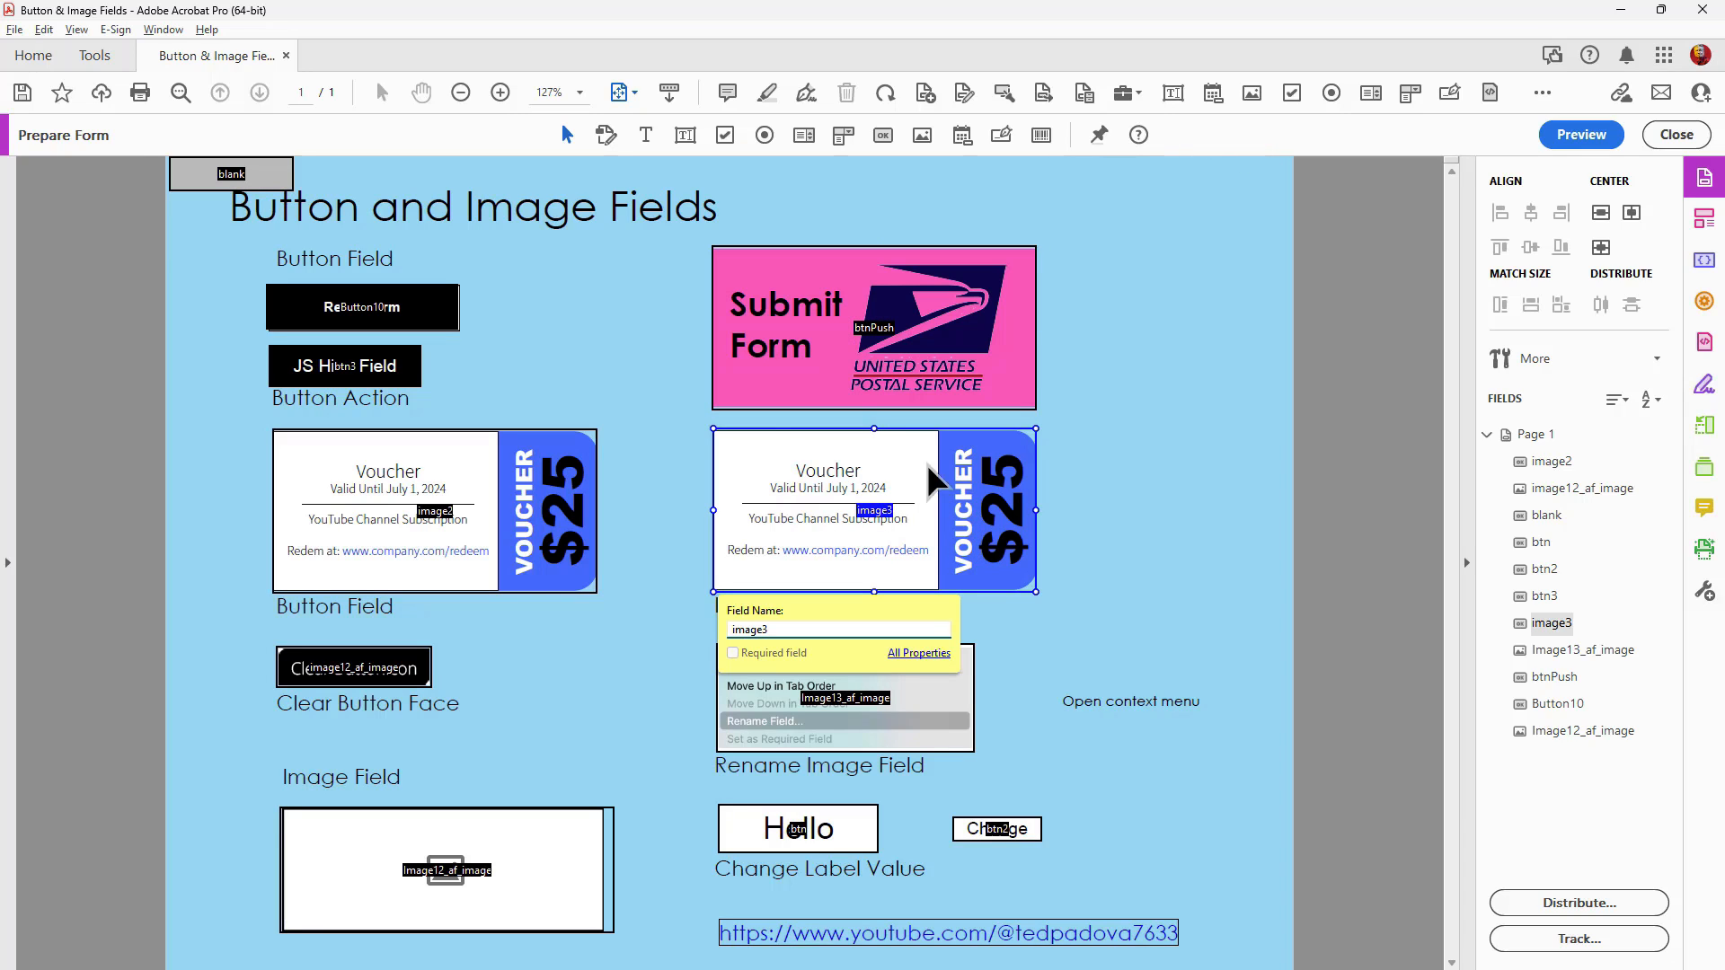
# Preview the form, clear the image3 voucher with the Clear ButtonIcon button, and return to form editing
pyautogui.click(1595, 136)
pyautogui.click(482, 681)
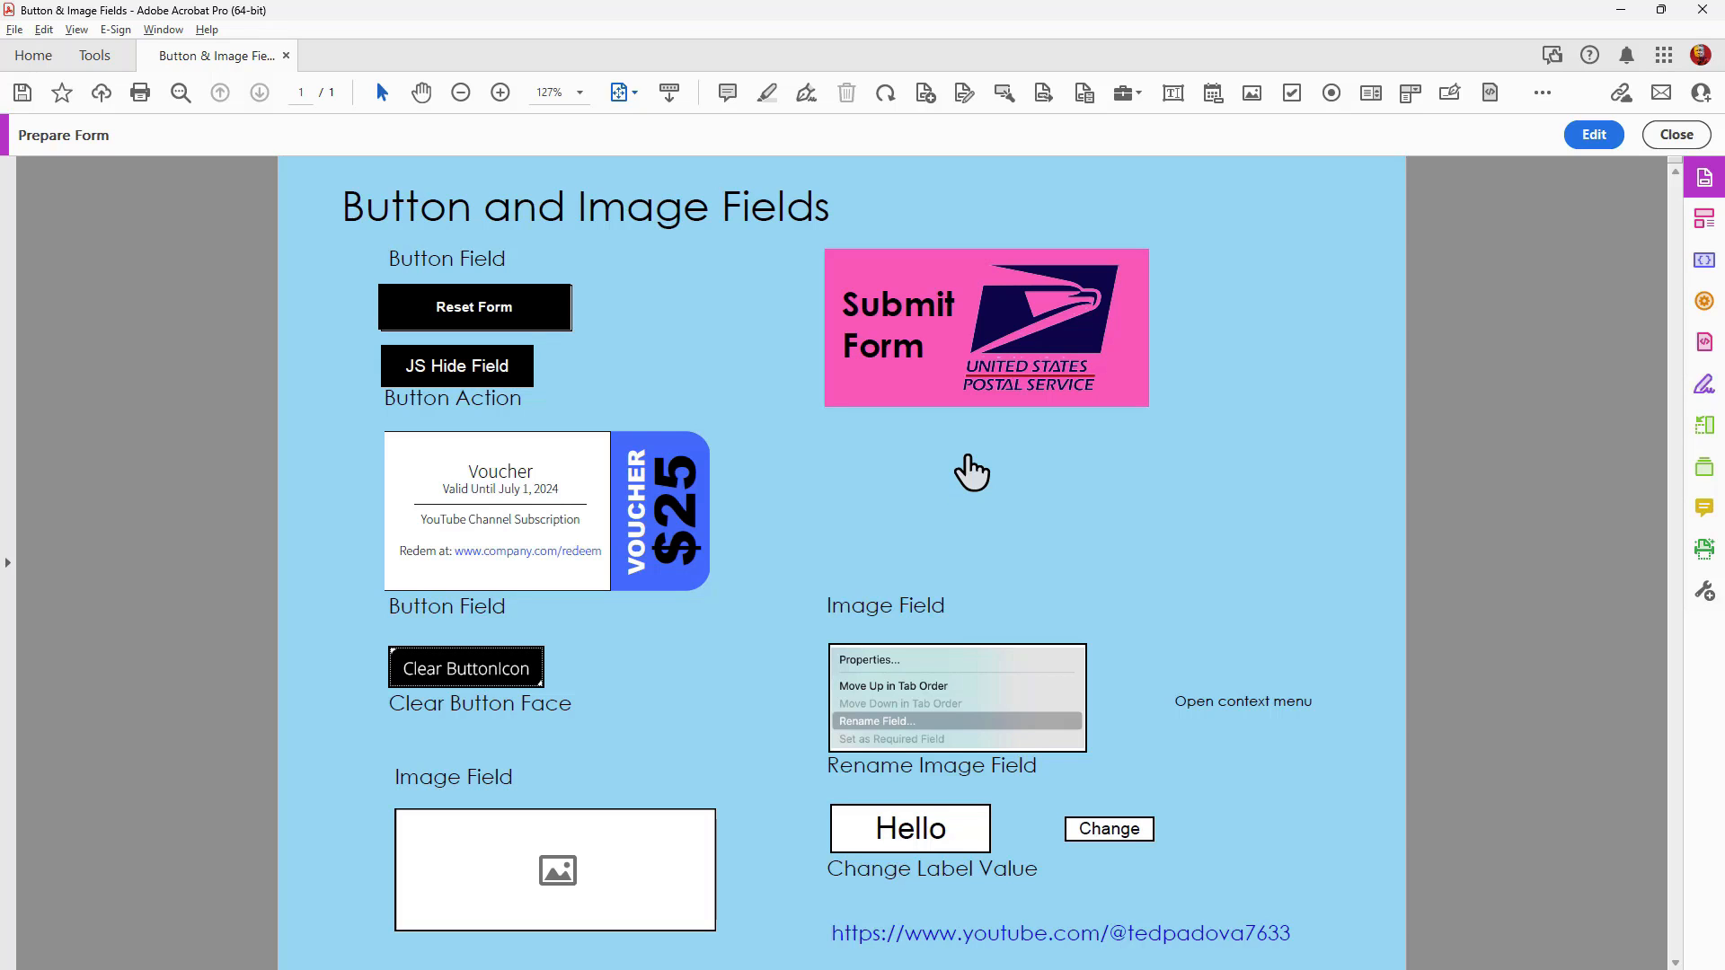
pyautogui.click(1603, 135)
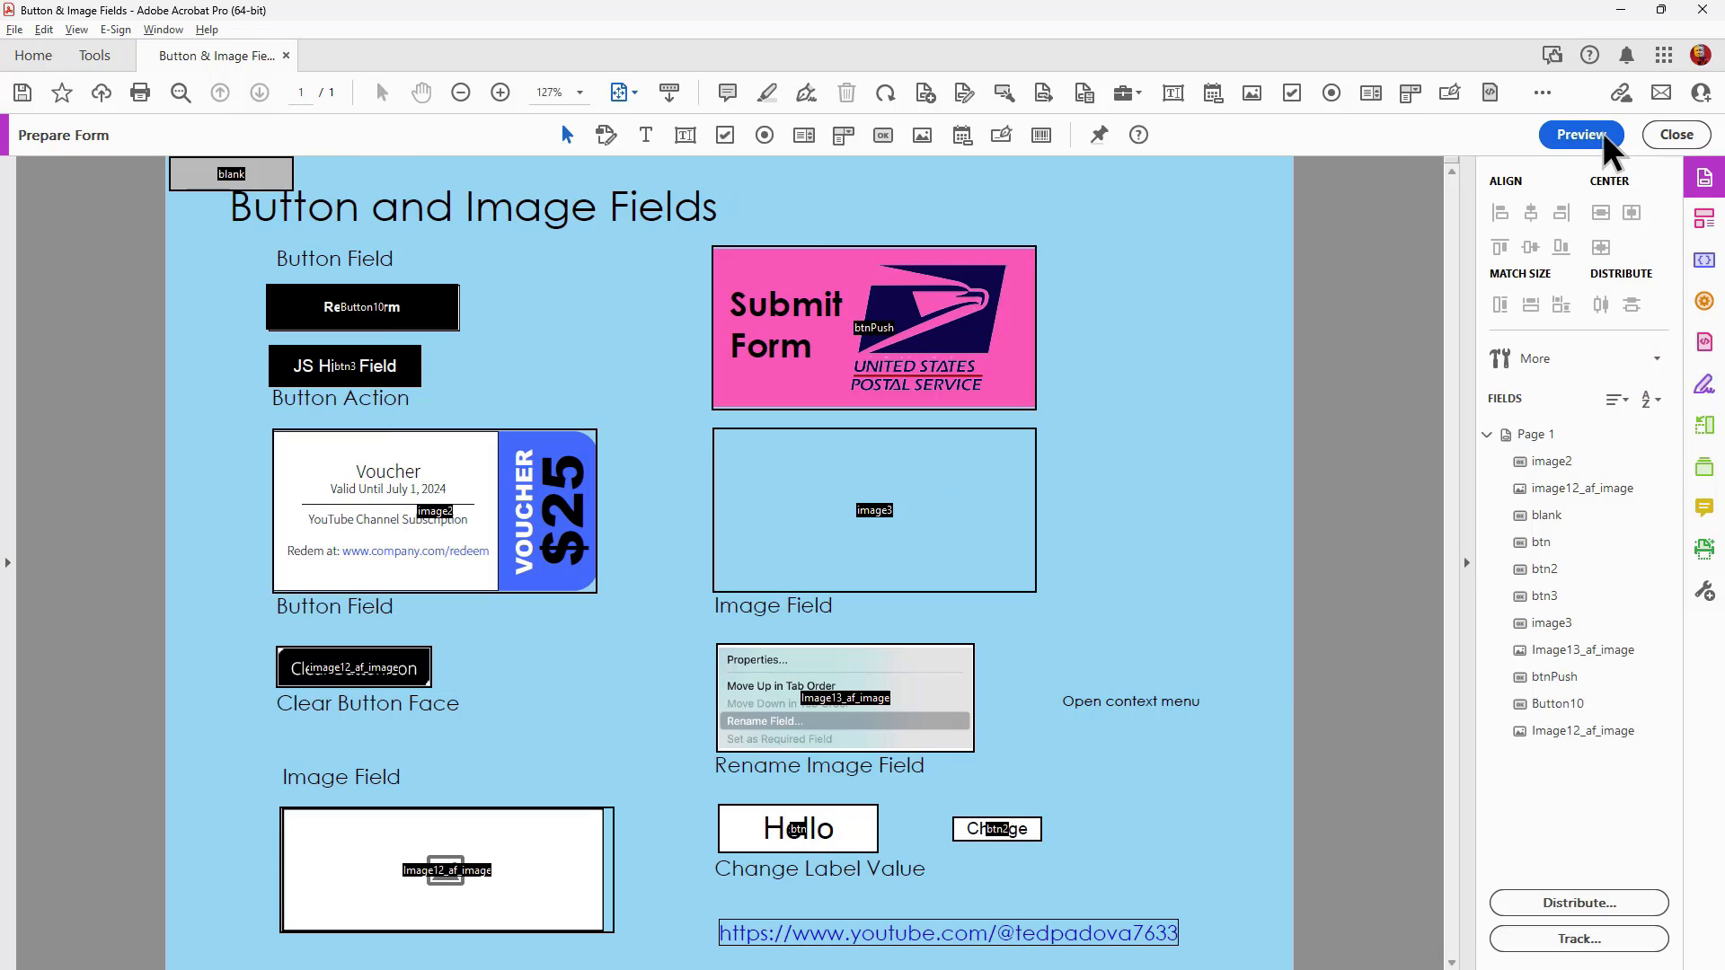
# Check the general properties of the btnPush button and move the field to the upper-right corner of the page
pyautogui.doubleClick(899, 301)
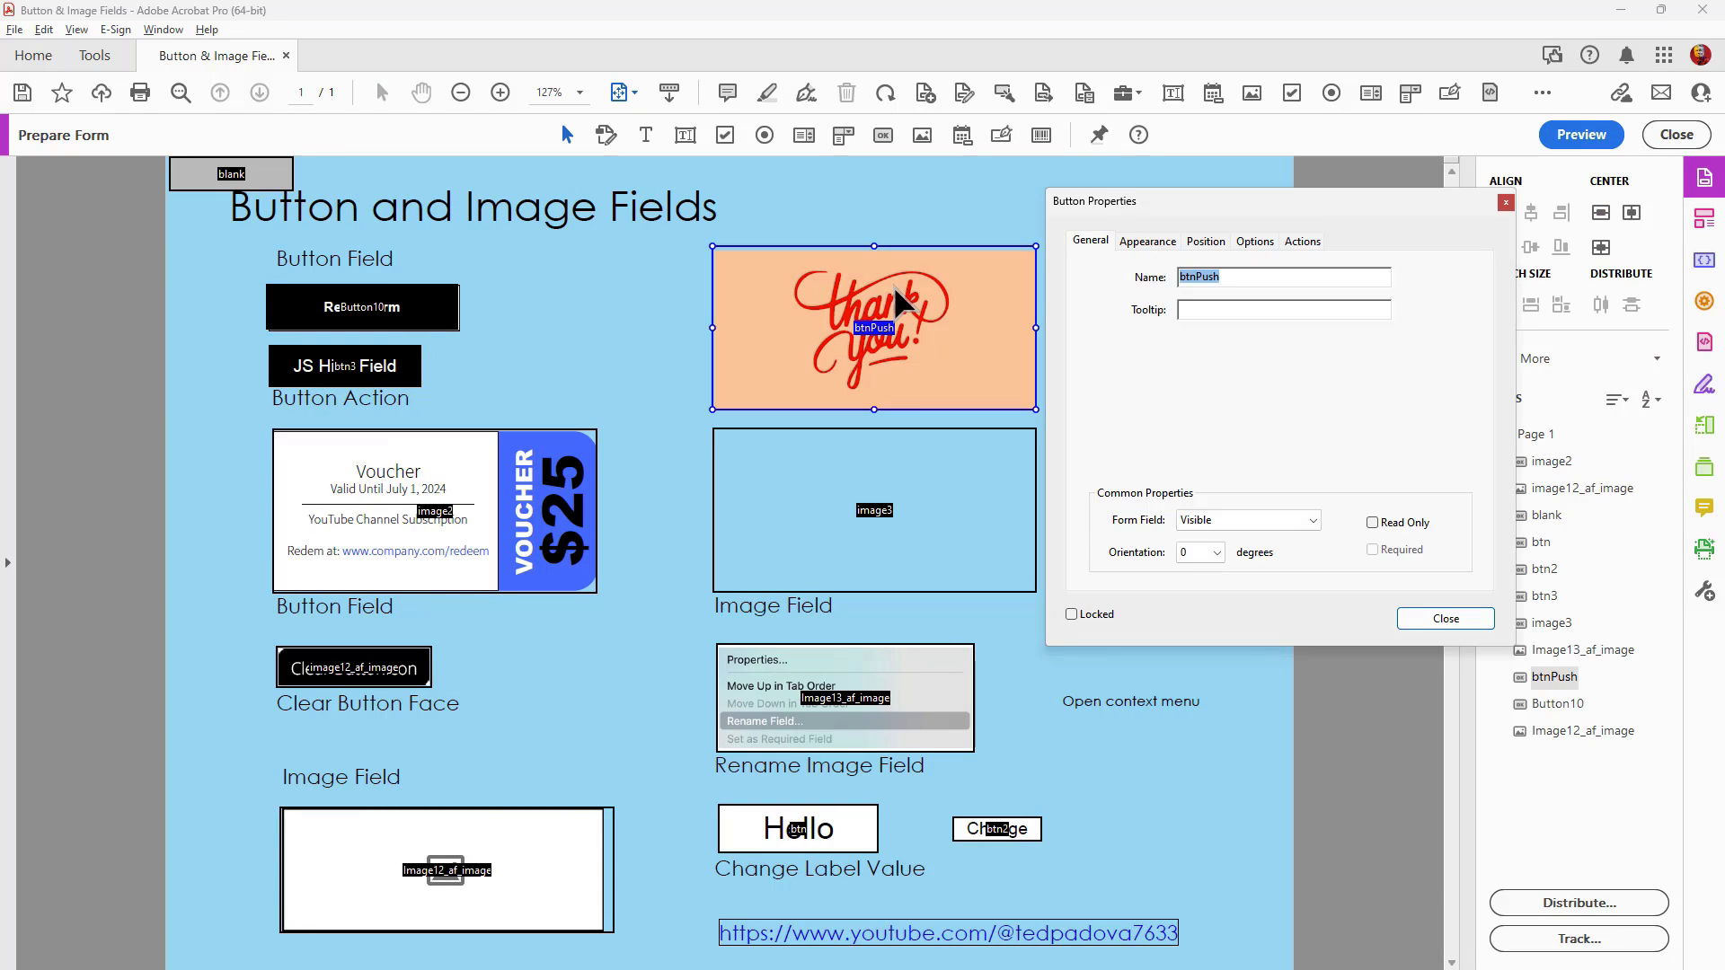
pyautogui.click(1410, 623)
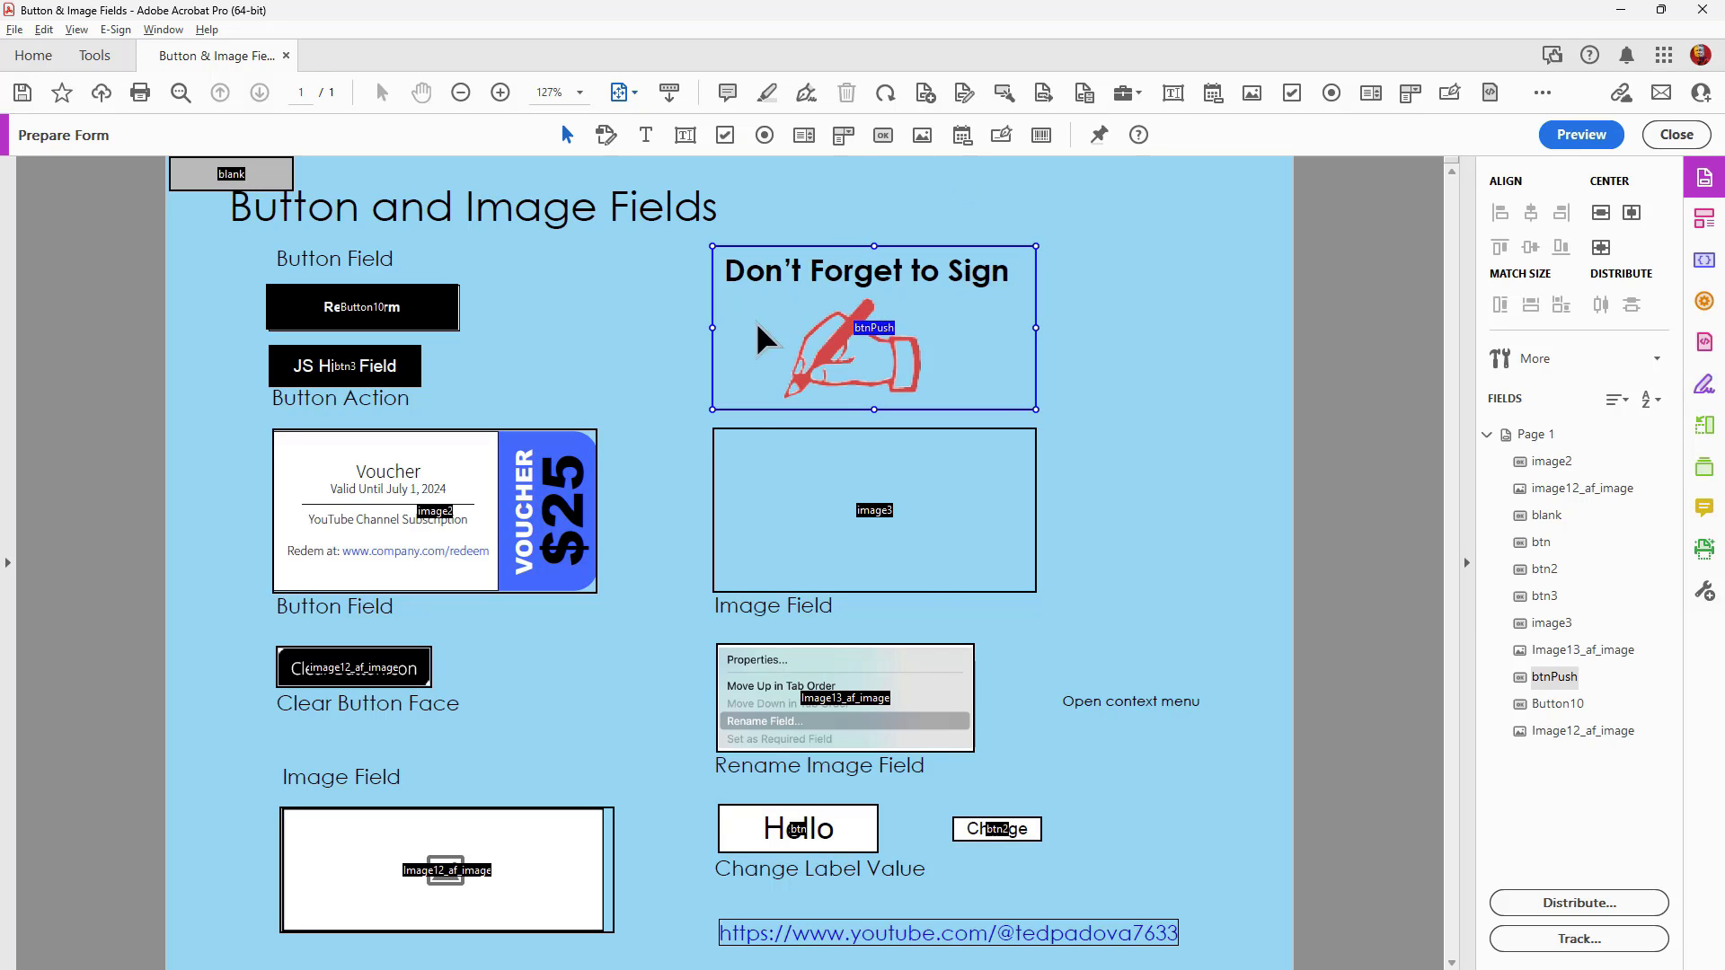
pyautogui.click(871, 332)
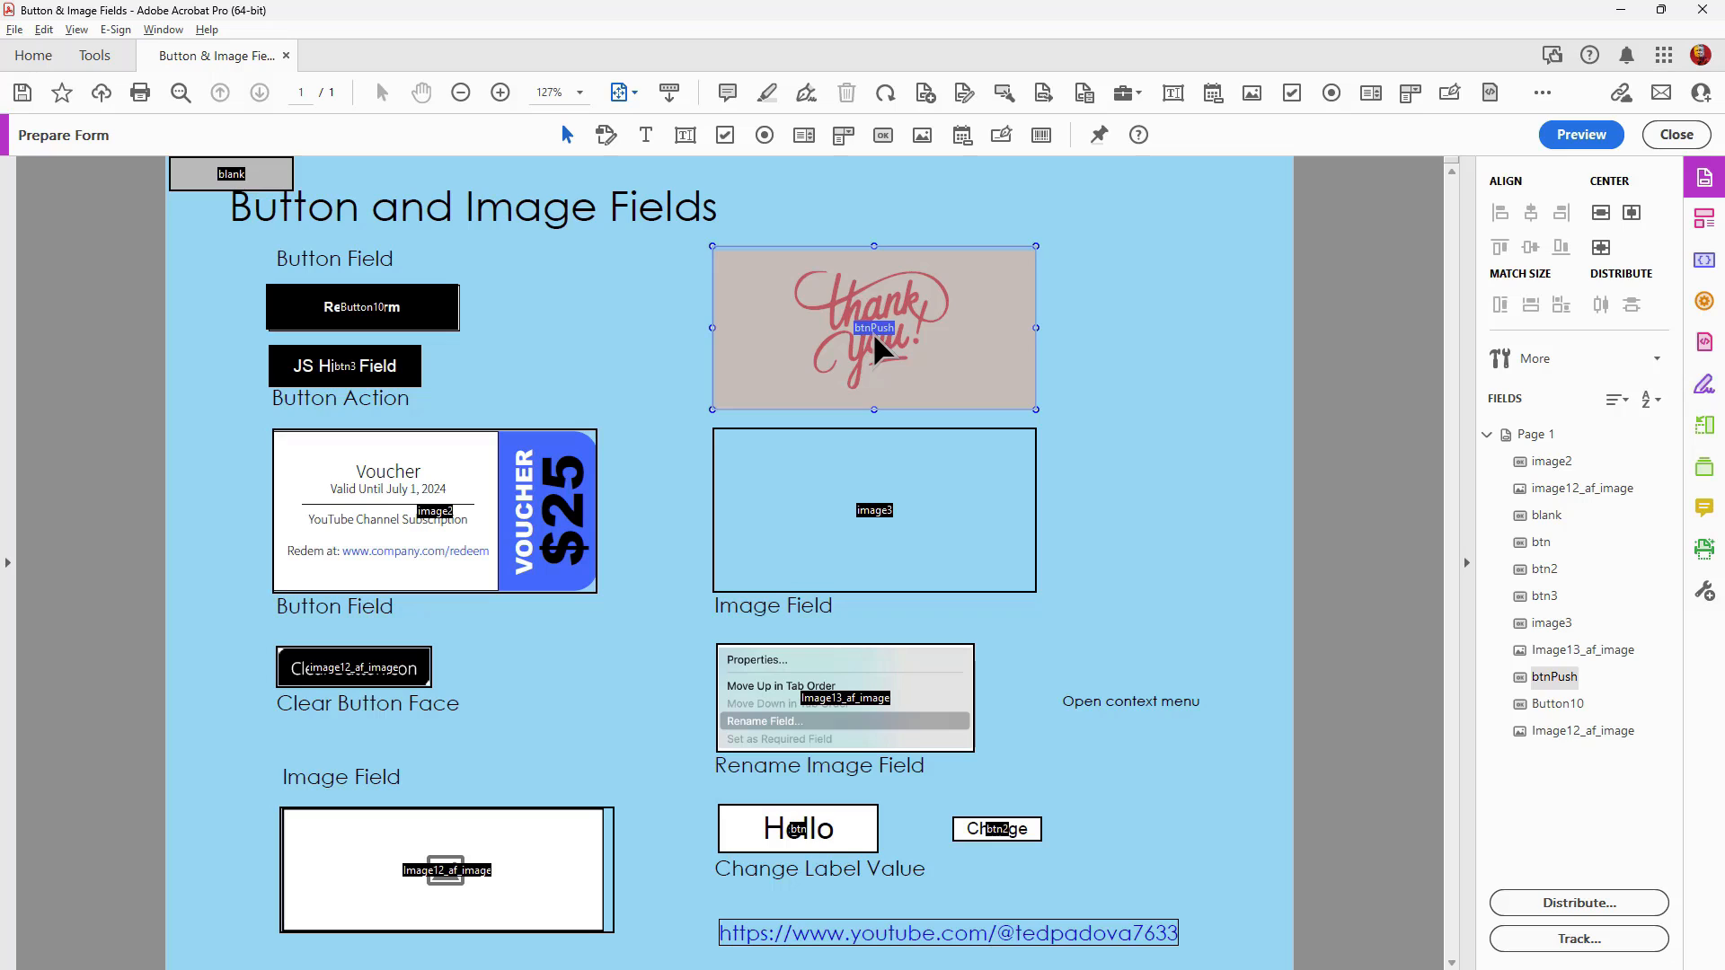
pyautogui.moveTo(871, 332); pyautogui.dragTo(1224, 260)
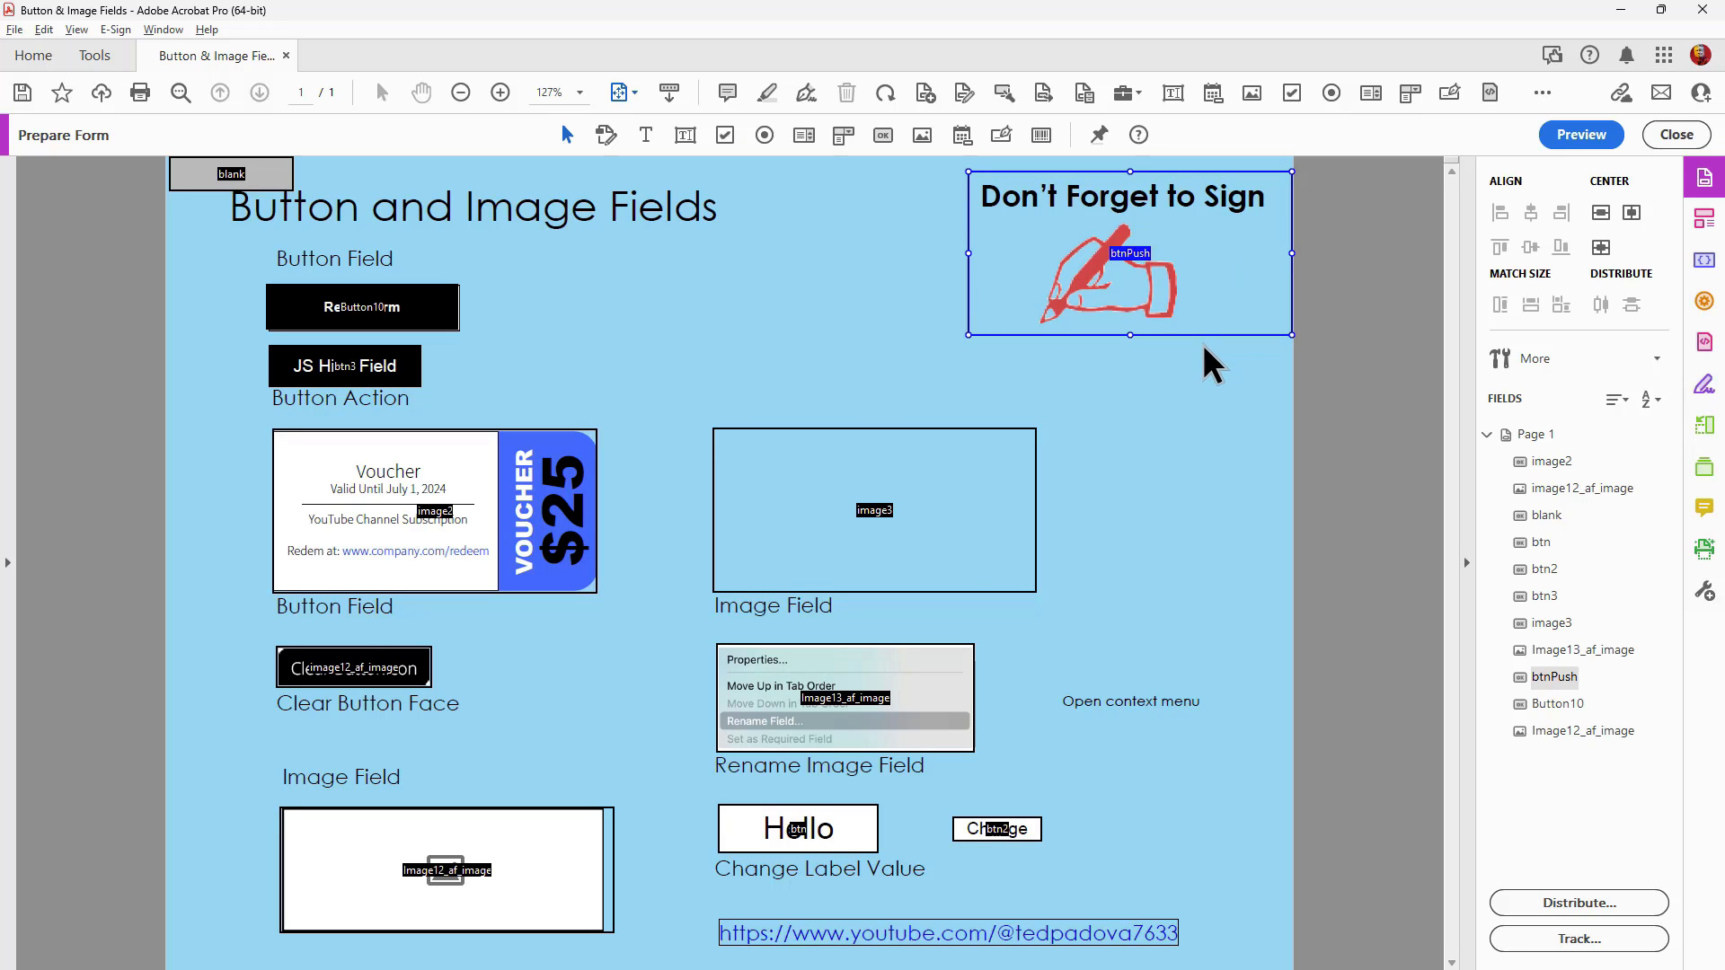
# Undo the btnPush field's move and check the icons assigned to its Up, Down and Rollover states
pyautogui.hotkey('ctrl', 'z')
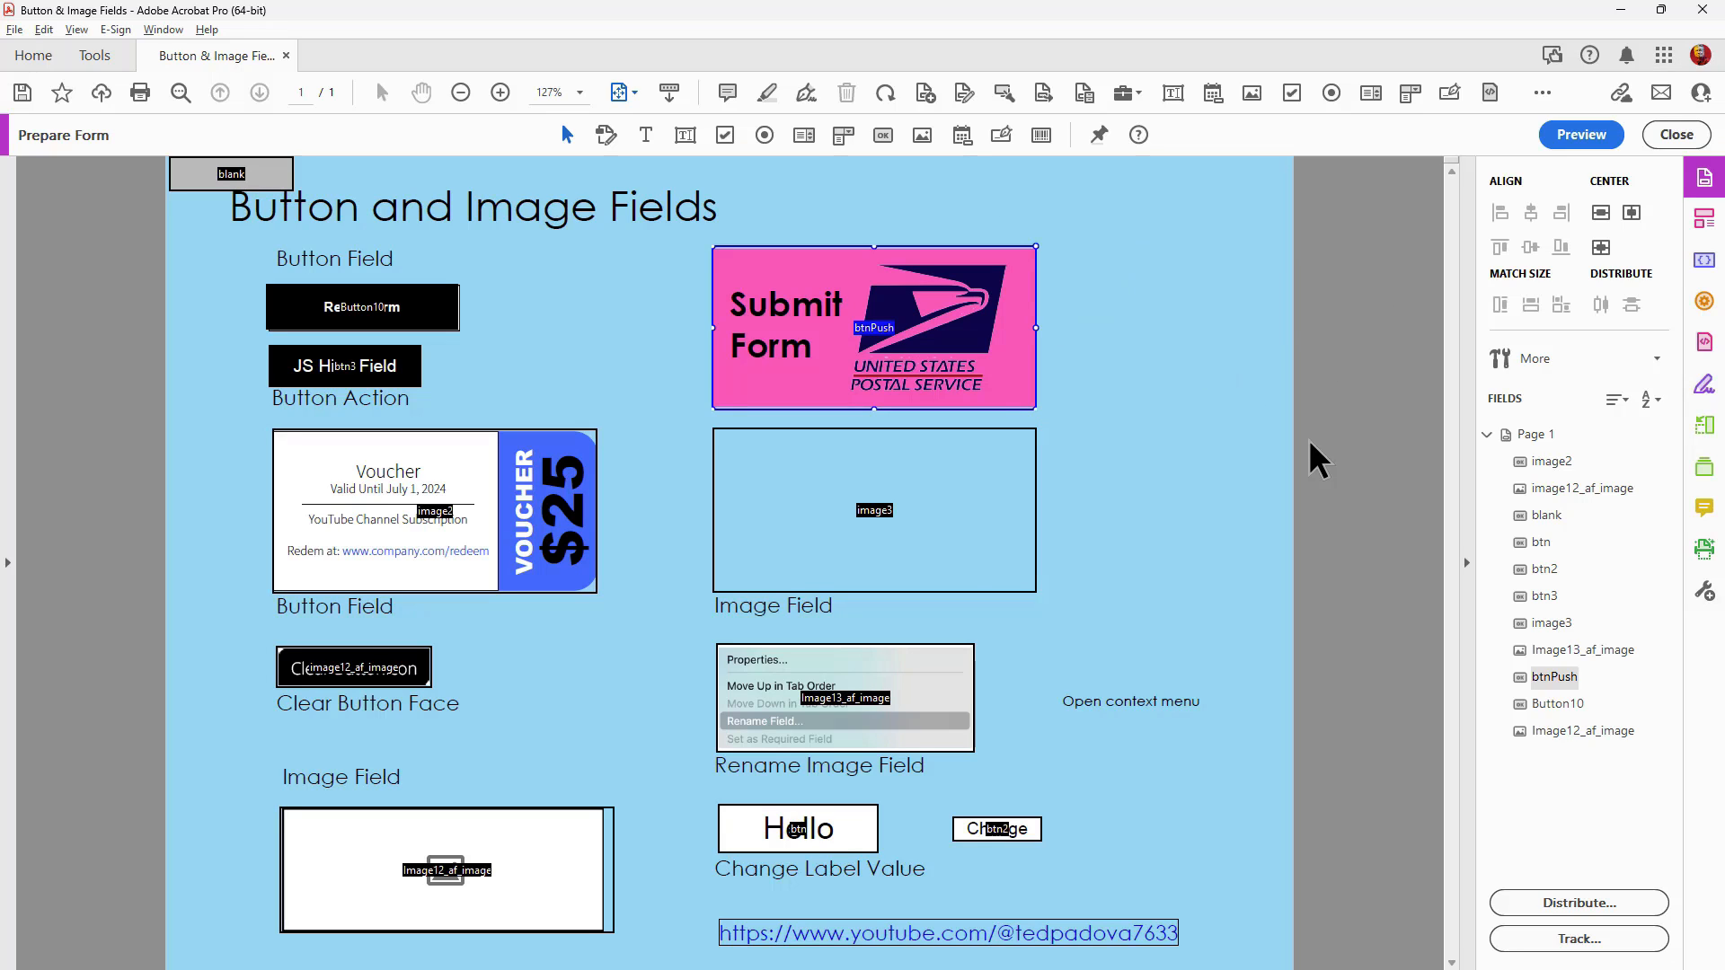
pyautogui.doubleClick(869, 338)
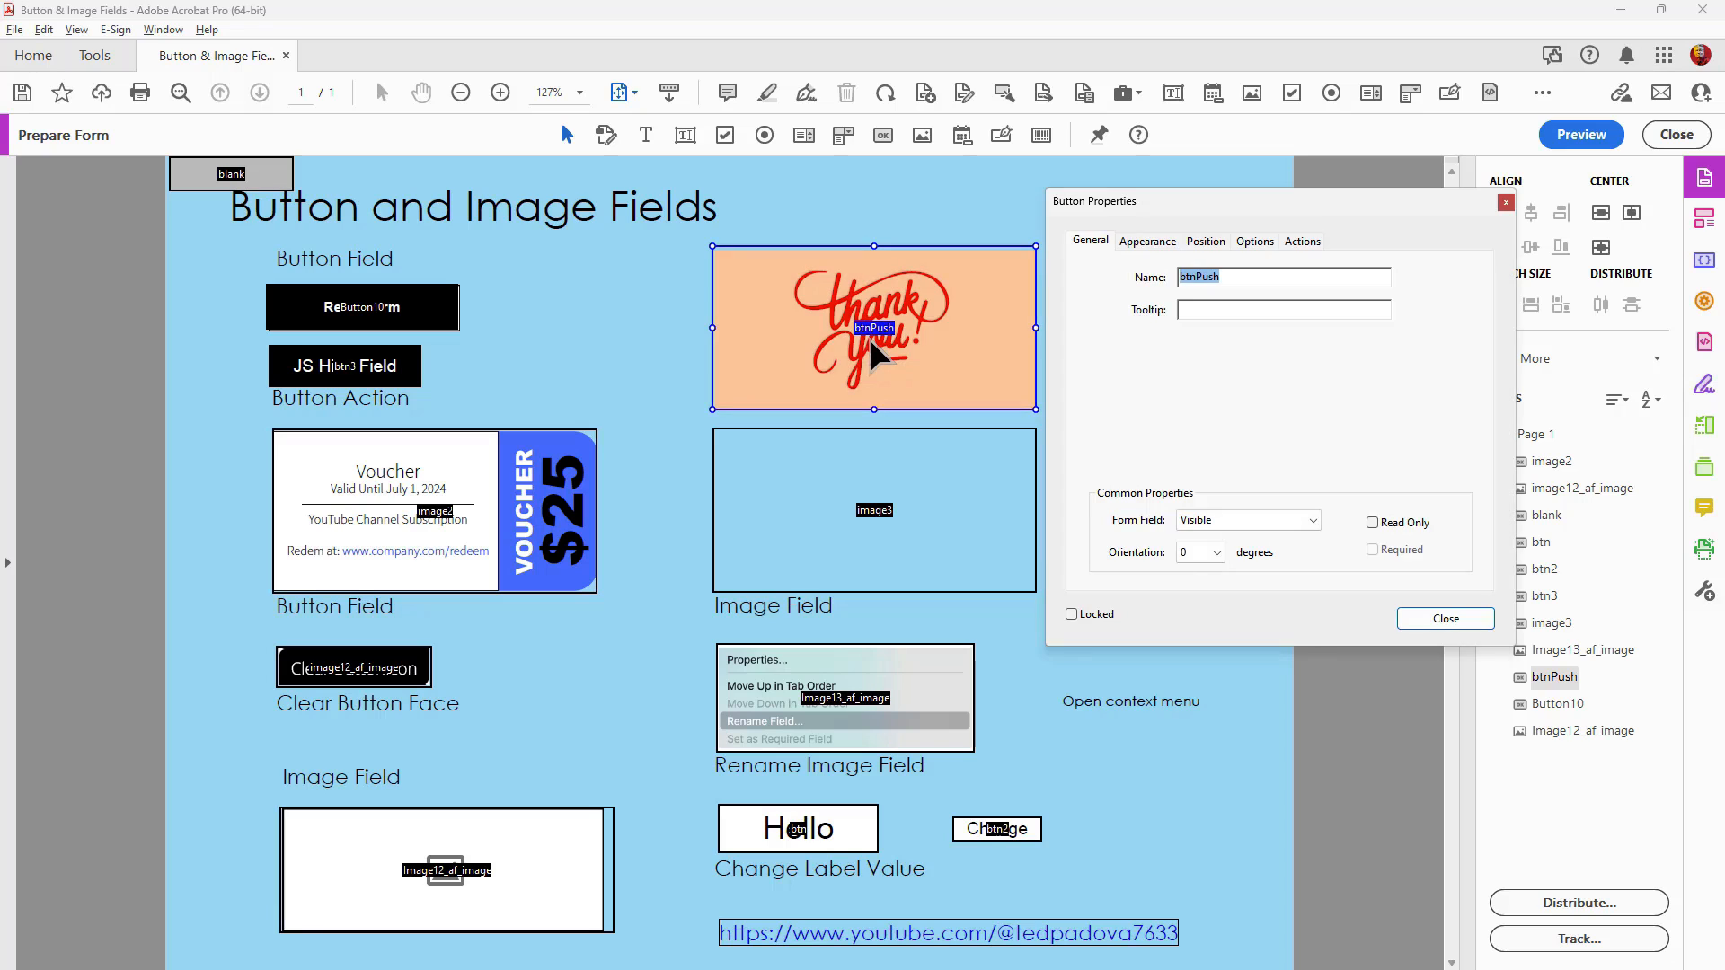
pyautogui.moveTo(1305, 201); pyautogui.dragTo(954, 194)
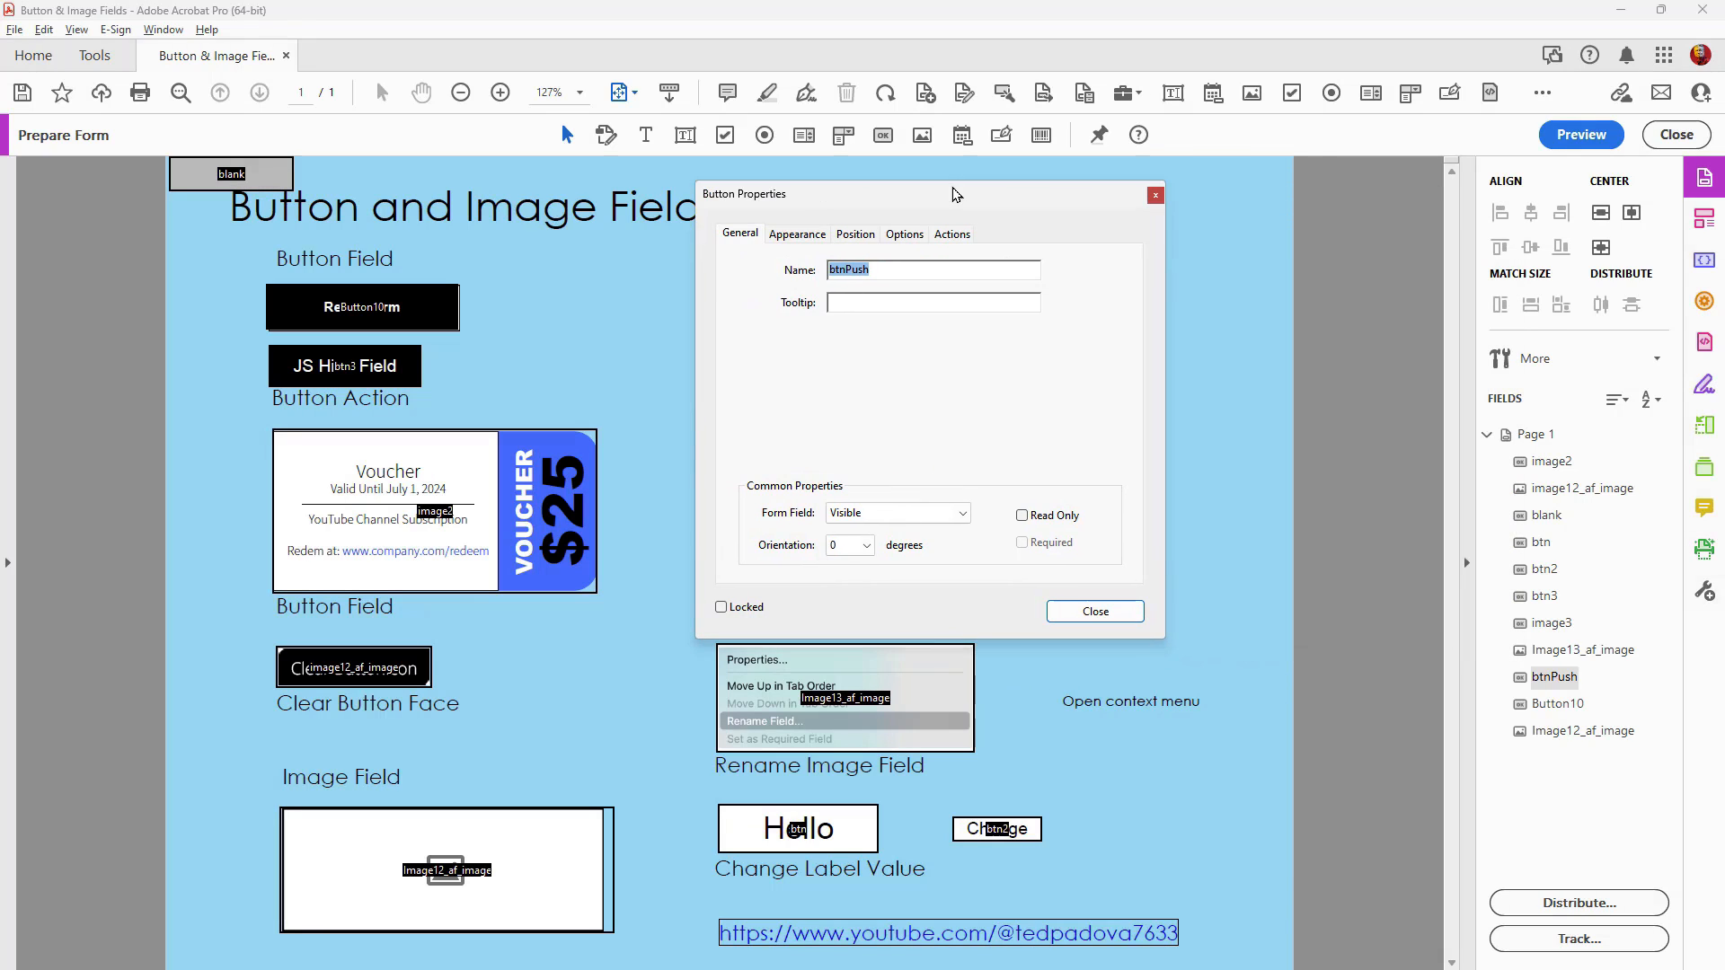
pyautogui.click(904, 236)
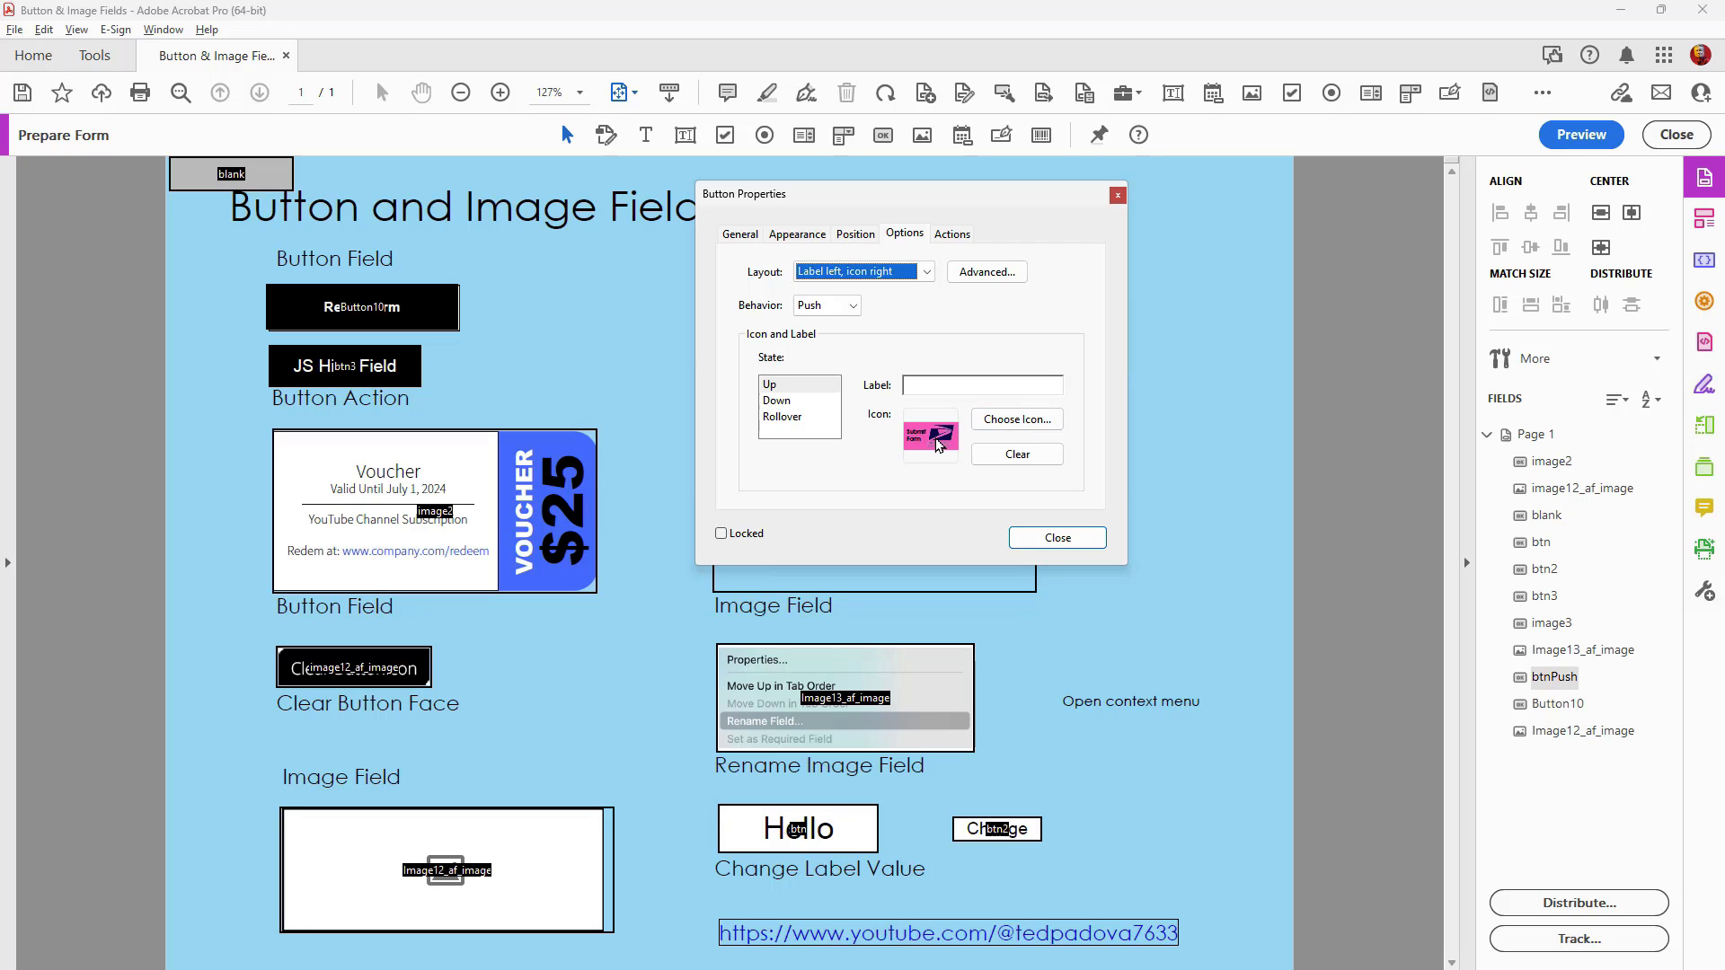
pyautogui.click(792, 401)
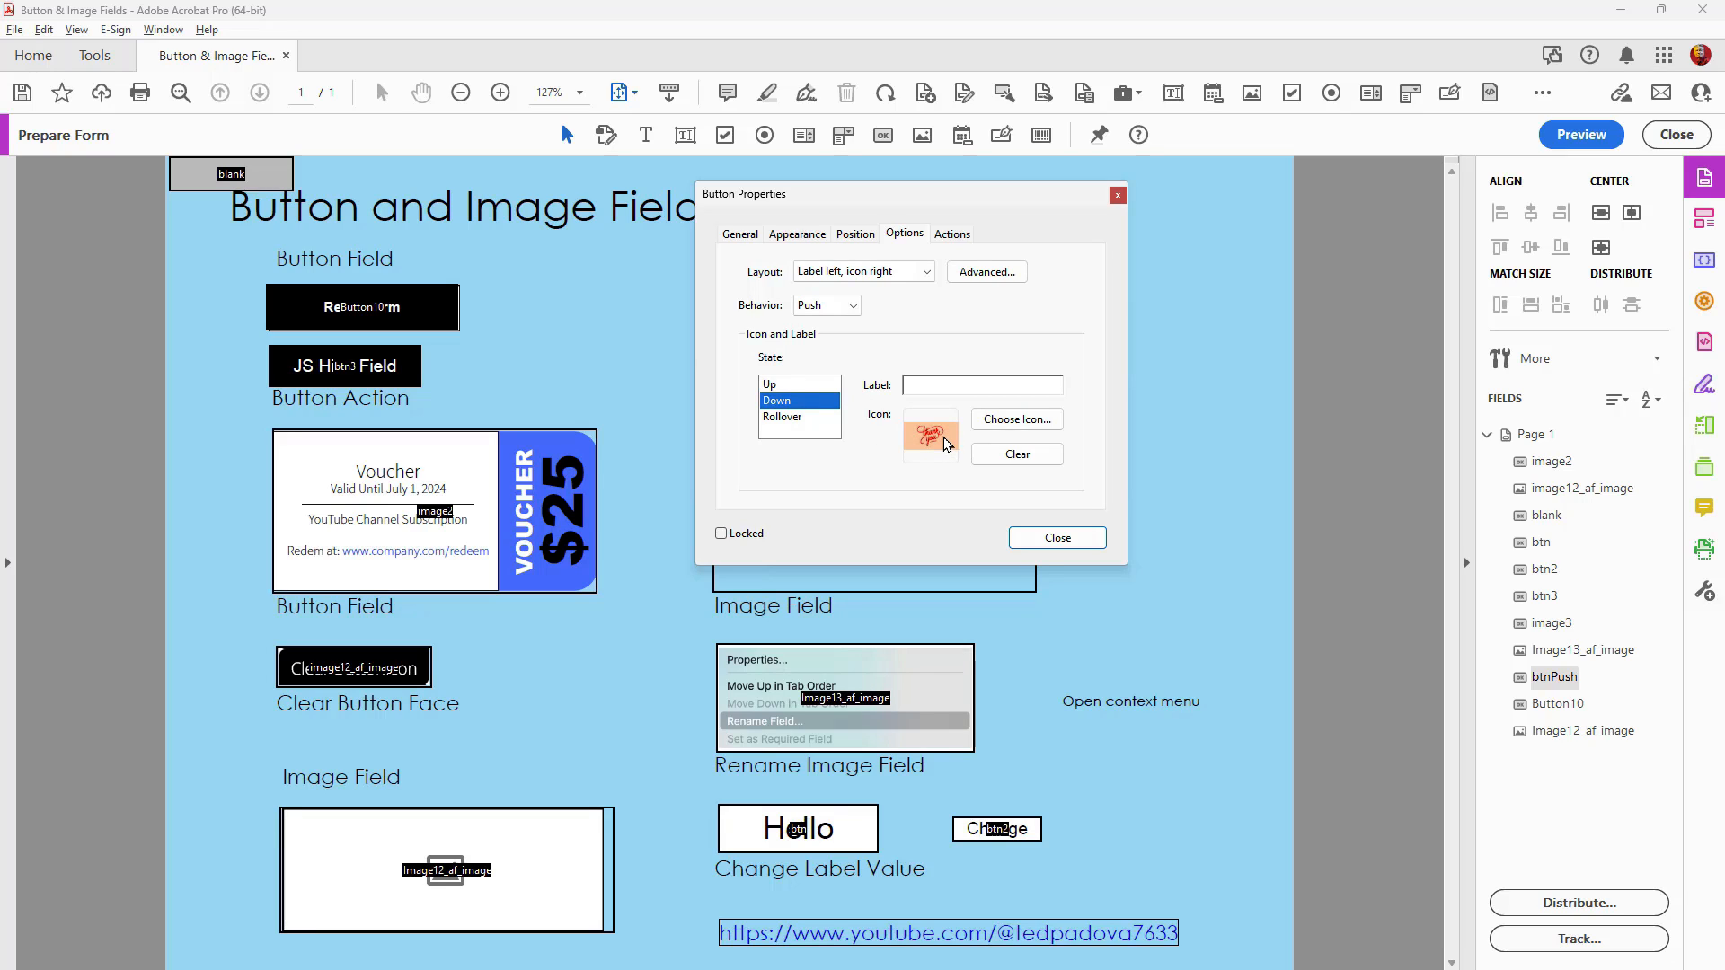
pyautogui.click(789, 418)
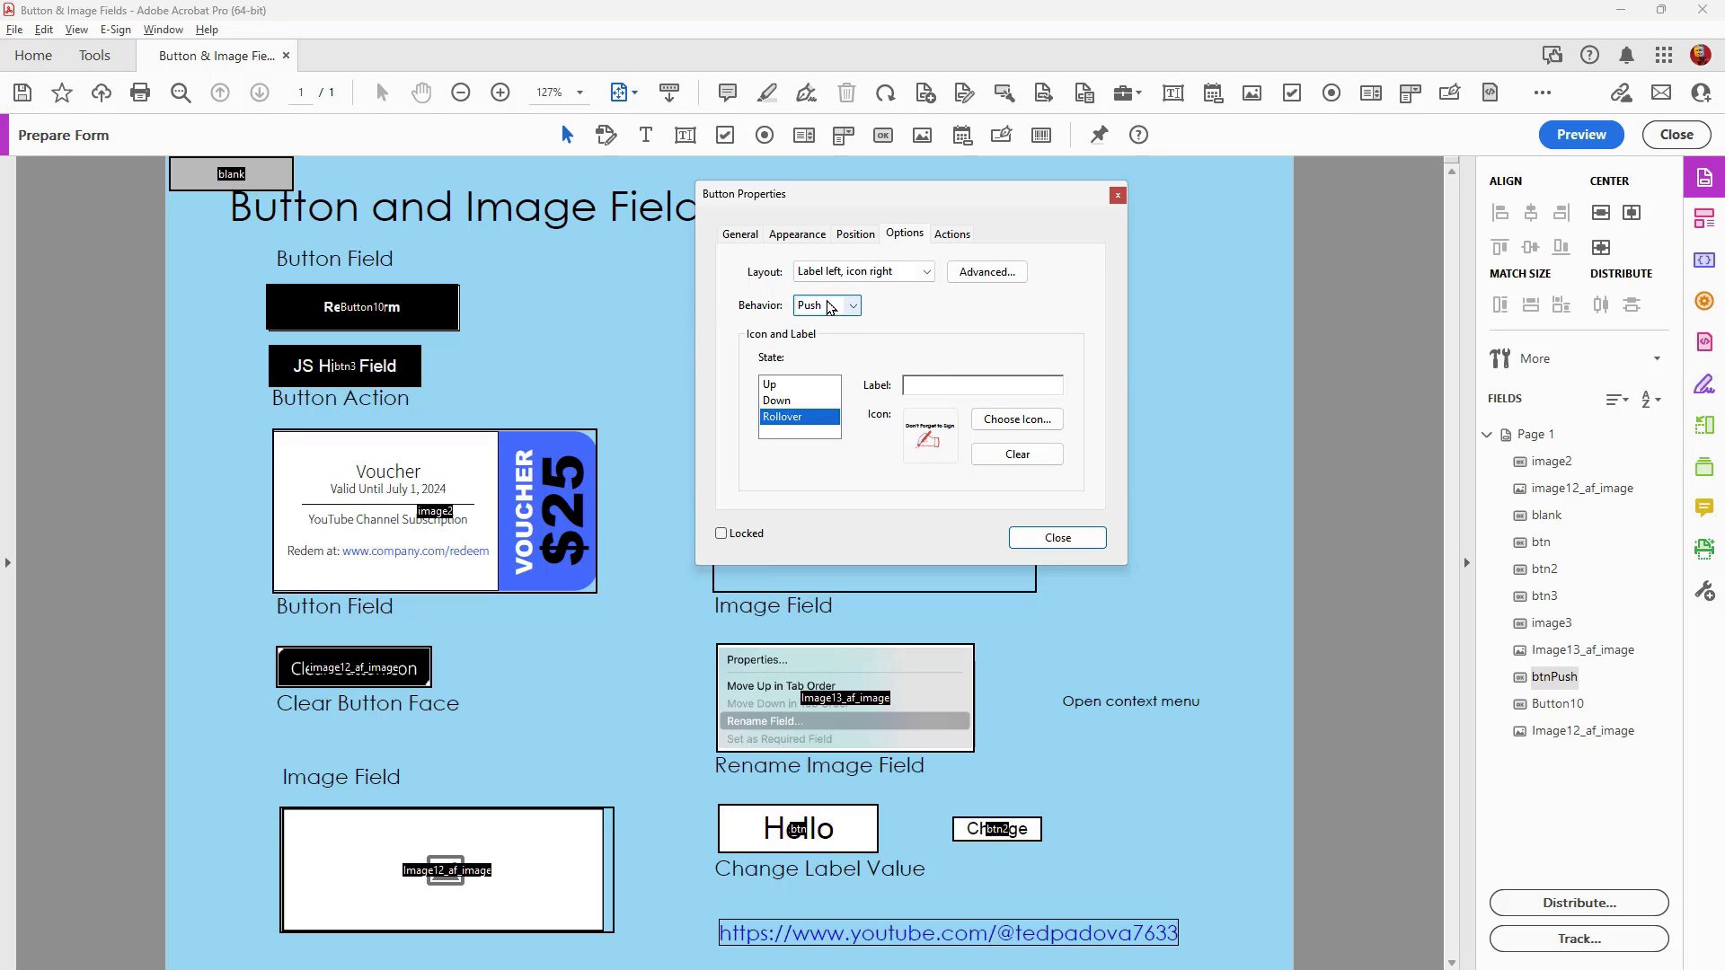
# Try the None, Outline and Invert behaviors on the btnPush button and close its properties
pyautogui.click(853, 307)
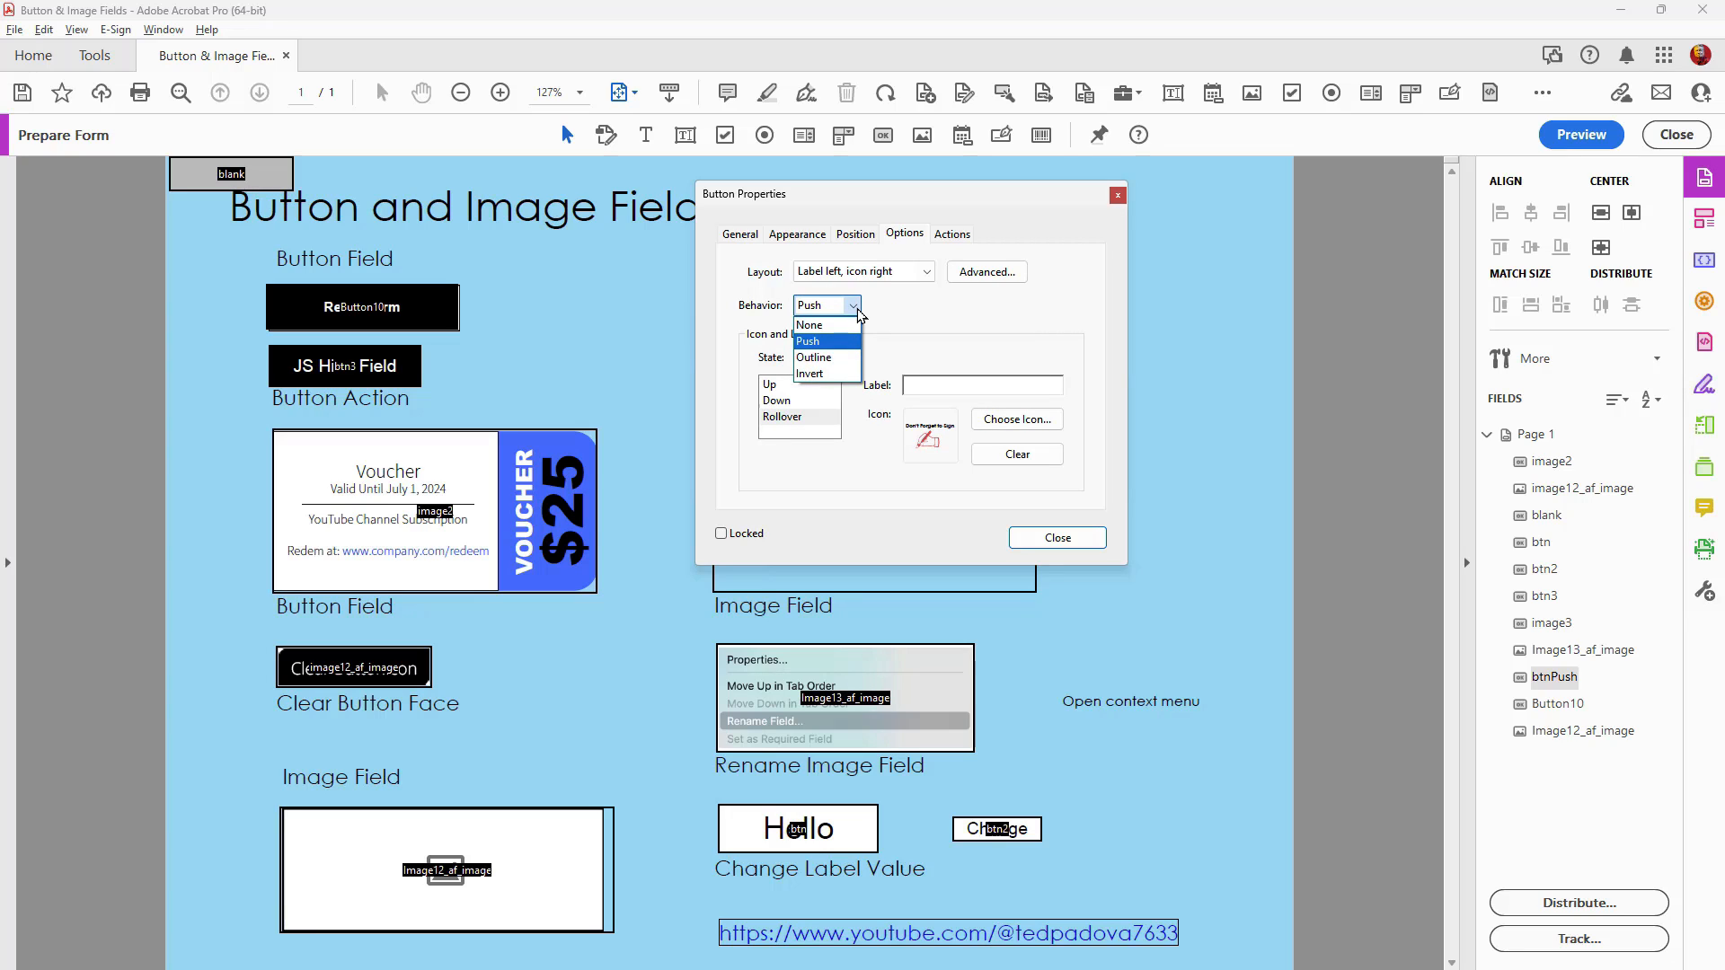
pyautogui.click(811, 325)
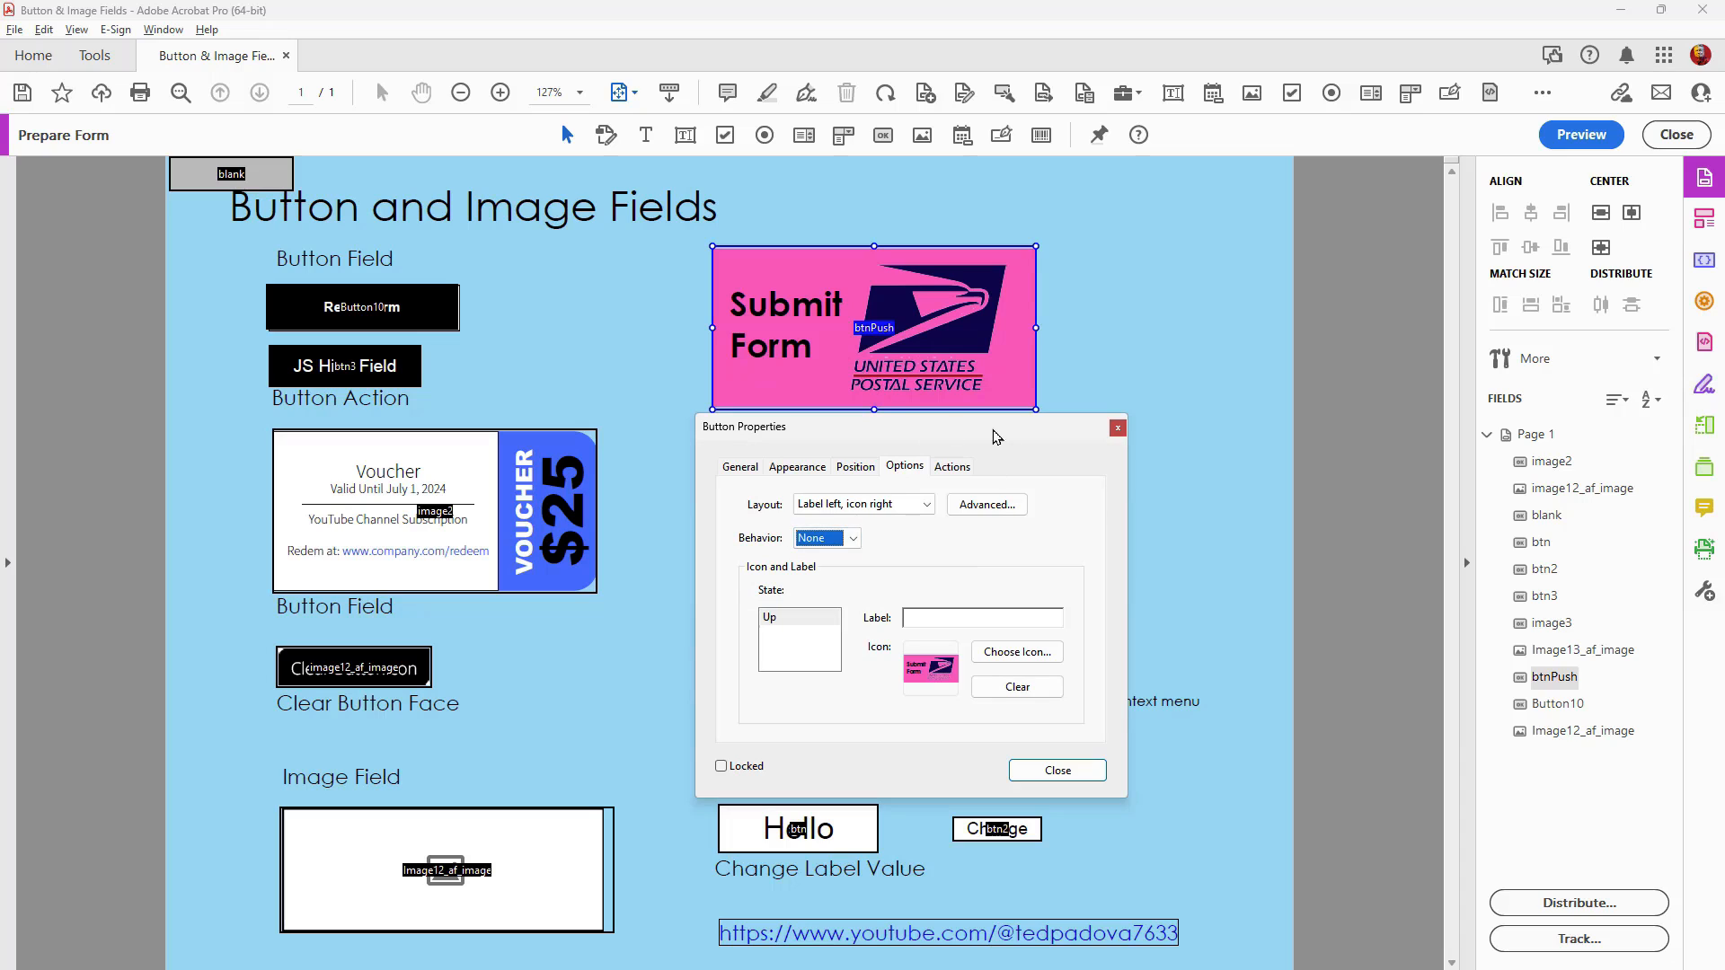
pyautogui.moveTo(876, 425); pyautogui.dragTo(1316, 323)
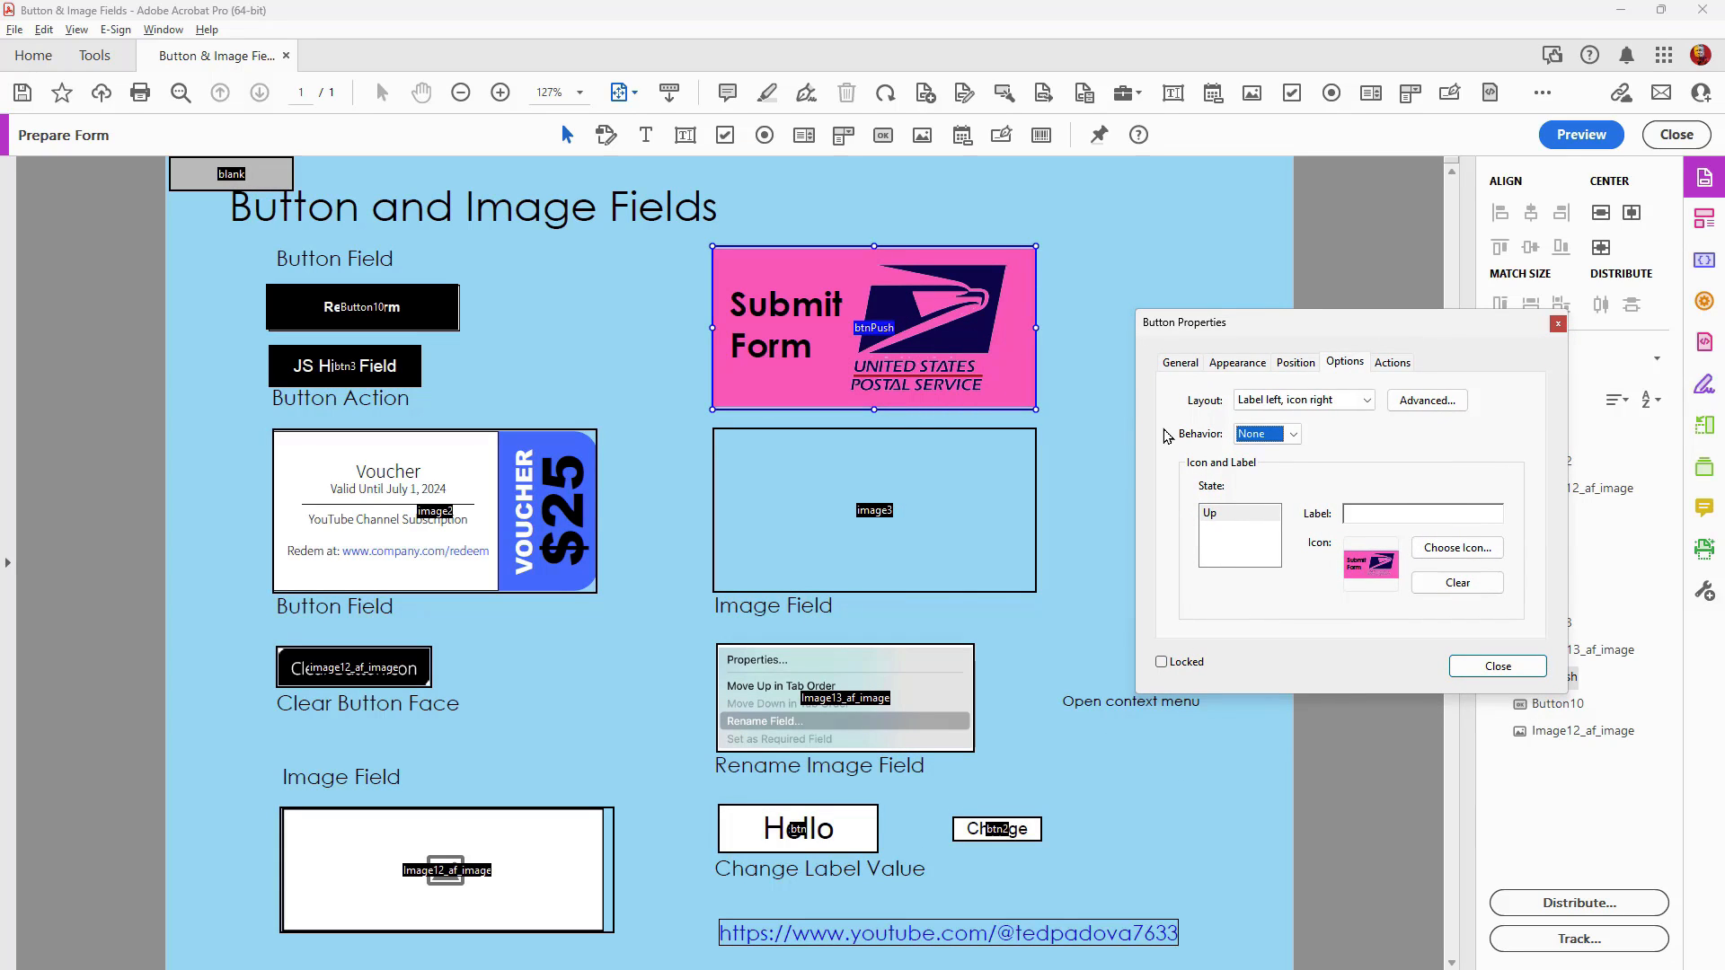
pyautogui.click(1269, 433)
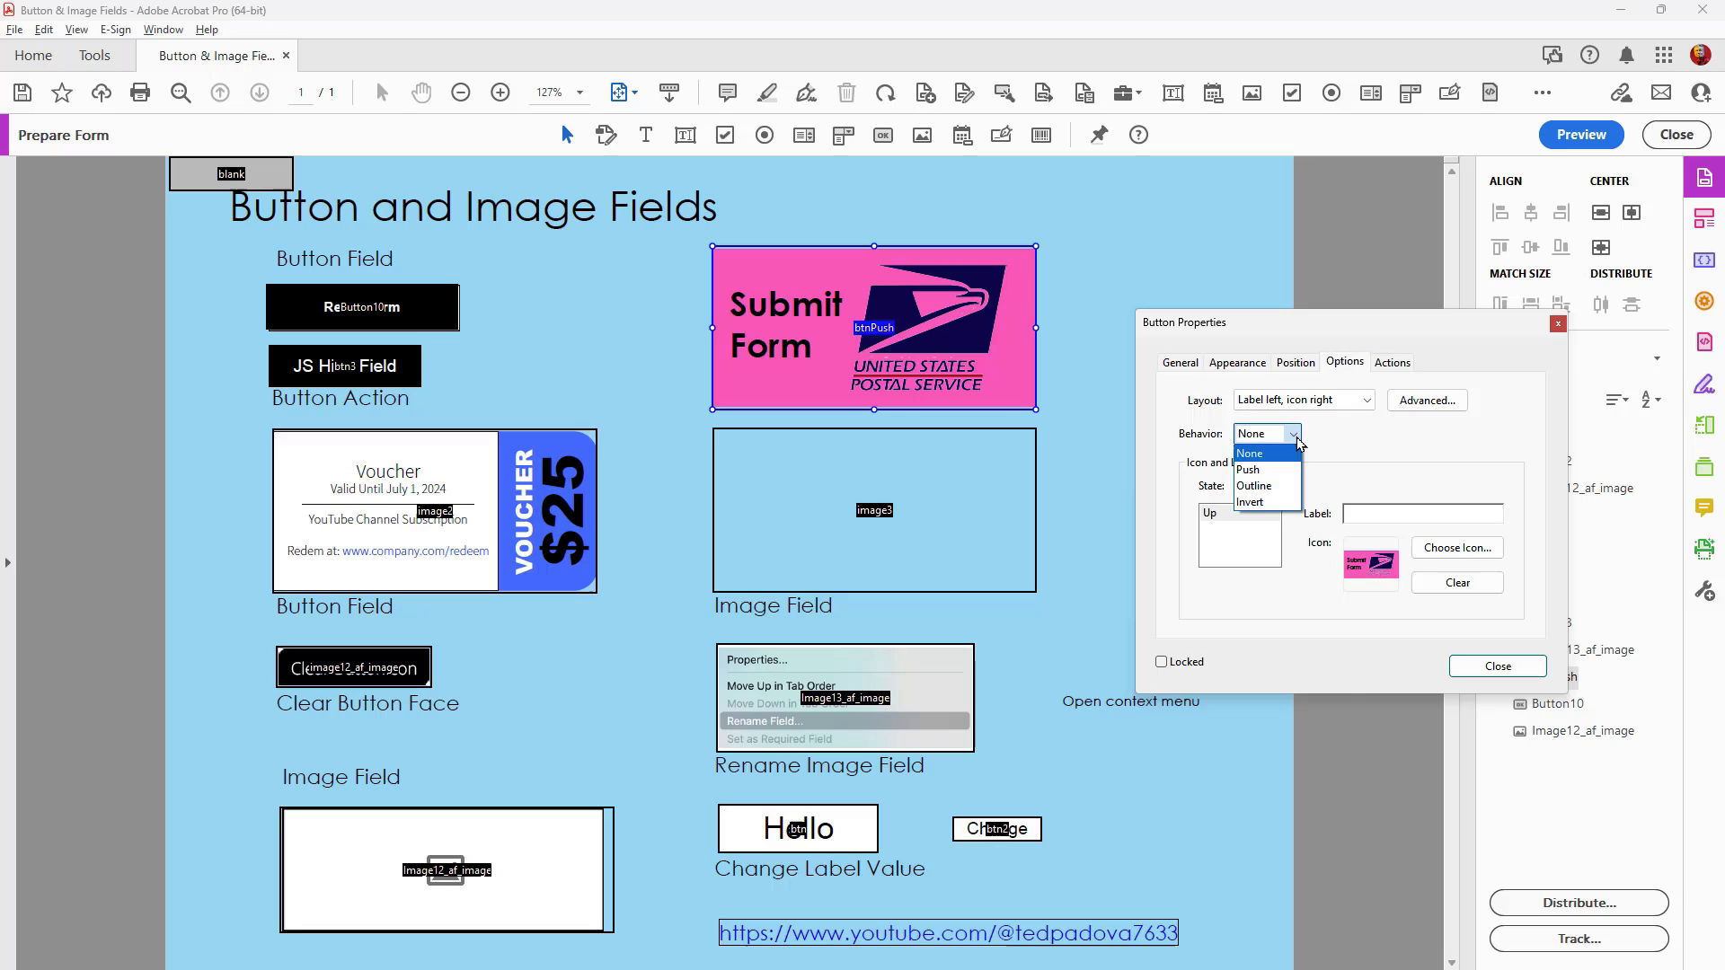
pyautogui.click(1284, 487)
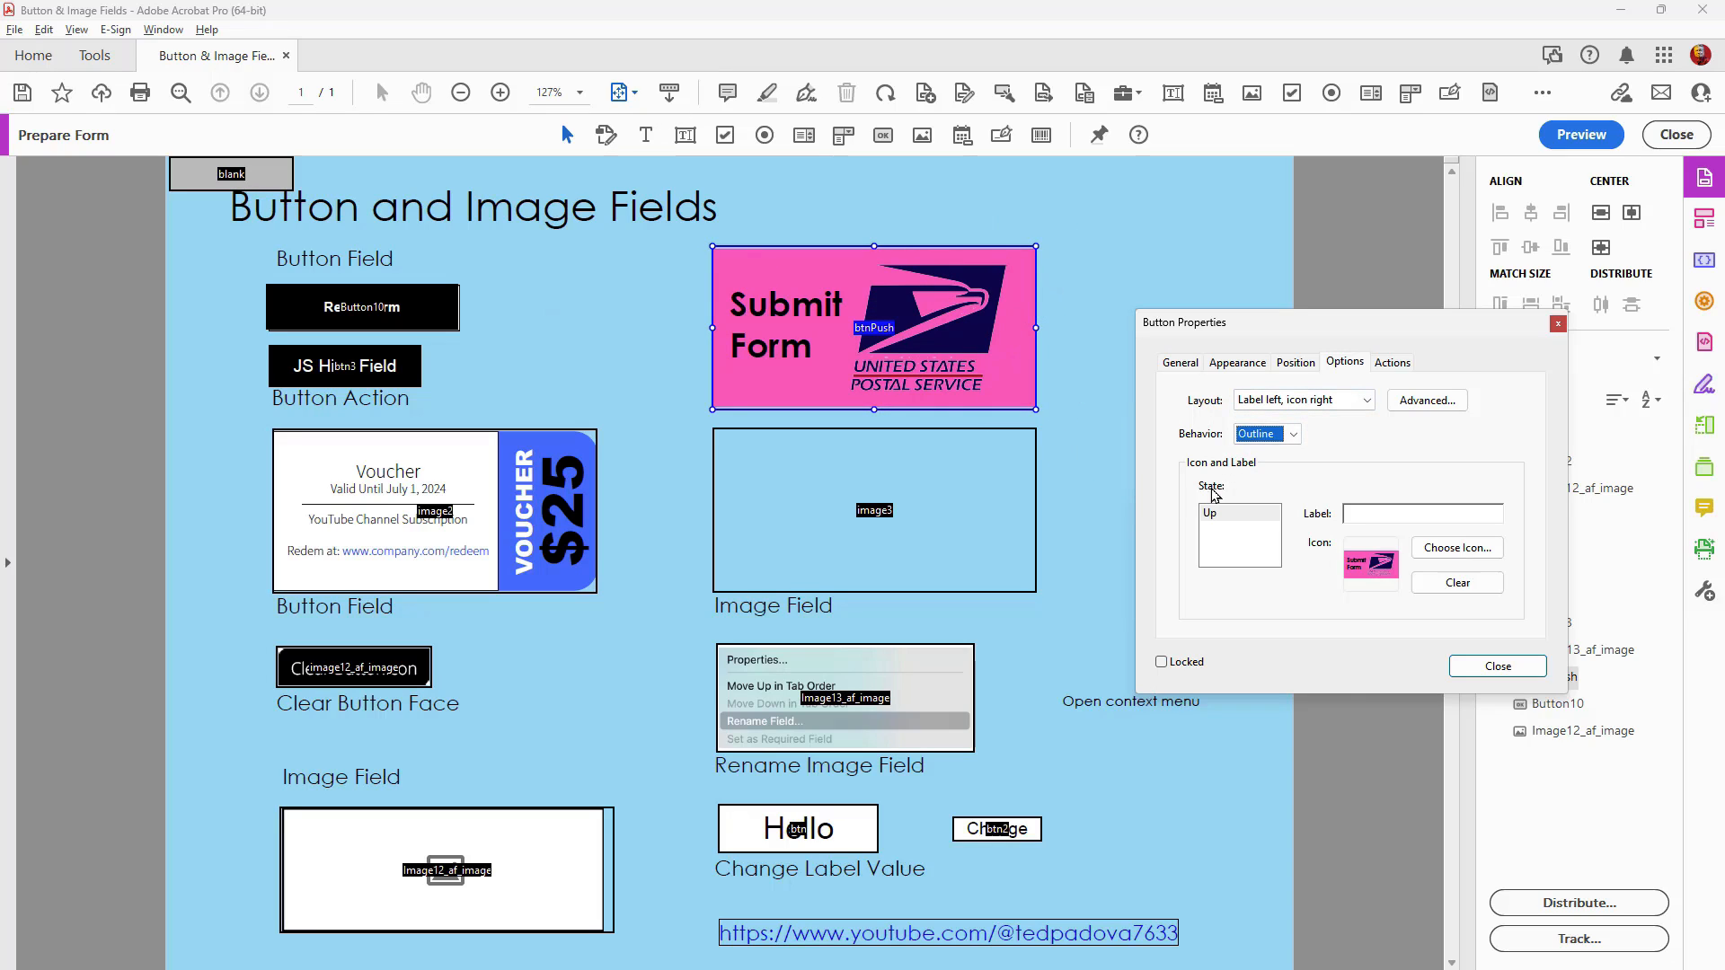
pyautogui.click(1292, 436)
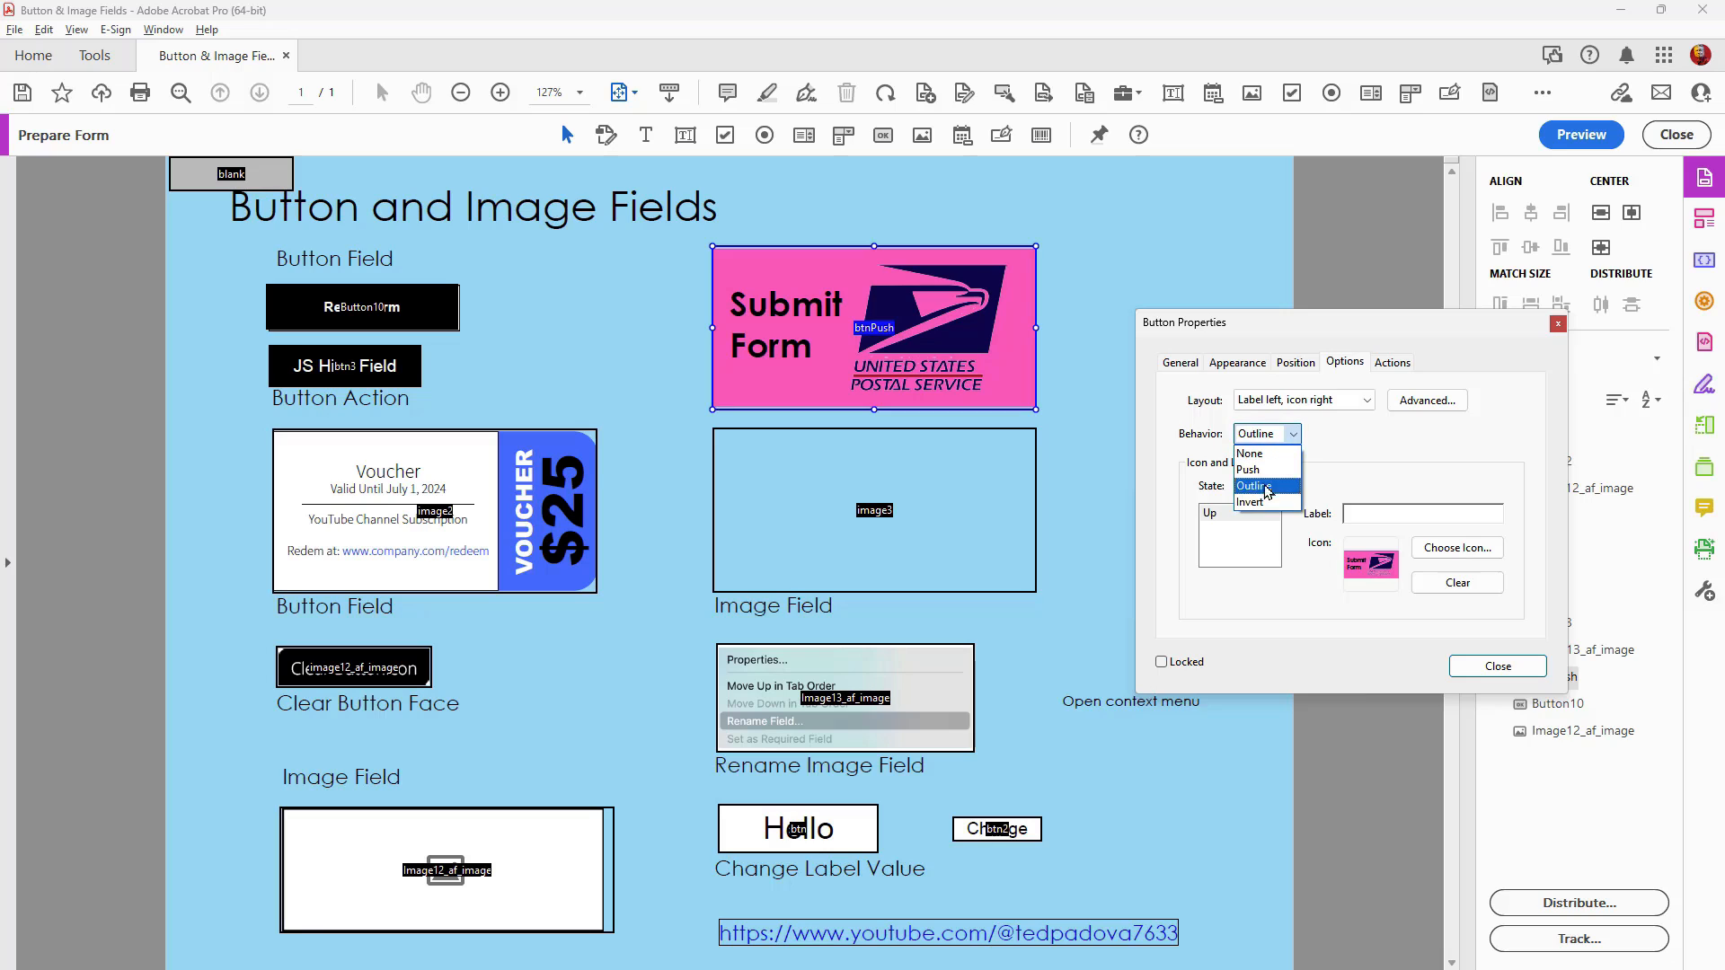
pyautogui.click(1253, 502)
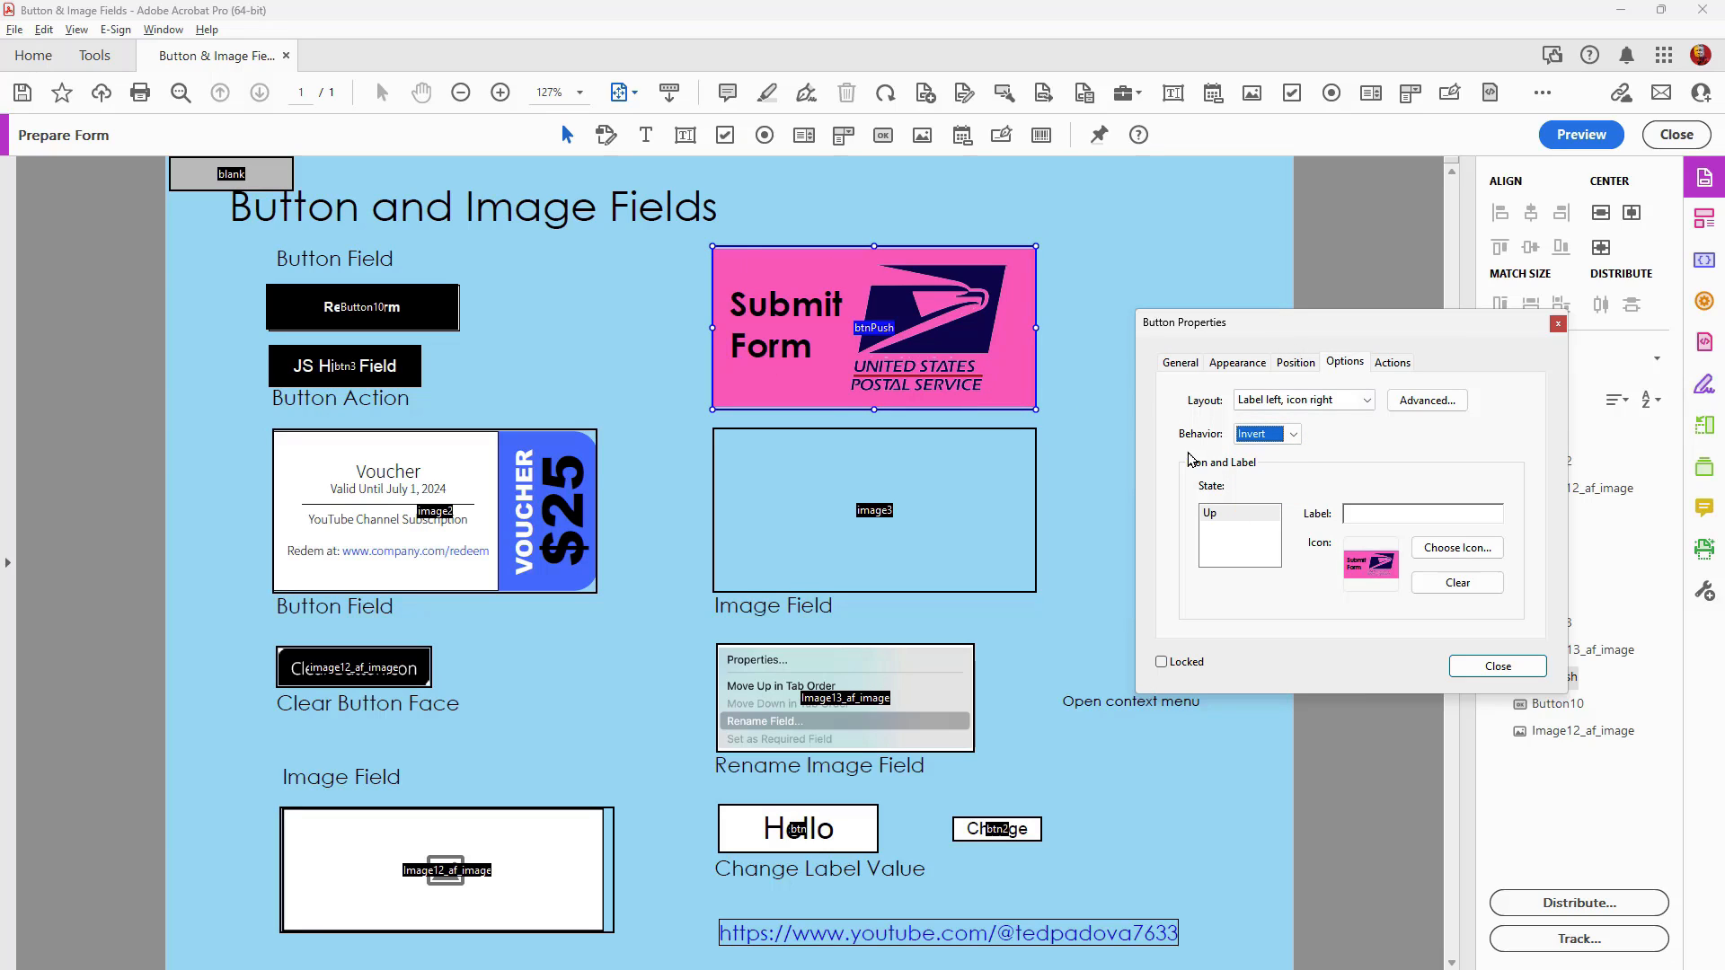
pyautogui.moveTo(1275, 320); pyautogui.dragTo(1193, 197)
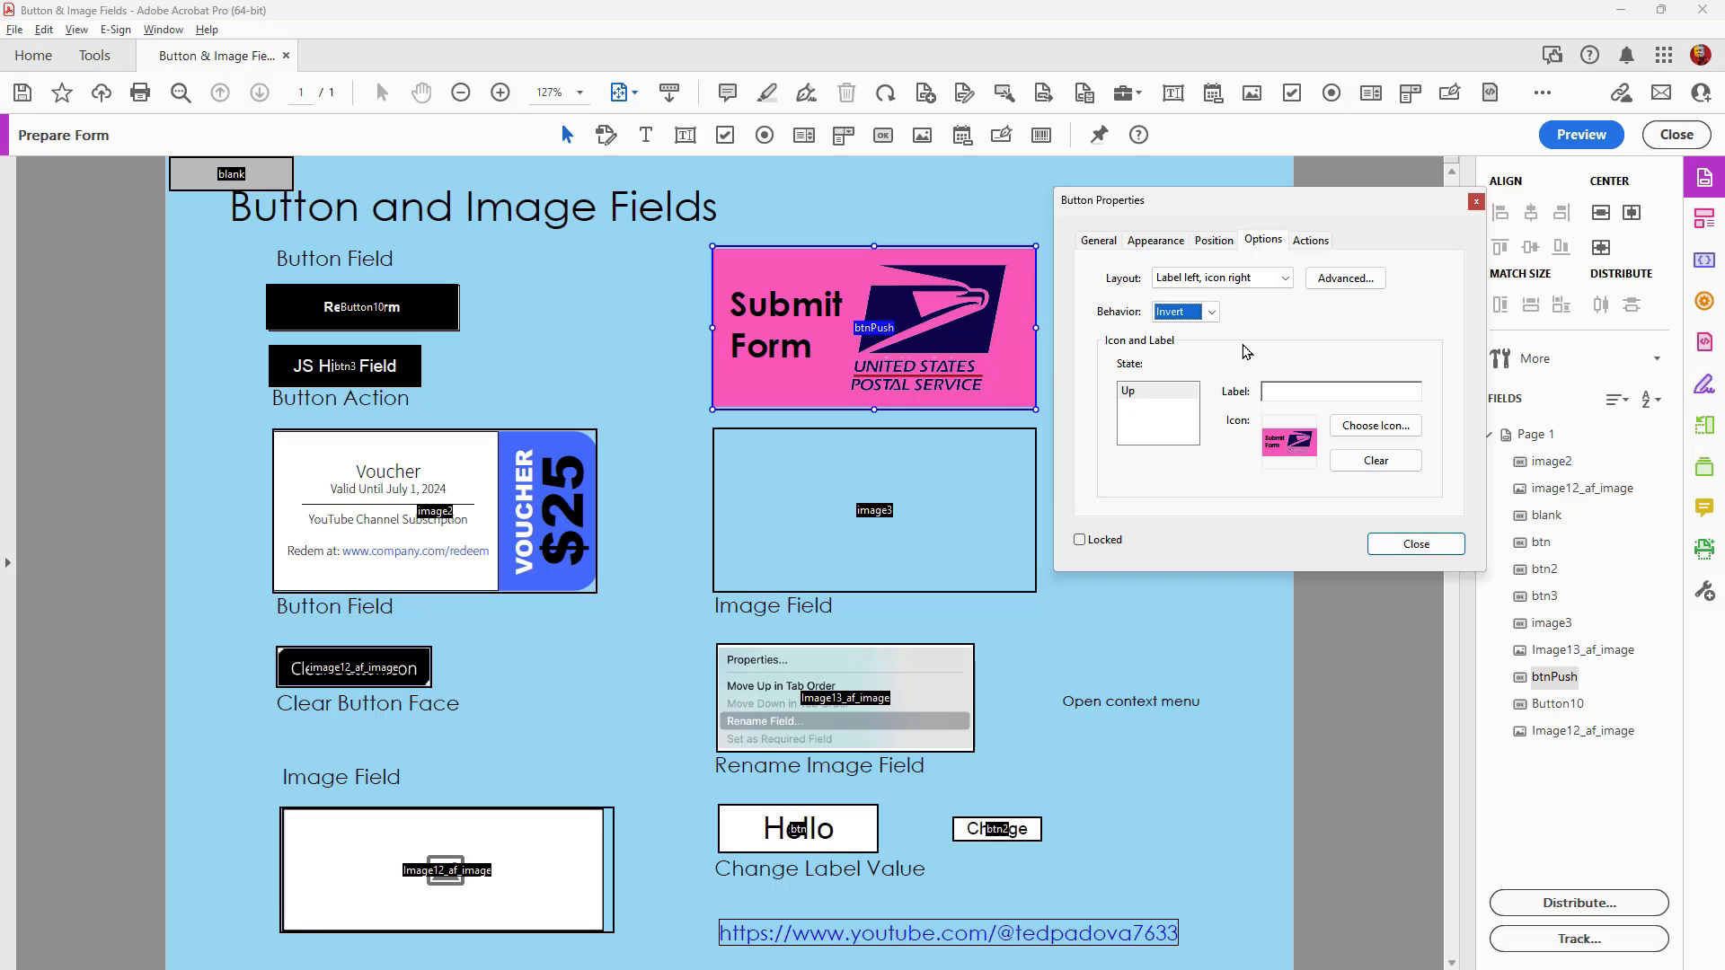
pyautogui.click(1393, 547)
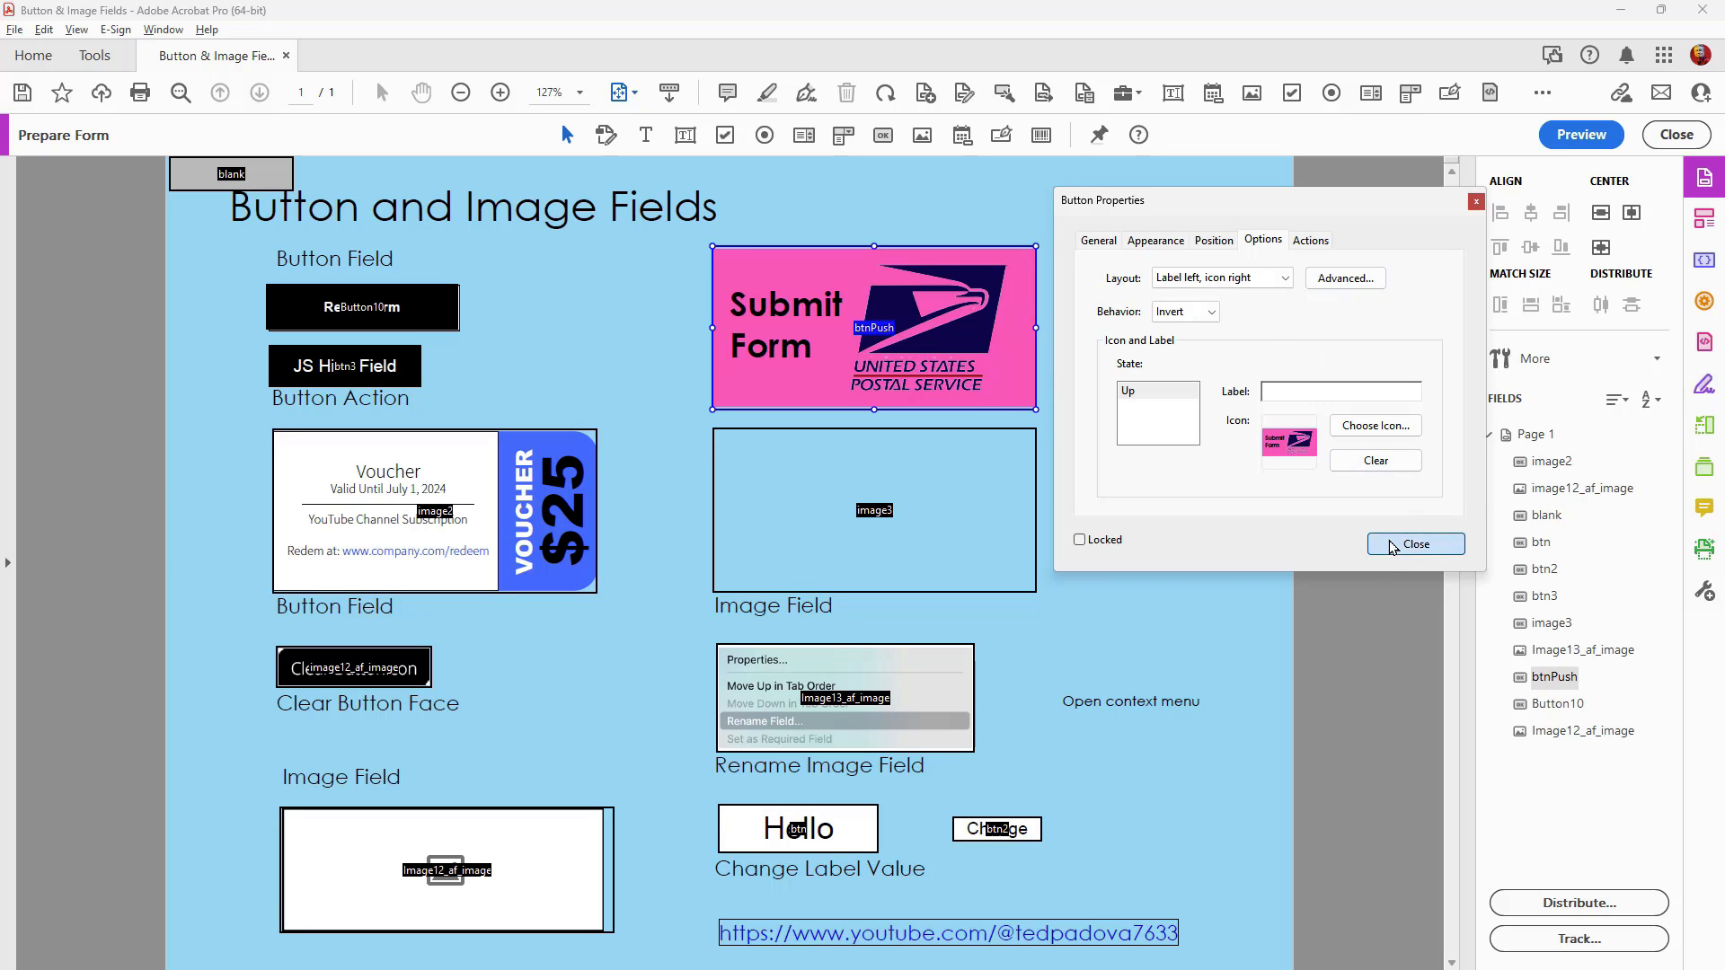
# Revert the form to the previously saved version of button&ImageFields.pdf
pyautogui.click(16, 30)
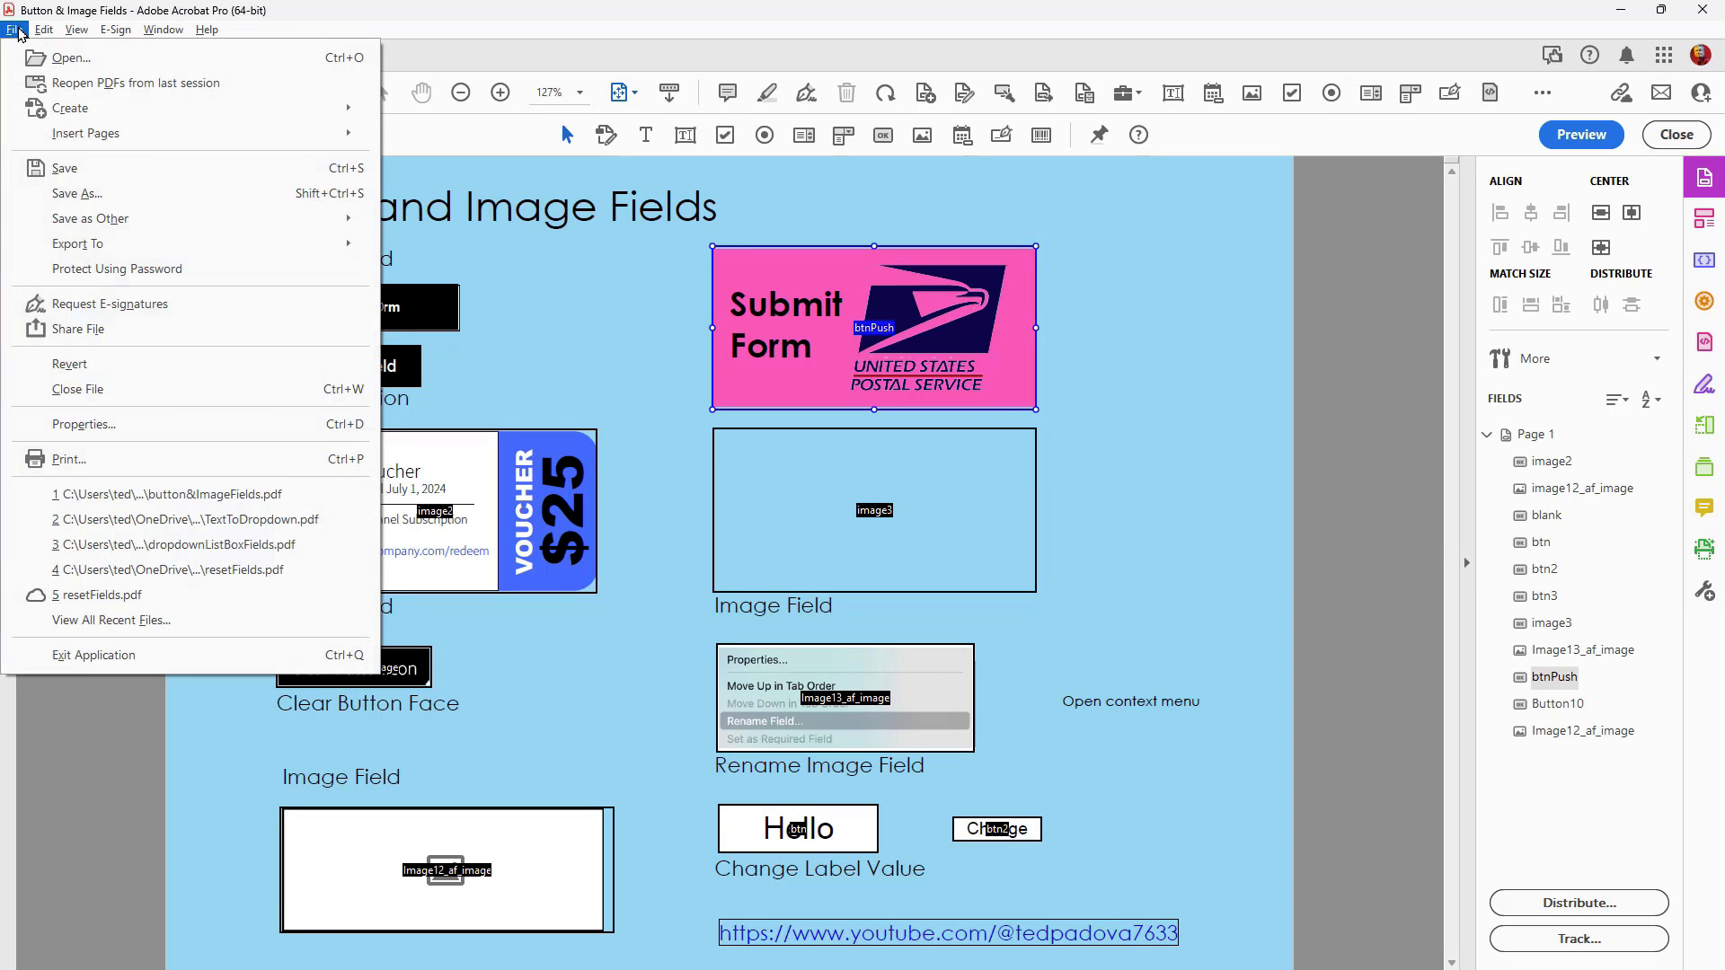
pyautogui.click(115, 365)
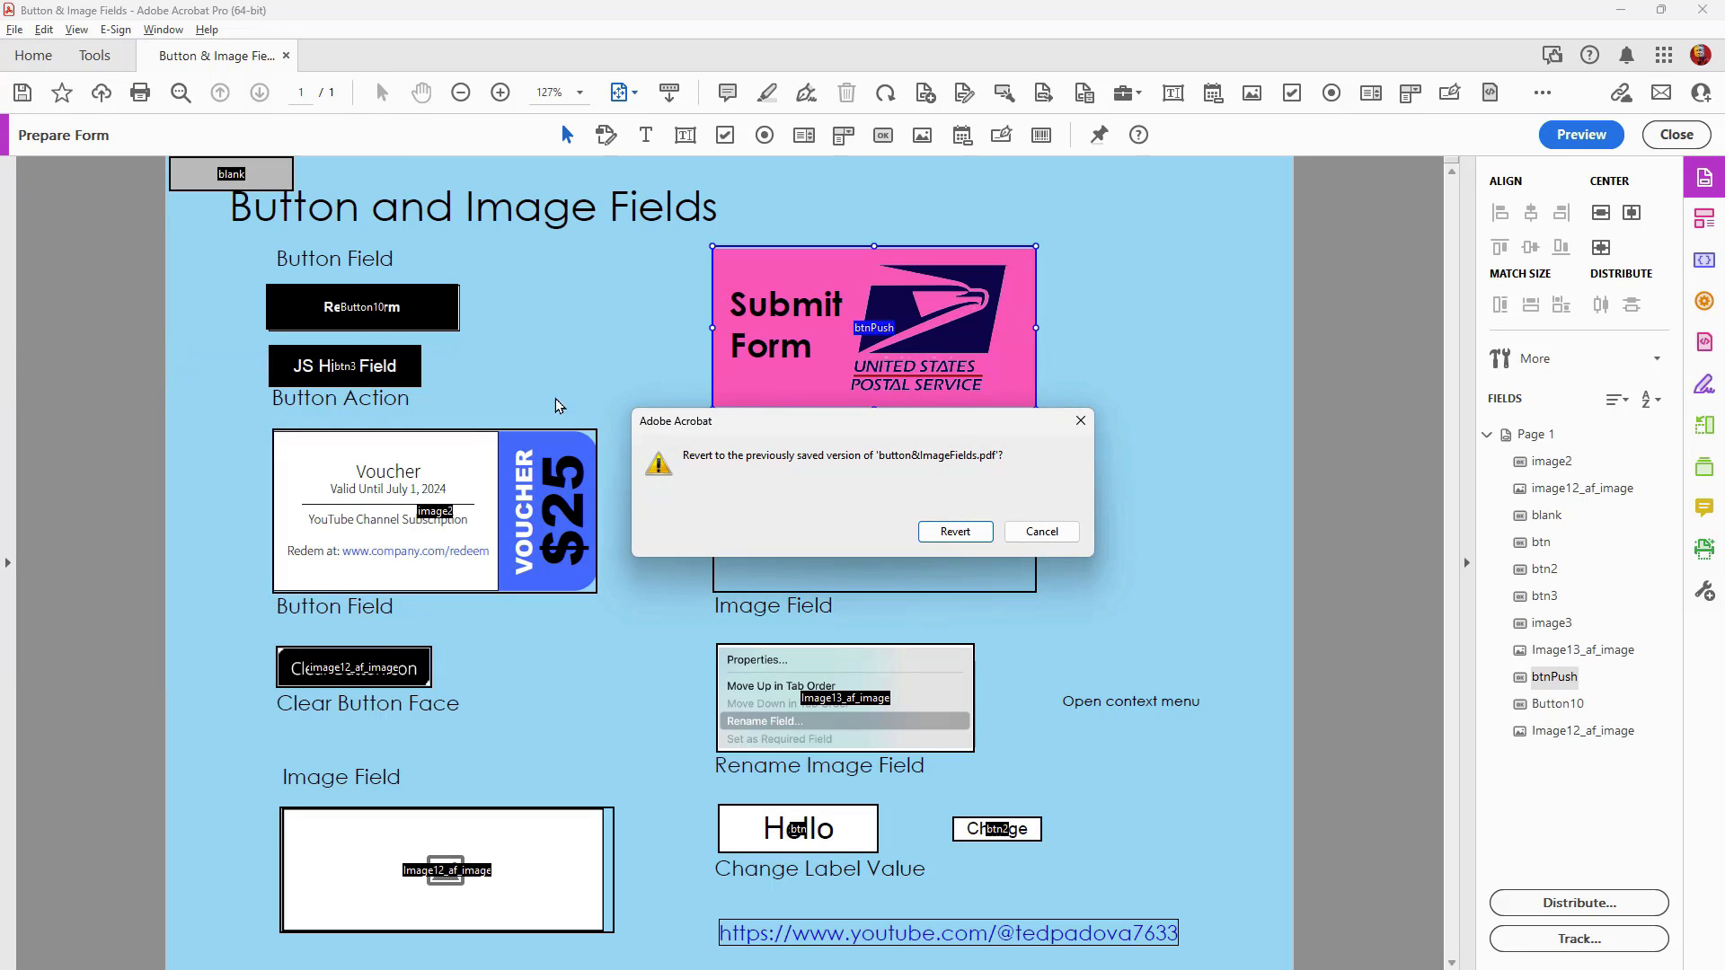
pyautogui.click(956, 536)
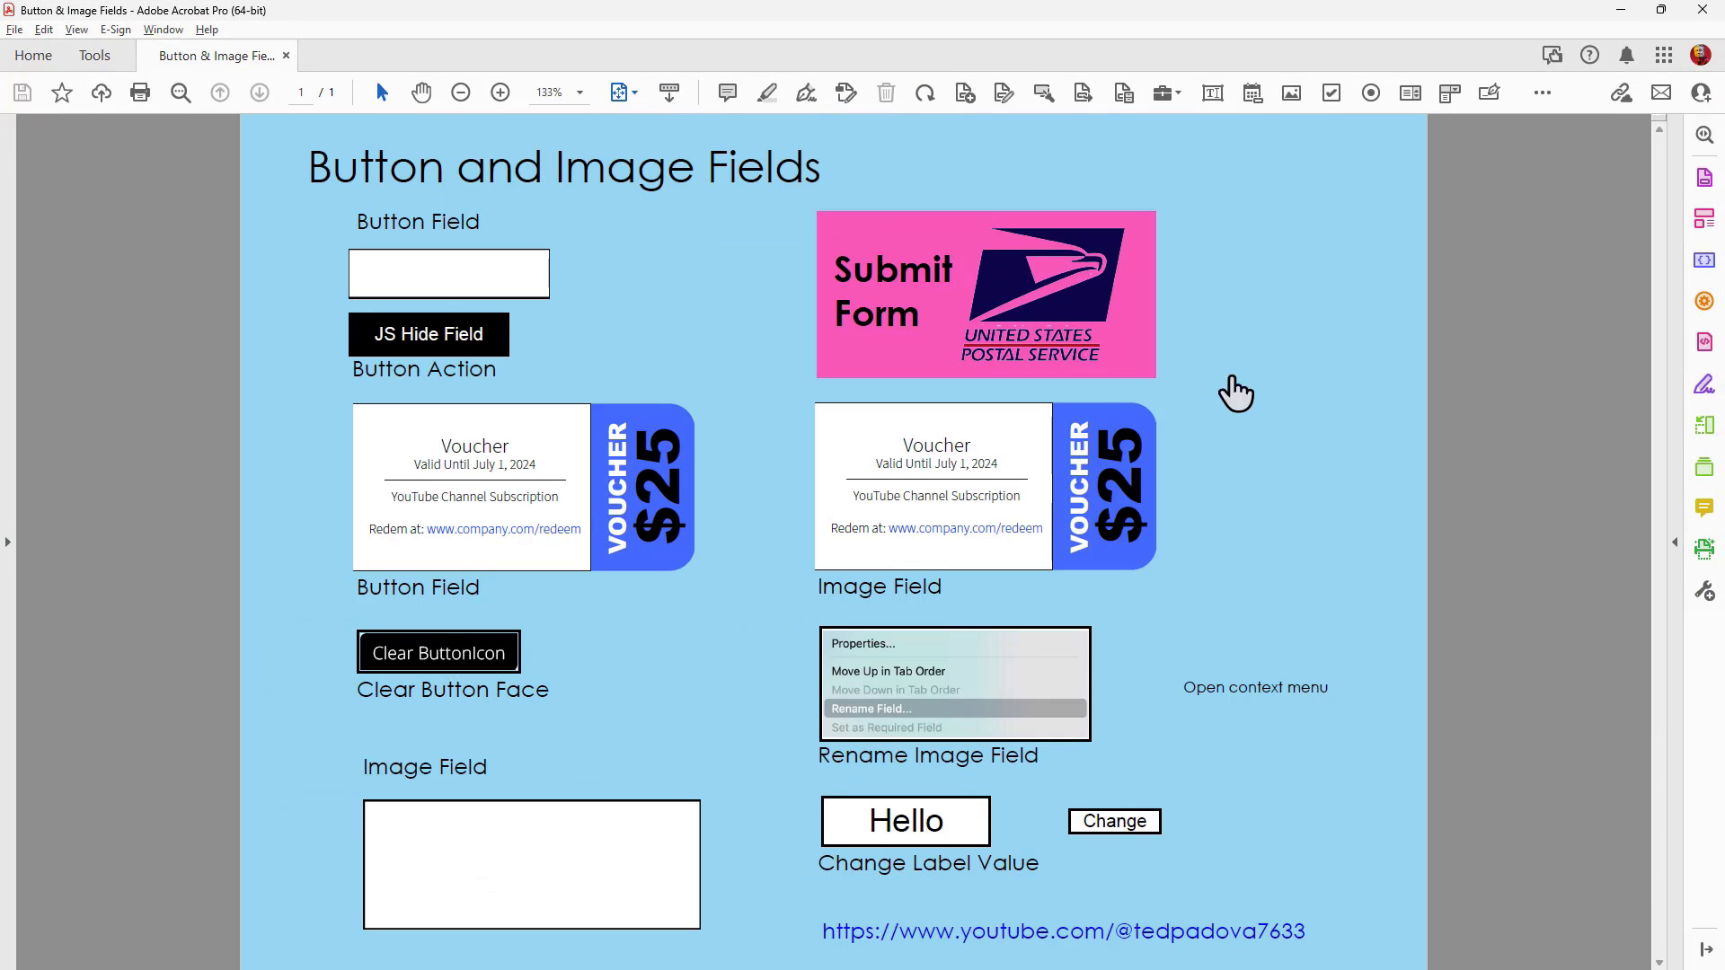
# Return to form editing and open the advanced icon placement settings of the image3_af_image voucher field
pyautogui.click(1704, 180)
pyautogui.click(956, 521)
pyautogui.doubleClick(956, 522)
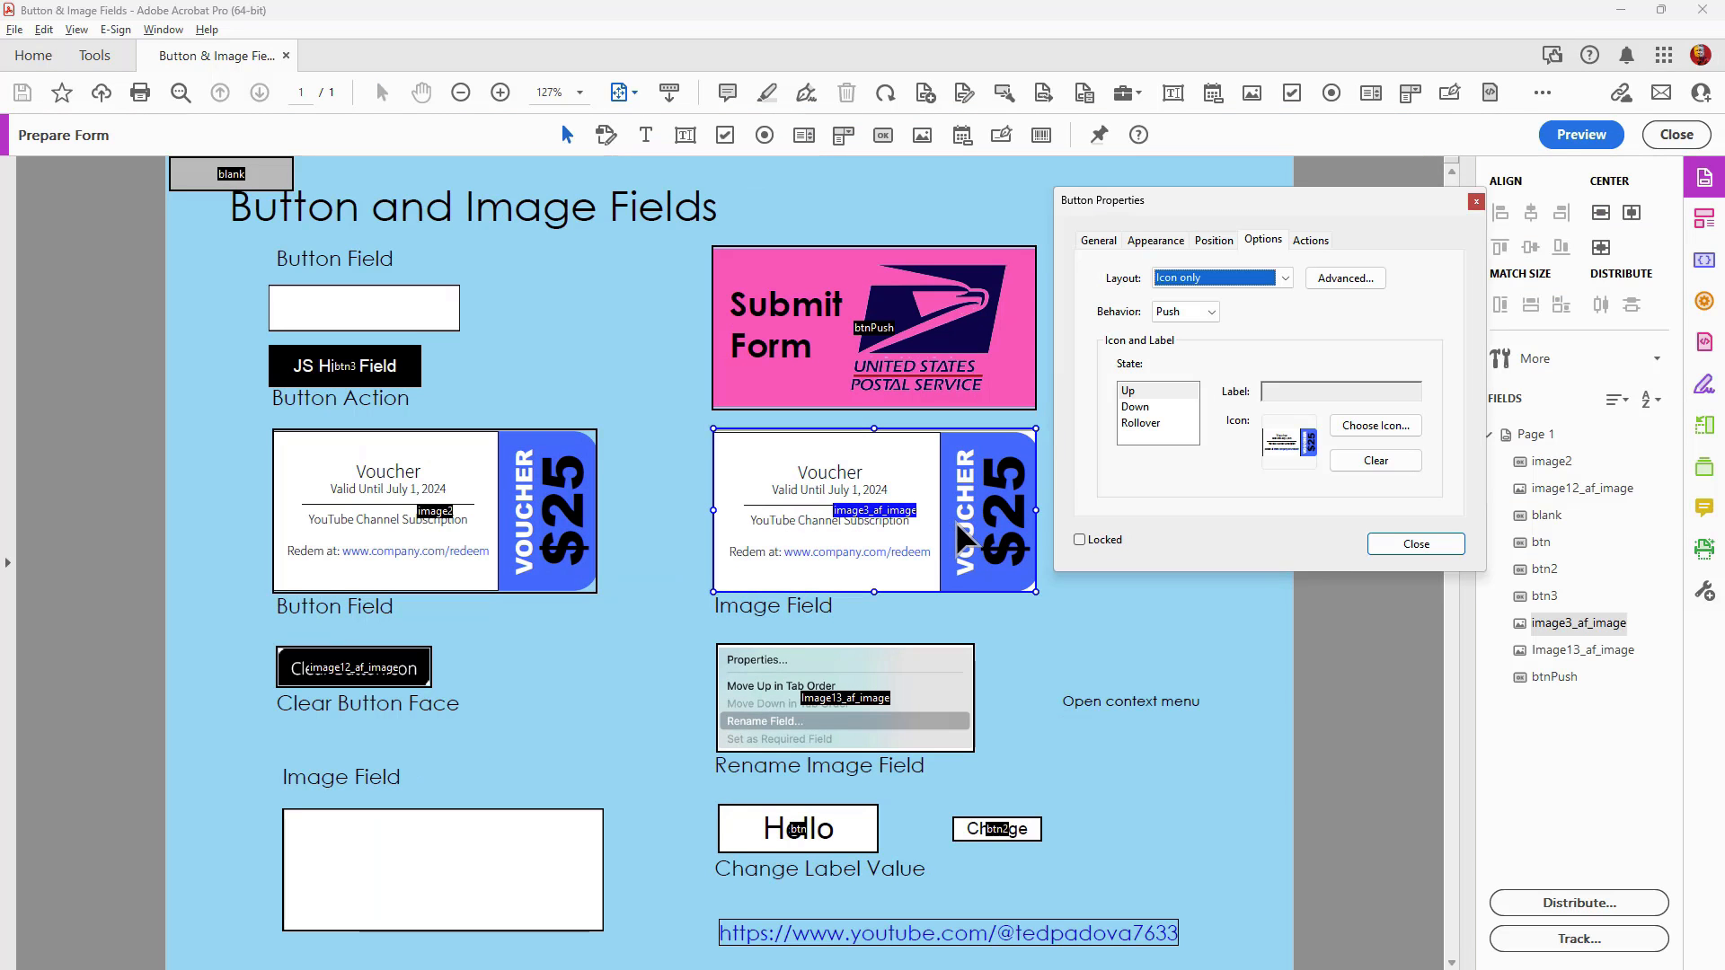
pyautogui.click(1338, 280)
pyautogui.moveTo(851, 283); pyautogui.dragTo(1325, 235)
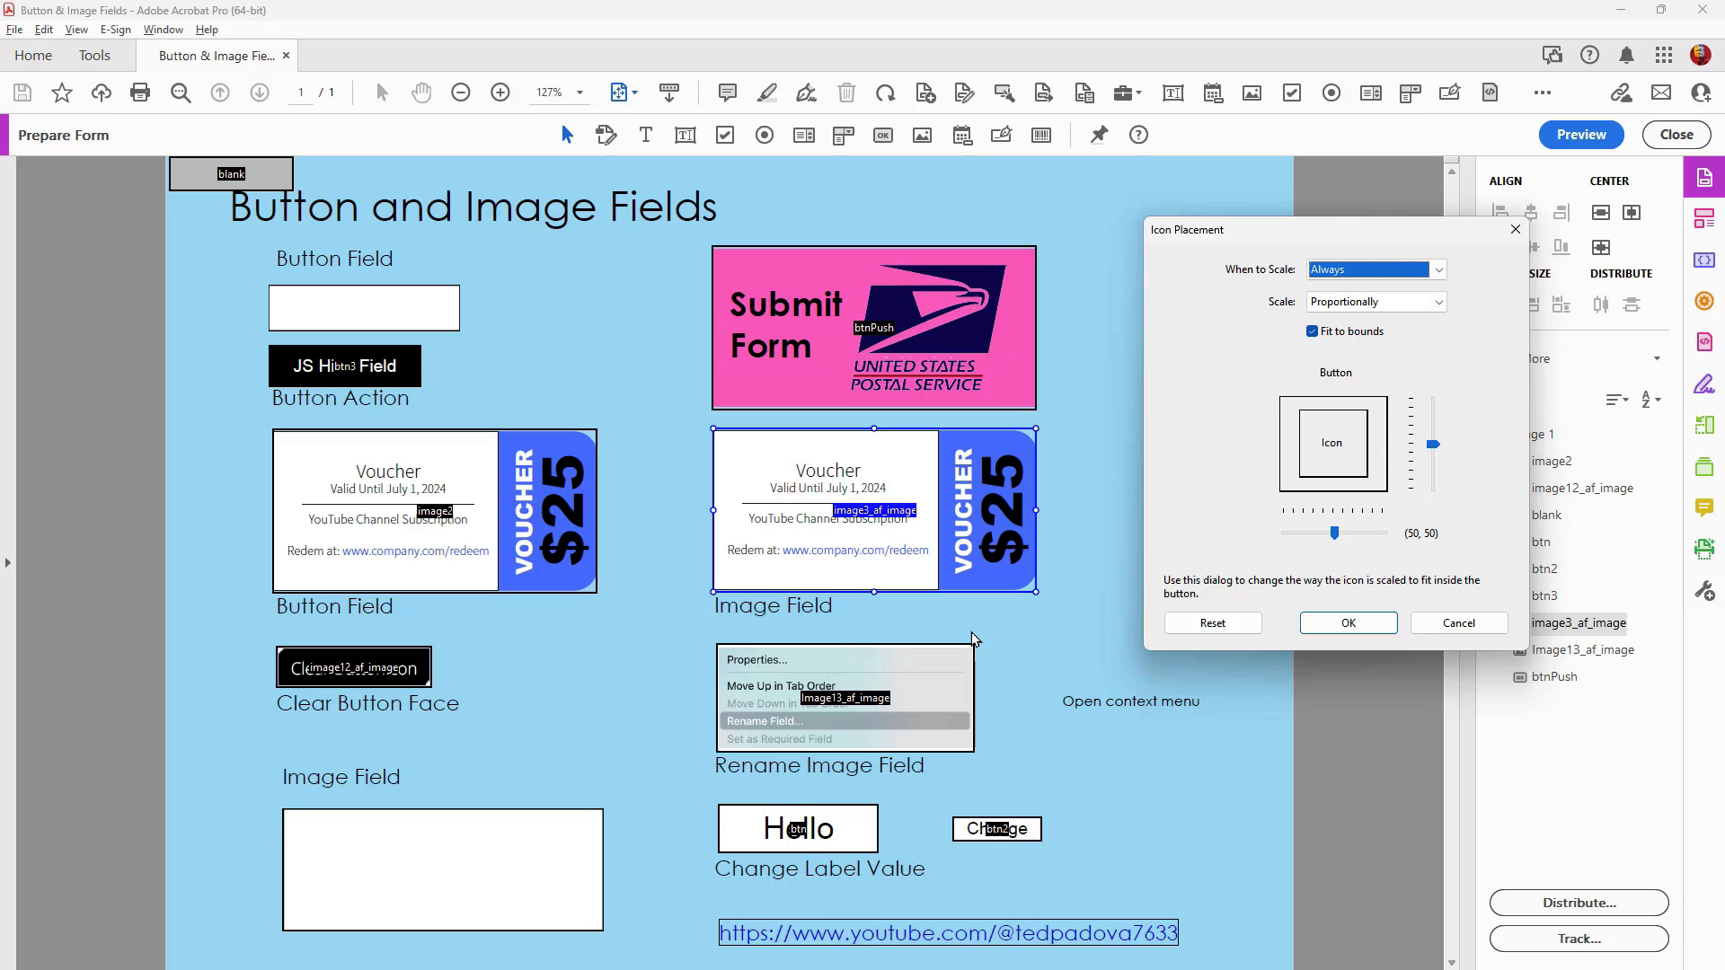
# Switch to Photoshop Elements, compare the voucher artwork in btnImage.pdf and btnCrop.pdf, and return to Acrobat
pyautogui.hotkey('alt', 'Tab')
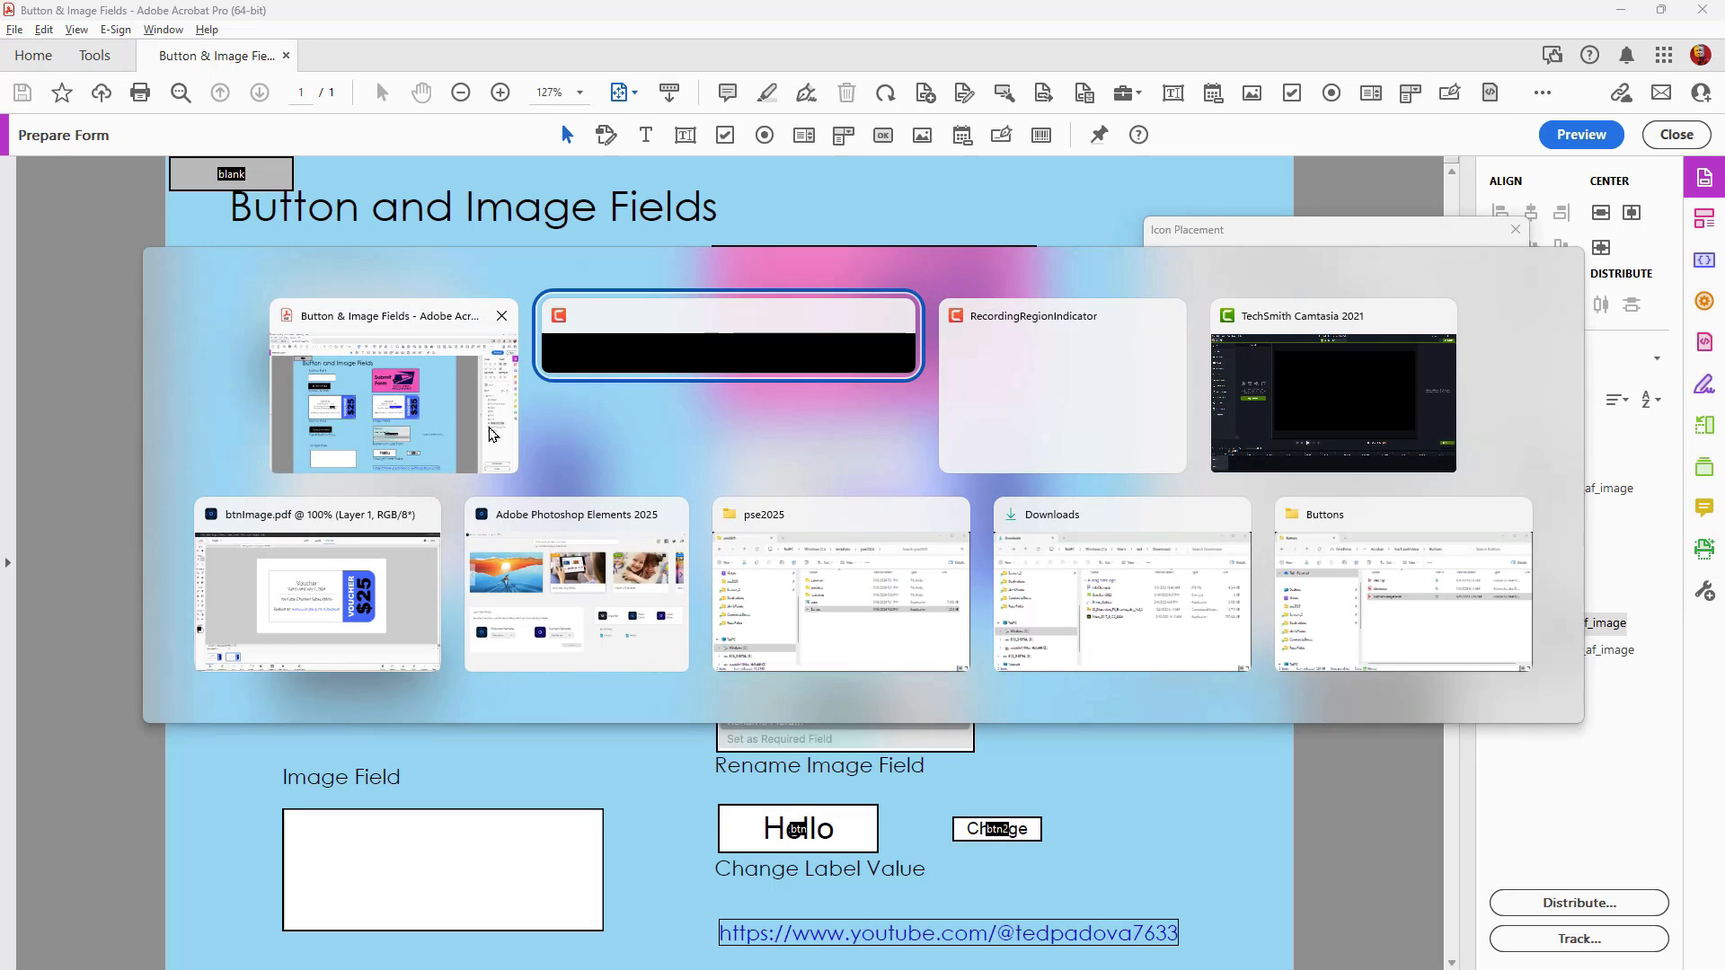
pyautogui.click(336, 618)
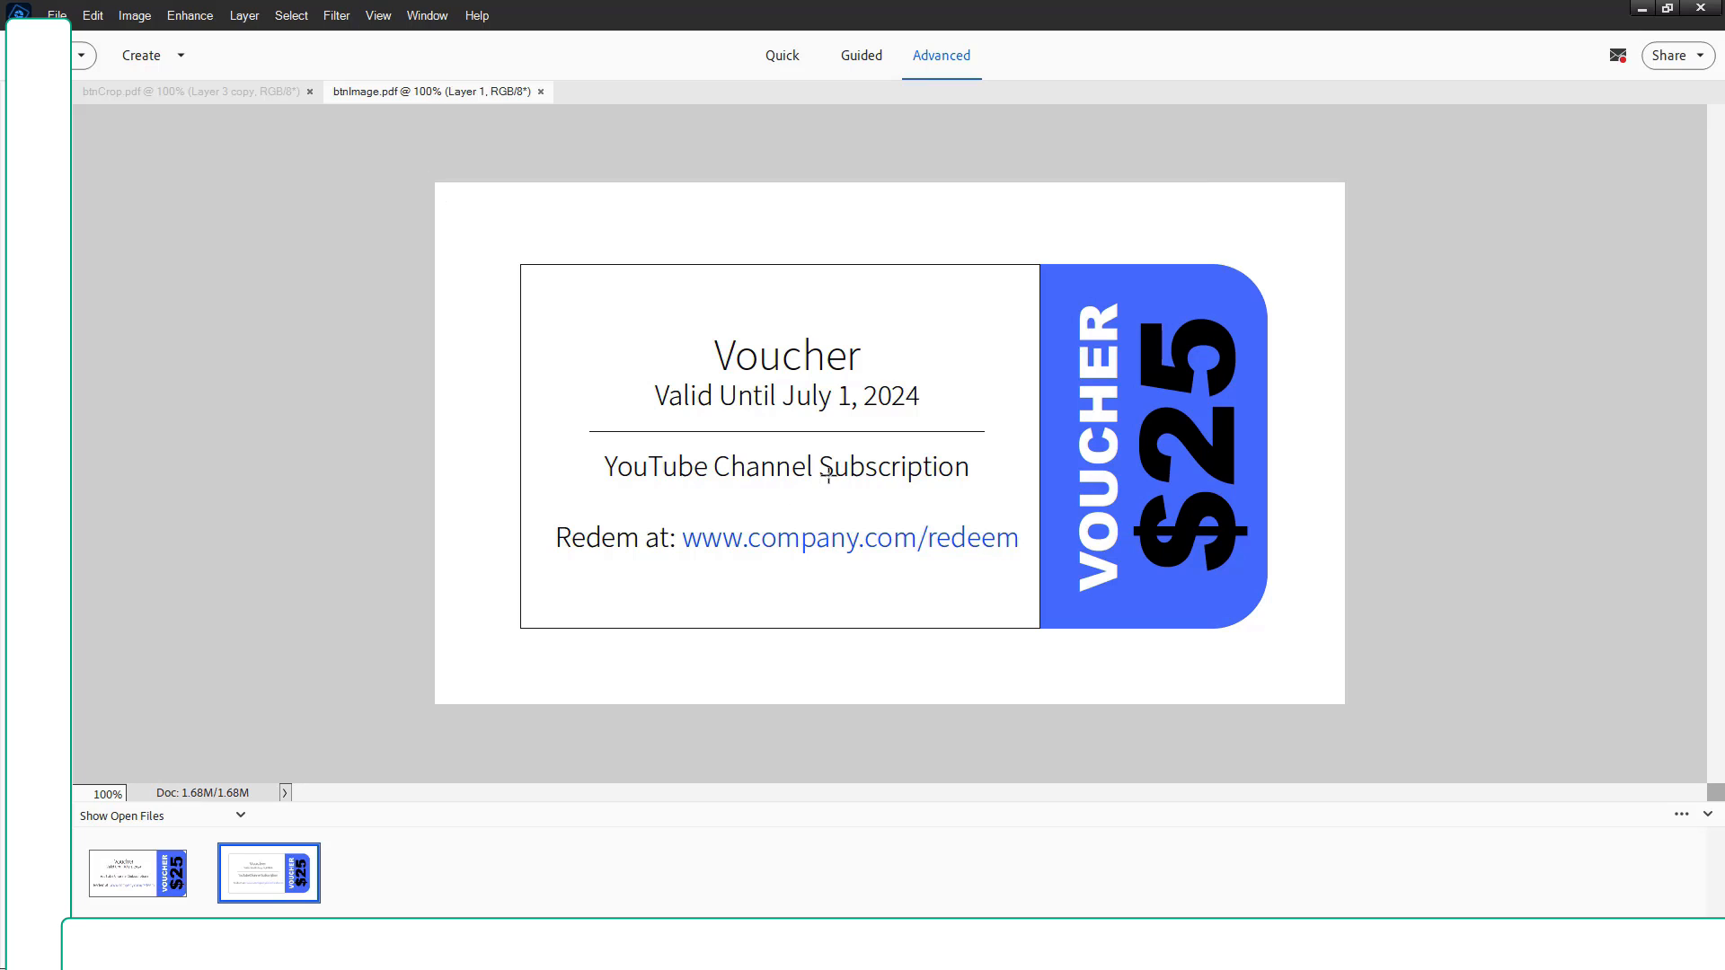
pyautogui.click(157, 883)
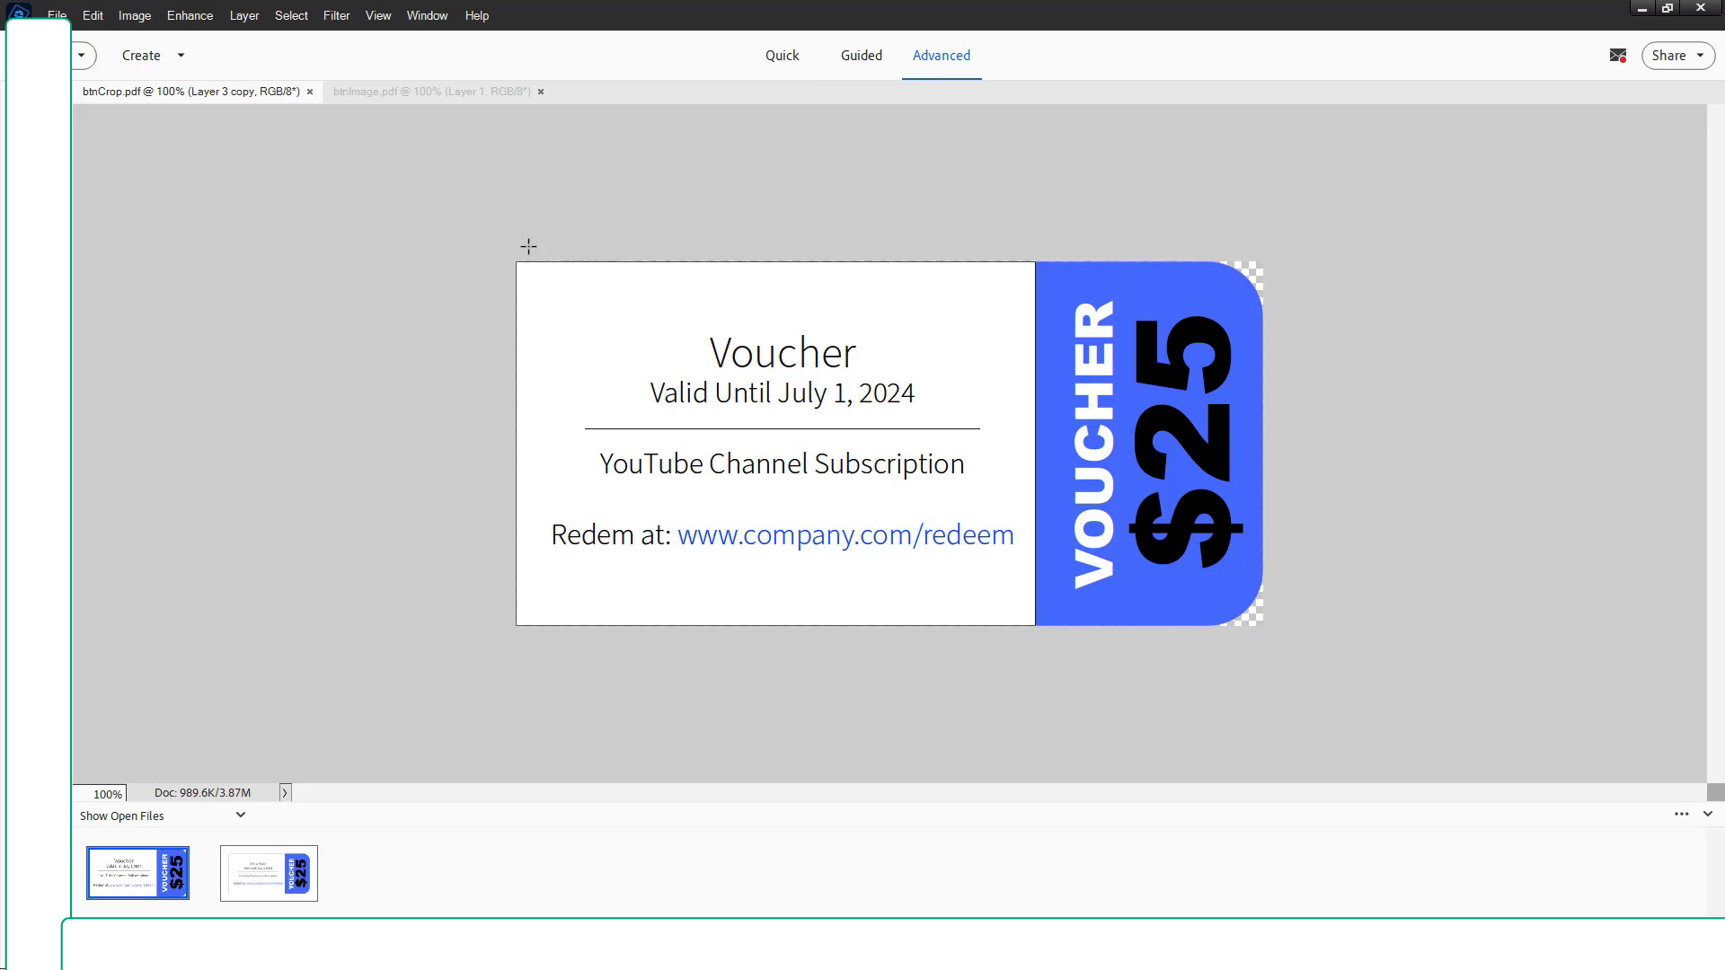
pyautogui.hotkey('alt', 'Tab')
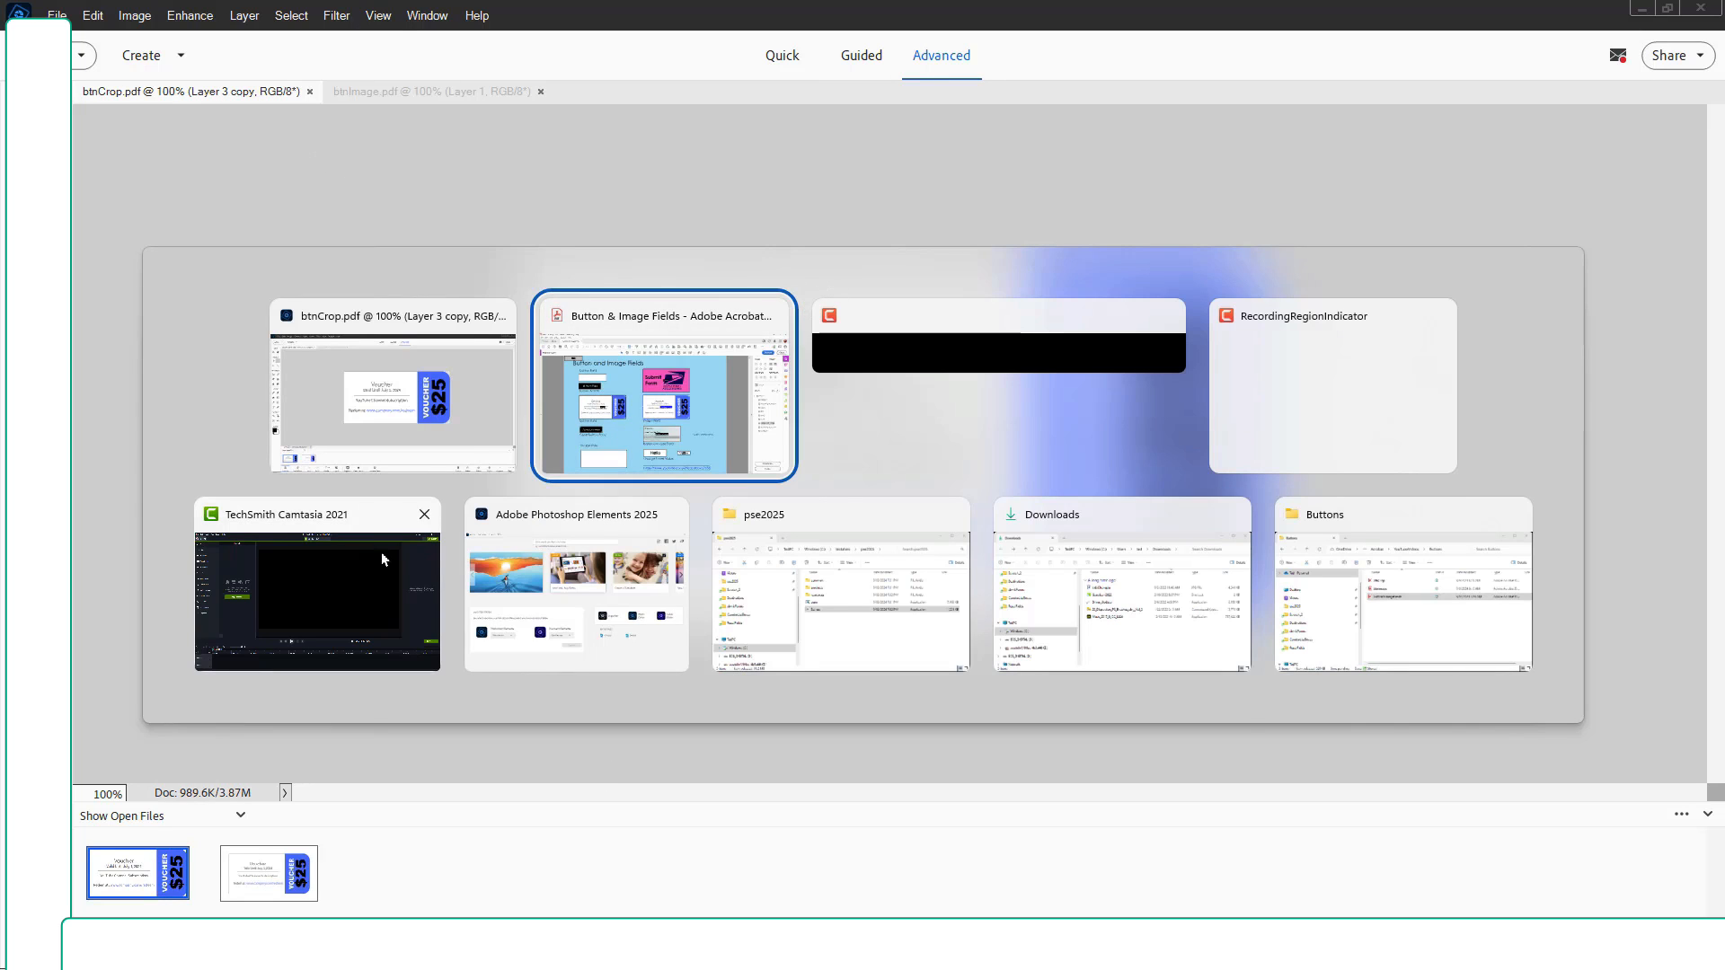
pyautogui.click(465, 385)
pyautogui.hotkey('alt', 'Tab')
pyautogui.click(713, 407)
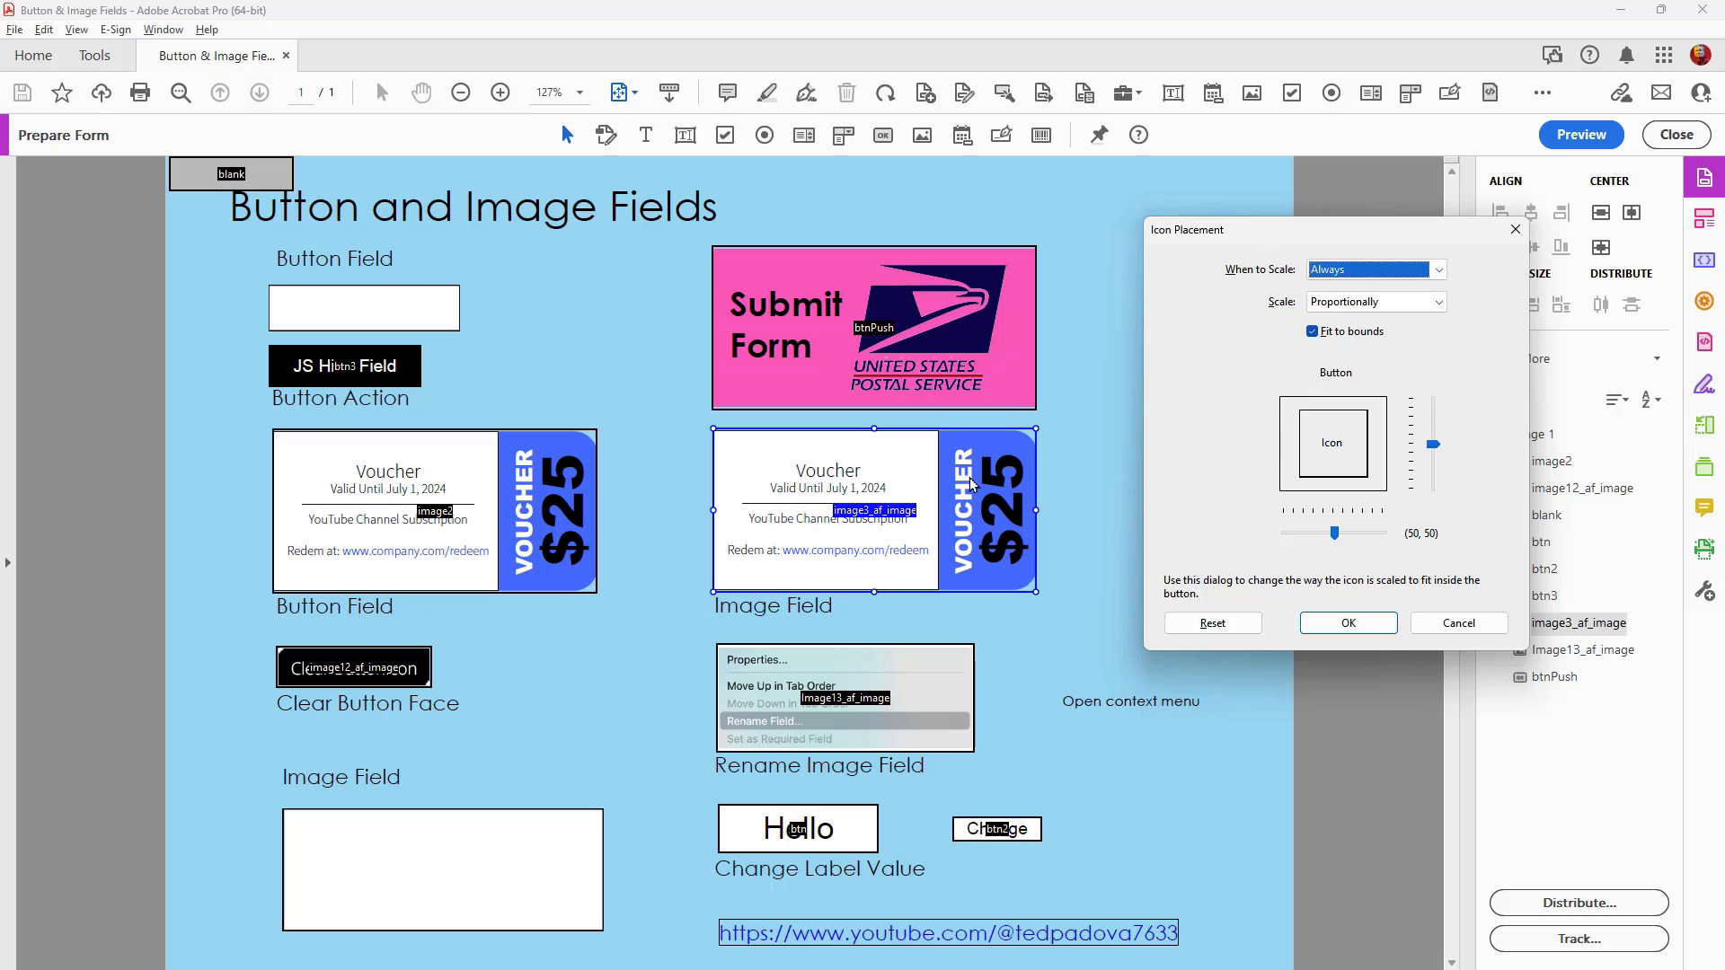
# Close the image3_af_image settings, load the uncropped voucher with white margins into the field in preview, and return to form editing
pyautogui.click(1349, 623)
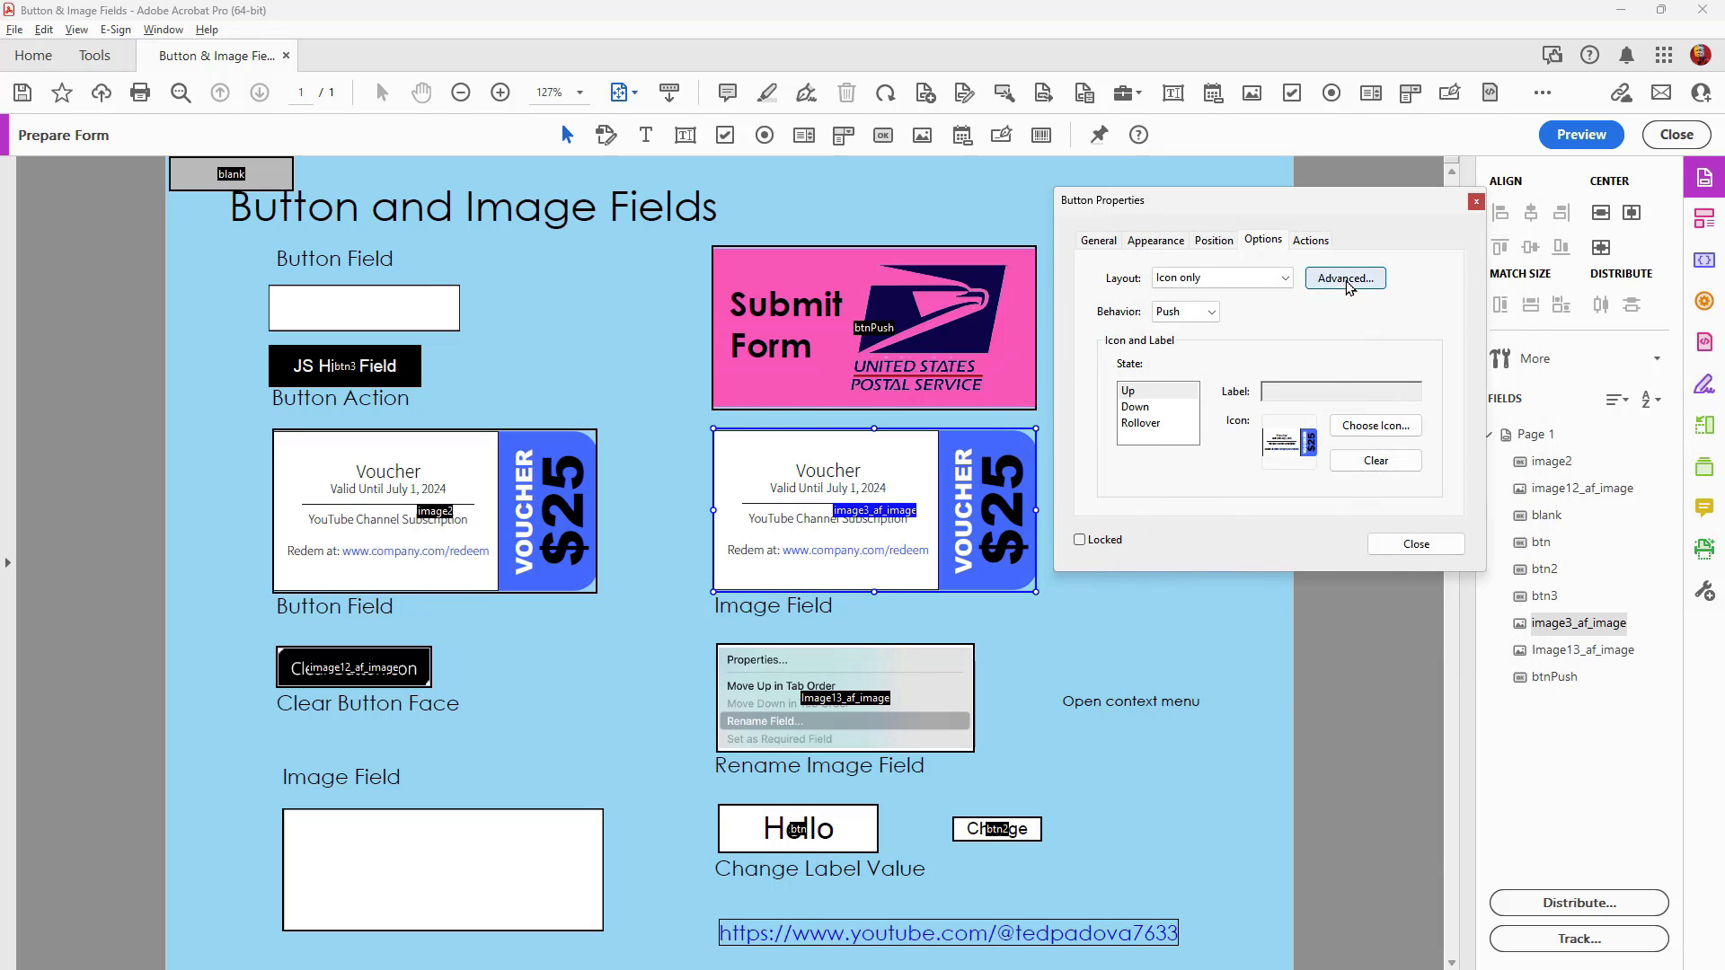
pyautogui.click(1416, 544)
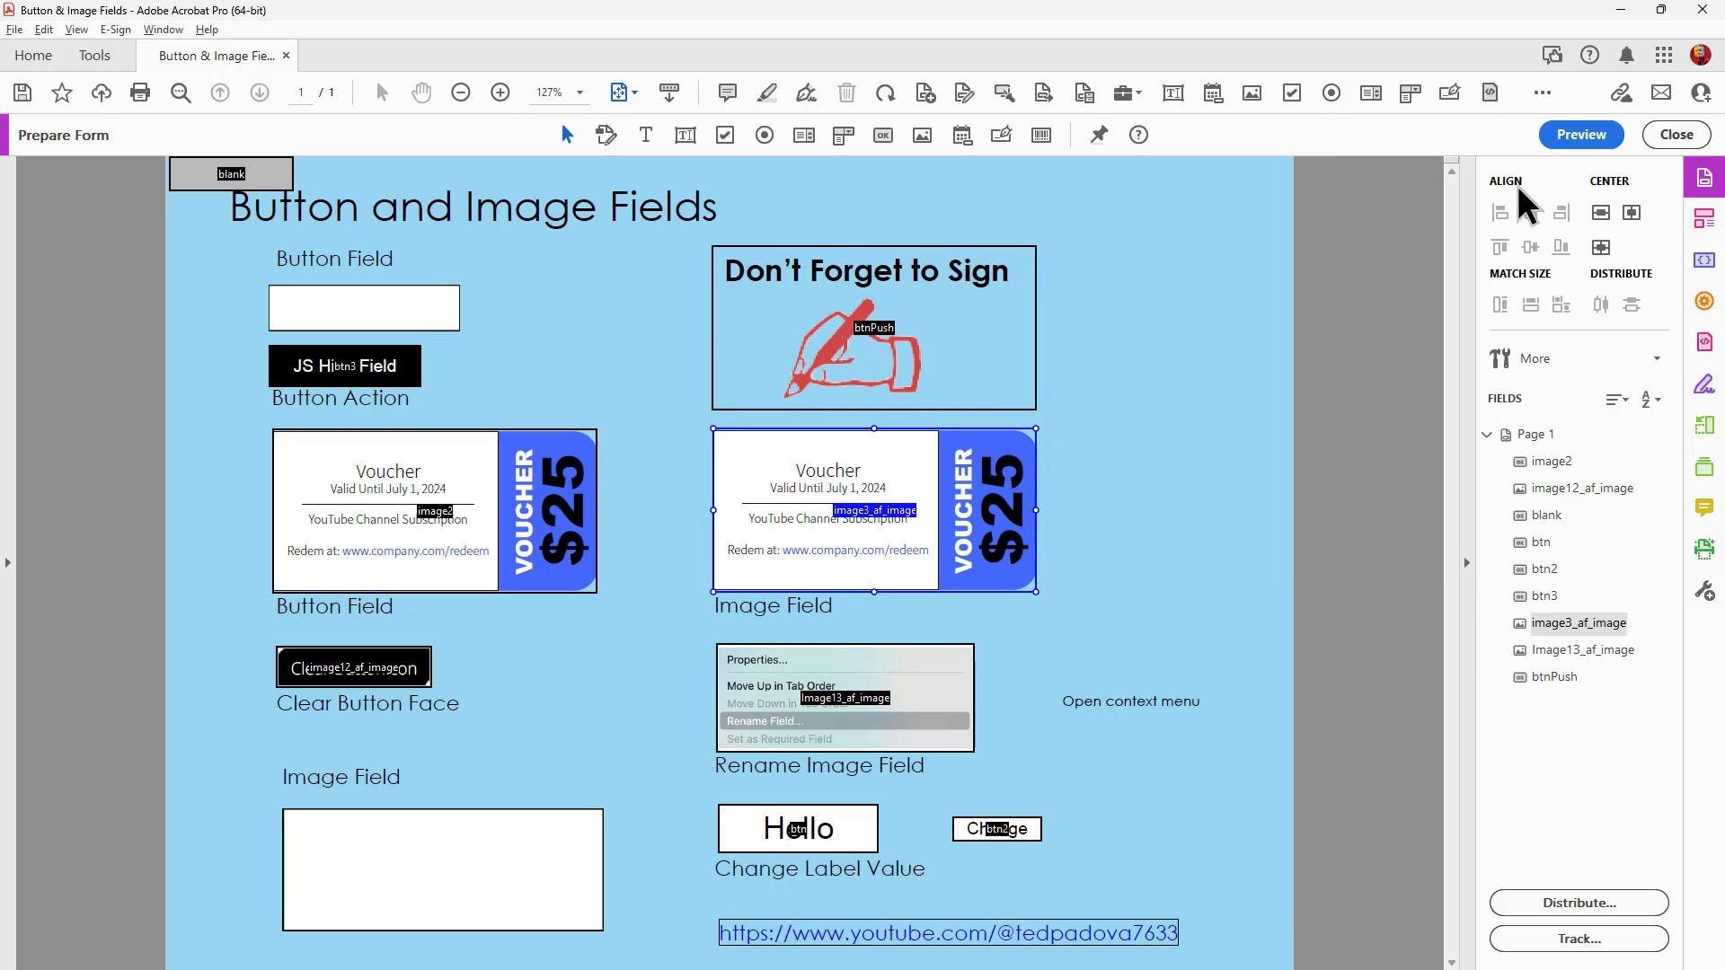
pyautogui.click(1563, 130)
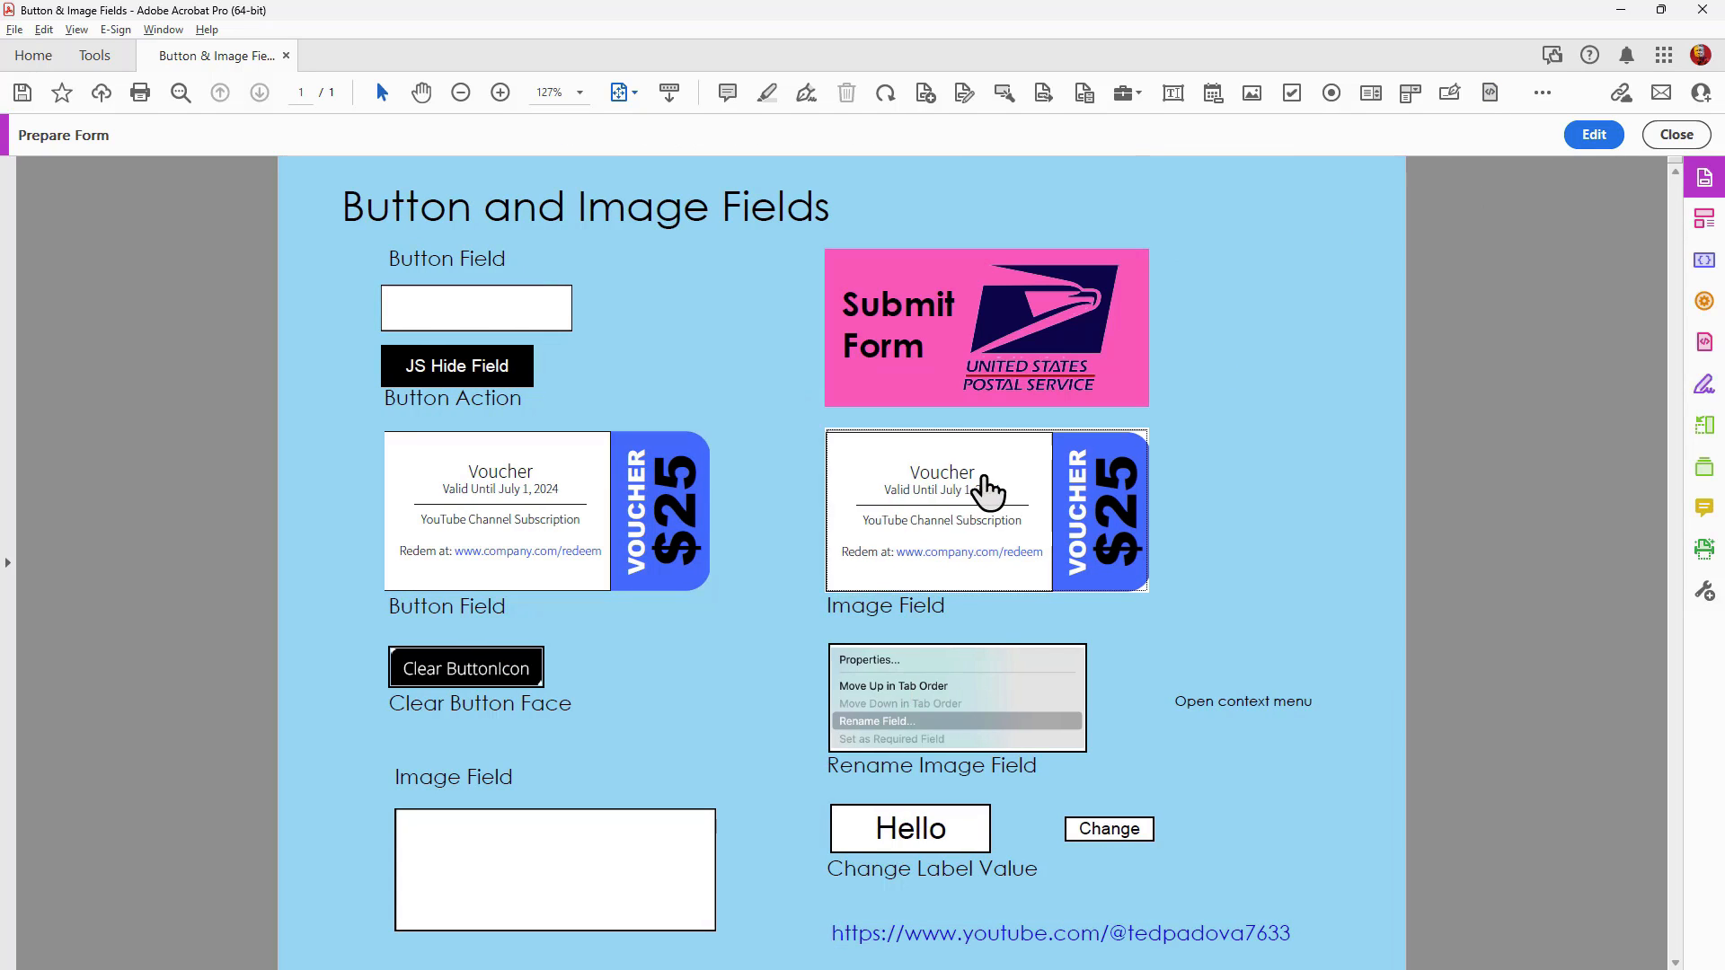
pyautogui.click(986, 490)
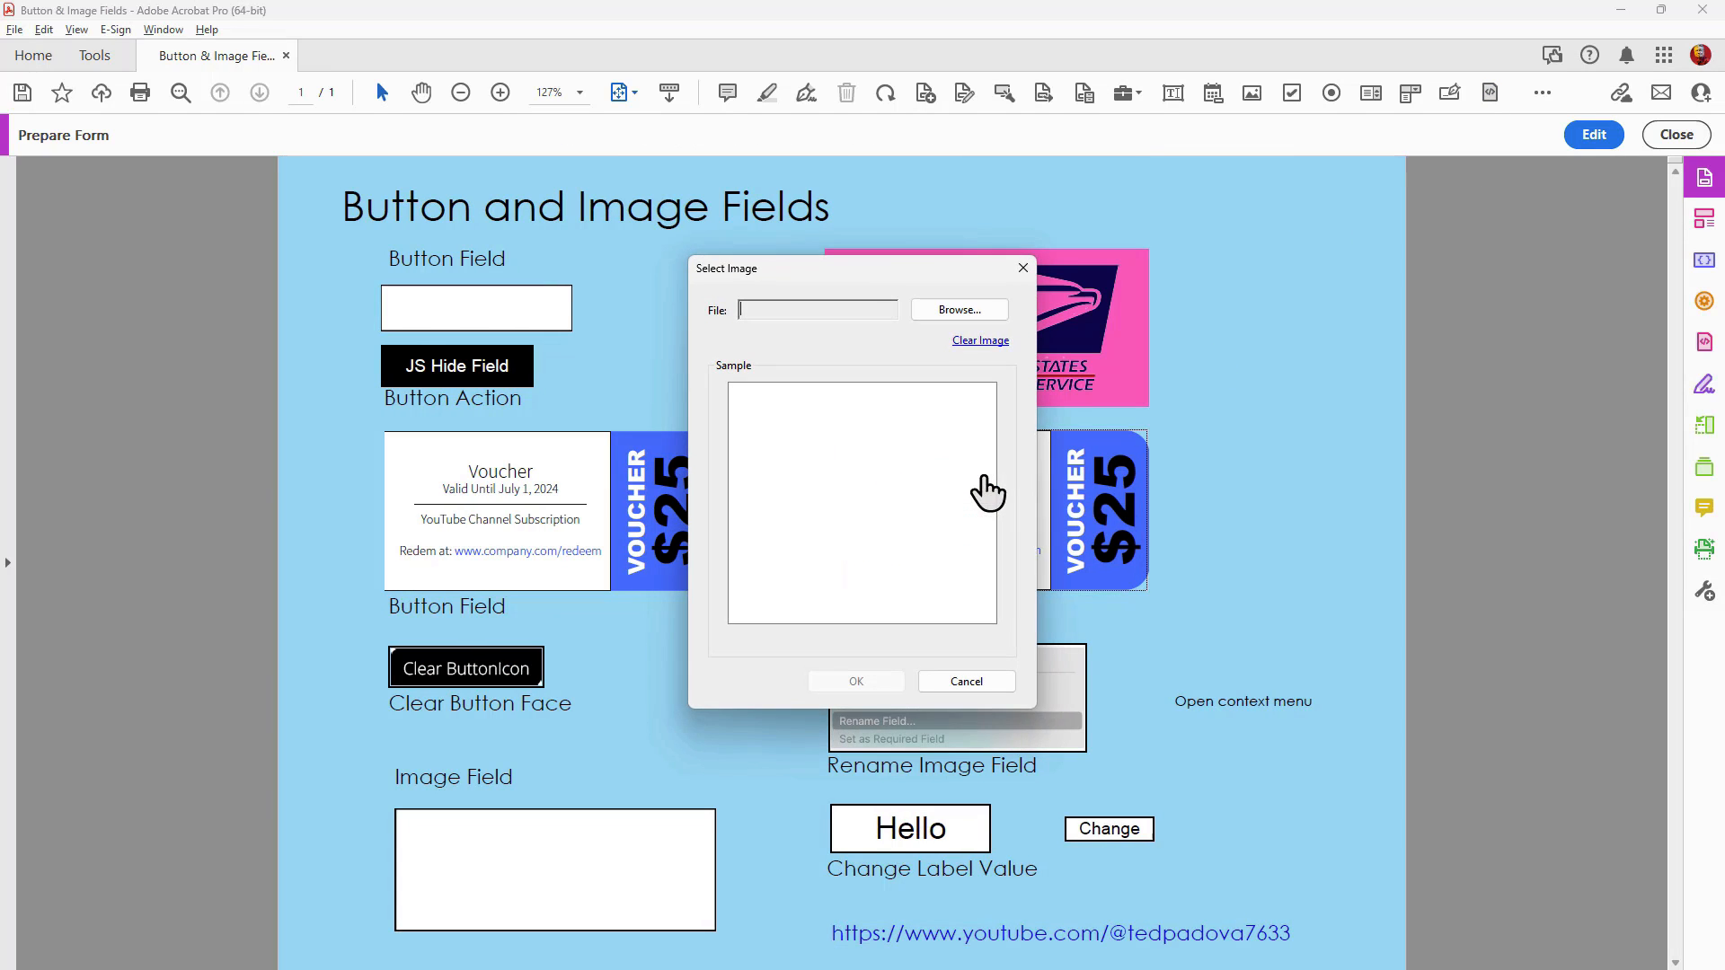
pyautogui.click(946, 310)
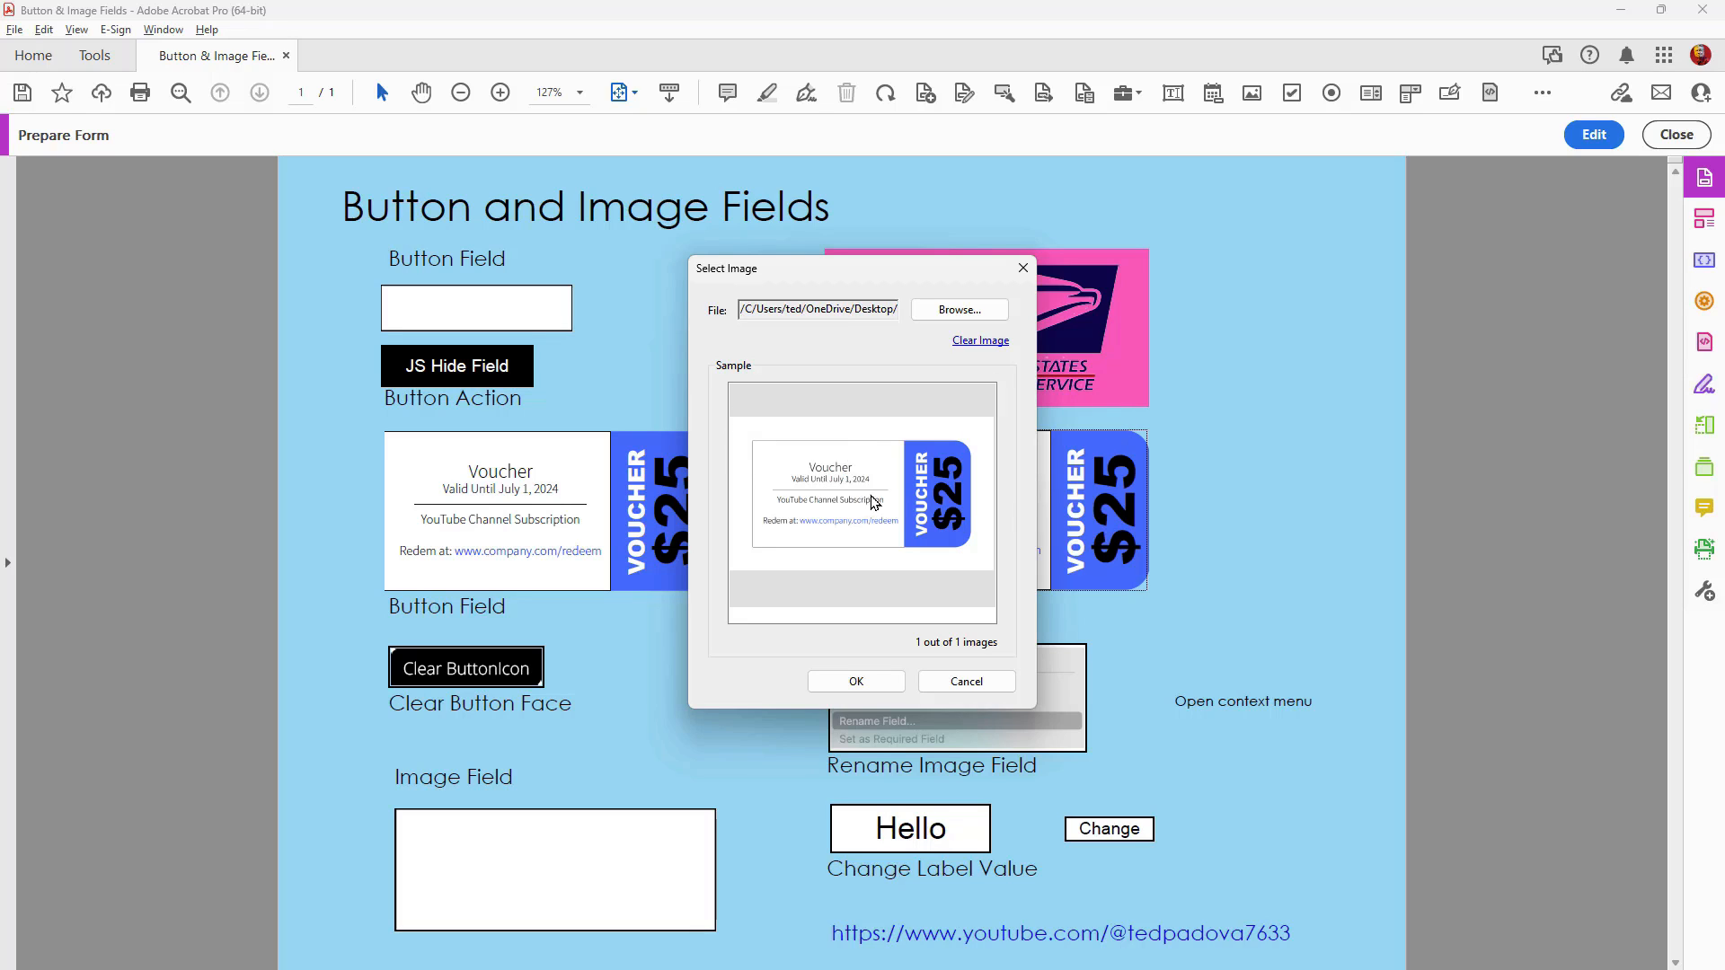
pyautogui.click(849, 682)
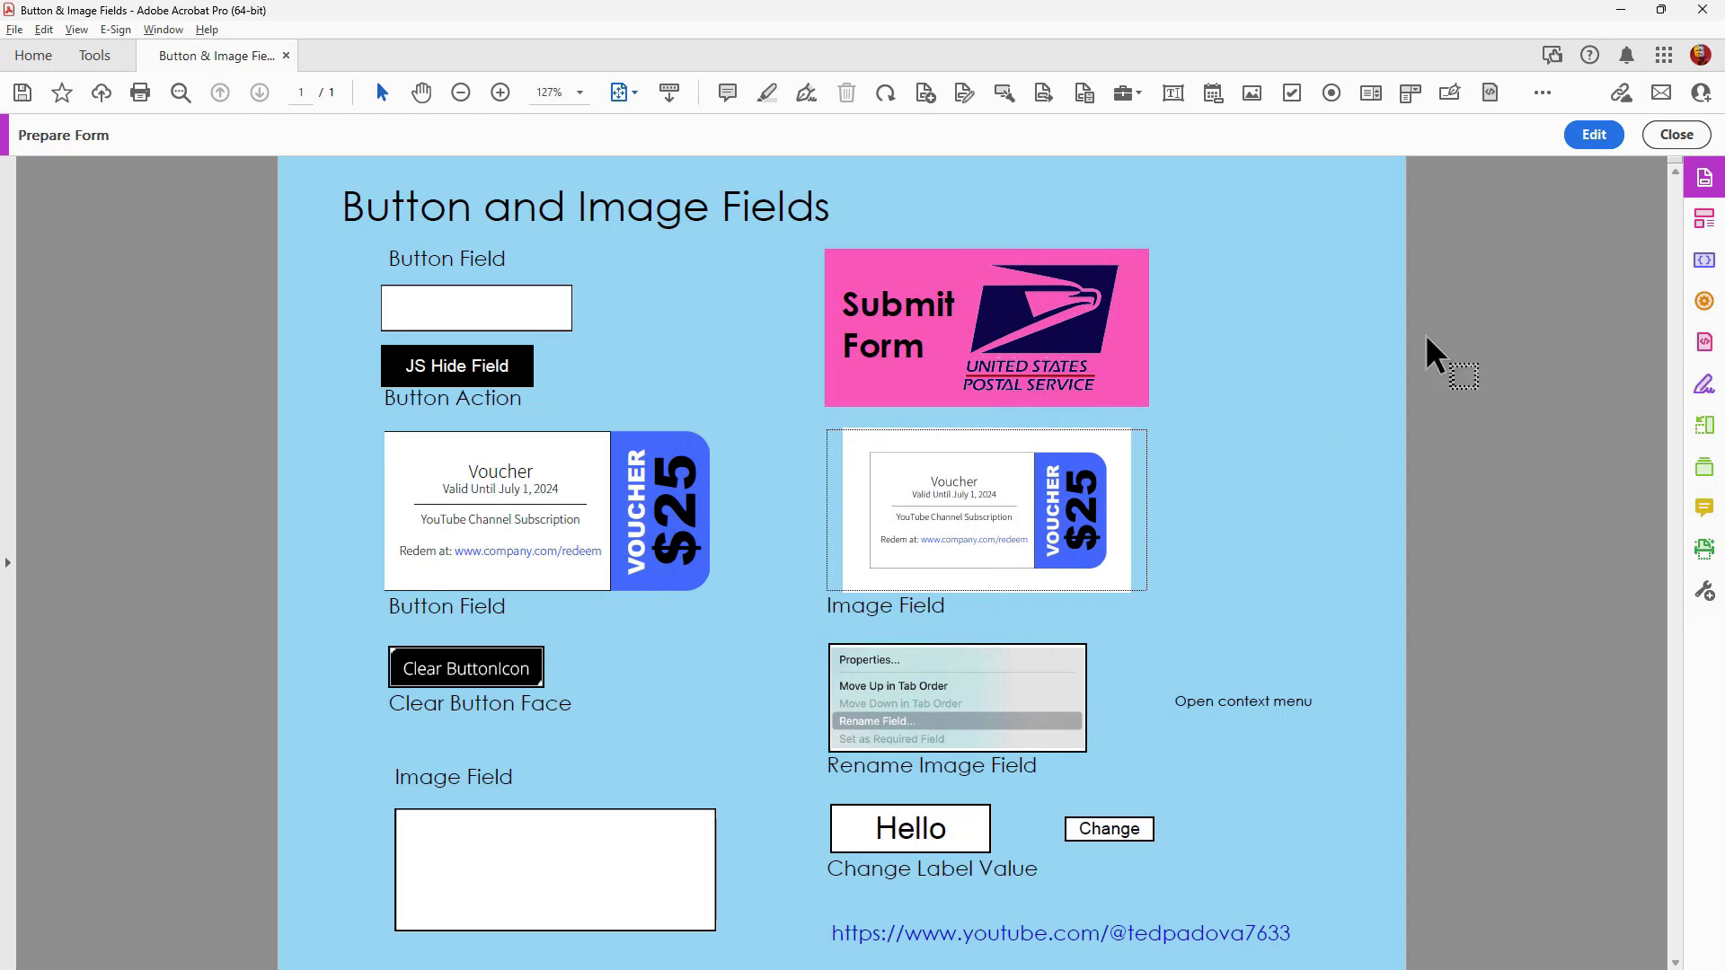
pyautogui.click(1588, 135)
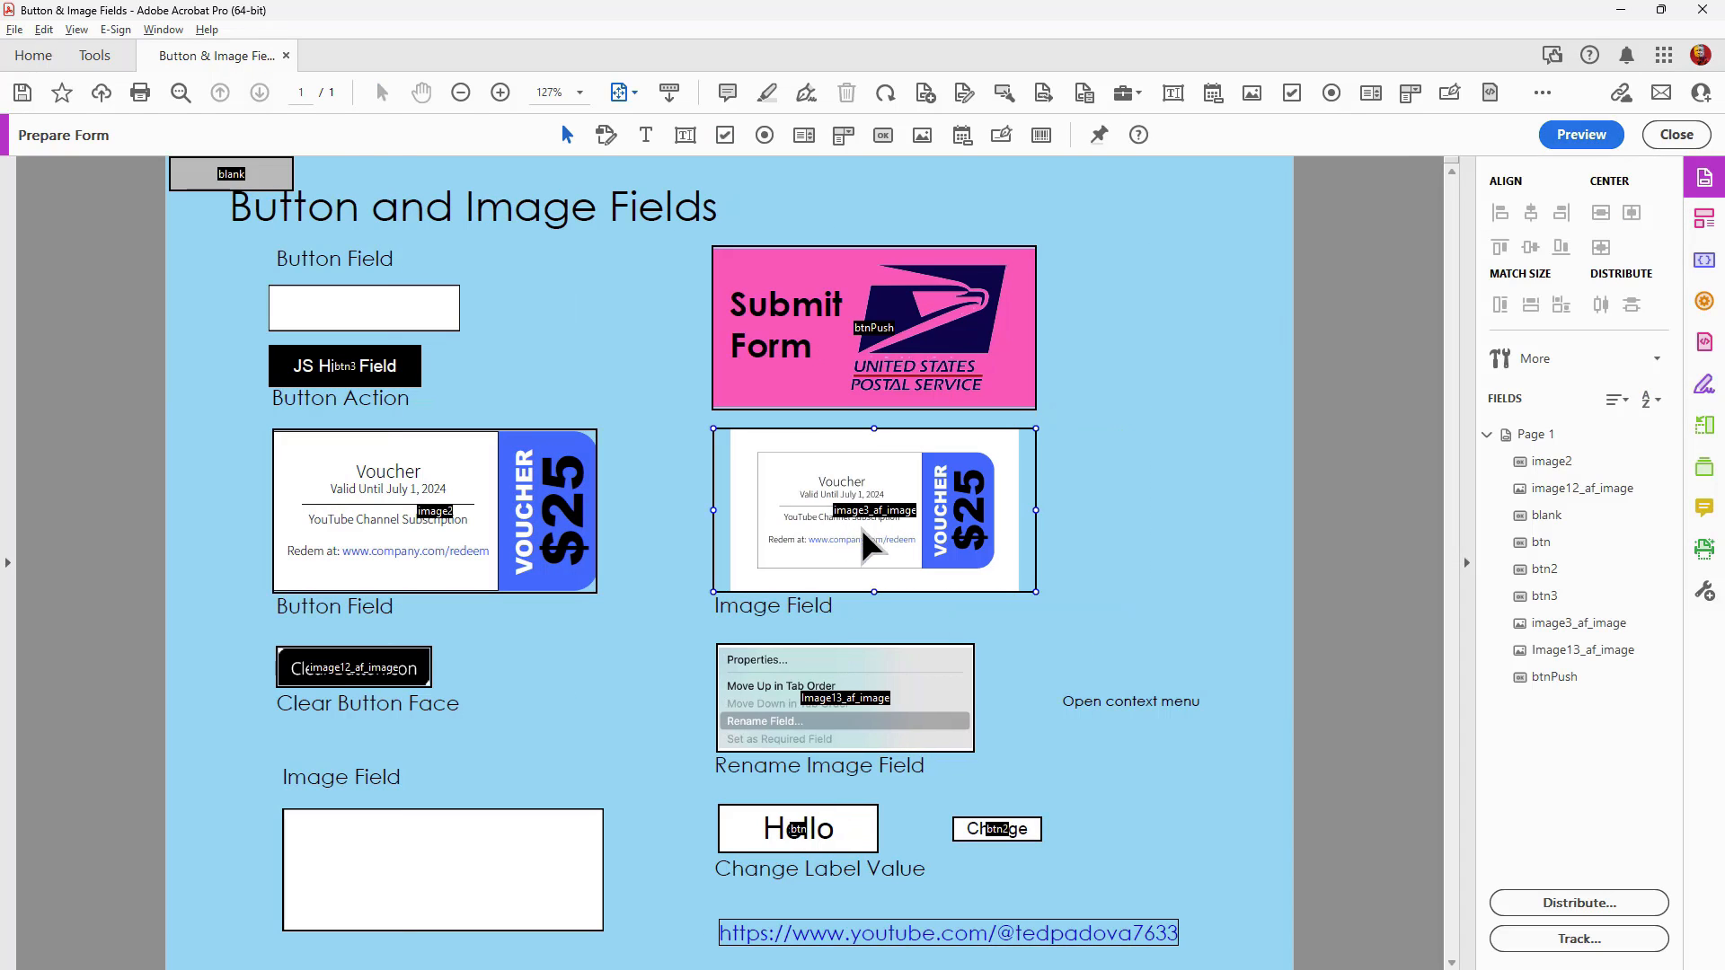
# Set the icon placement of the image3_af_image voucher field to 4 horizontally and 79 vertically, keeping it scaled proportionally
pyautogui.click(920, 546)
pyautogui.doubleClick(883, 580)
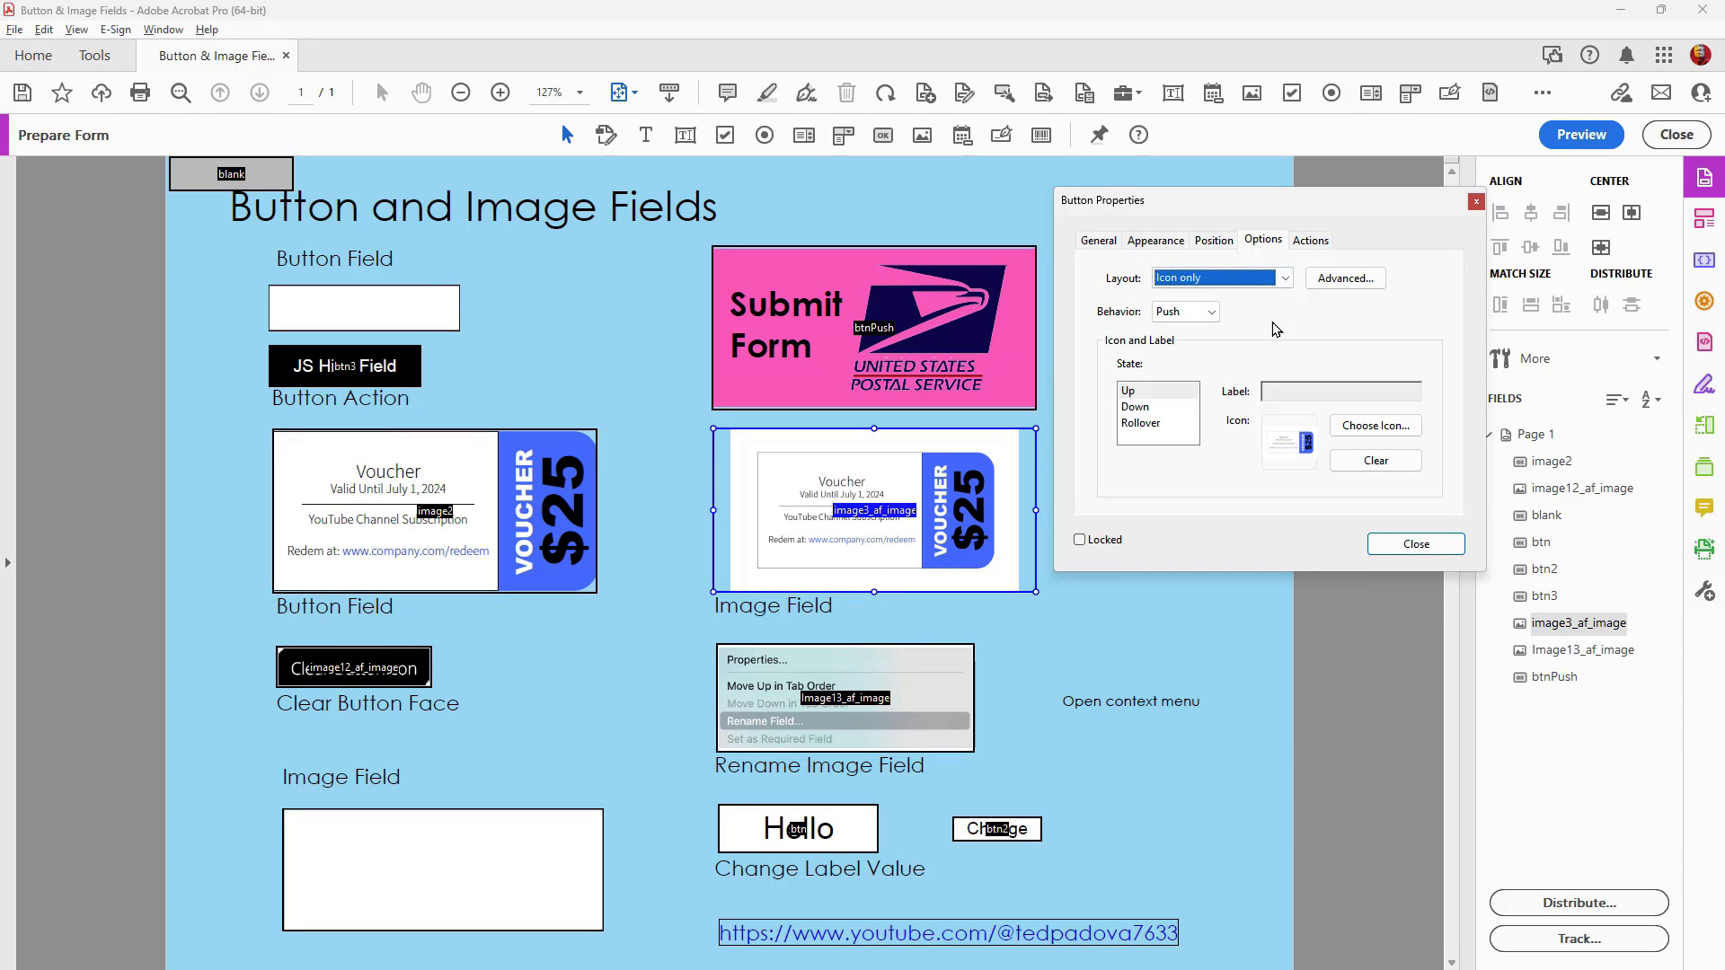
pyautogui.click(1360, 284)
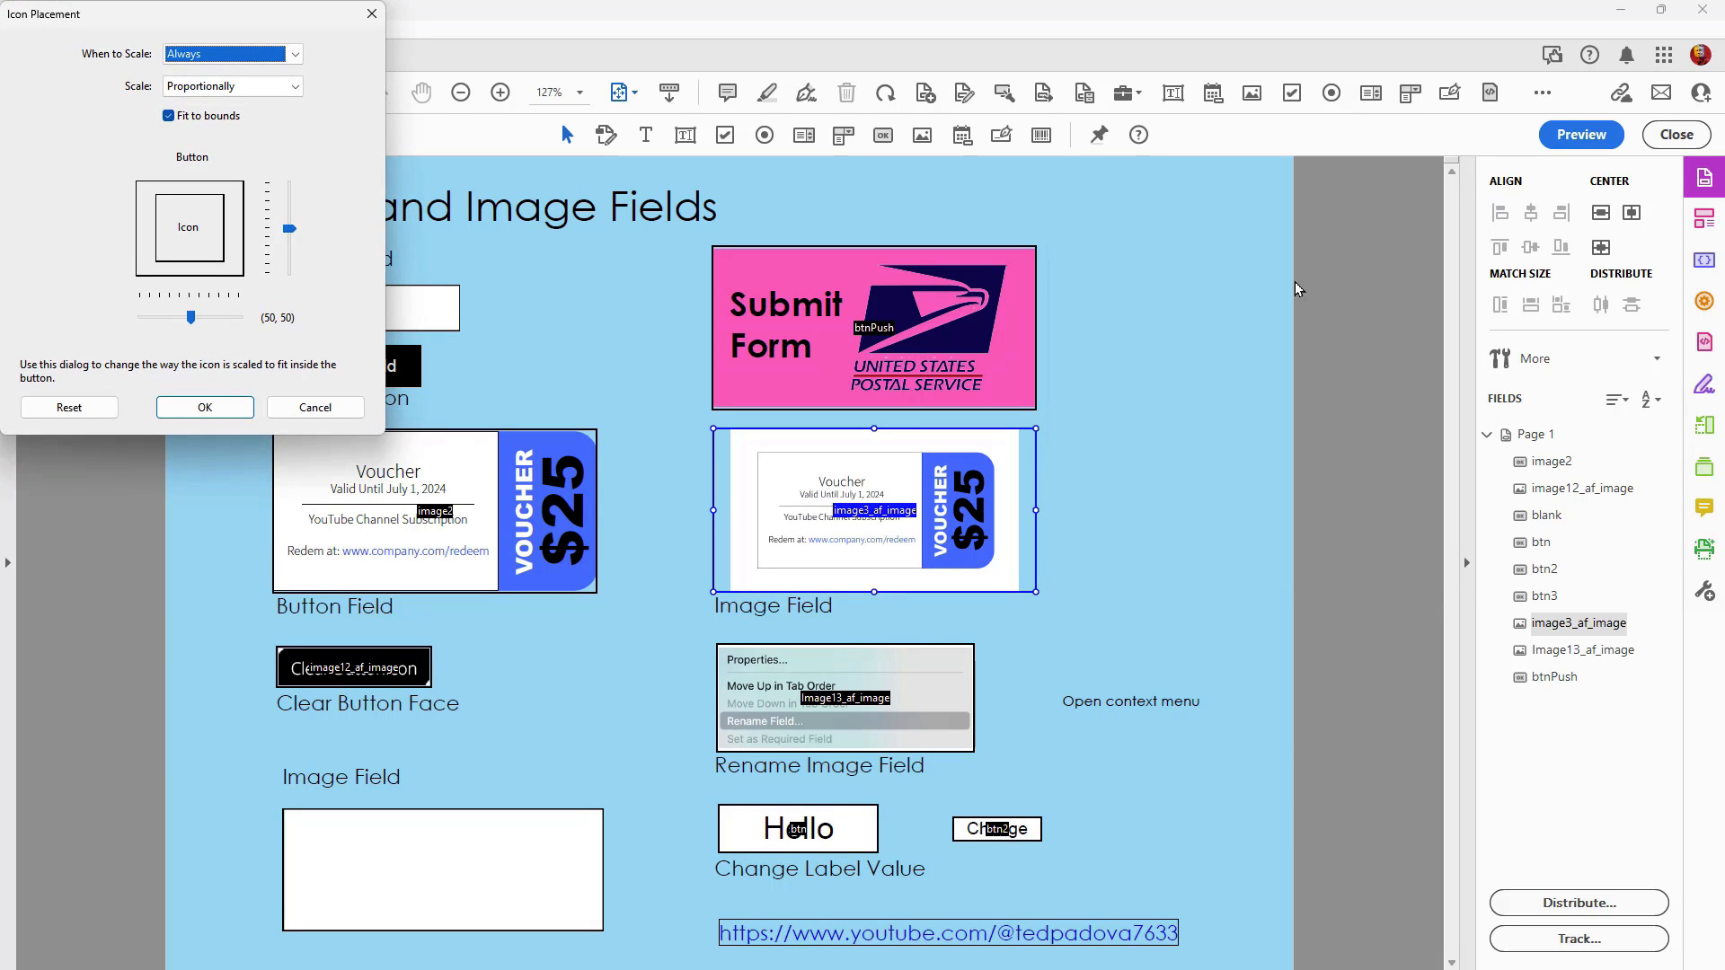
pyautogui.moveTo(183, 16); pyautogui.dragTo(1269, 241)
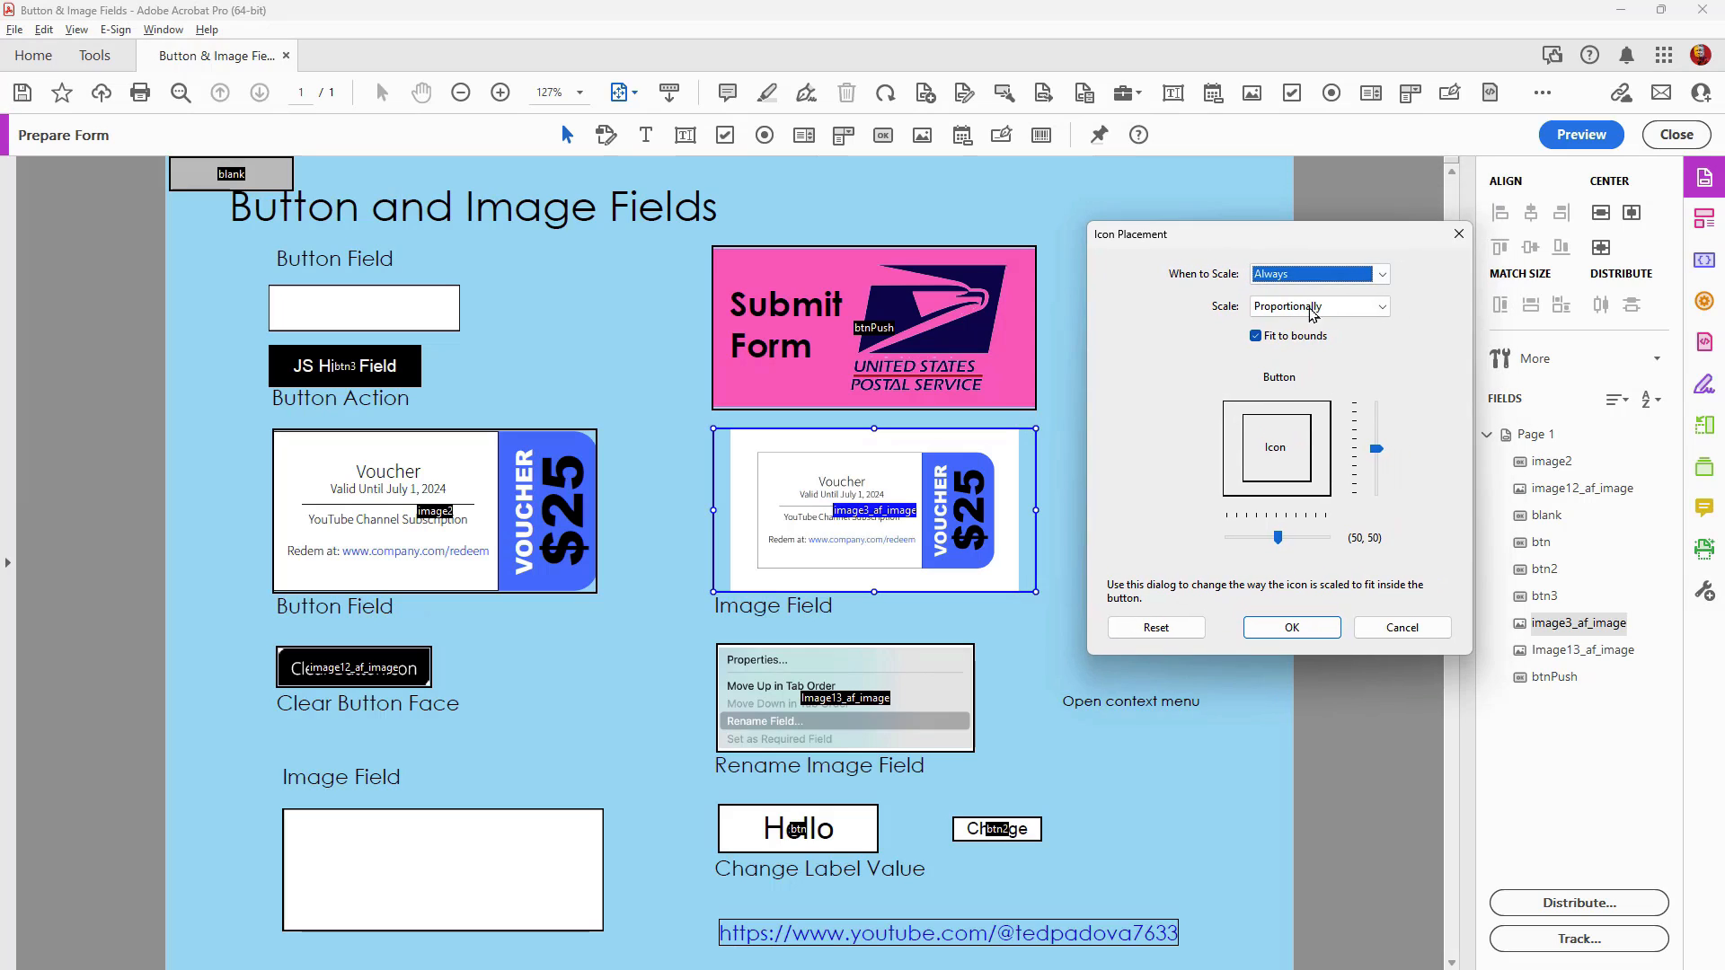
pyautogui.moveTo(1375, 451); pyautogui.dragTo(1375, 431)
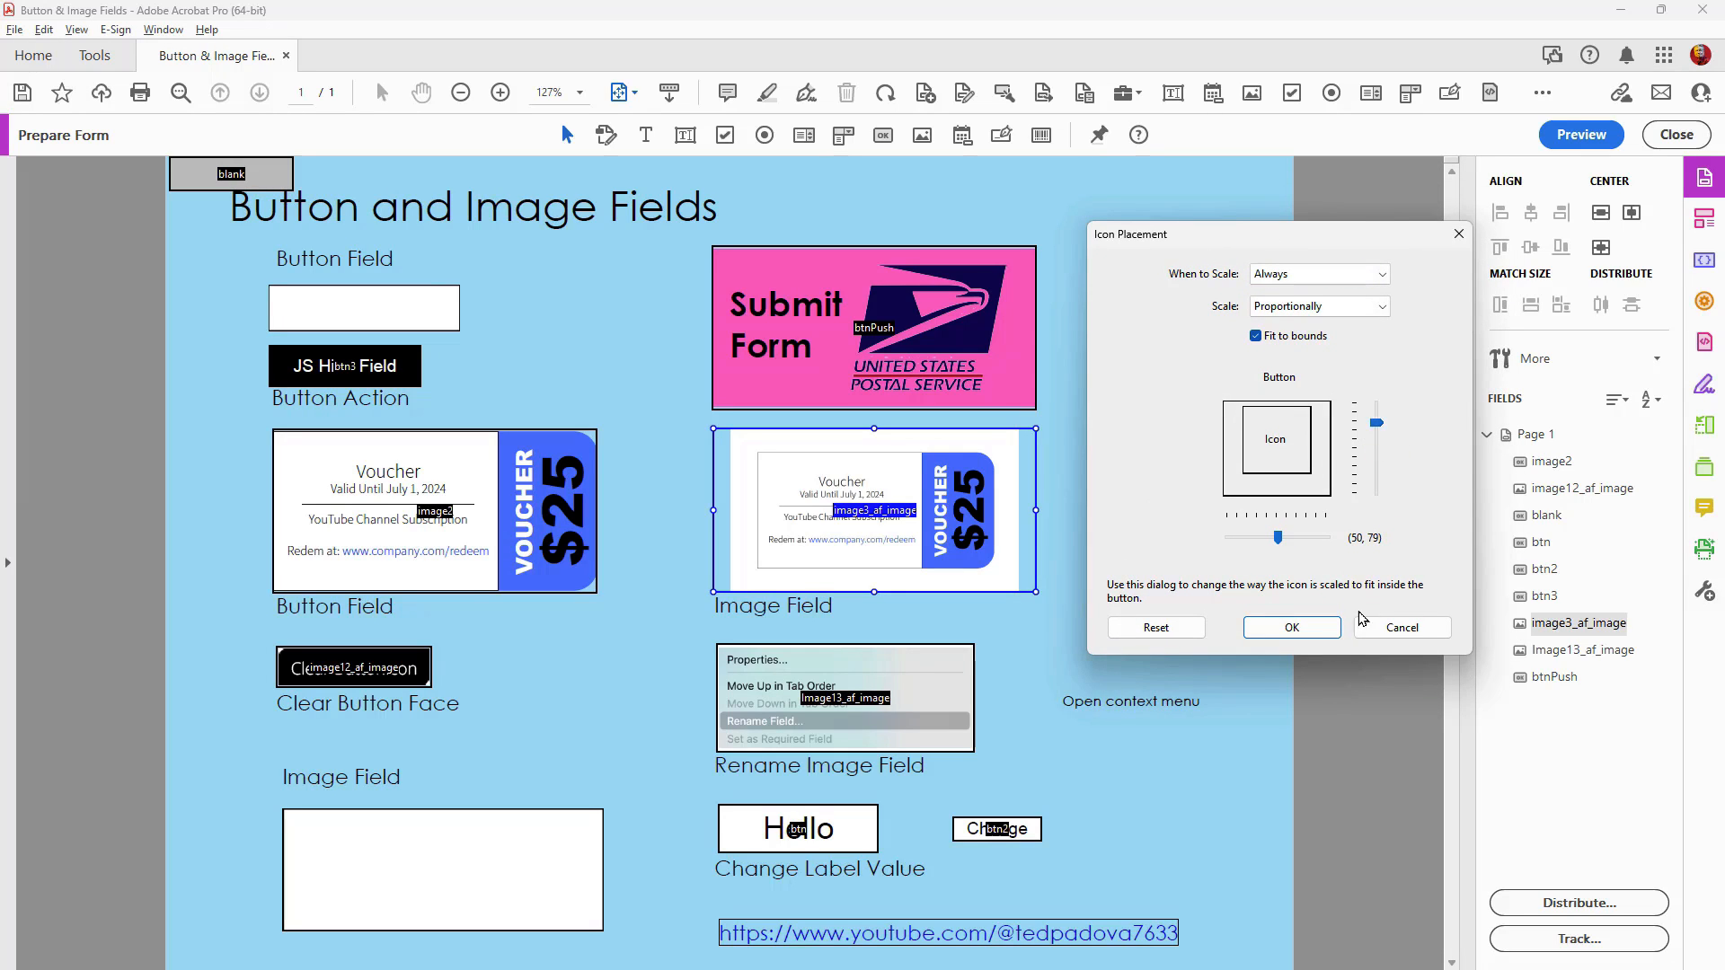
pyautogui.moveTo(1267, 539); pyautogui.dragTo(1231, 539)
pyautogui.click(1291, 627)
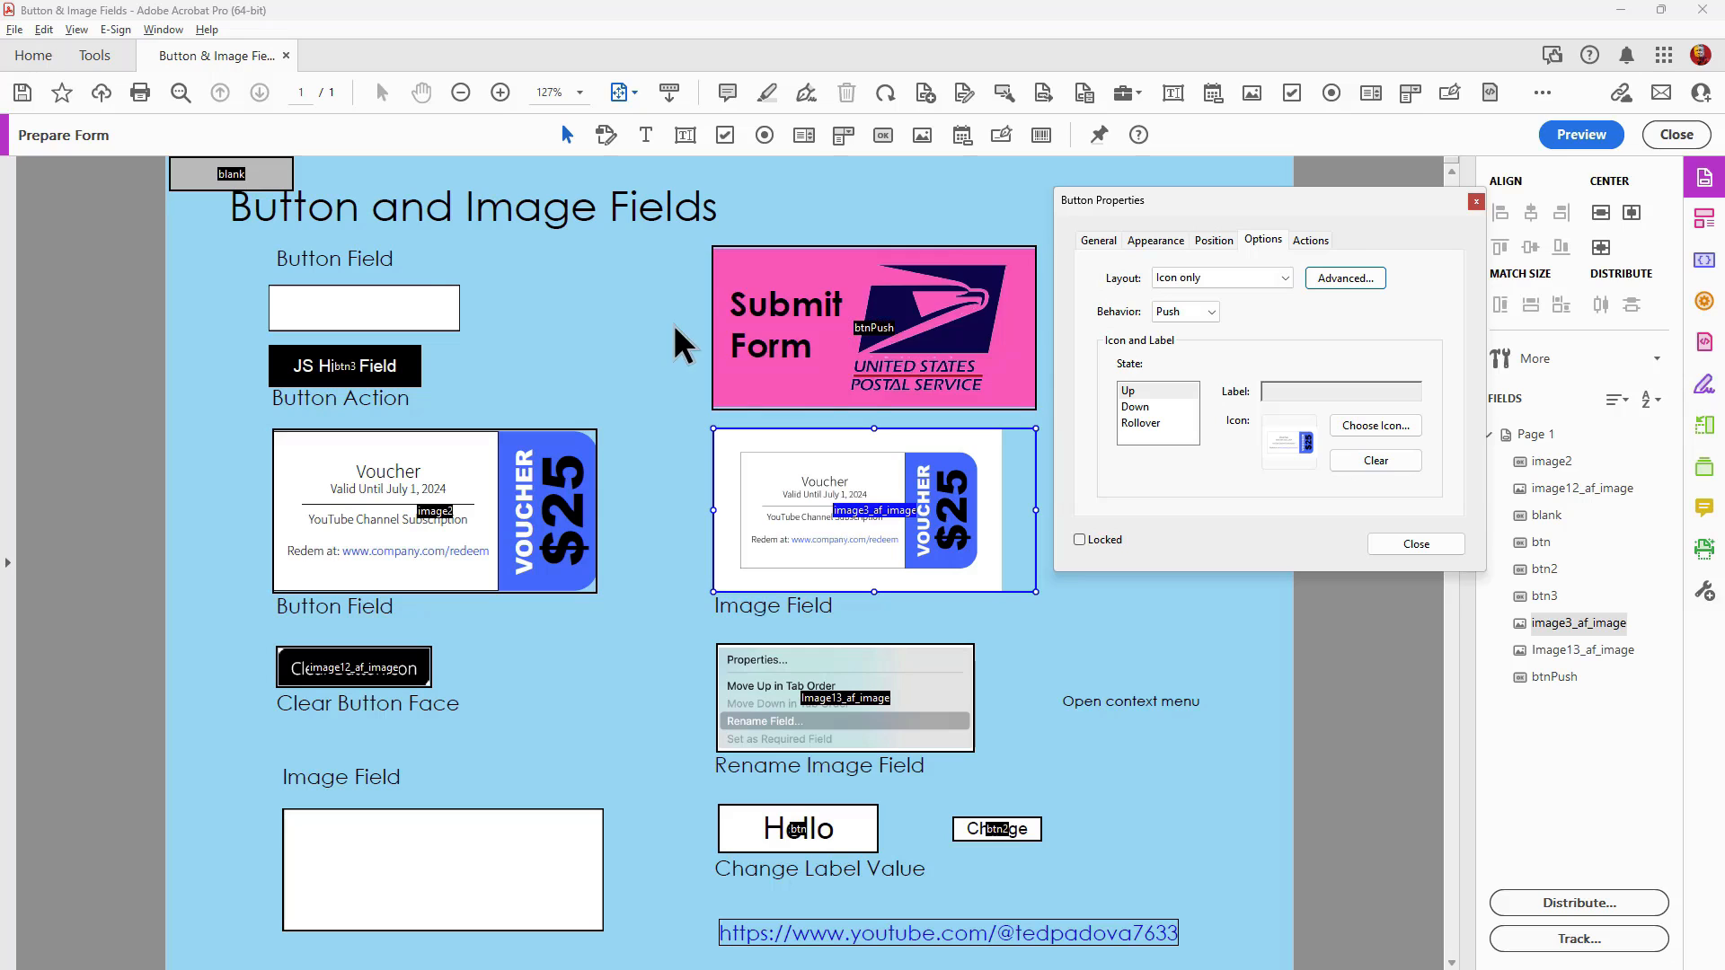
# Review the voucher image field's advanced icon placement settings and the layout choices for its label and icon
pyautogui.click(1338, 280)
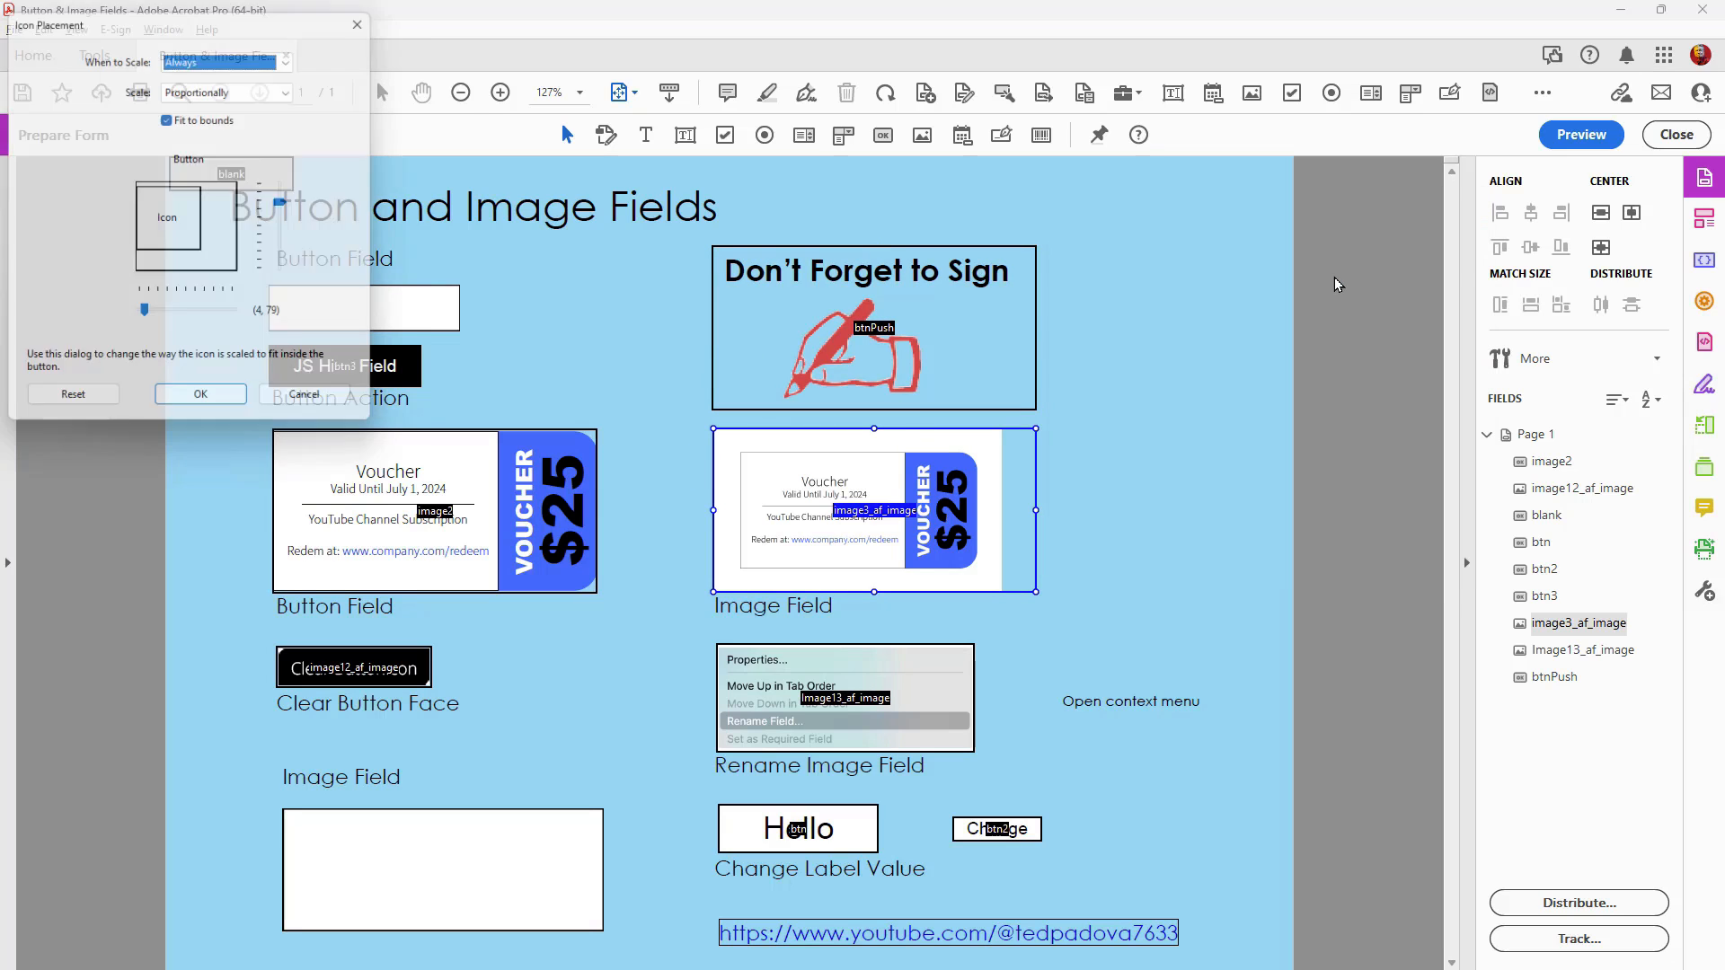
pyautogui.moveTo(180, 28); pyautogui.dragTo(1201, 431)
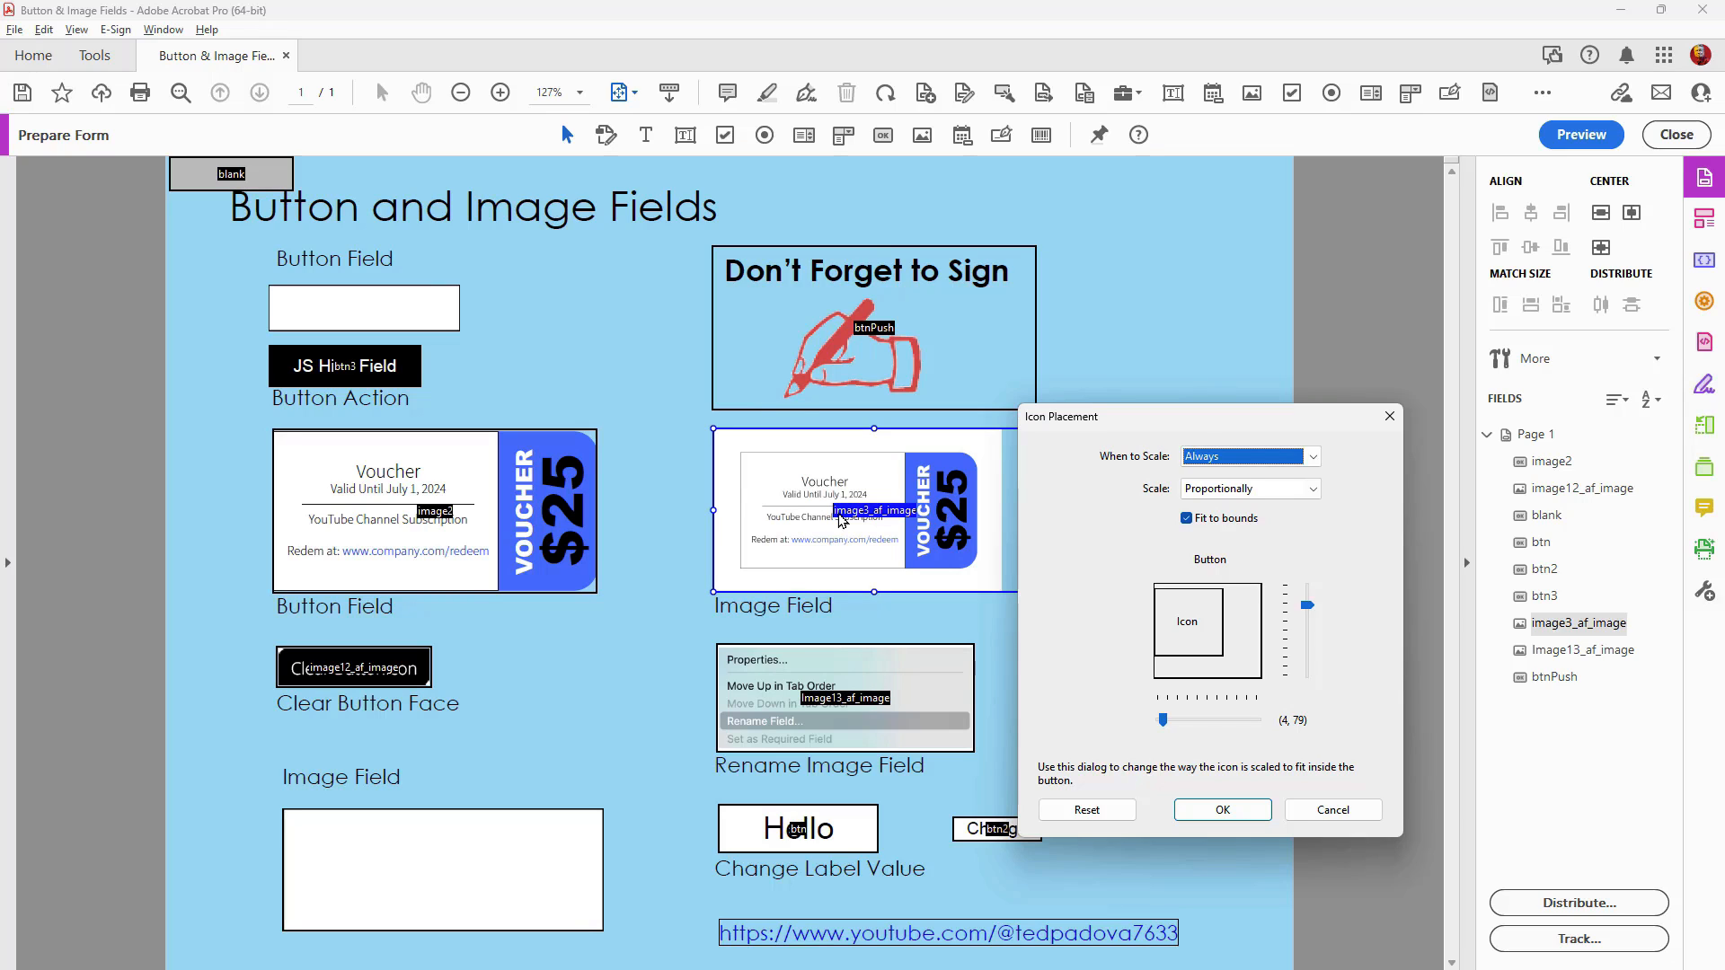
pyautogui.click(1223, 810)
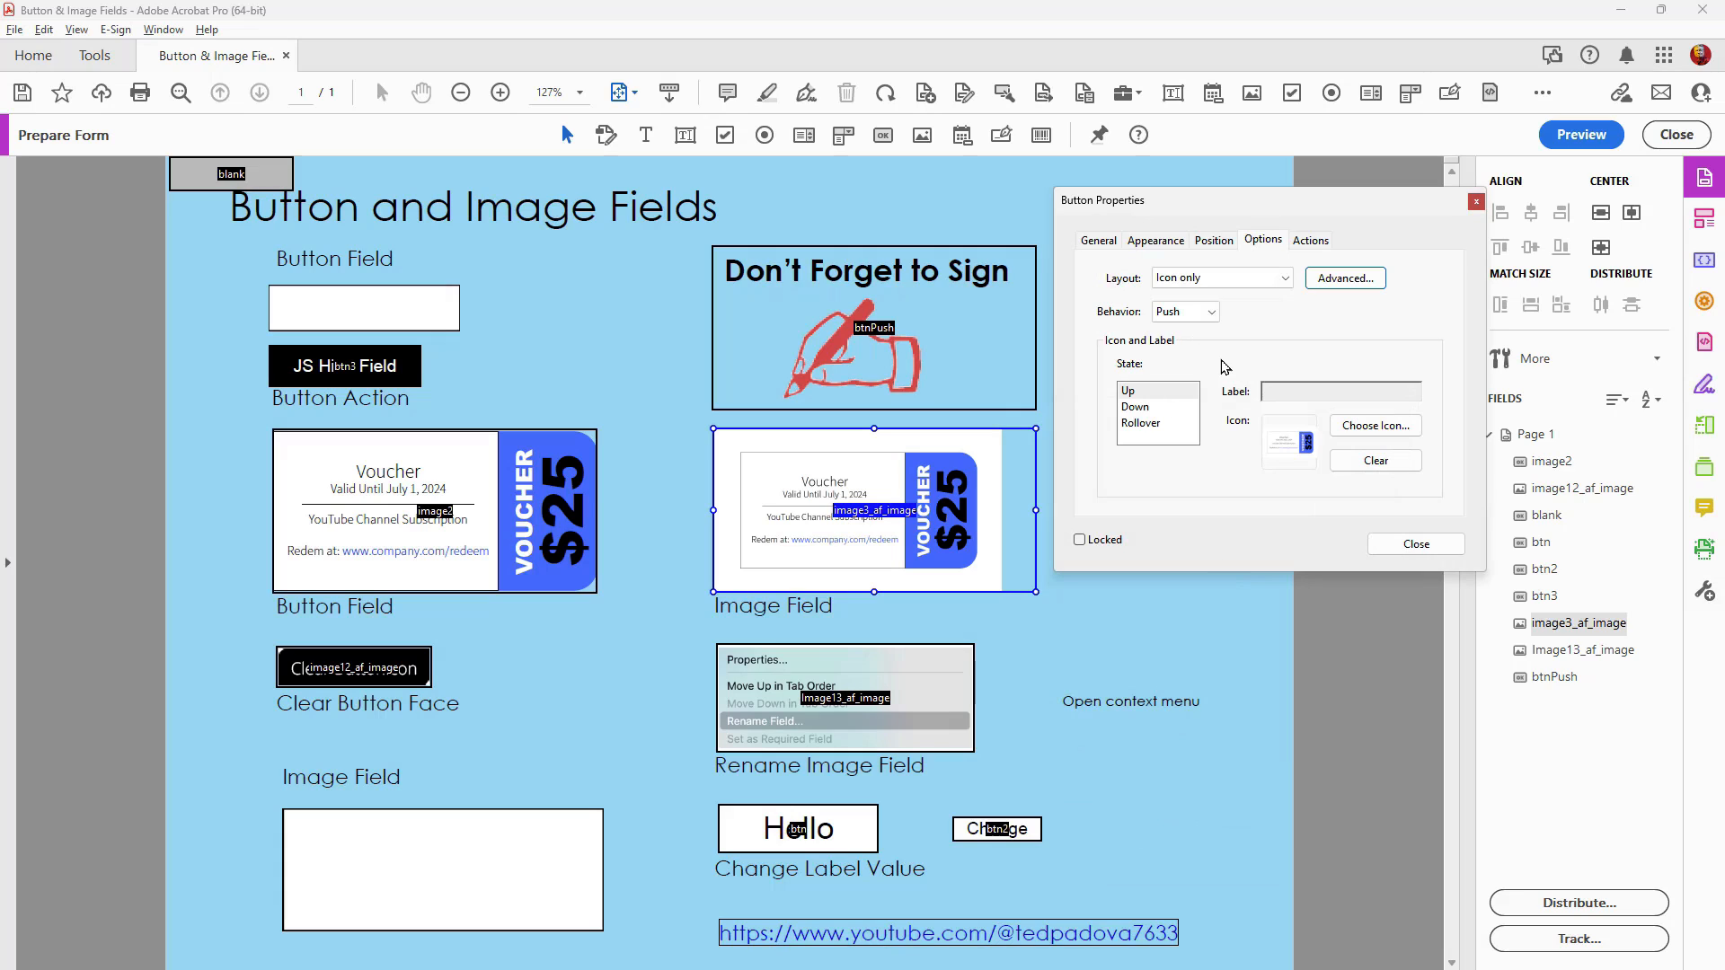
pyautogui.moveTo(1174, 202); pyautogui.dragTo(1134, 162)
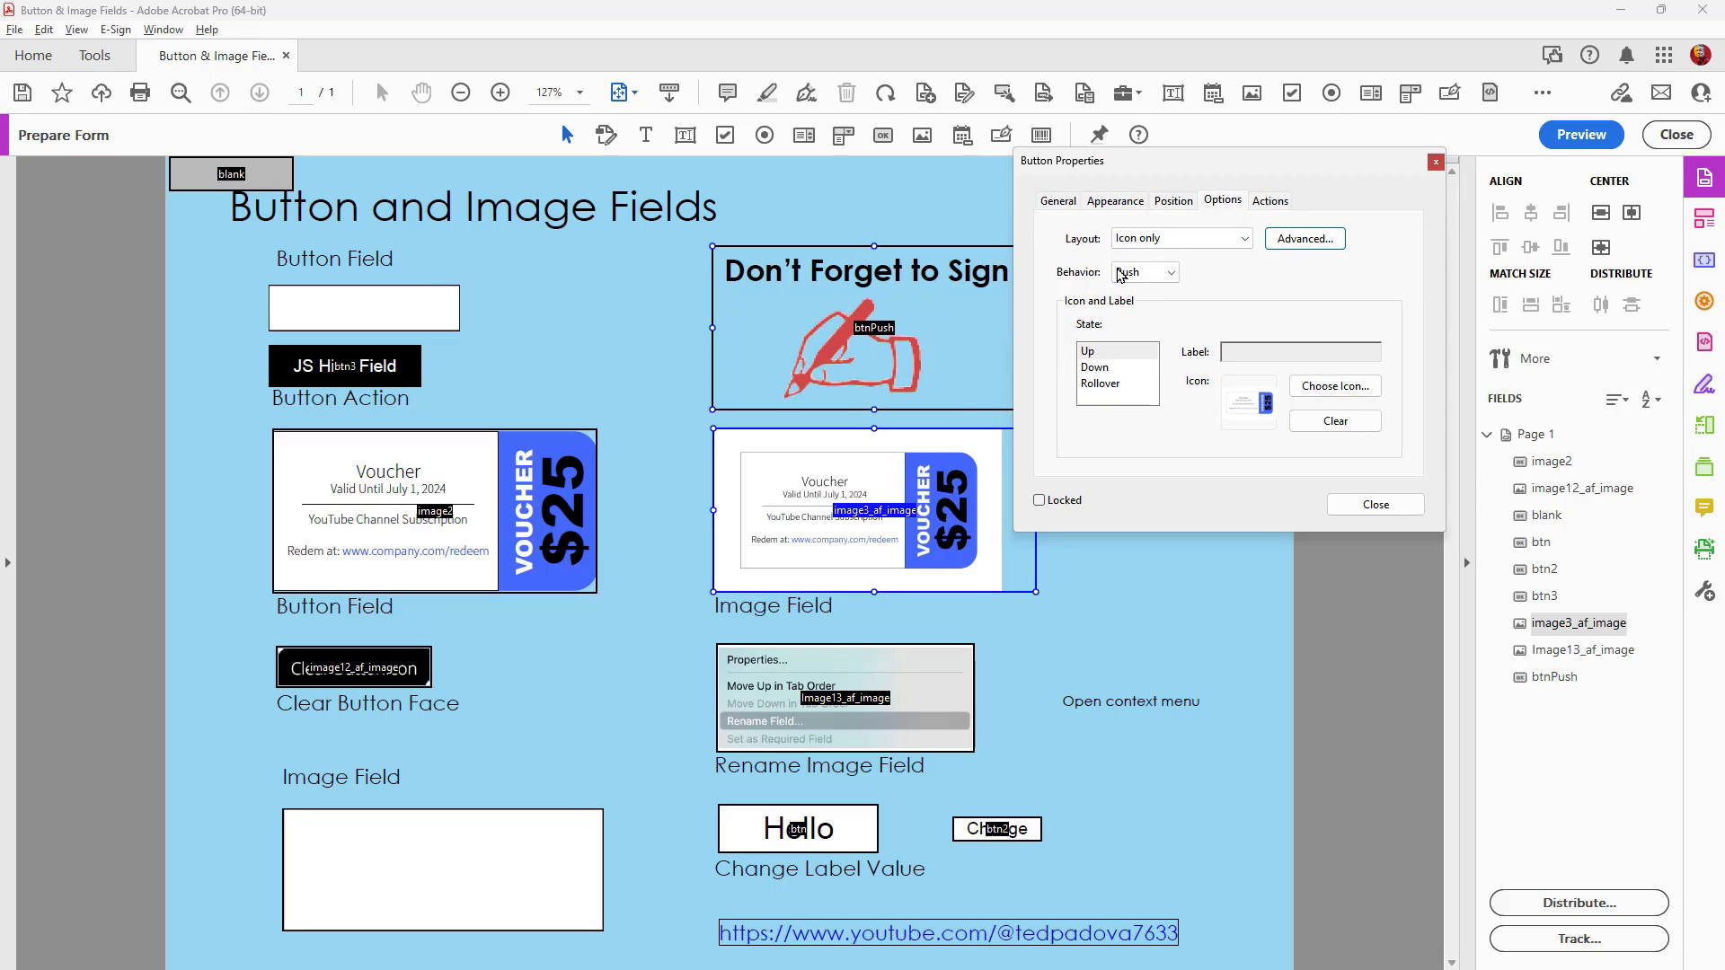
pyautogui.click(1139, 241)
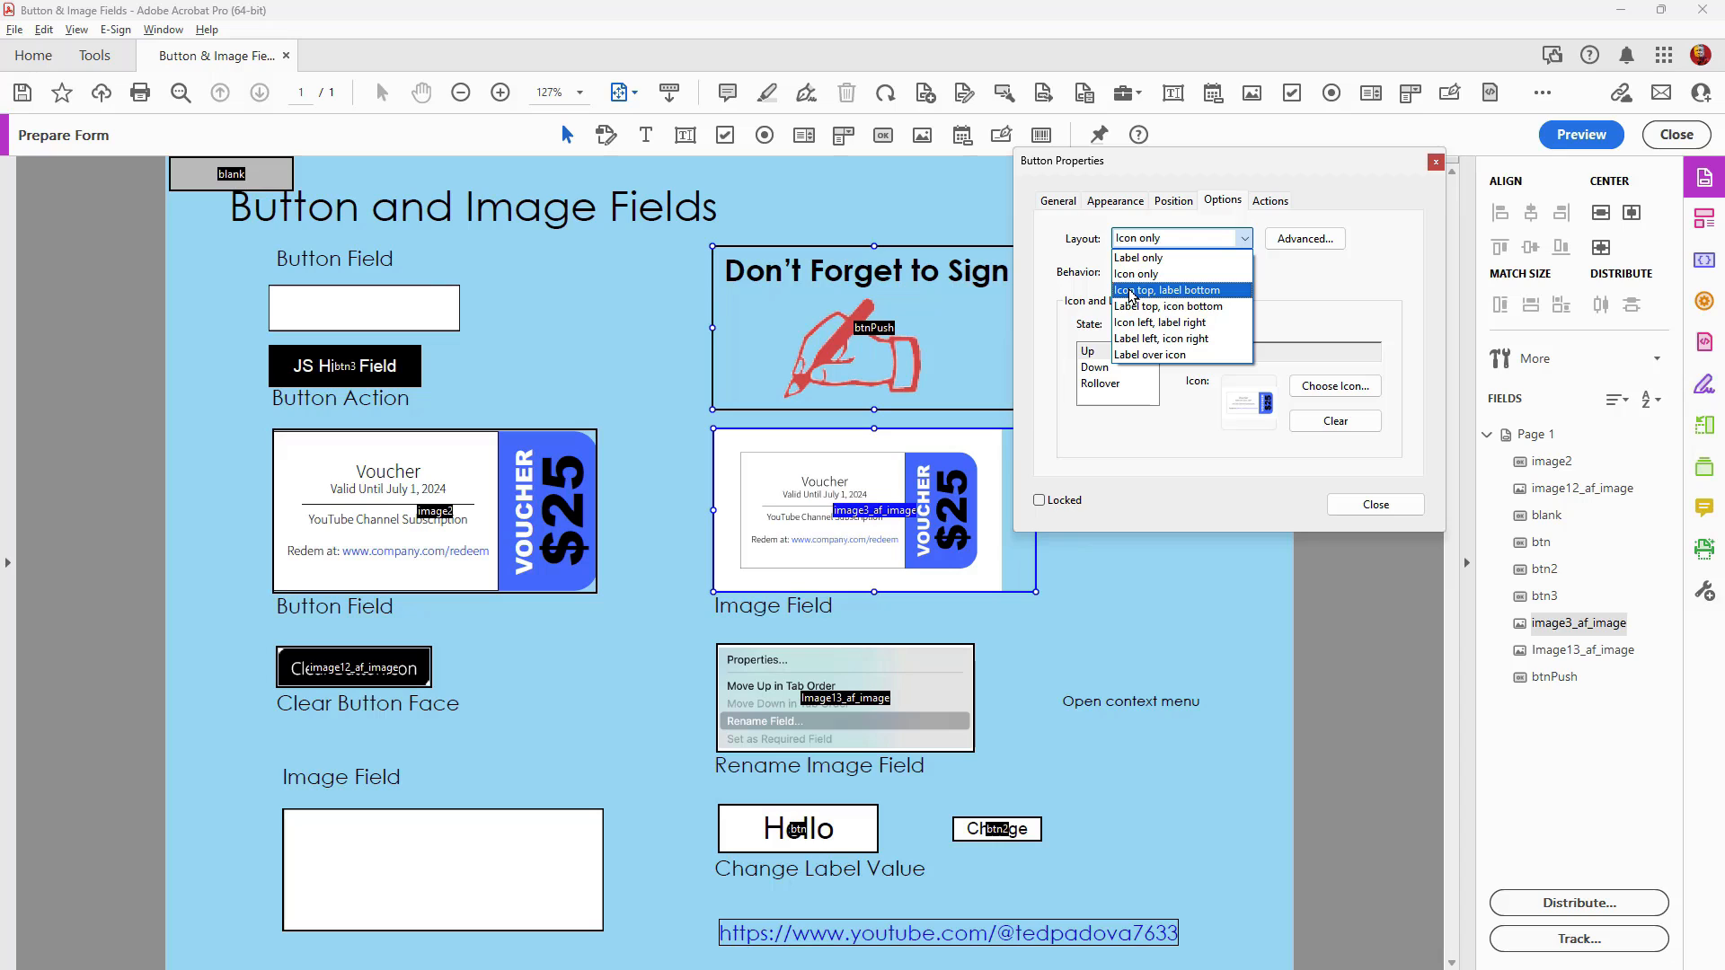
pyautogui.click(1239, 176)
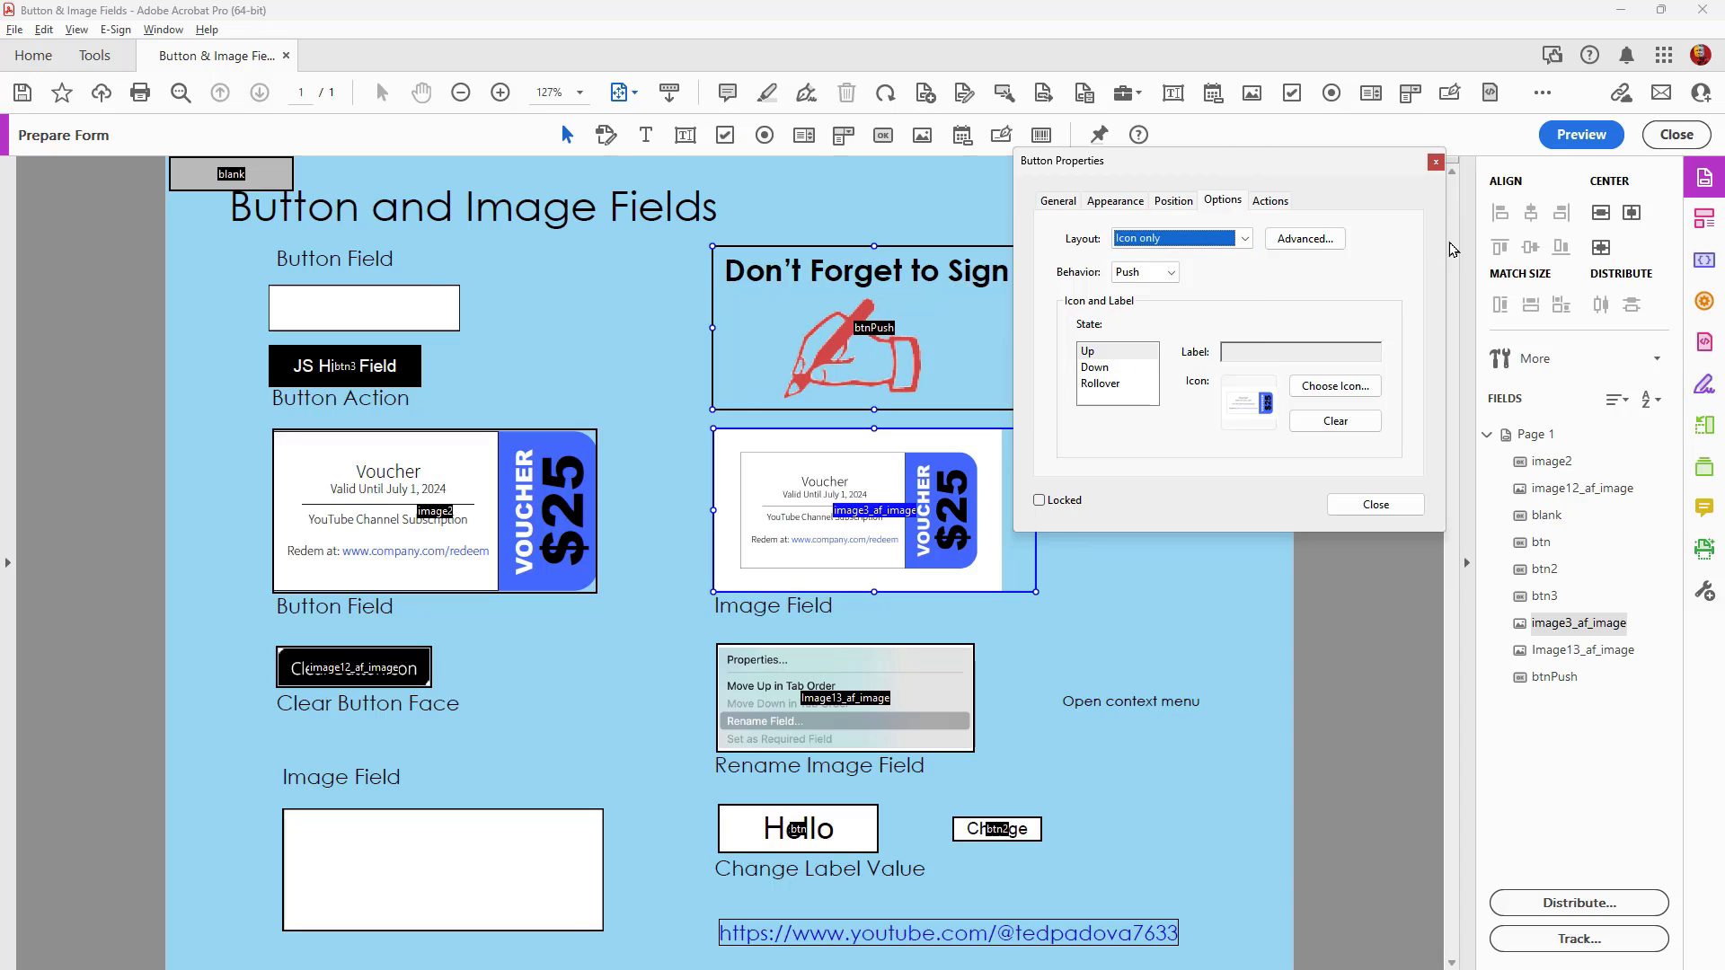
pyautogui.moveTo(1274, 155); pyautogui.dragTo(1415, 257)
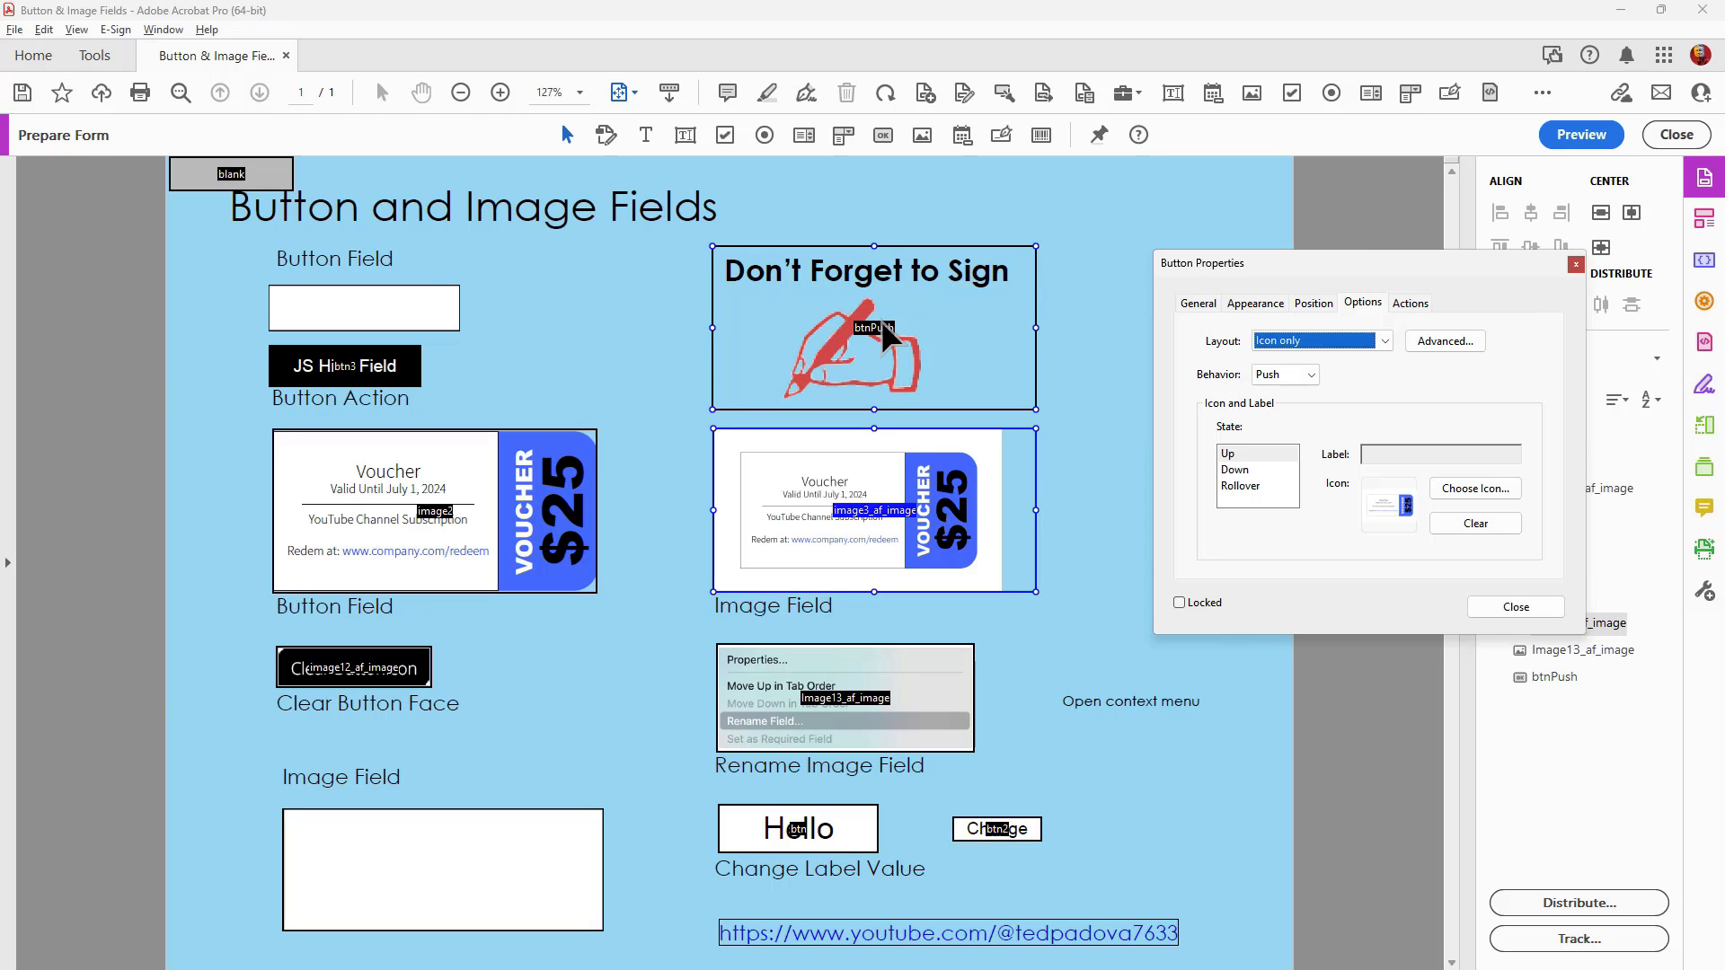
# Examine the btnPush button's layout, its mouse-up actions and the available action types, and close its properties
pyautogui.click(954, 326)
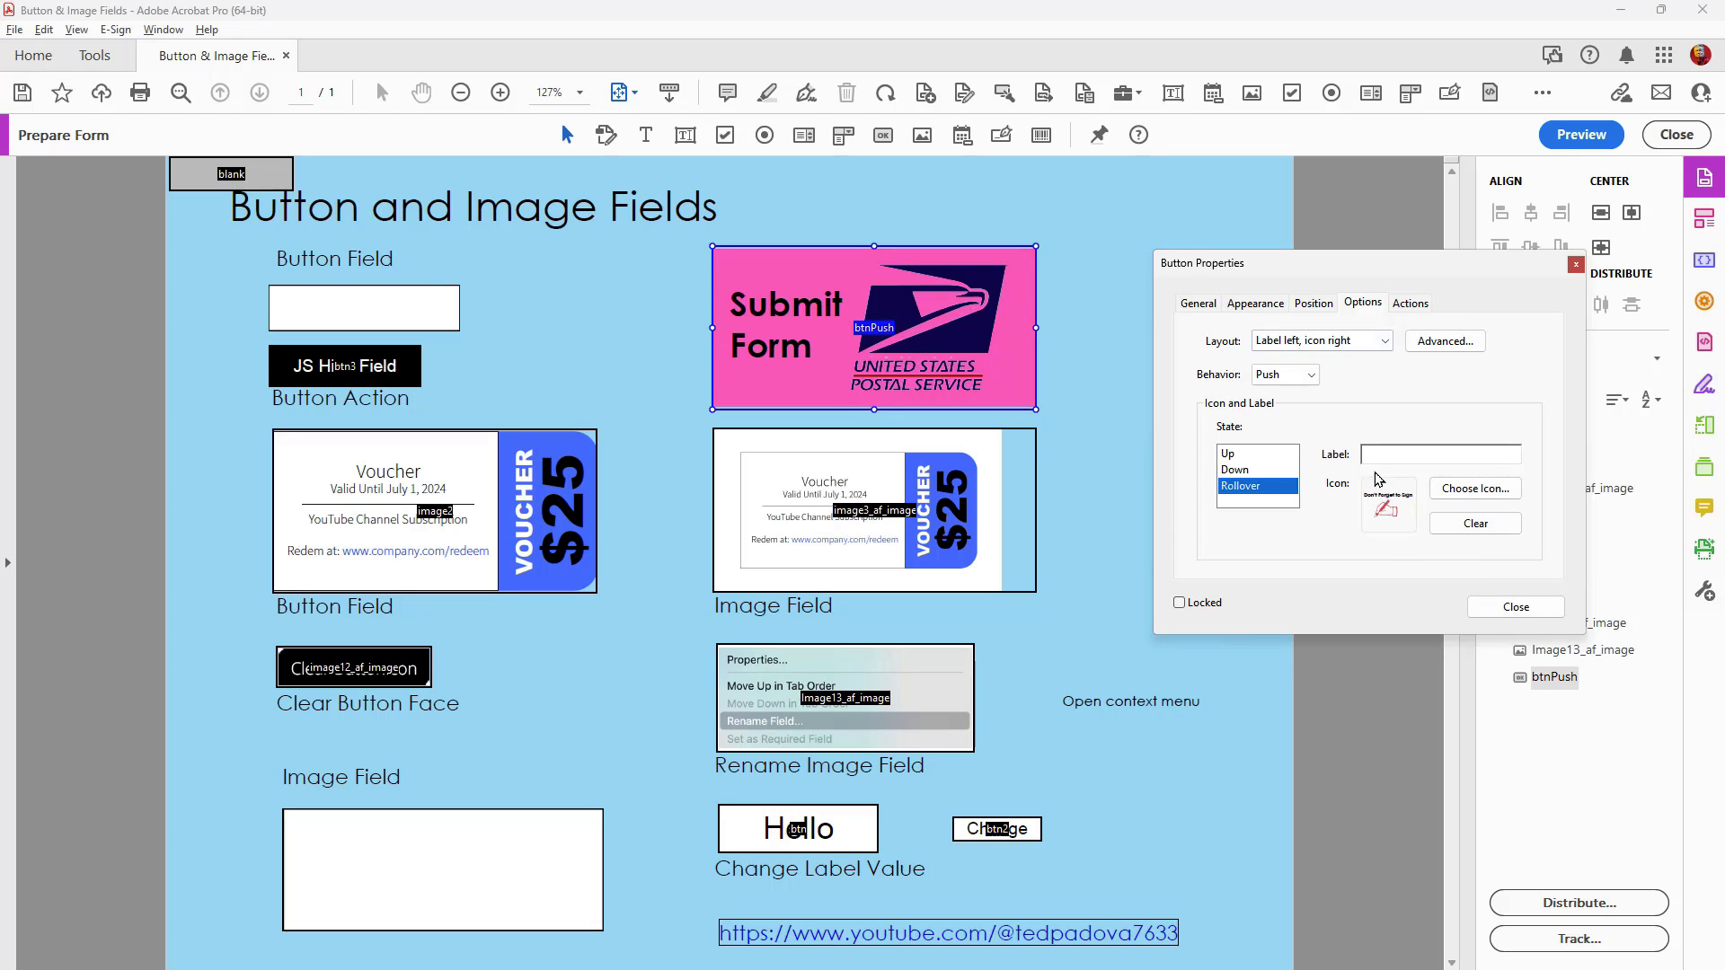
pyautogui.moveTo(1295, 263); pyautogui.dragTo(1218, 200)
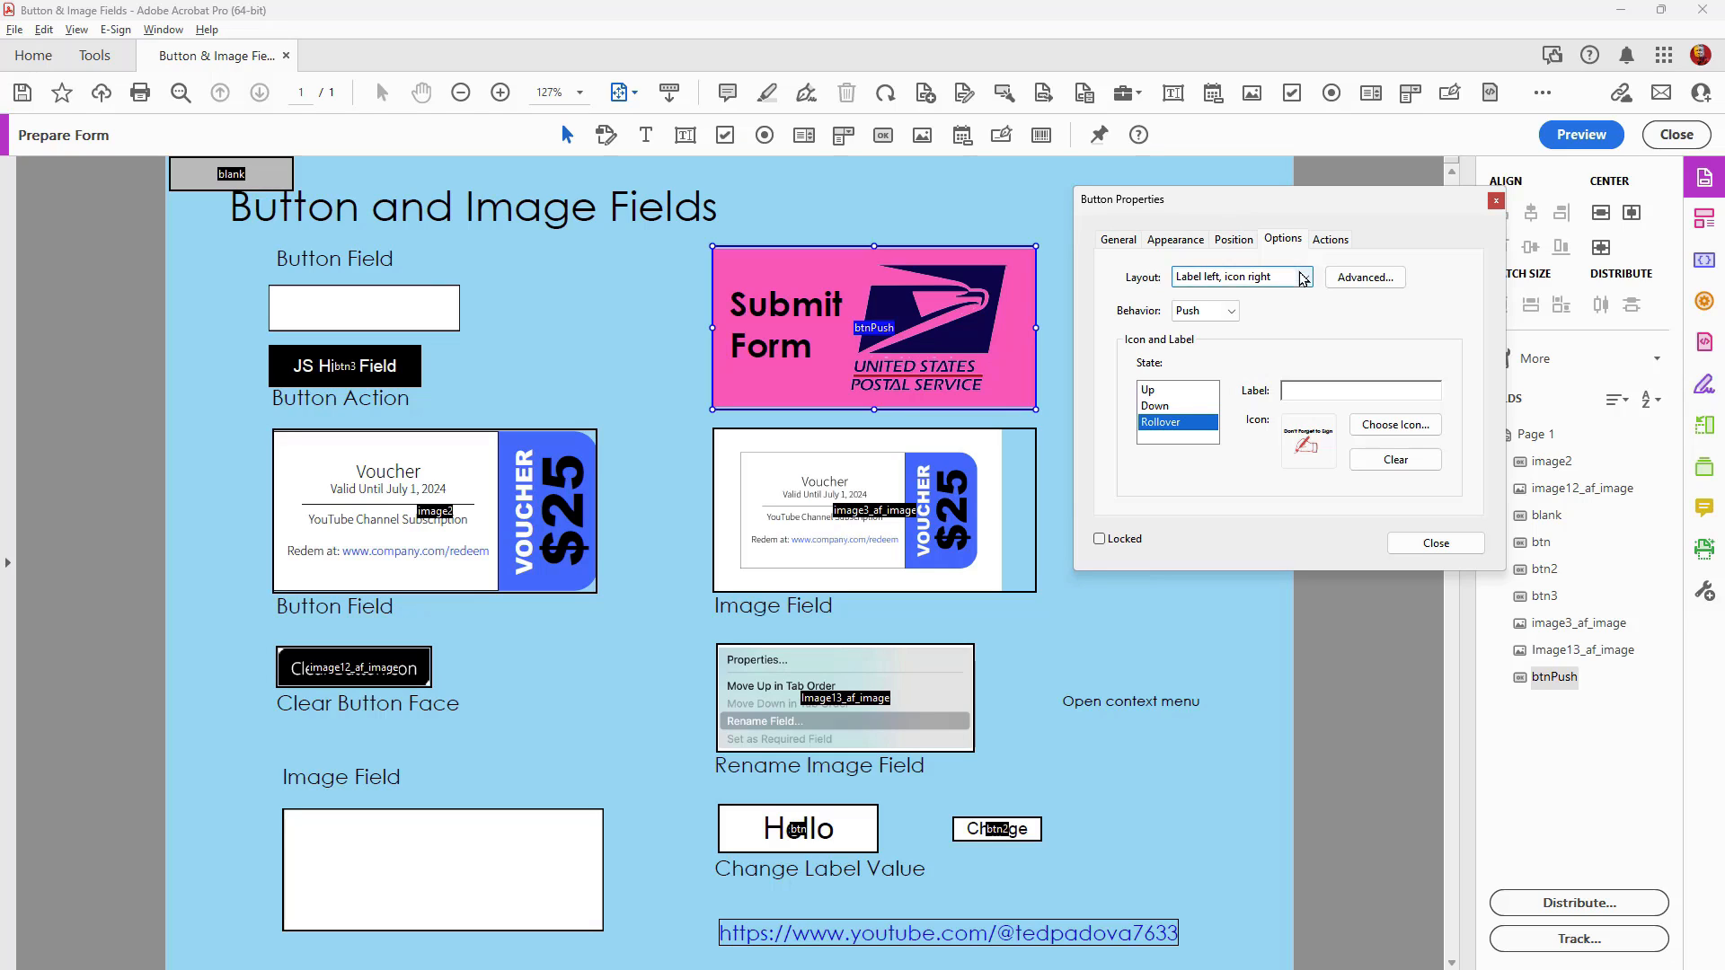
pyautogui.click(1329, 240)
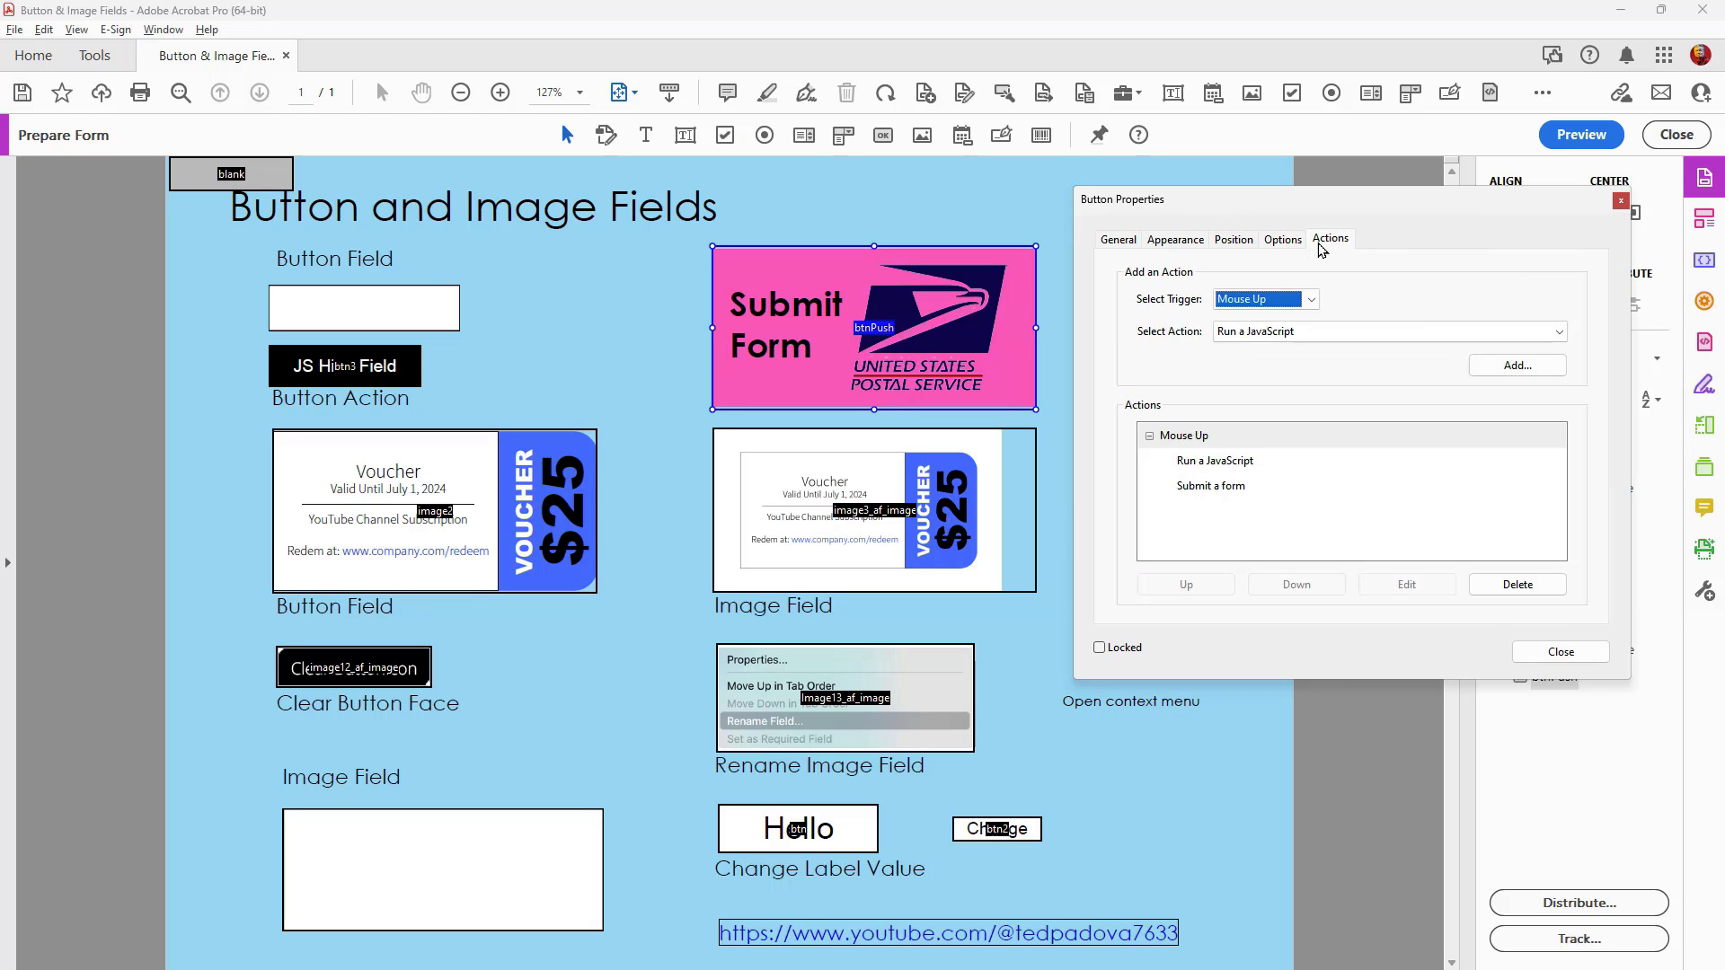
pyautogui.click(1227, 334)
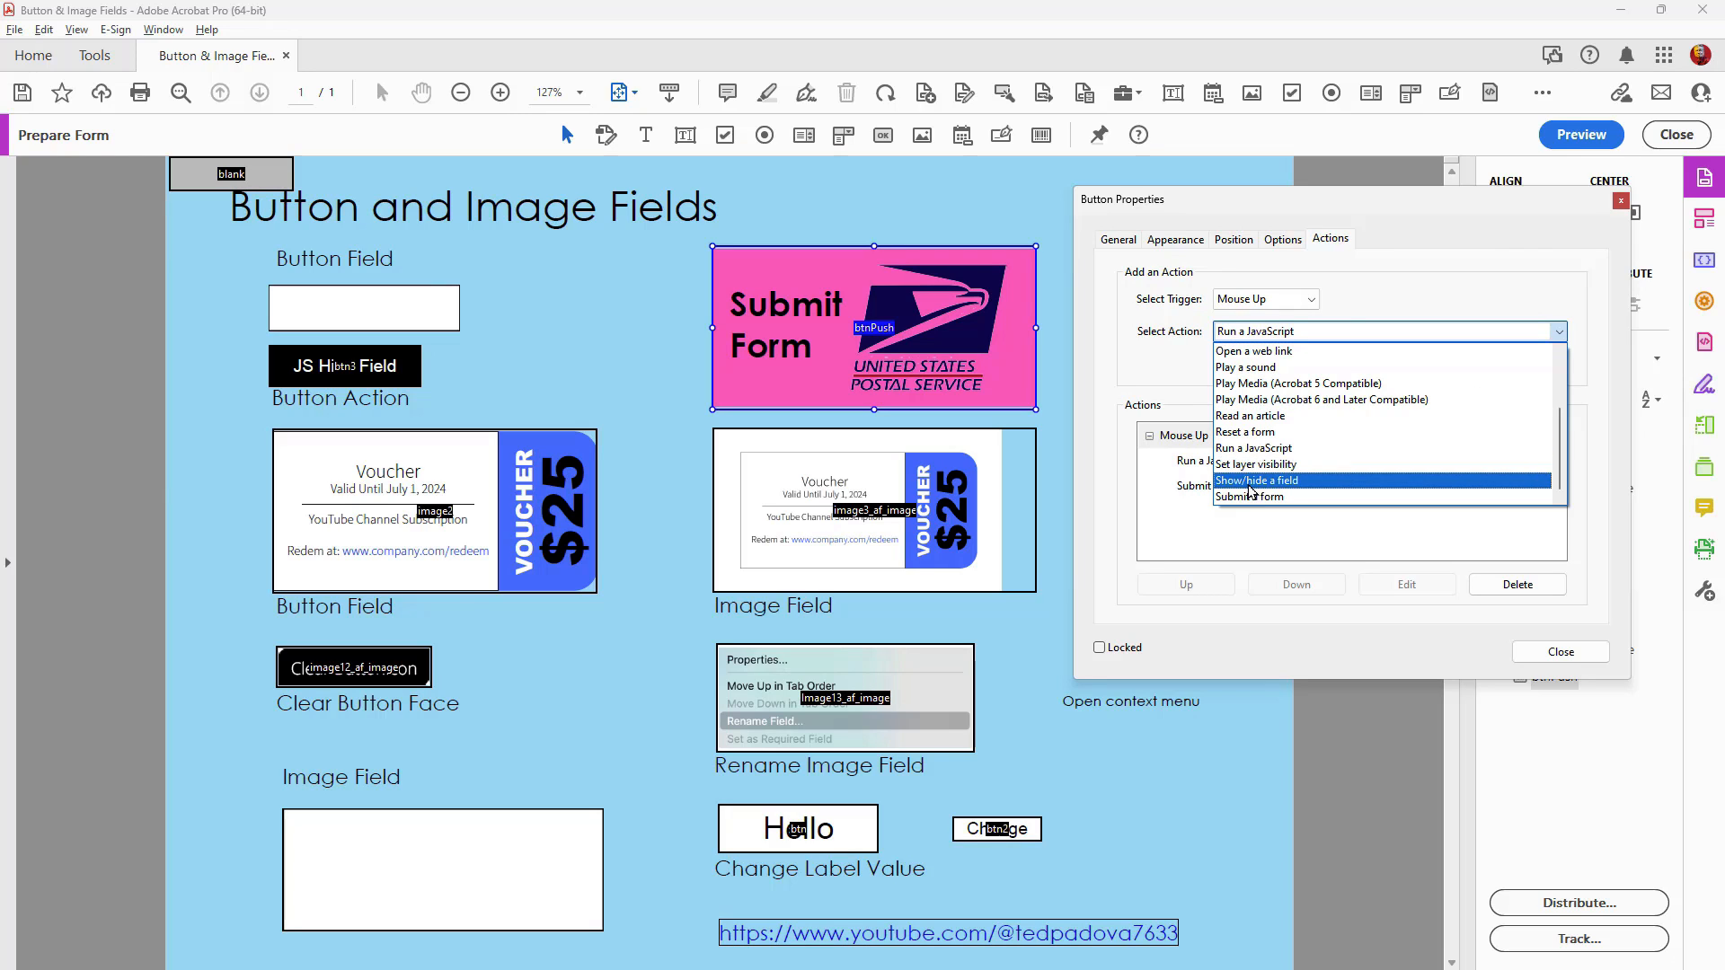
pyautogui.click(1159, 361)
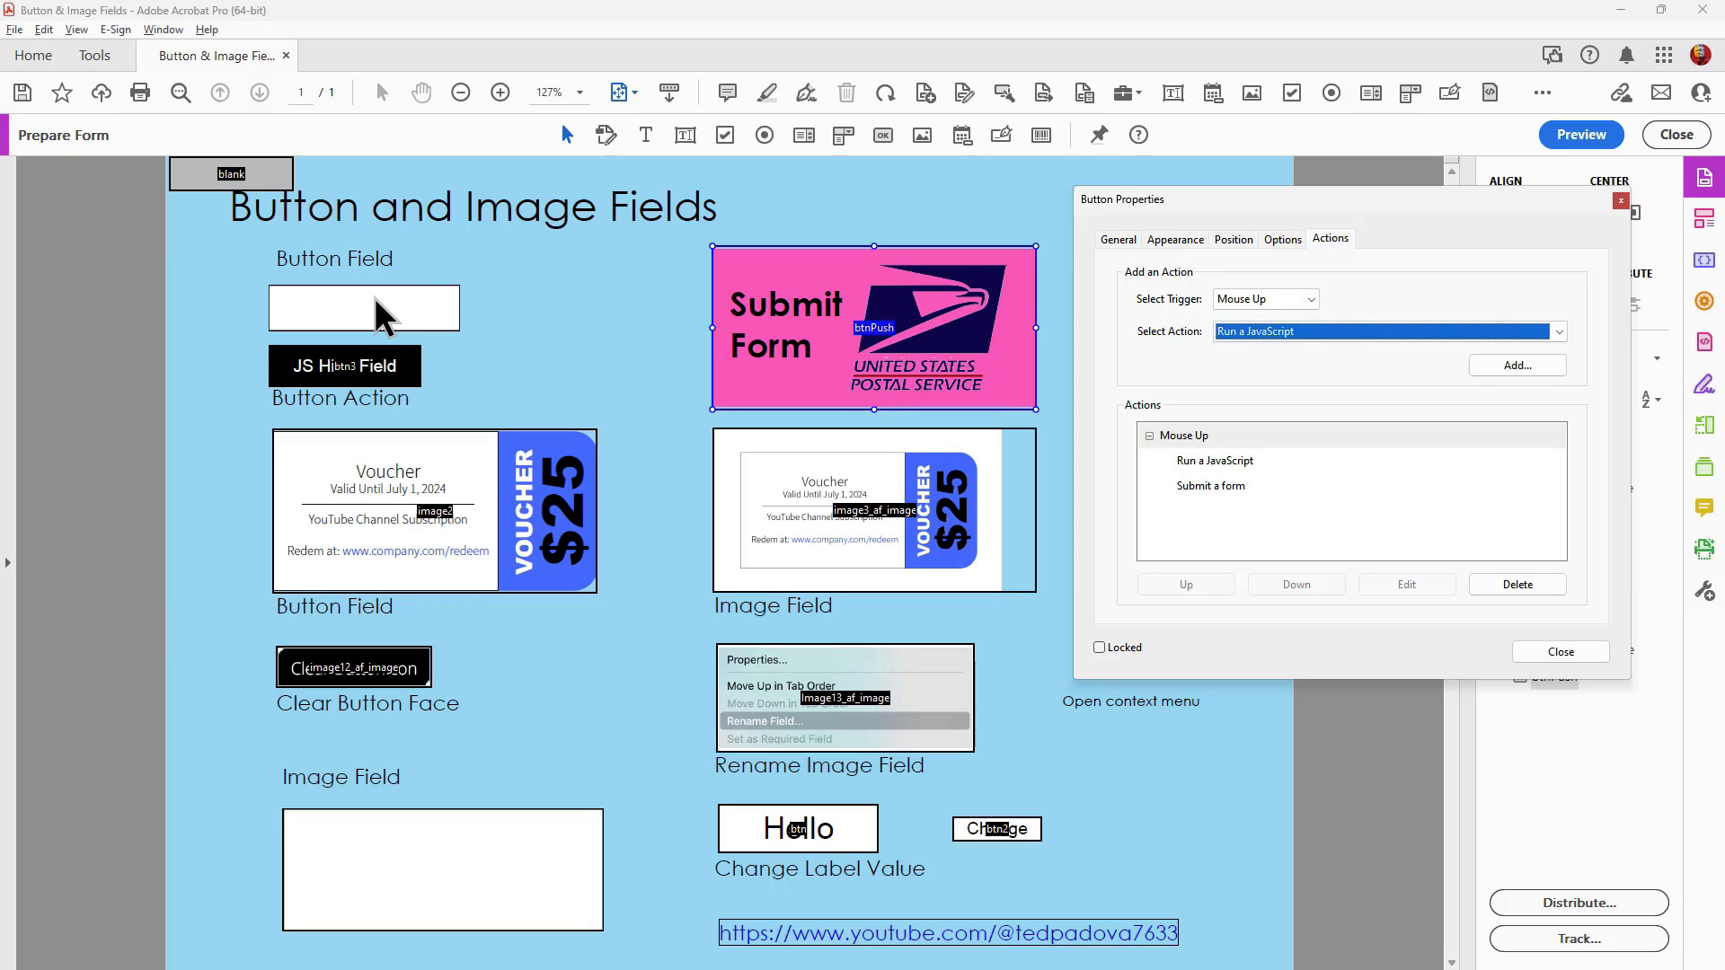
pyautogui.click(1559, 652)
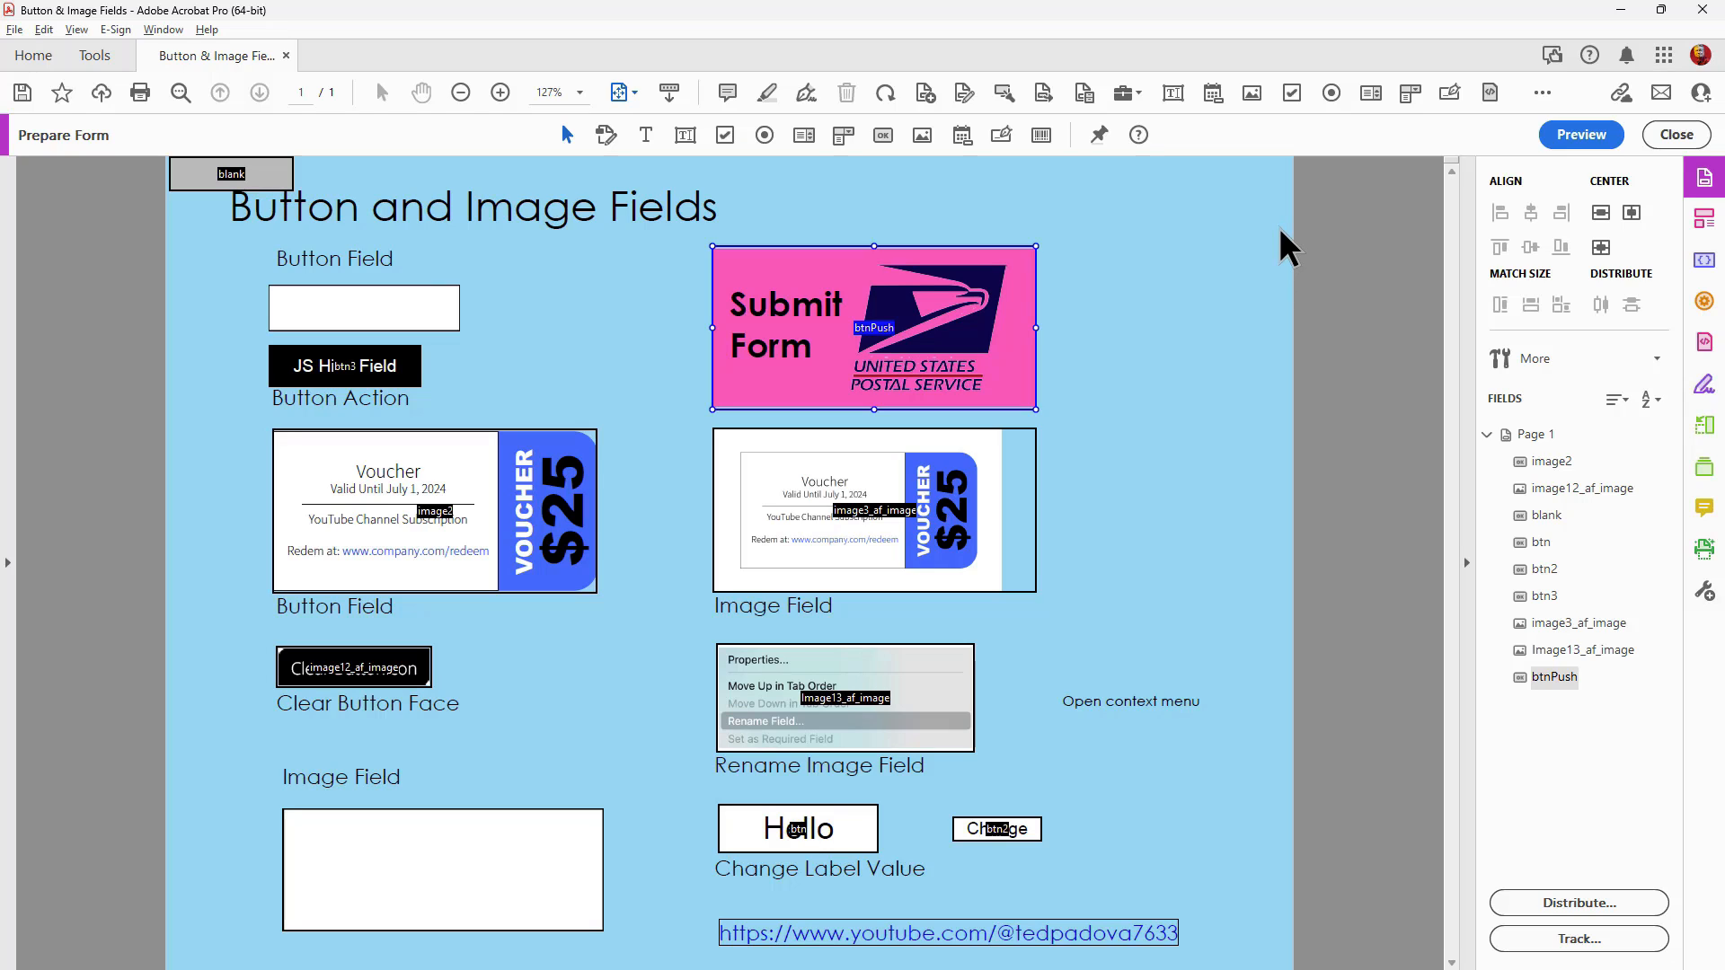
# Inspect the mouse-up JavaScript of the Clear ButtonIcon field, image12_af_image, and leave the script editor without making changes
pyautogui.click(373, 669)
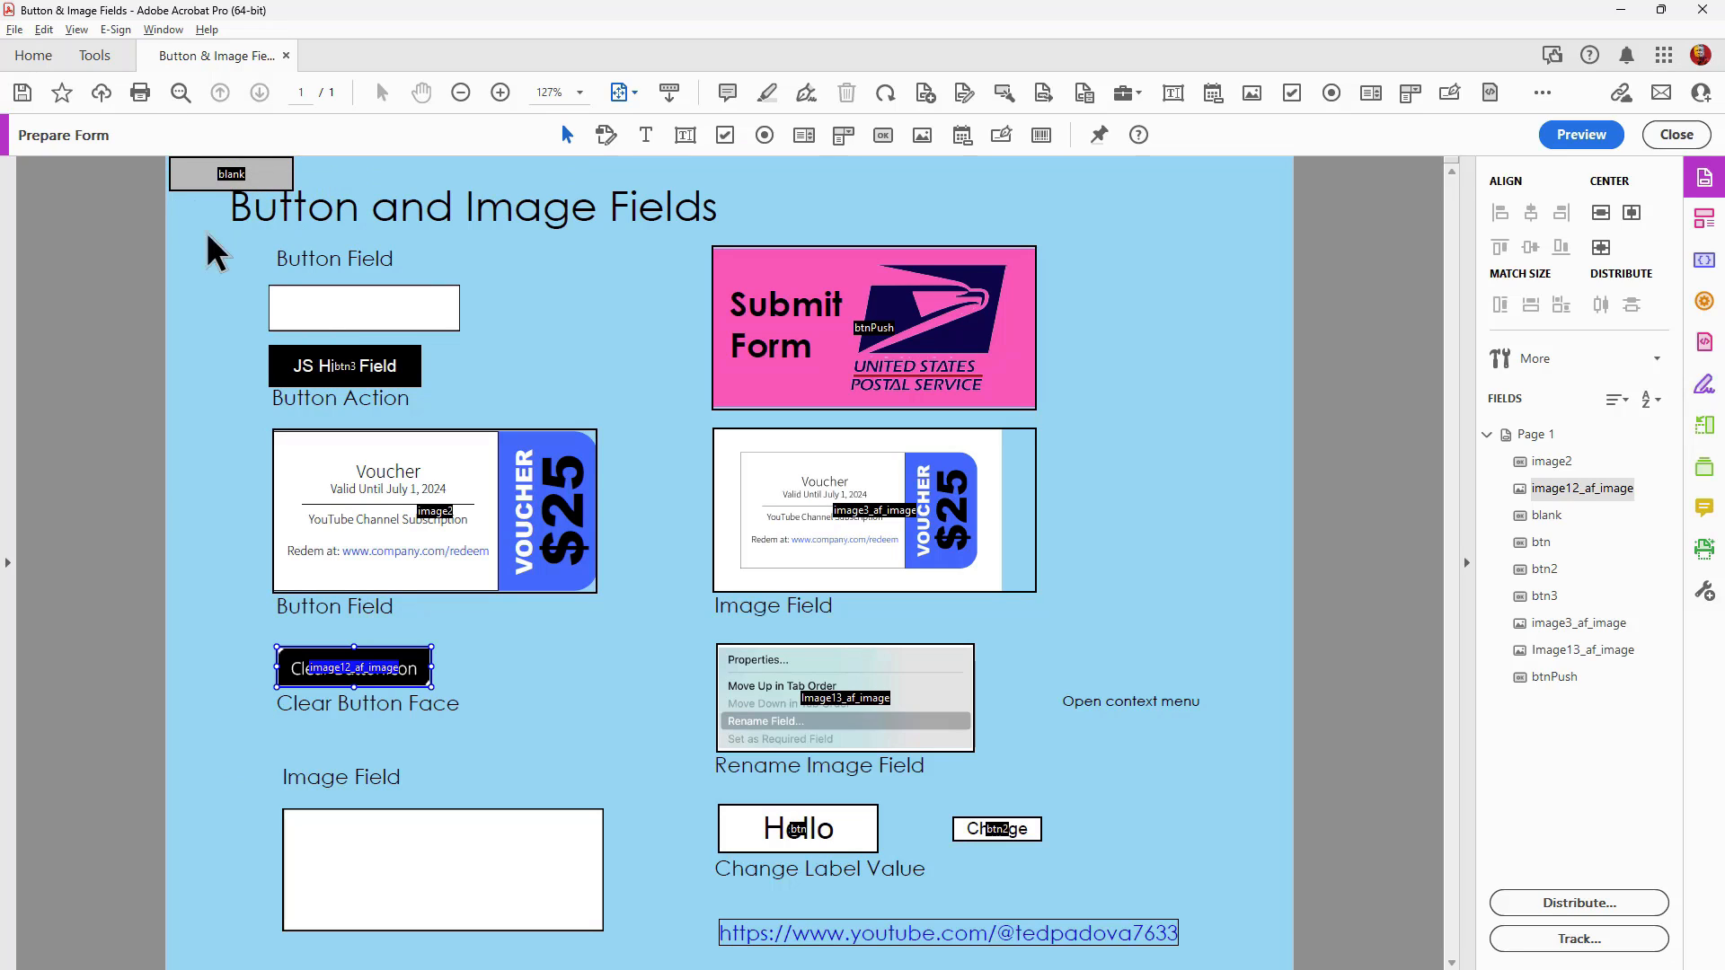
pyautogui.doubleClick(402, 676)
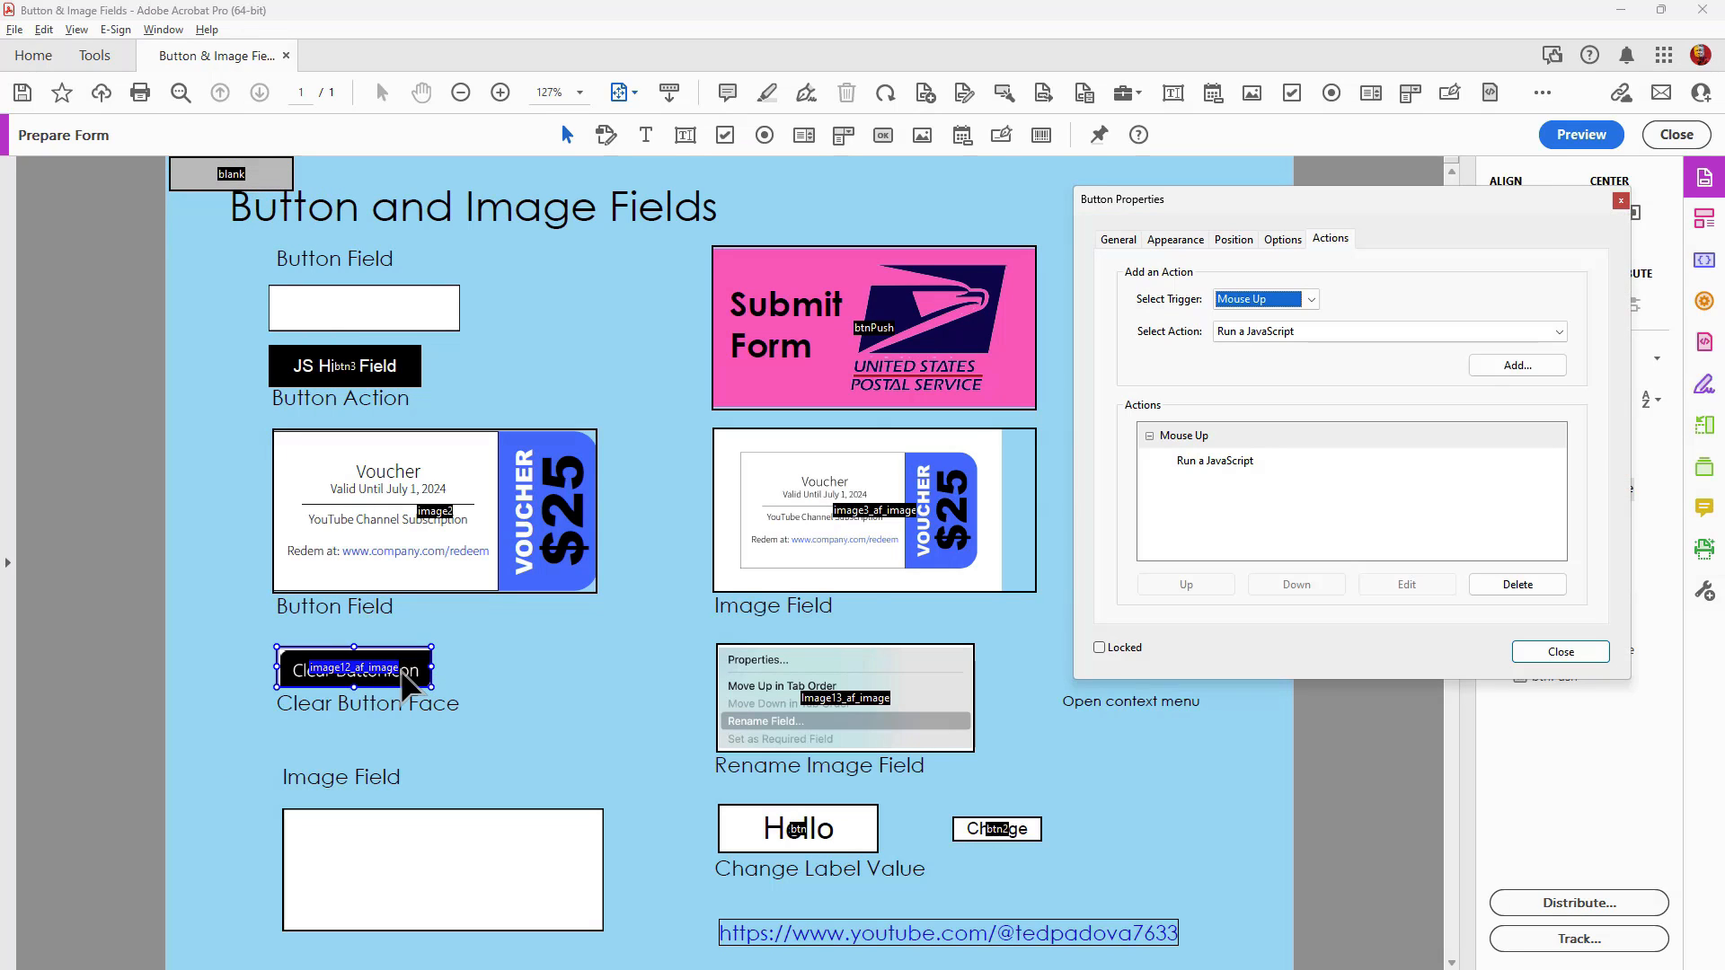
pyautogui.click(1261, 460)
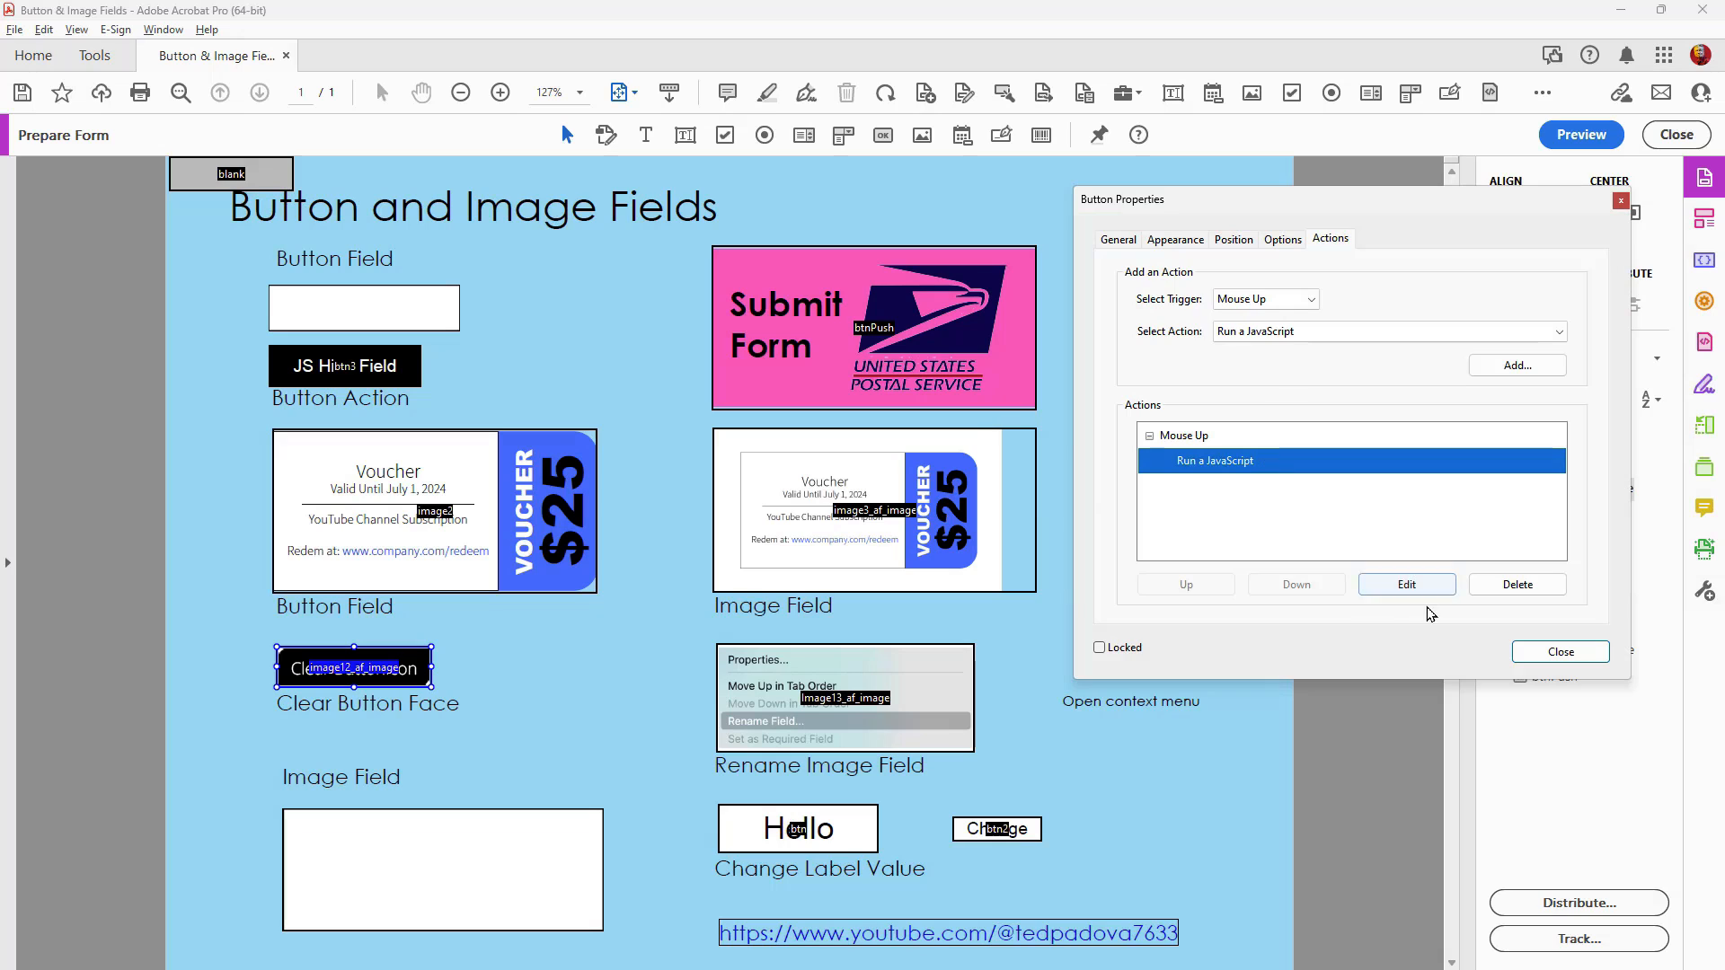
pyautogui.click(1407, 585)
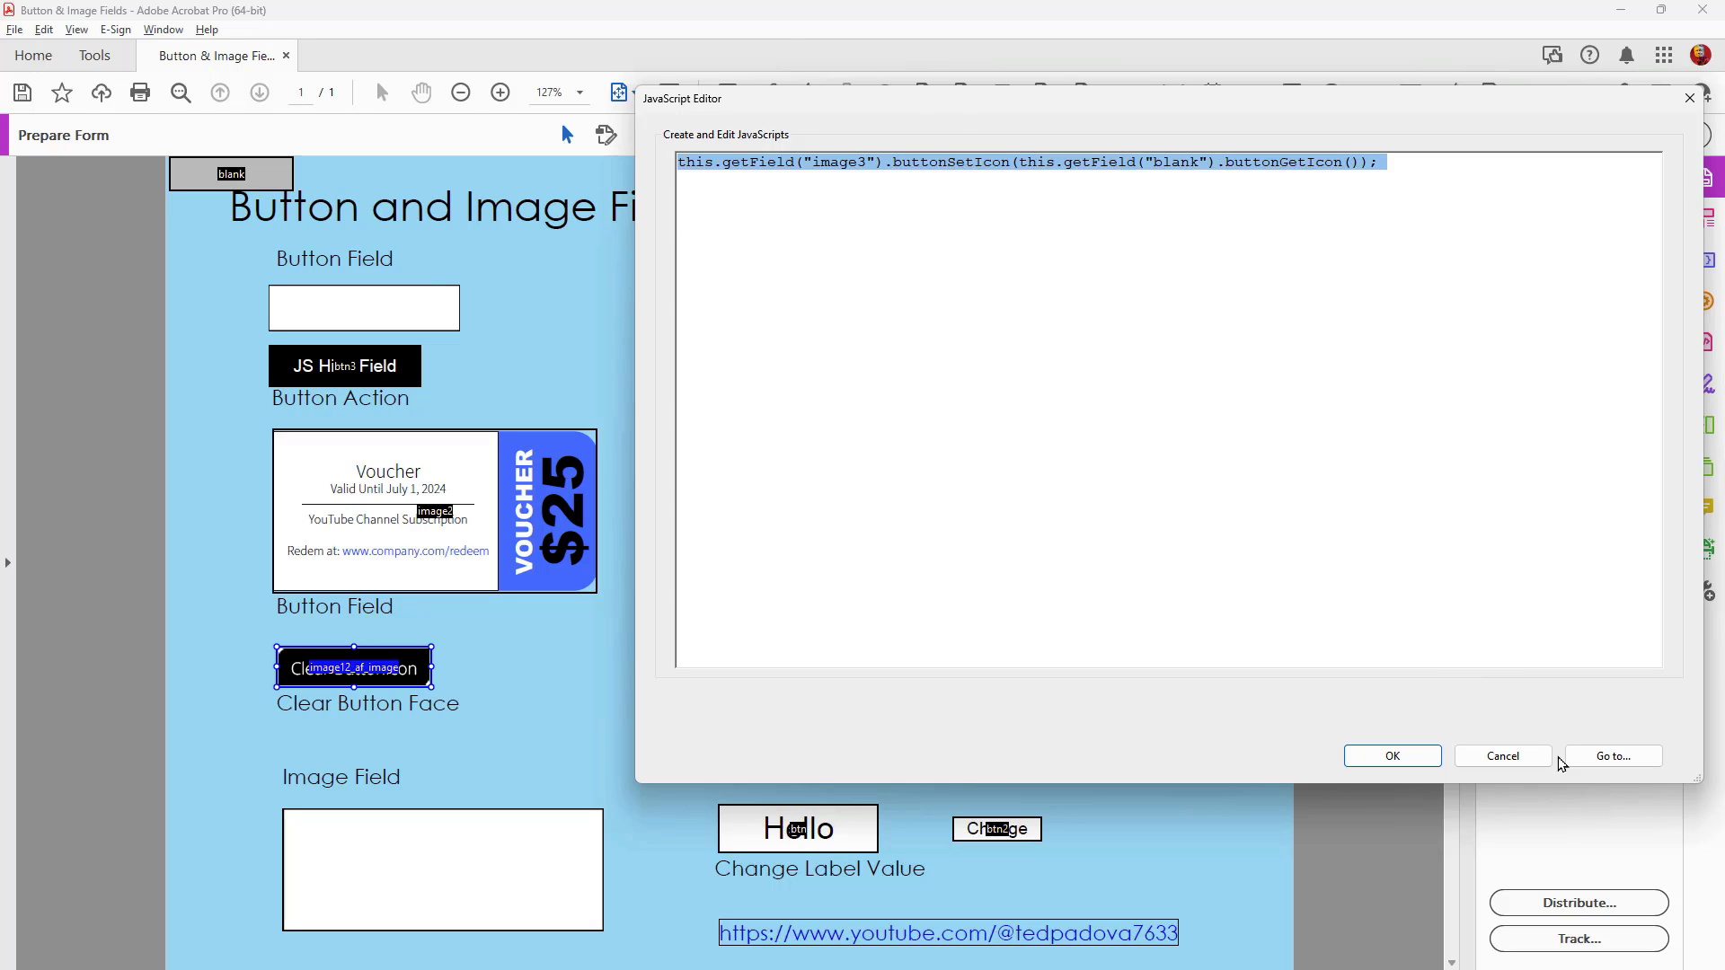
pyautogui.click(1500, 759)
pyautogui.click(247, 180)
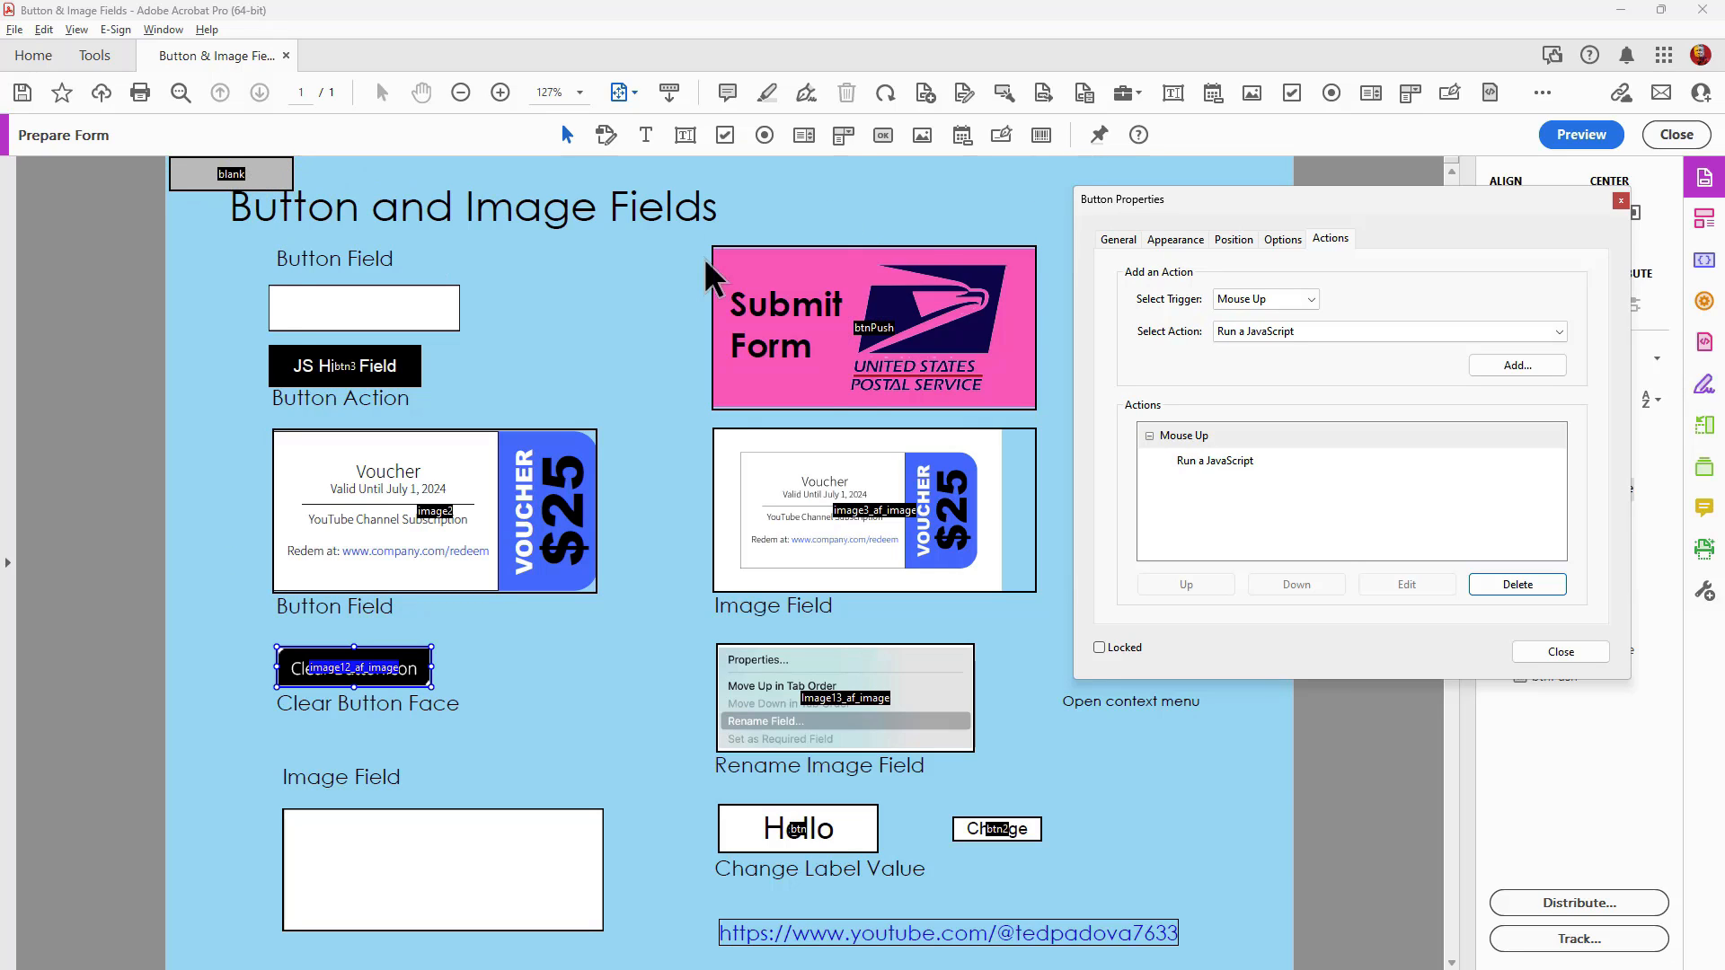
pyautogui.click(879, 299)
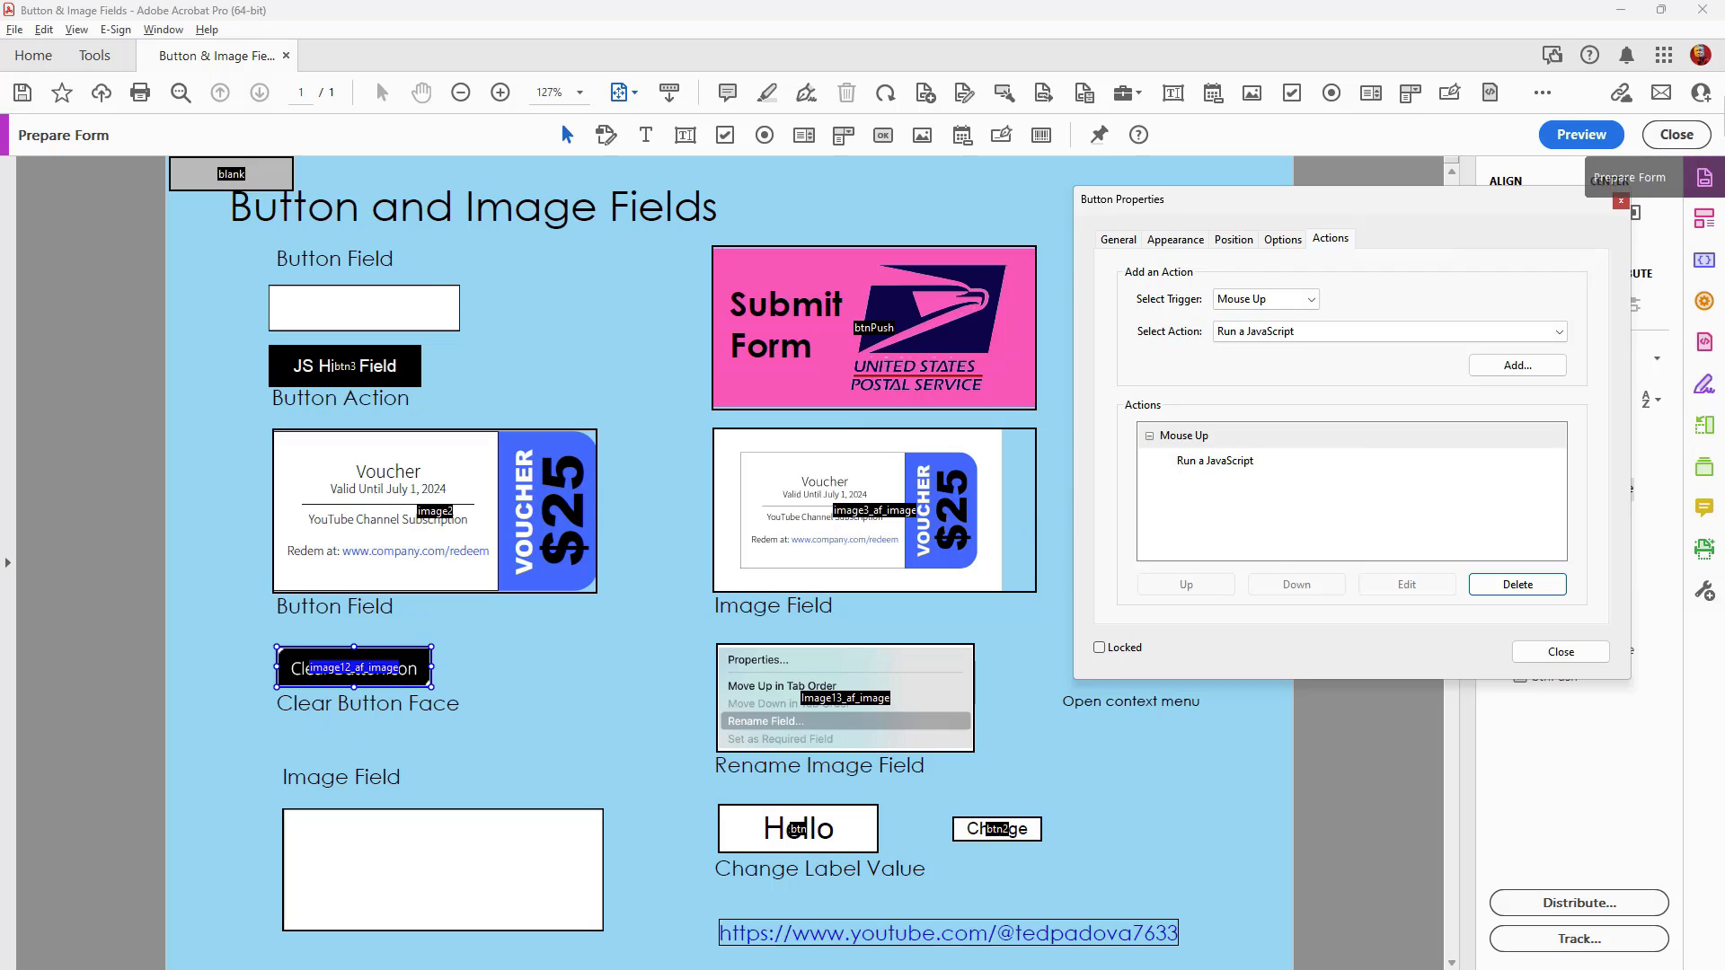
# Preview the form, run the Clear ButtonIcon button to clear the voucher from the image field, and return to form editing
pyautogui.click(1594, 134)
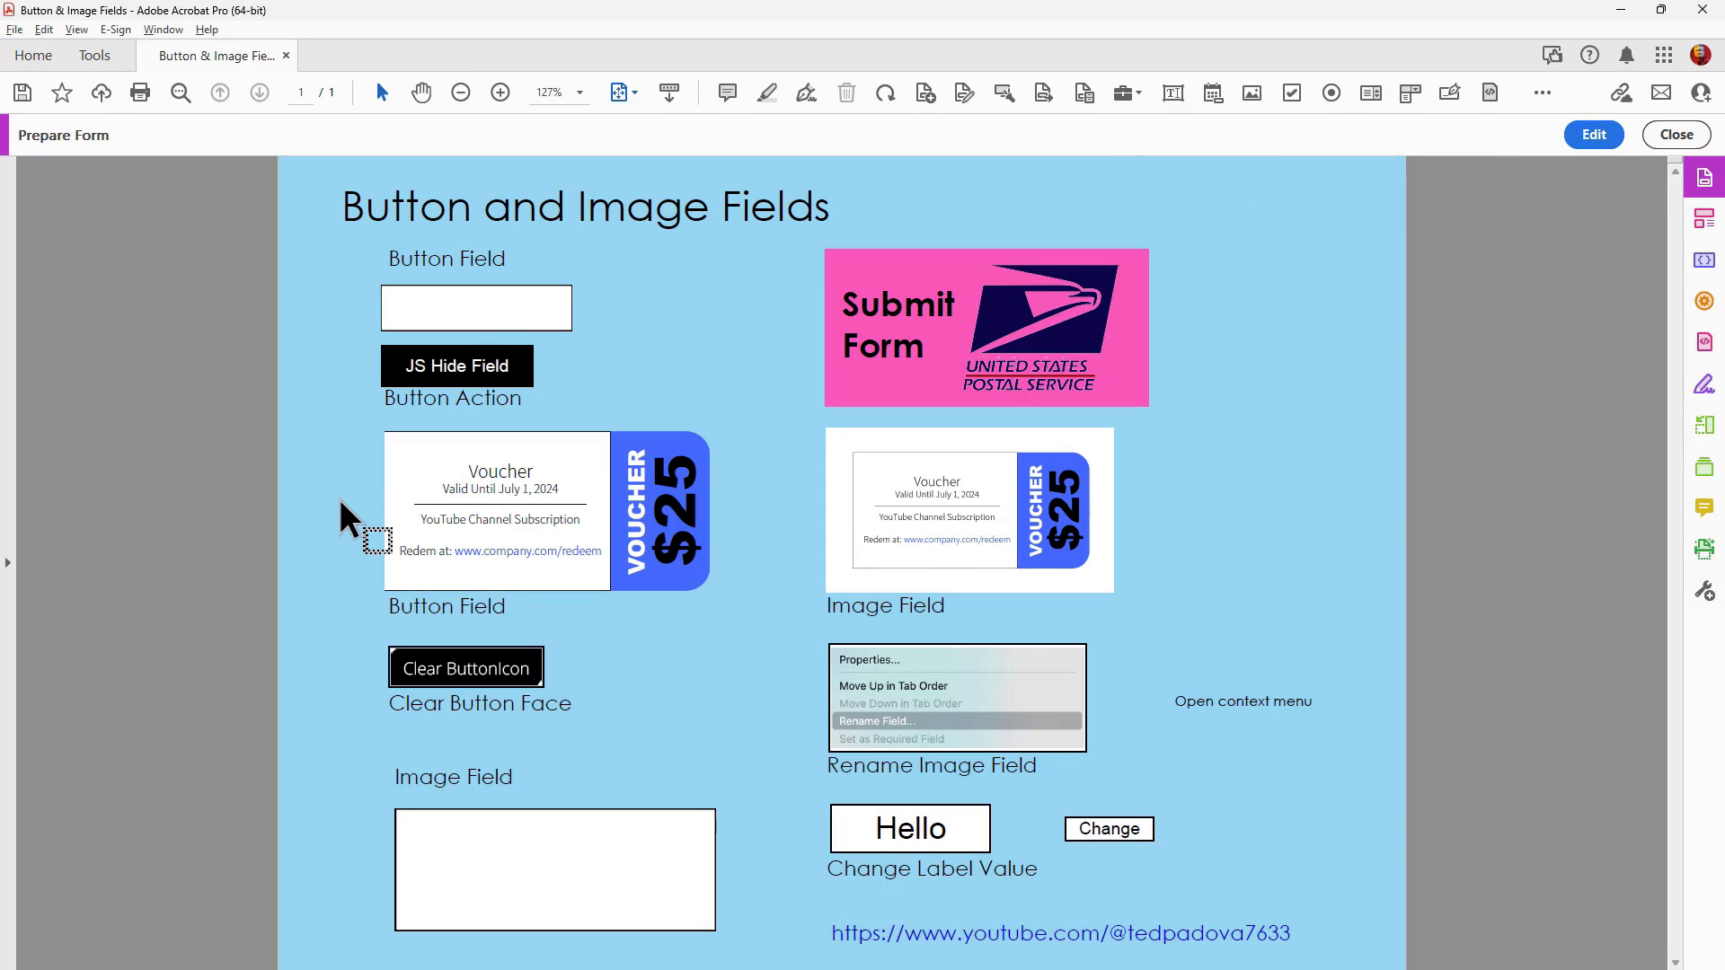
pyautogui.click(505, 681)
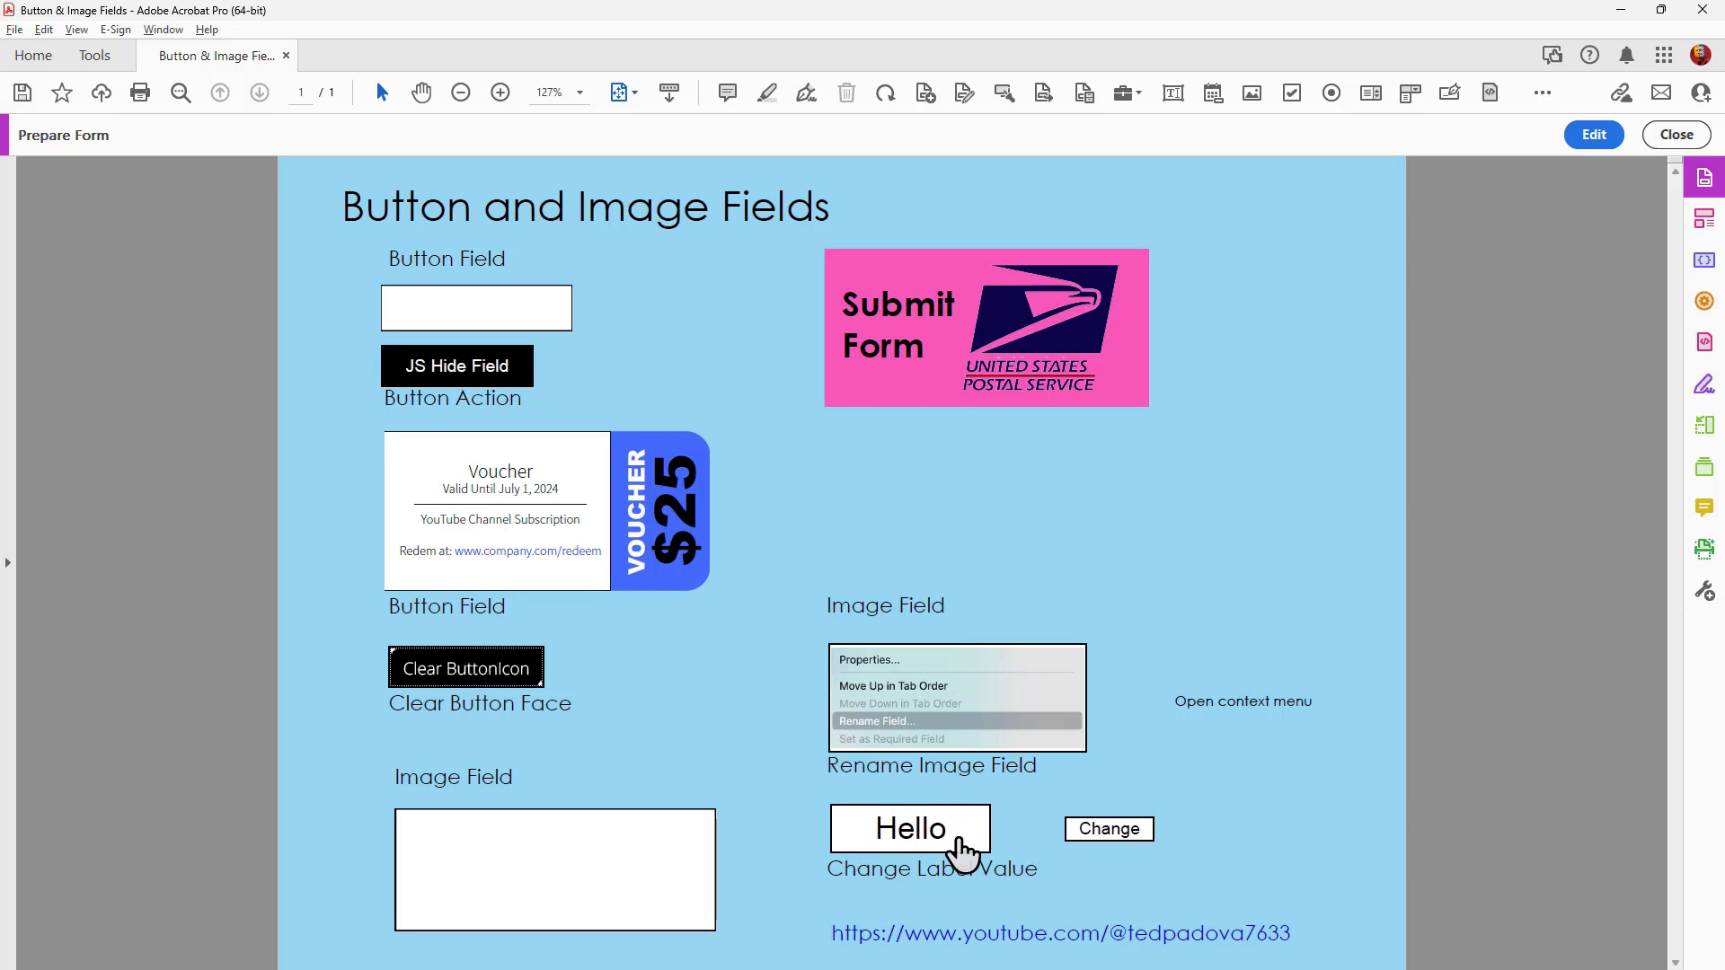
pyautogui.click(1592, 134)
# Examine the Up state label in the btn button's options and close its properties
pyautogui.doubleClick(791, 824)
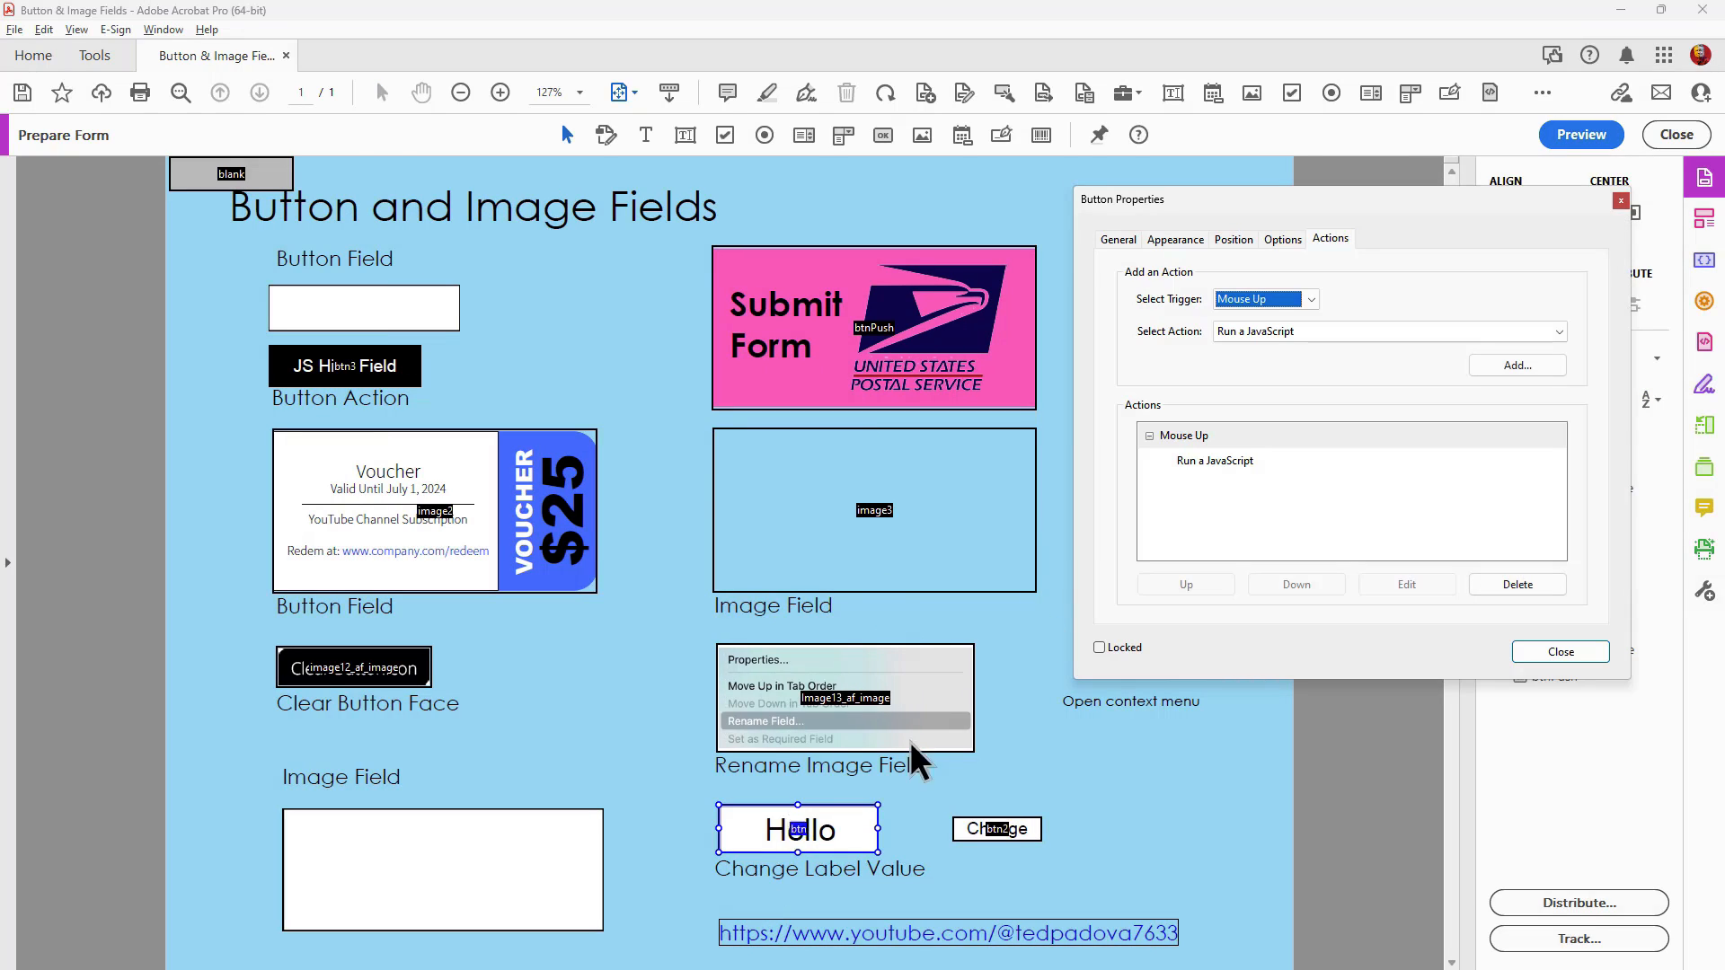
pyautogui.click(1283, 239)
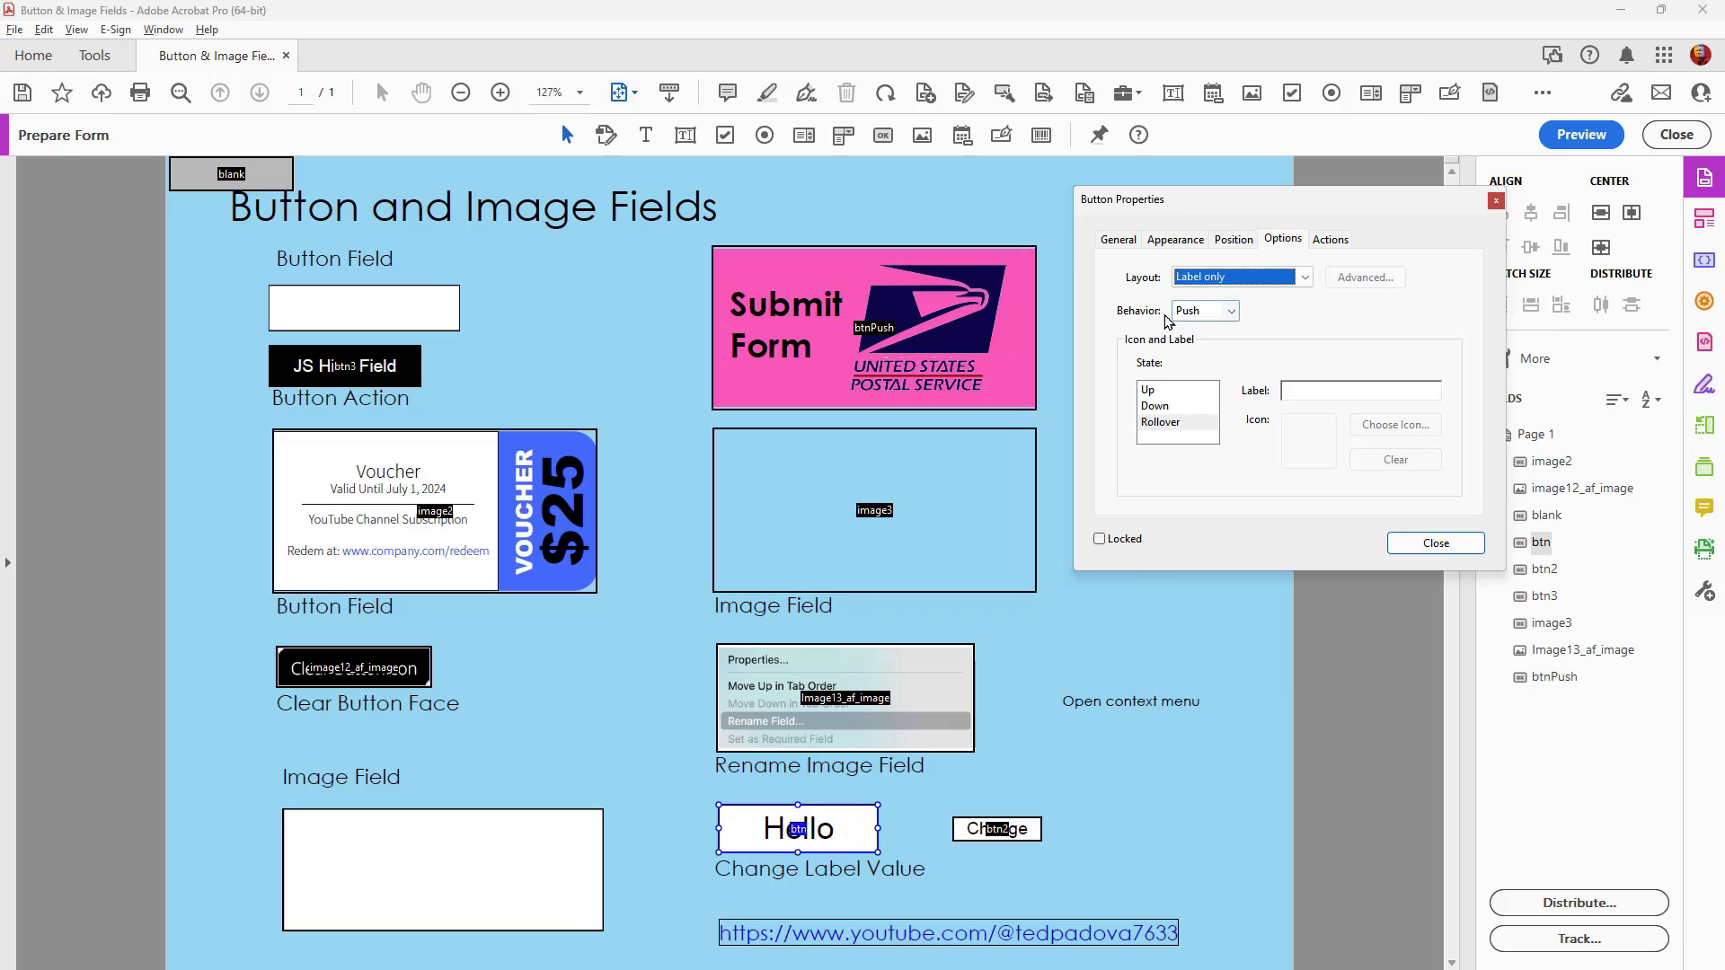
pyautogui.click(1154, 390)
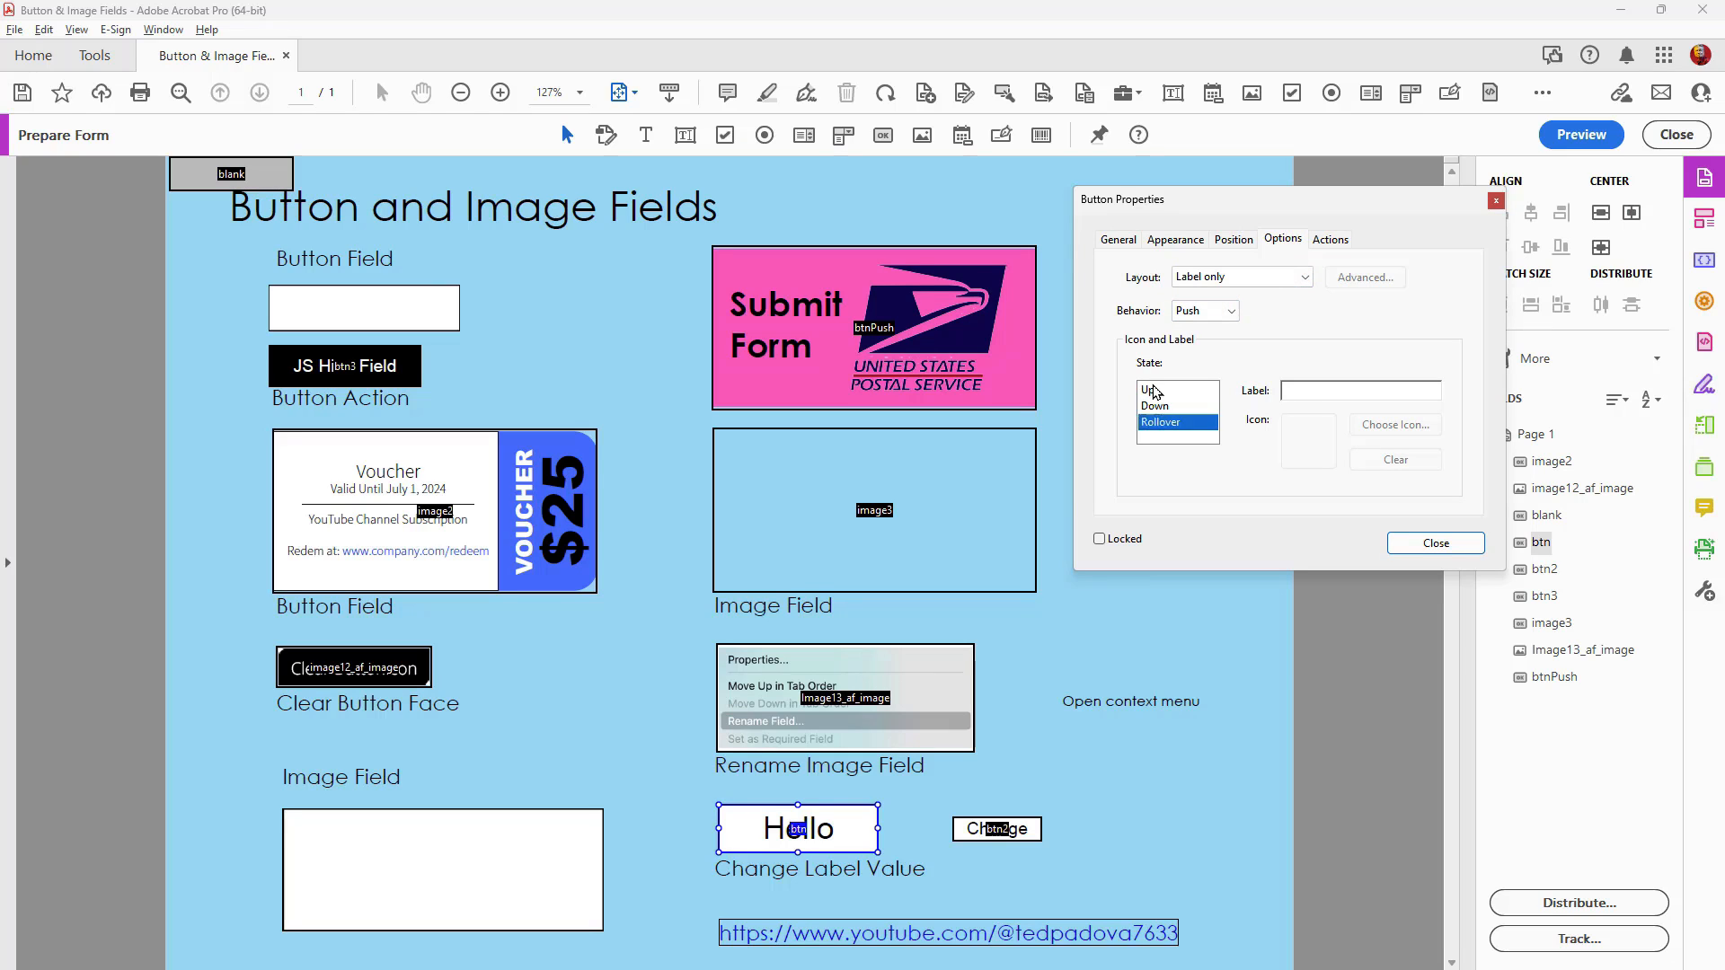
pyautogui.click(1153, 390)
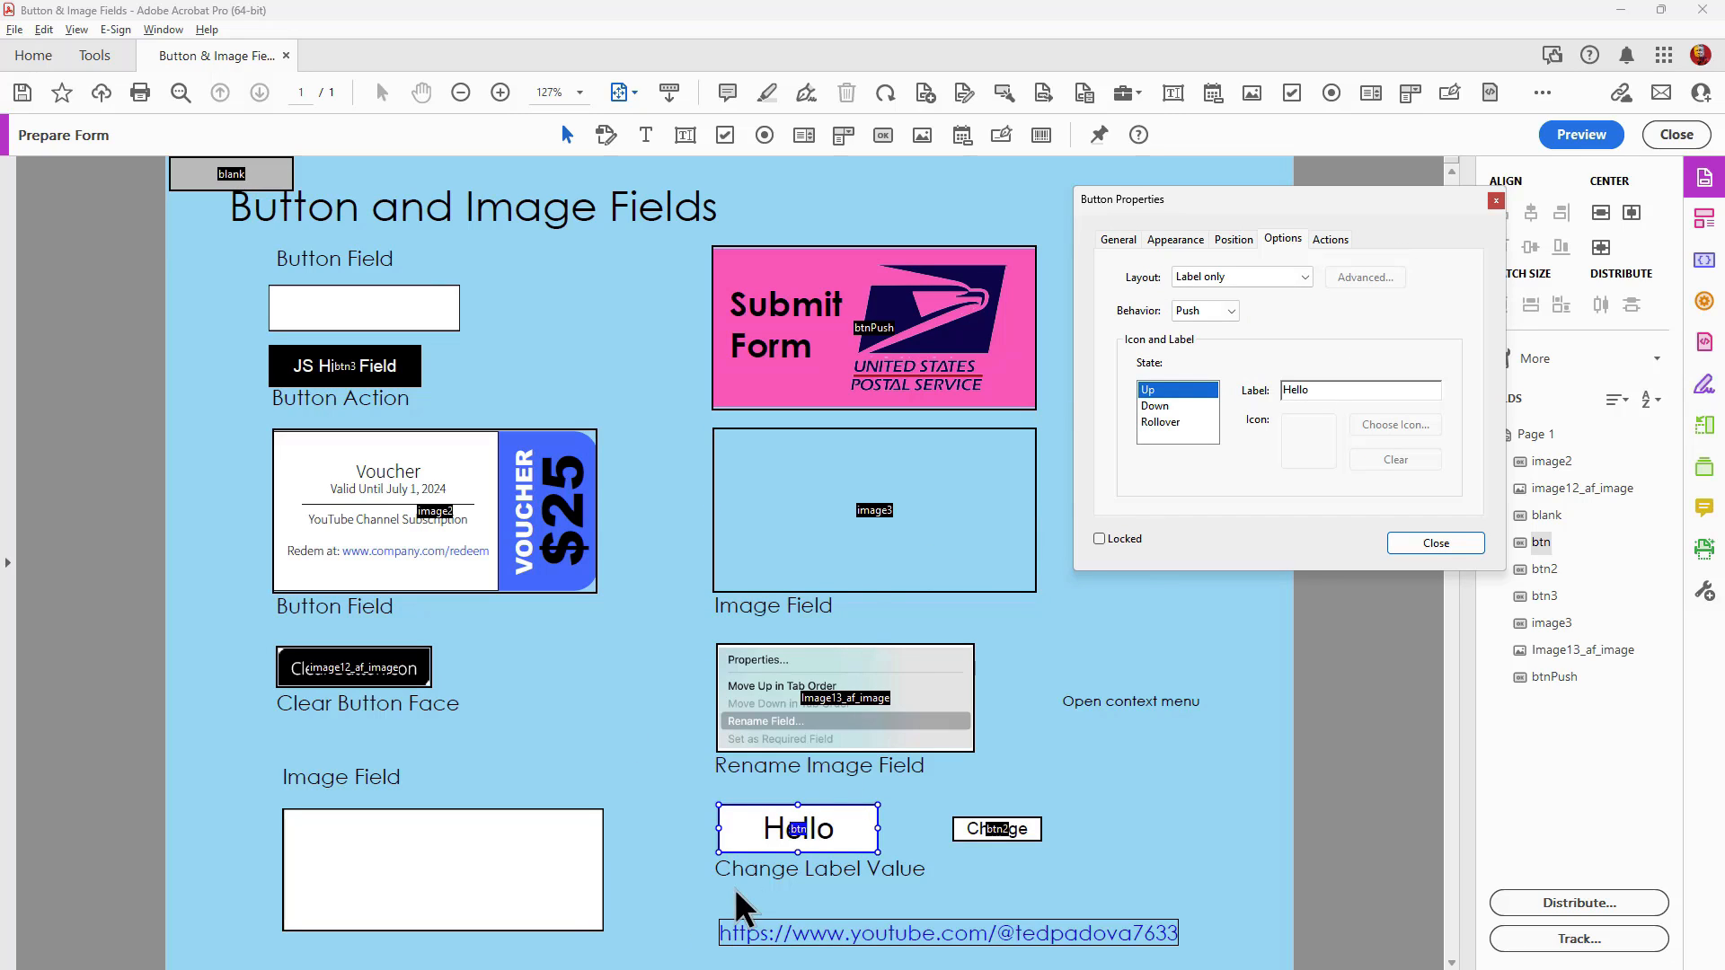
pyautogui.click(1436, 542)
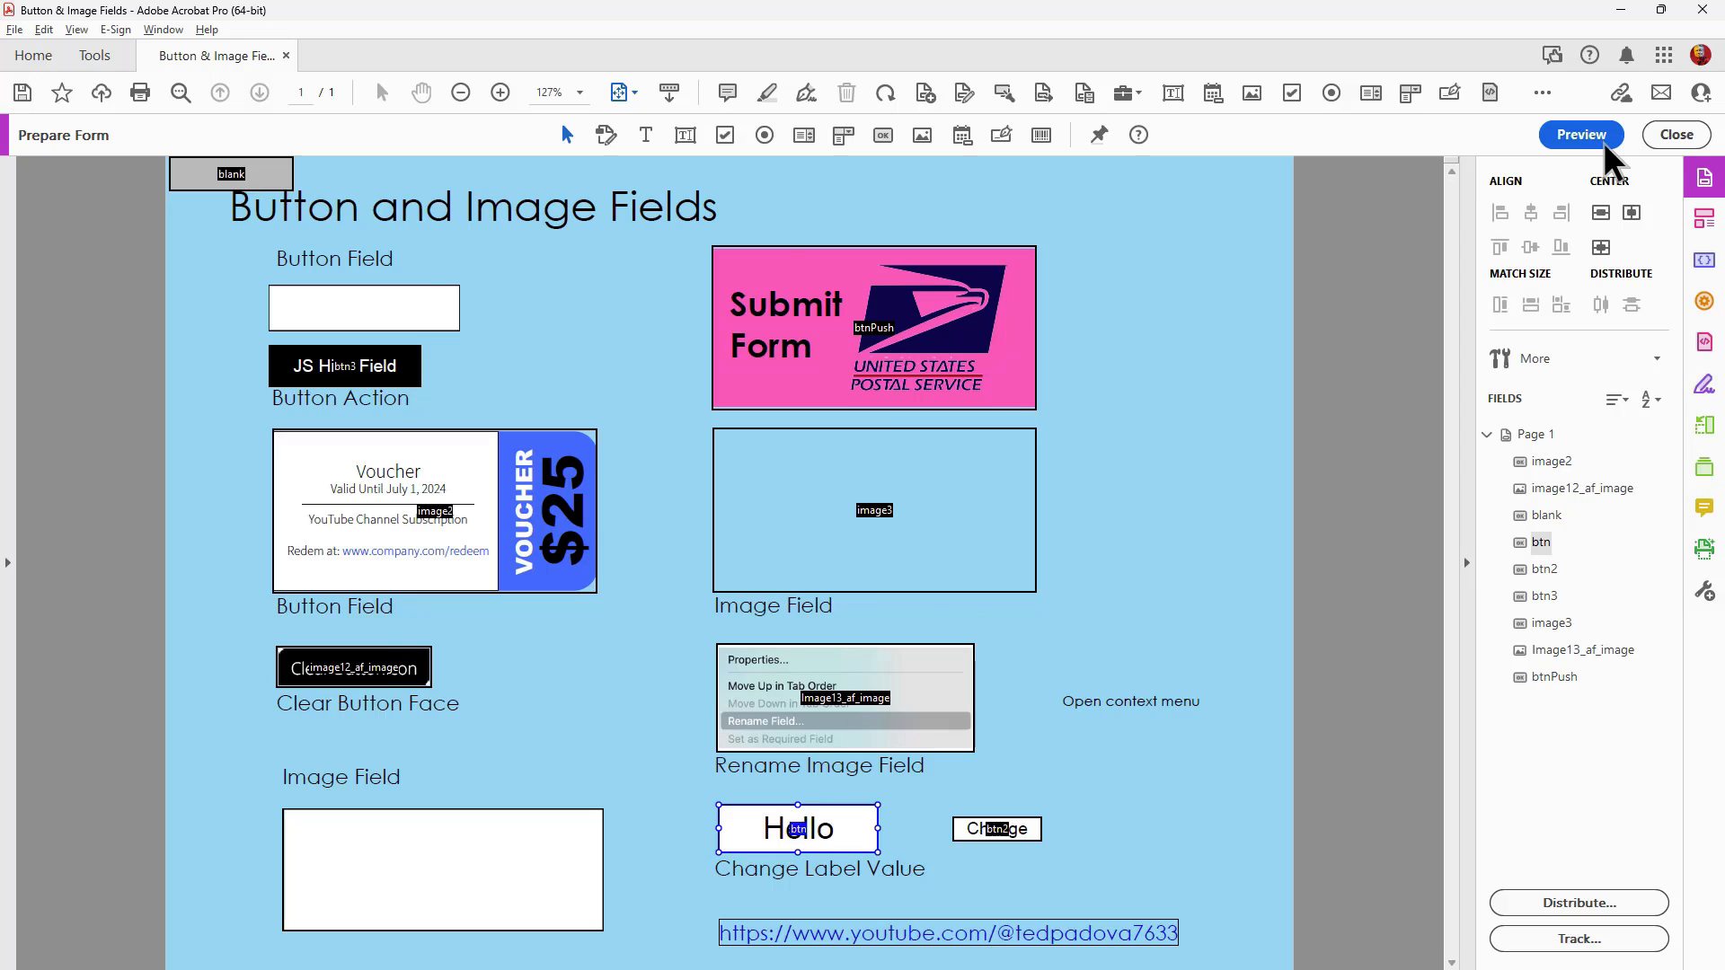
# Preview the form, switch the button label to Goodbye and back to Hello using the two buttons, and return to form editing
pyautogui.click(1604, 142)
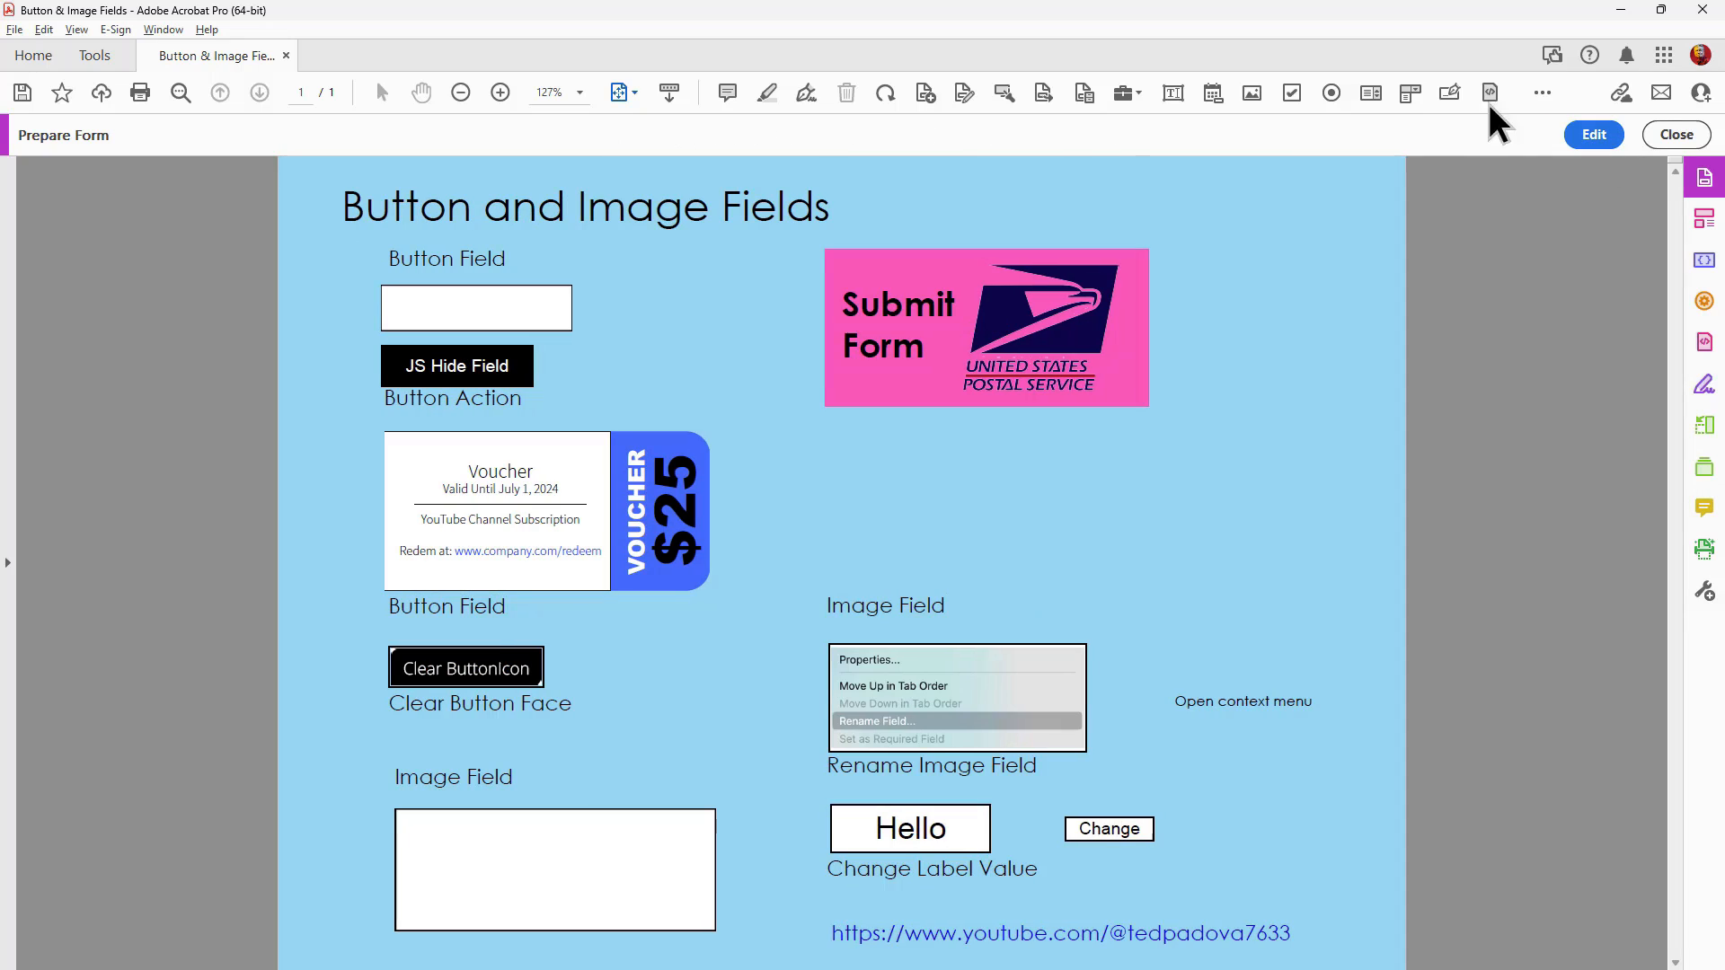
pyautogui.click(1107, 830)
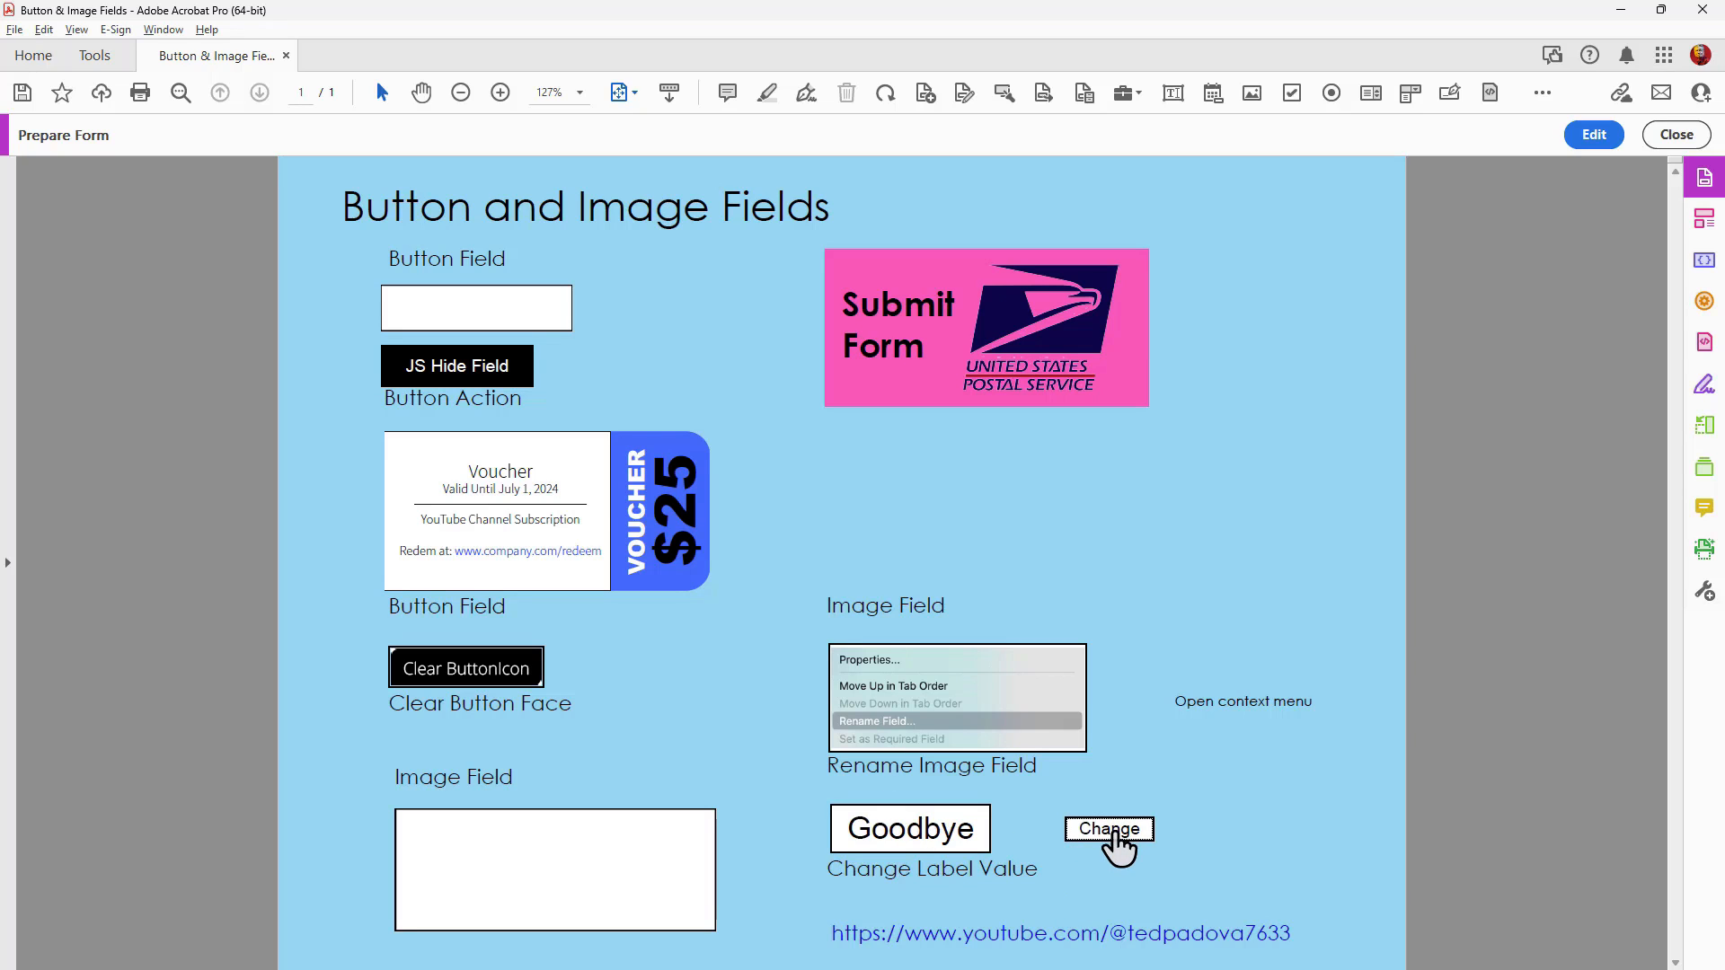
pyautogui.click(960, 838)
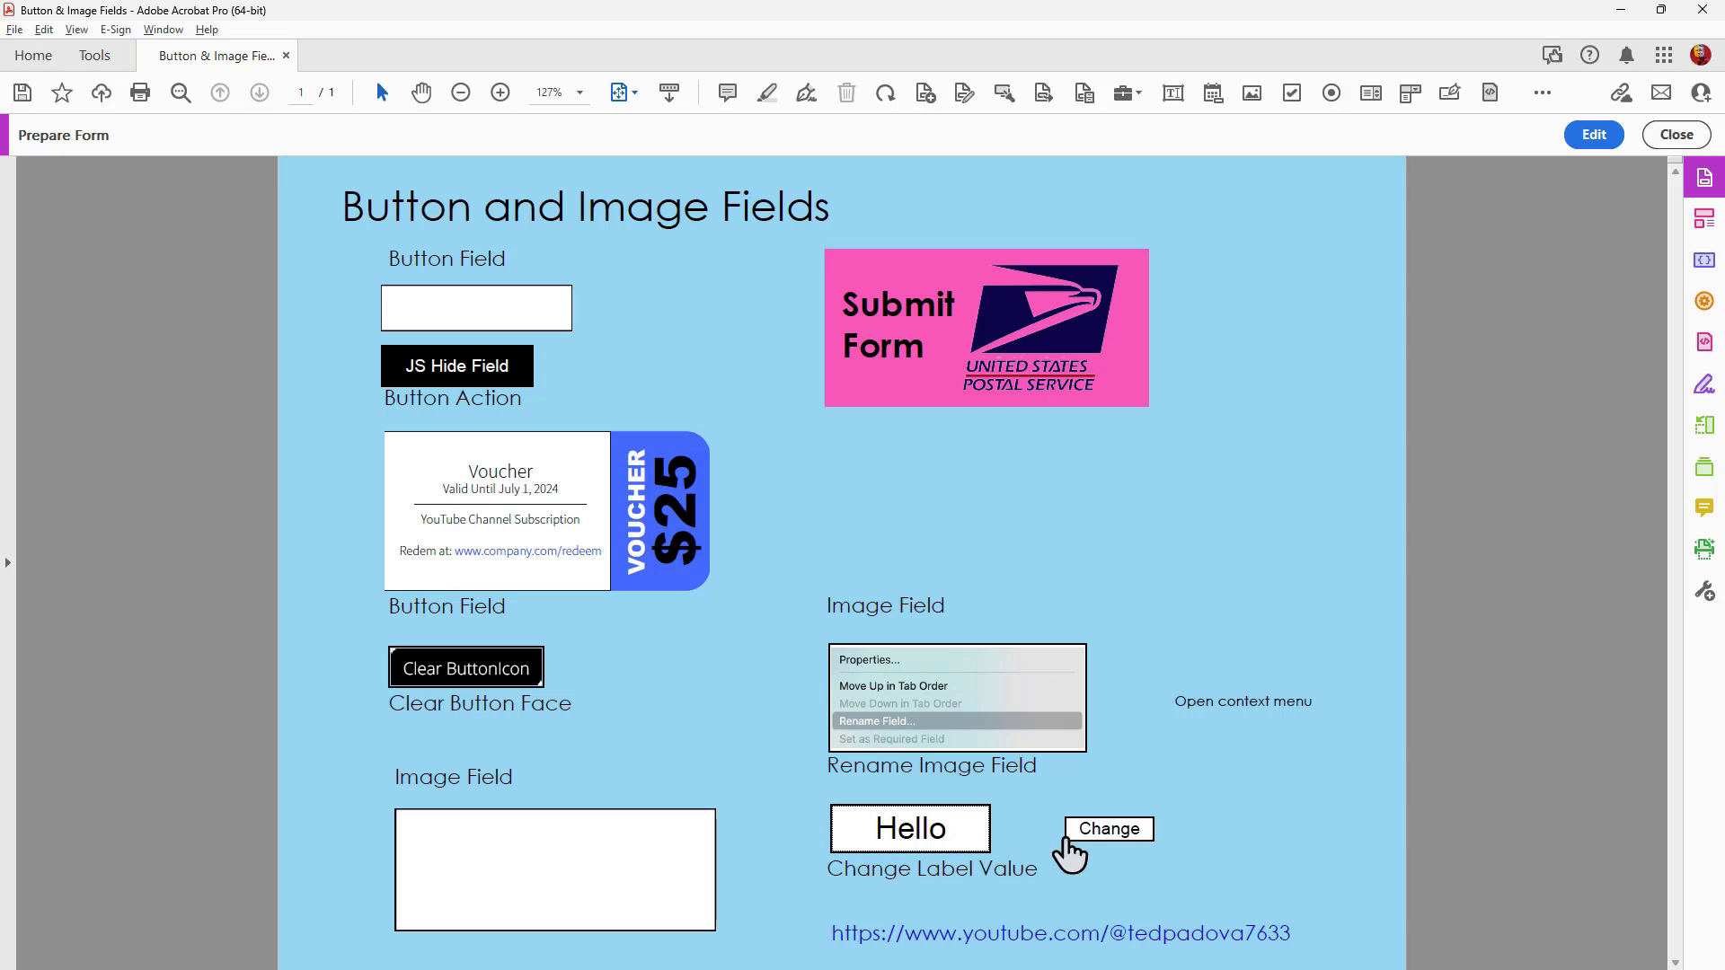
pyautogui.click(1587, 128)
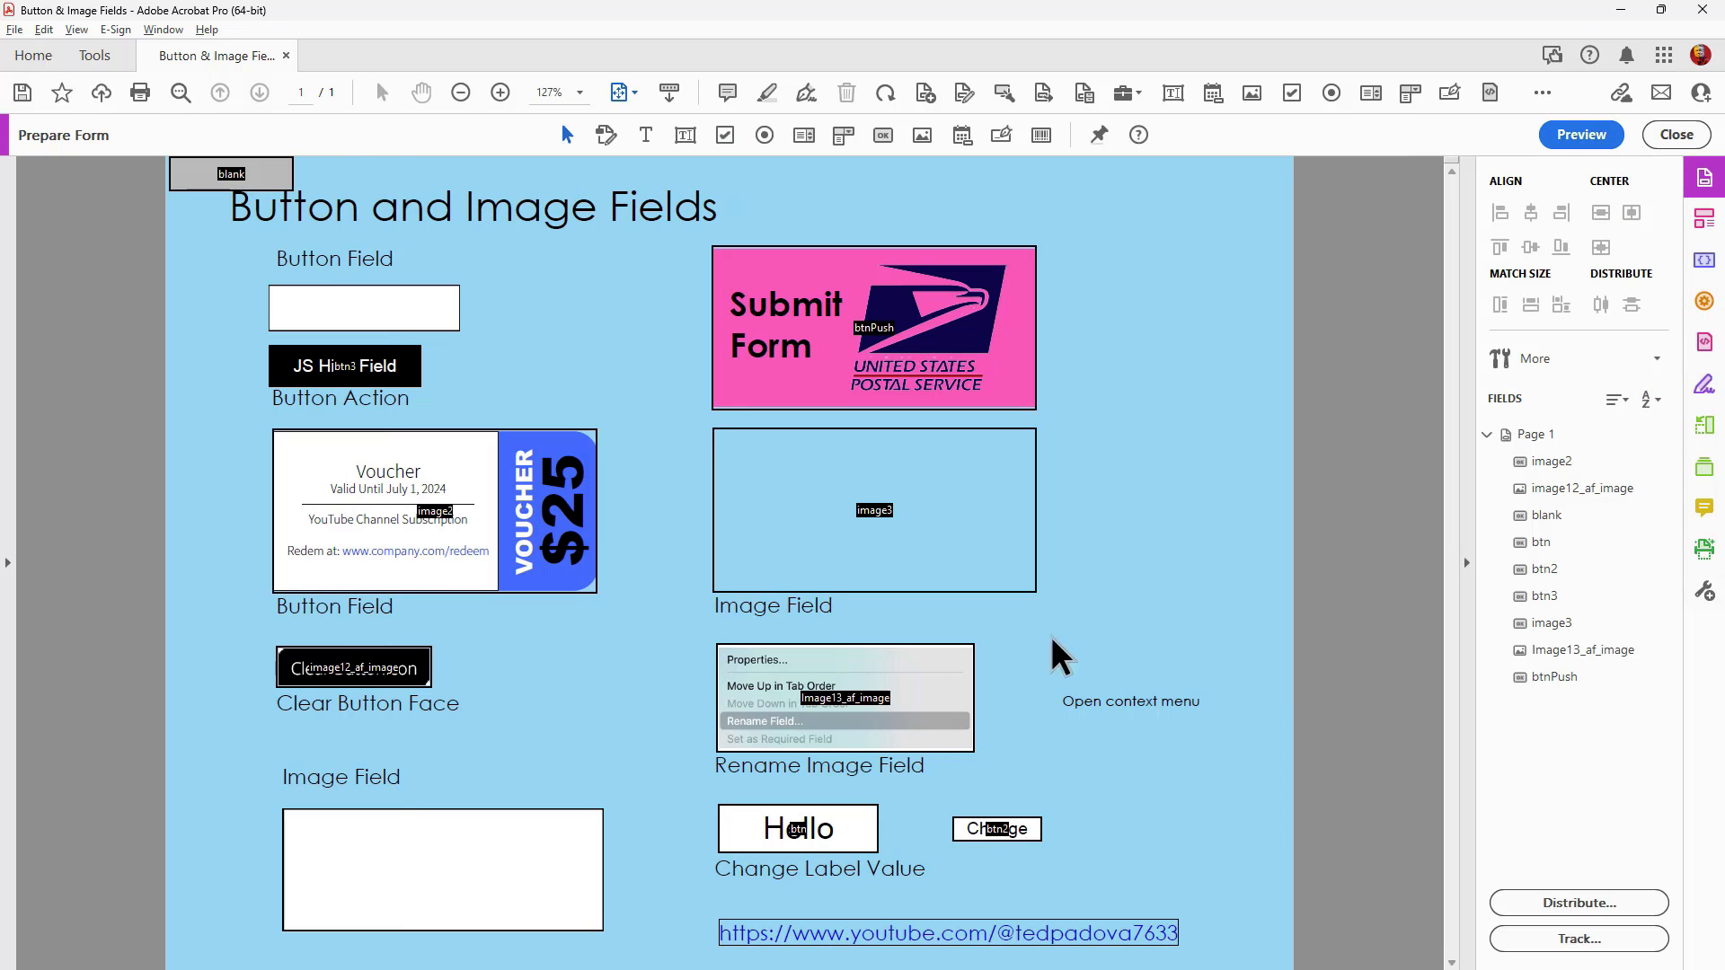
# Examine the mouse-up JavaScript of the btn2 Change button, then leave the script editor and properties without making changes
pyautogui.doubleClick(967, 819)
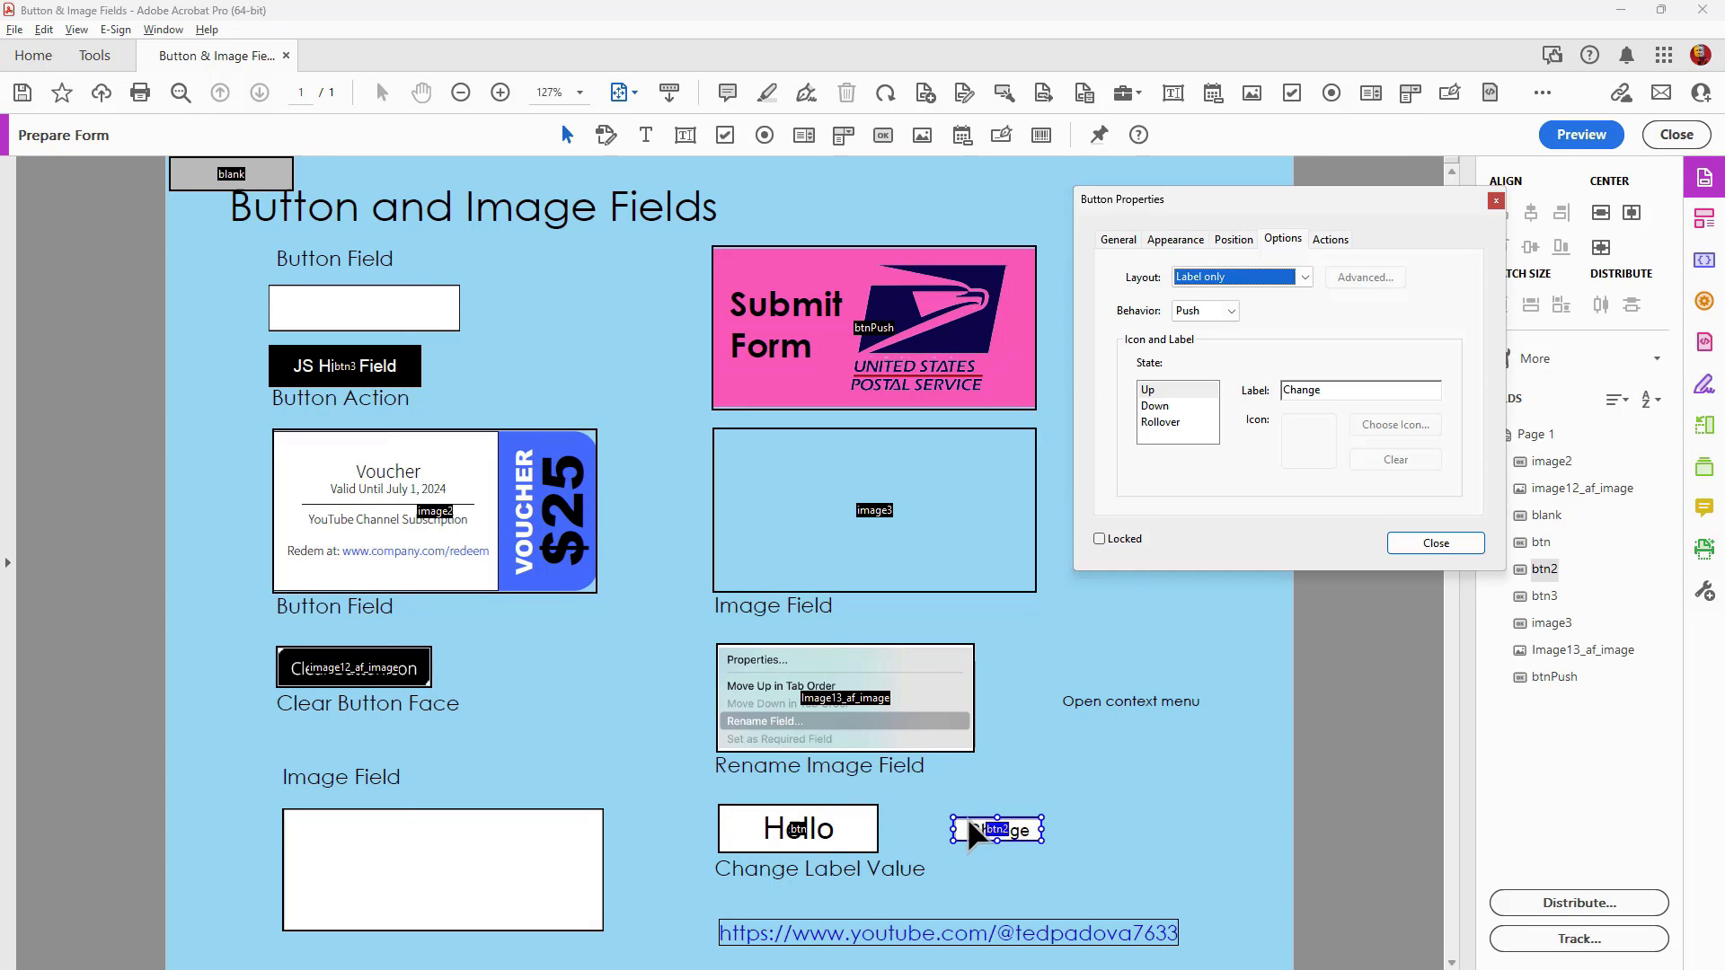
pyautogui.click(1343, 241)
pyautogui.click(1211, 461)
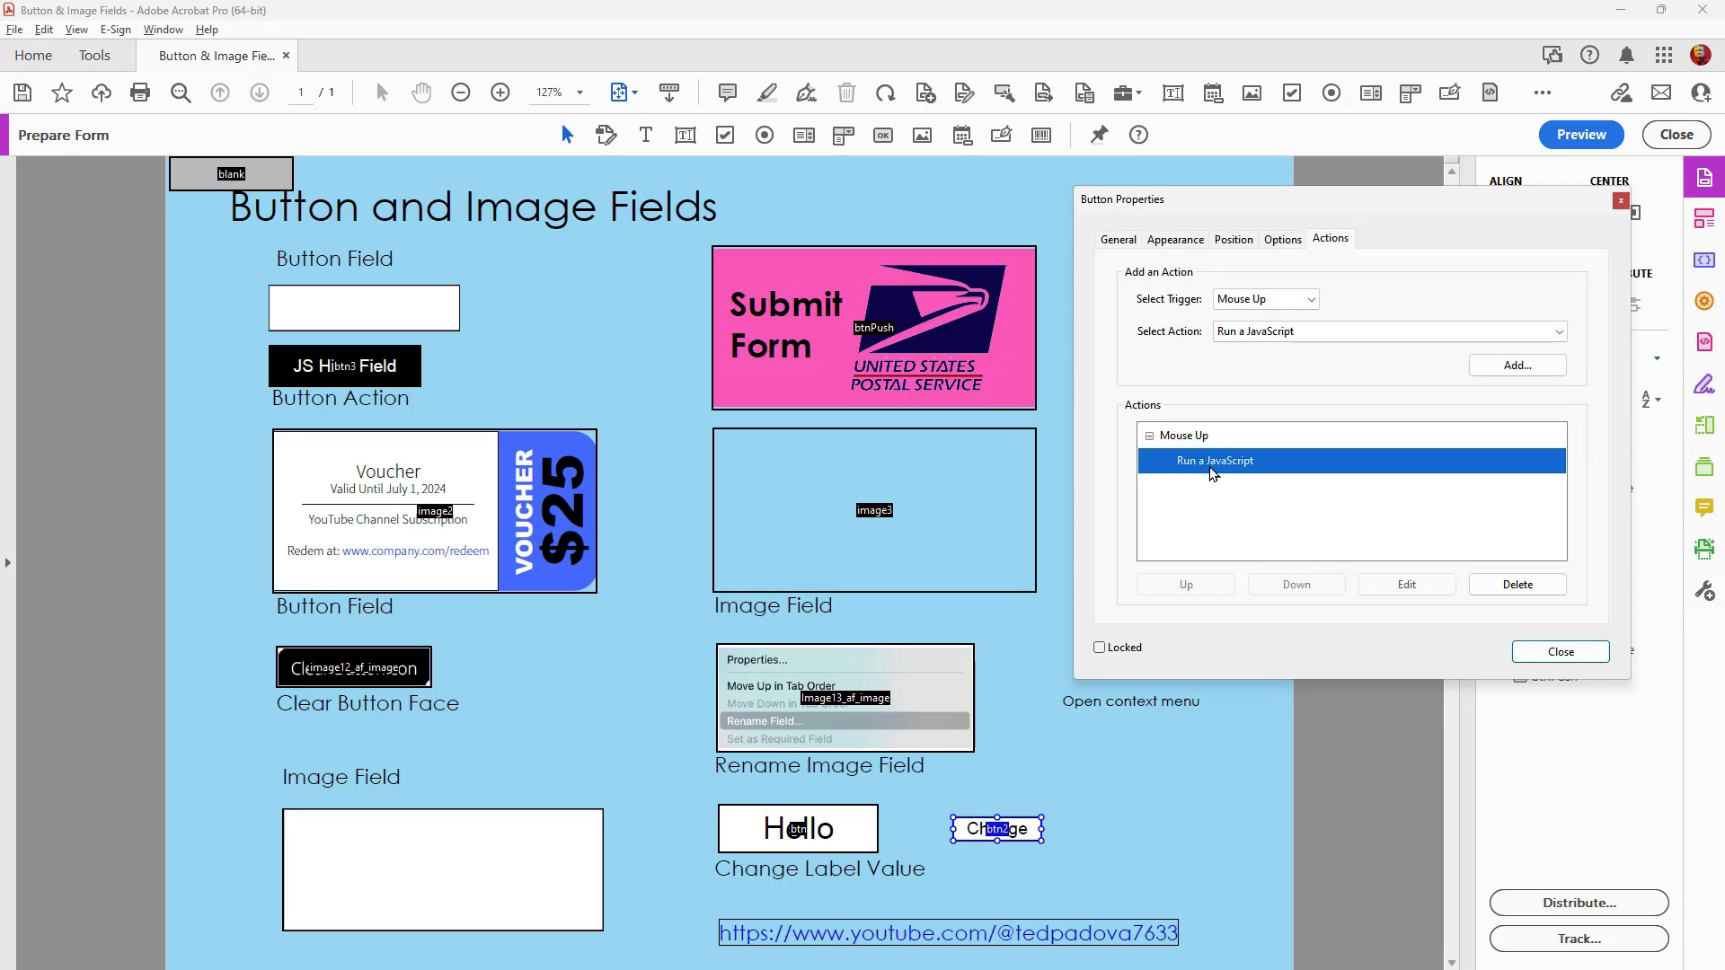
pyautogui.click(1407, 585)
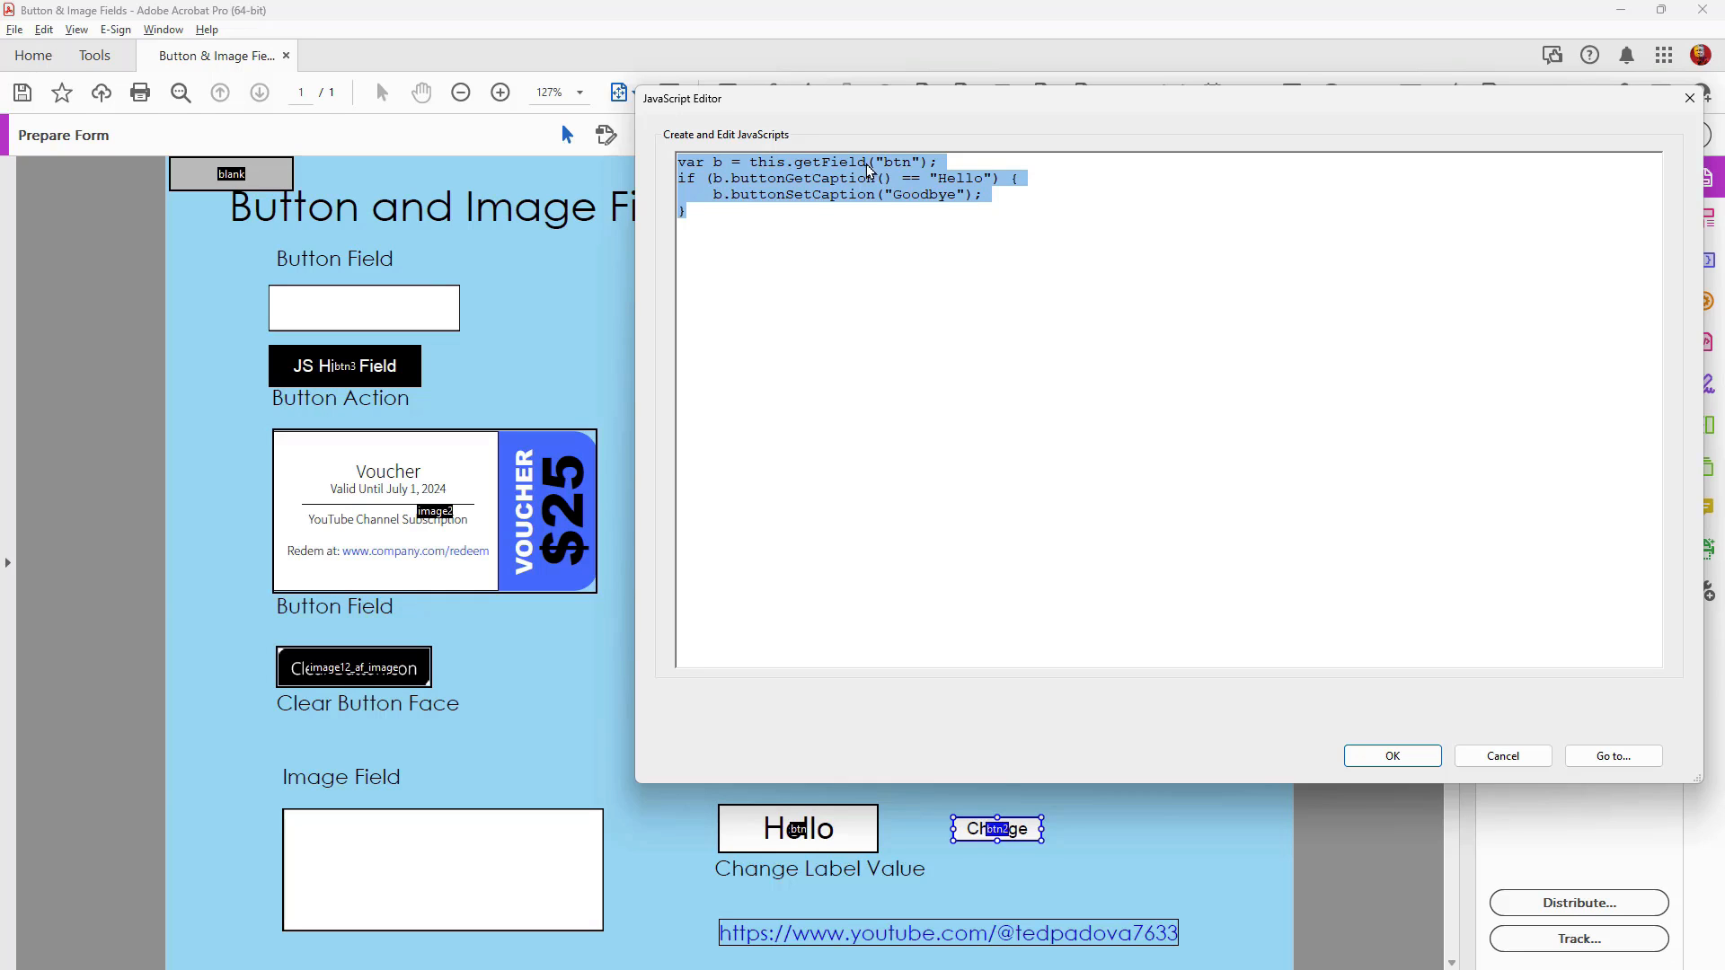
pyautogui.click(1499, 755)
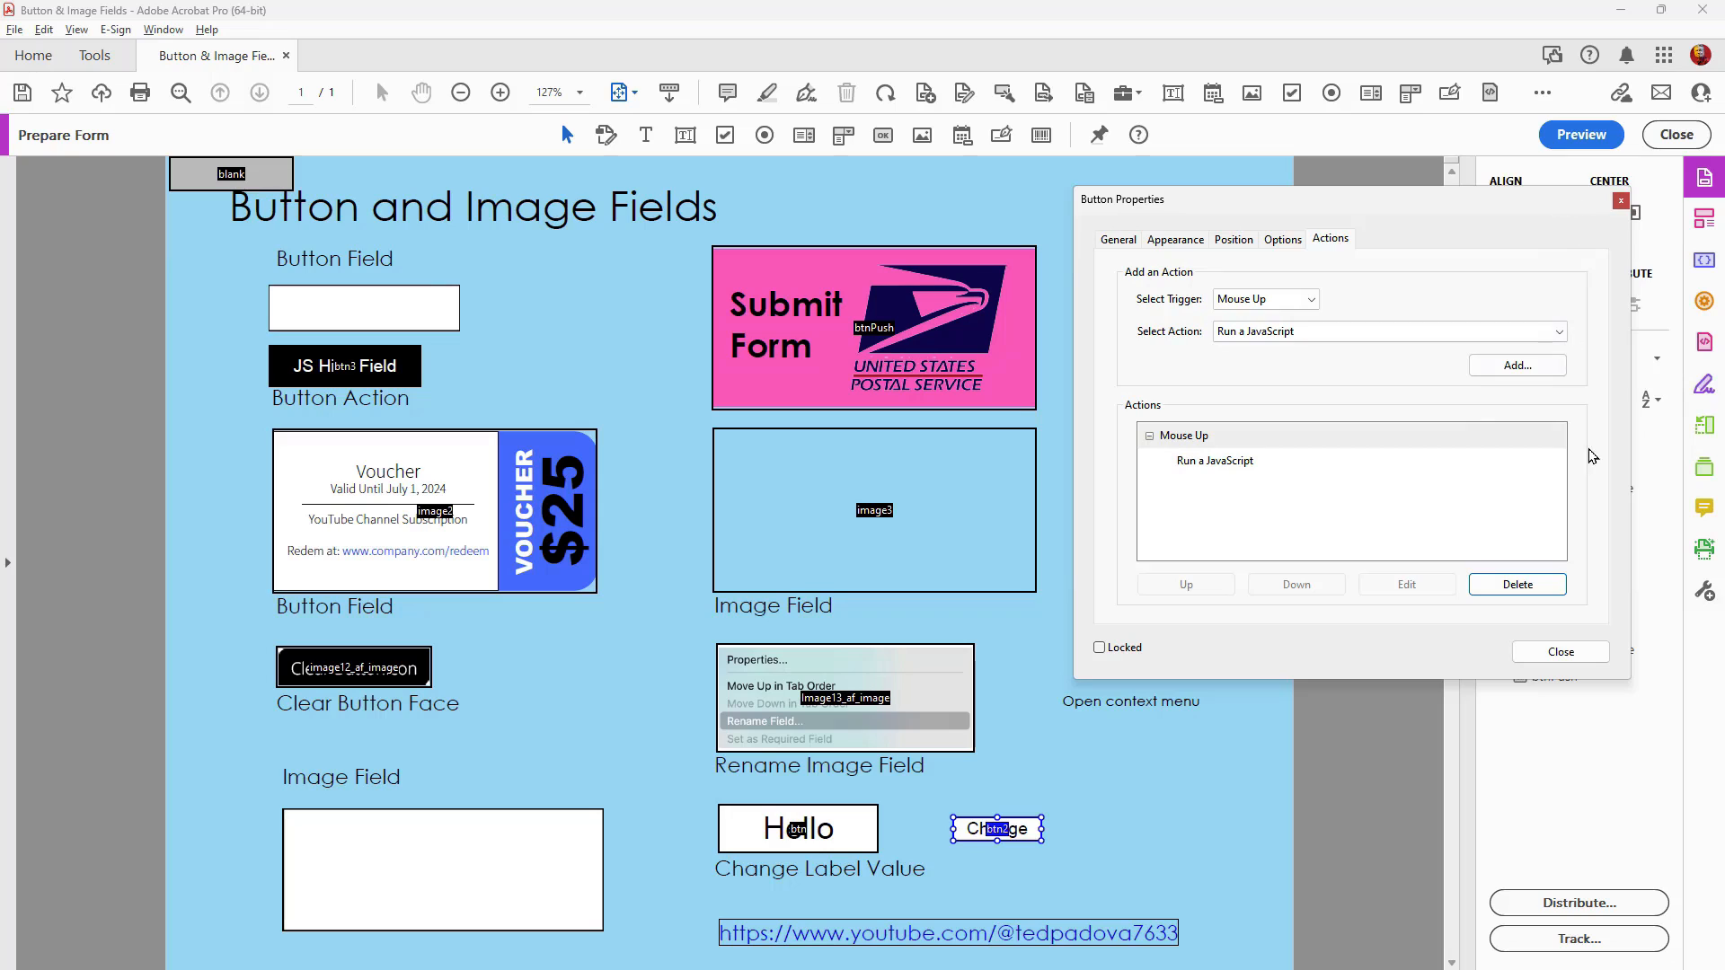
pyautogui.click(1561, 652)
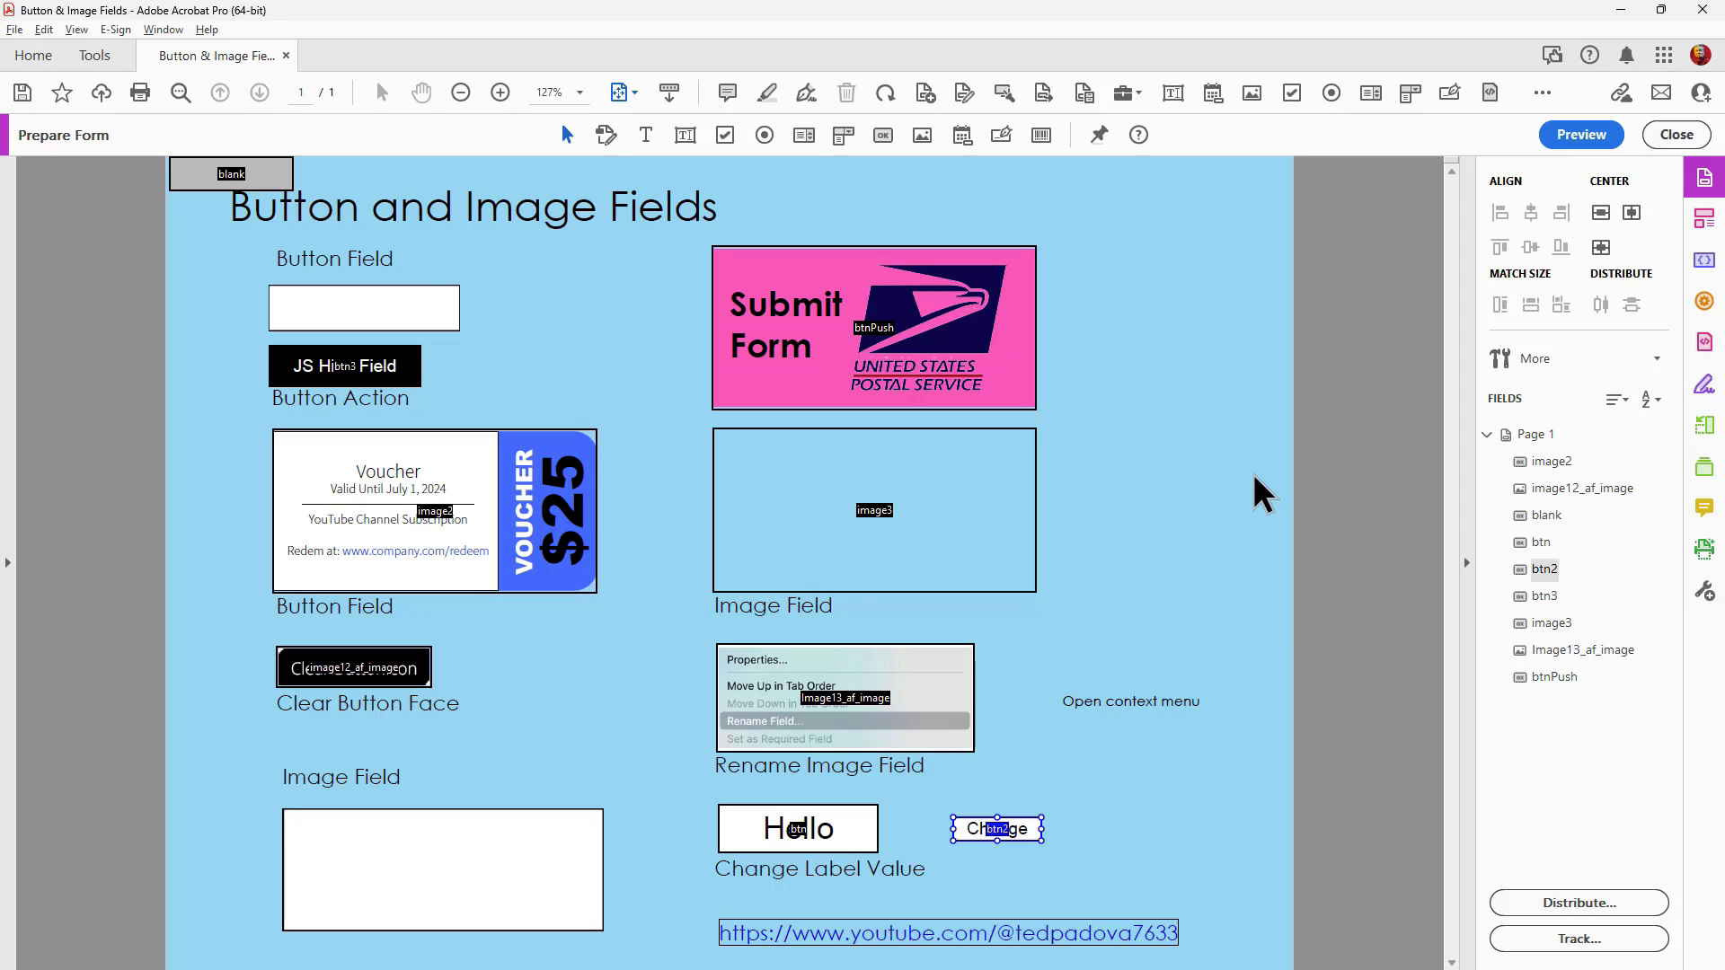
# Select the Image13_af_image field above the Rename Image Field caption
pyautogui.click(797, 732)
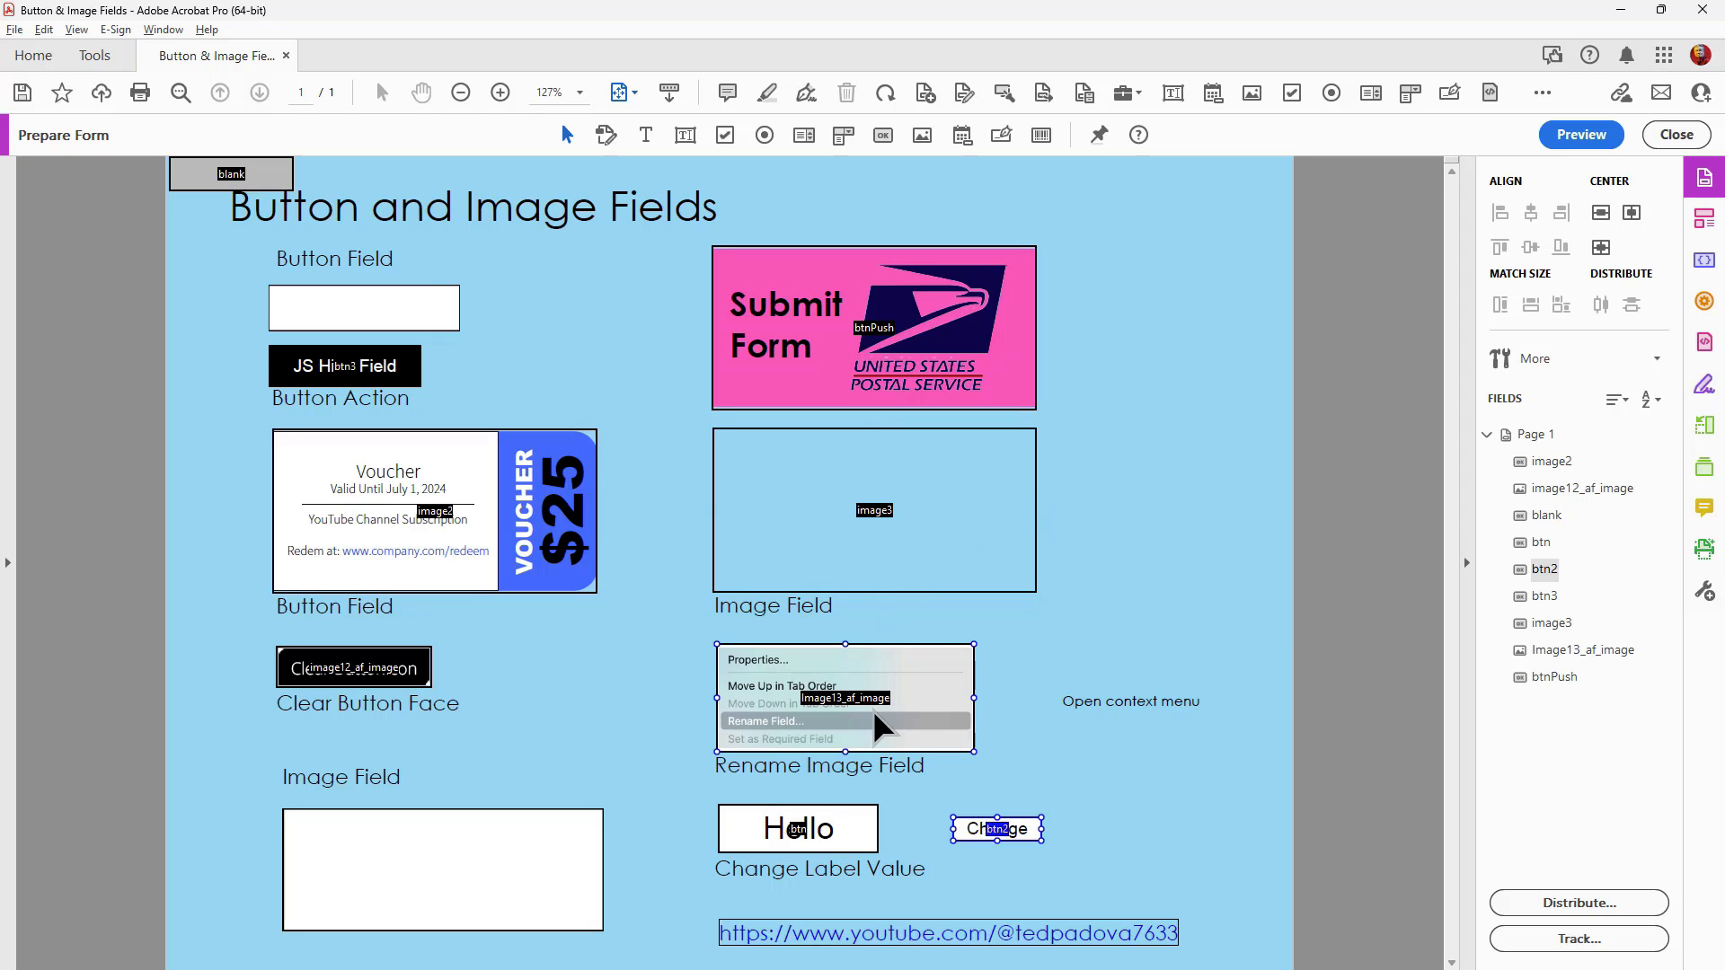